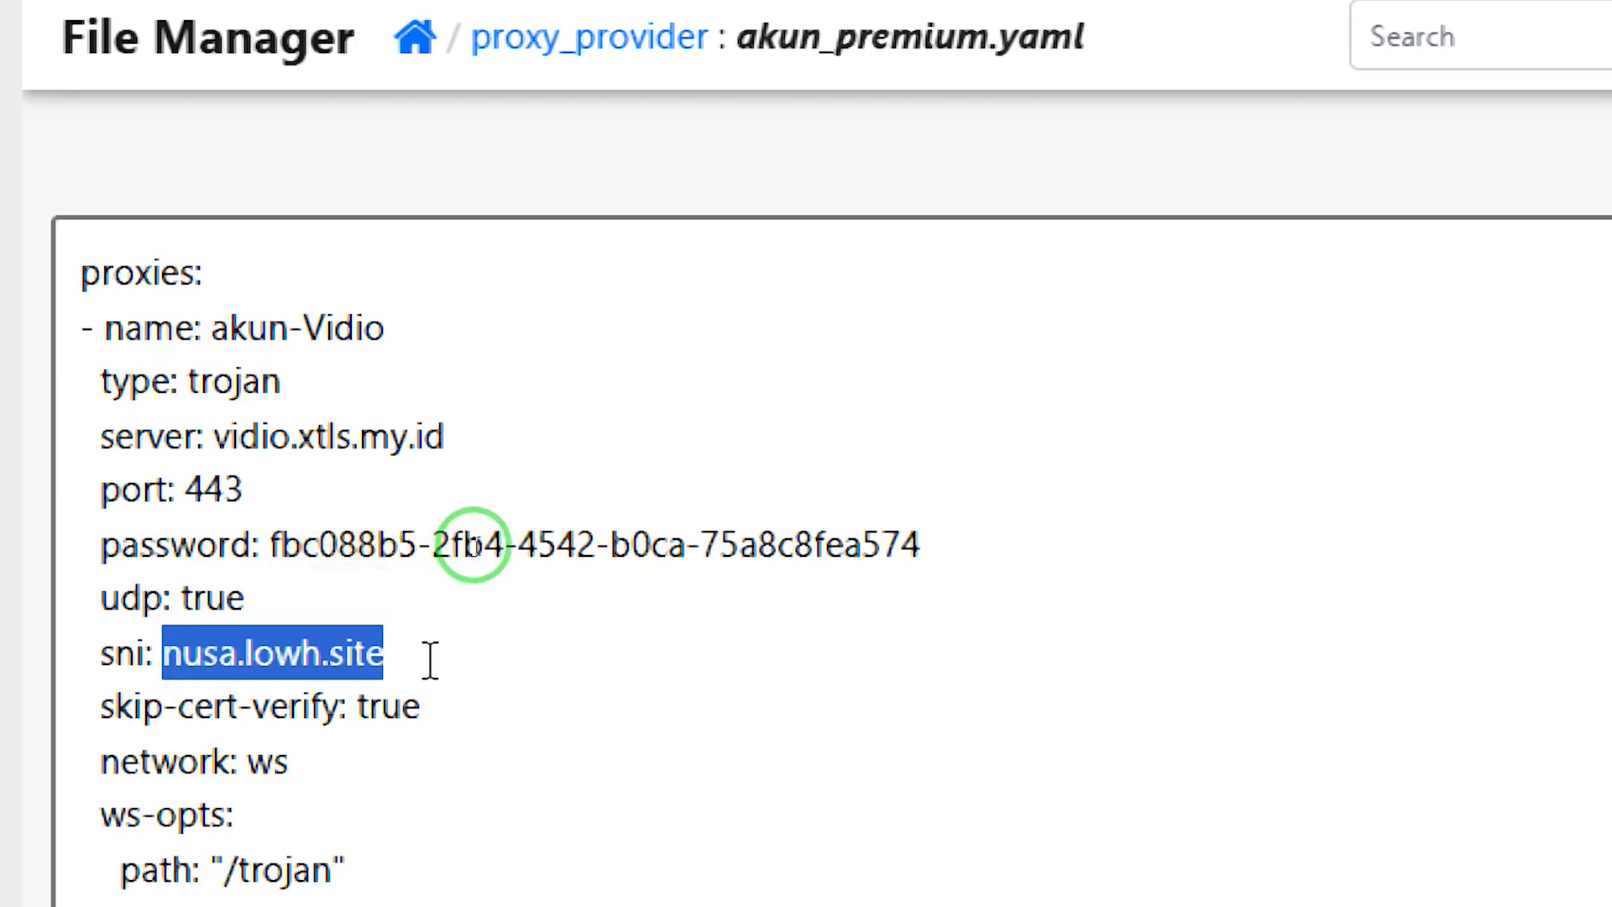
In akun_premium.yaml, select the nusa.lowh.site value on the sni and Host lines
left_click(428, 659)
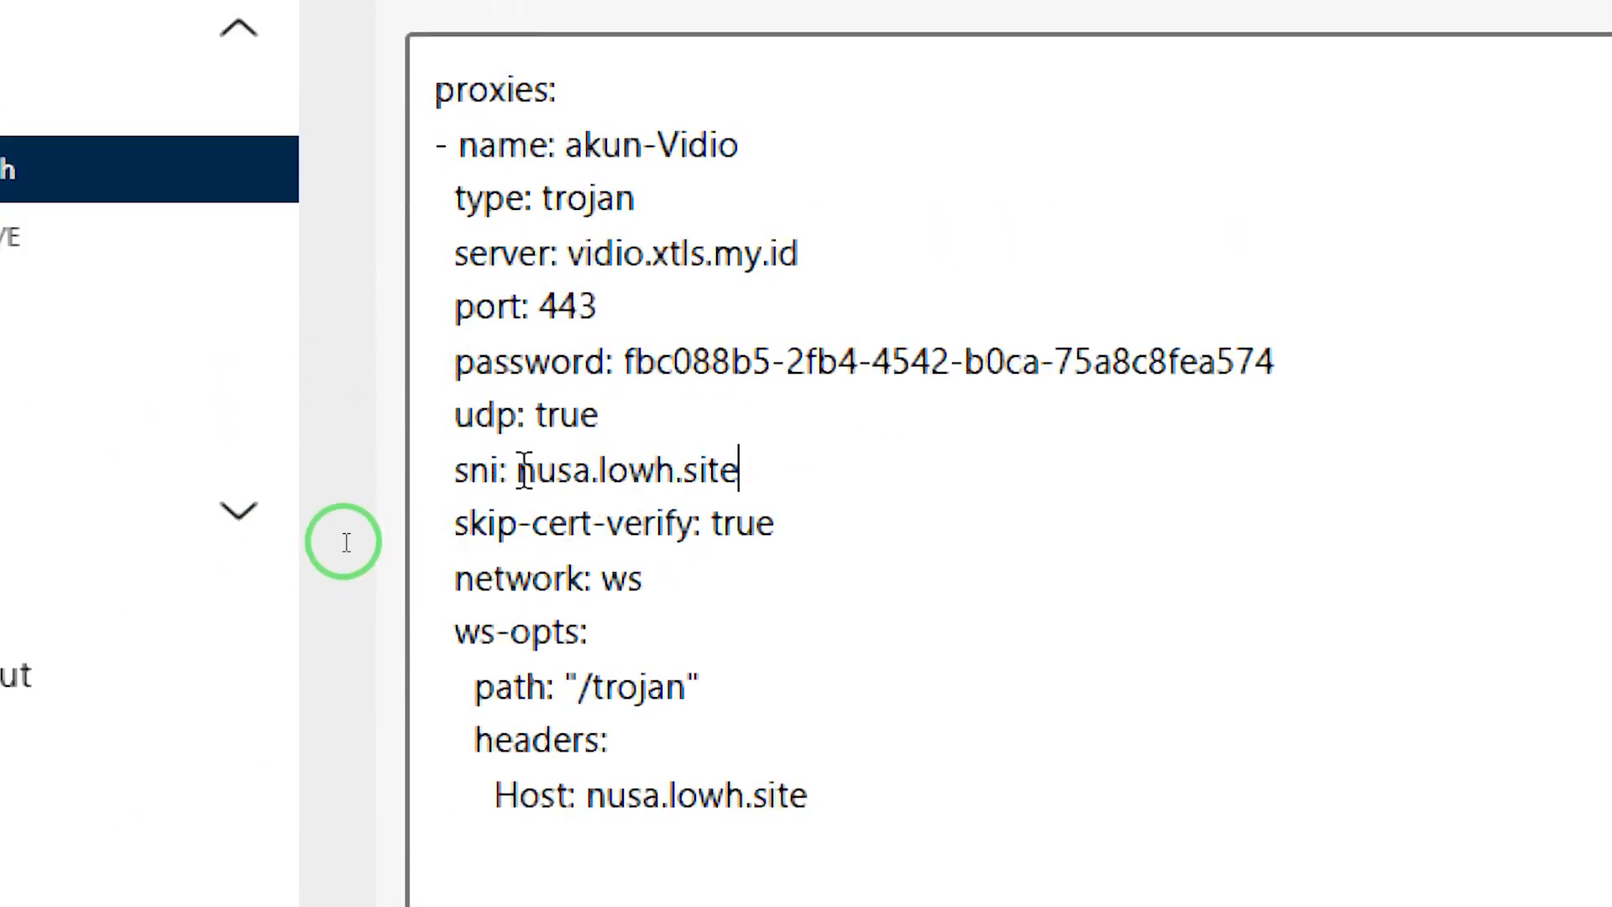
left_click_drag(519, 471, 758, 478)
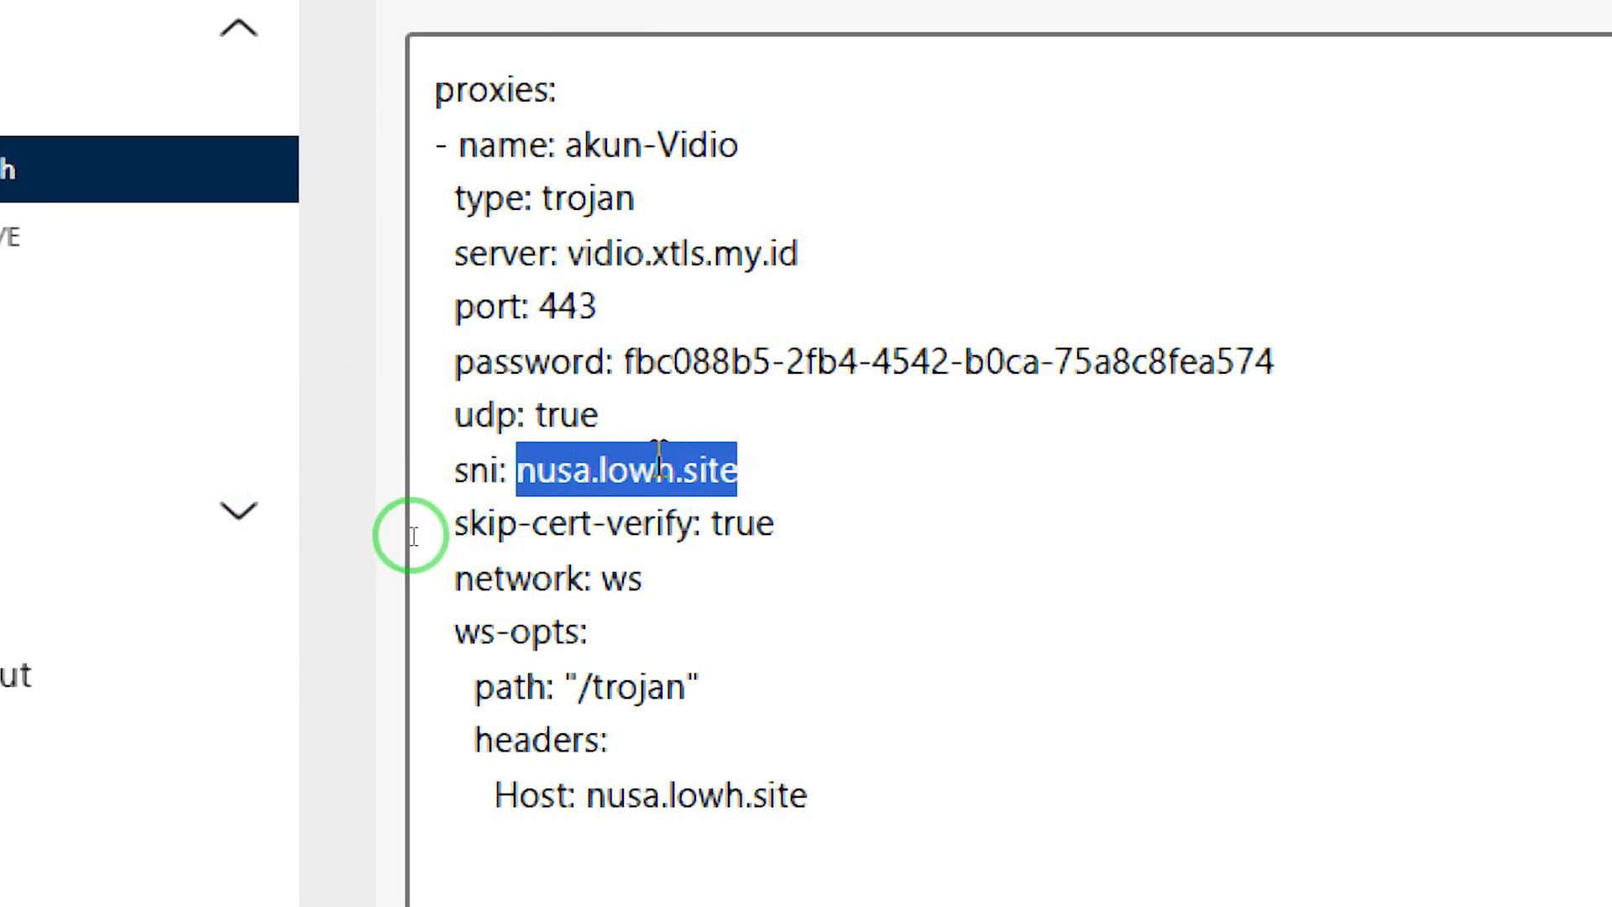
left_click_drag(876, 756, 588, 760)
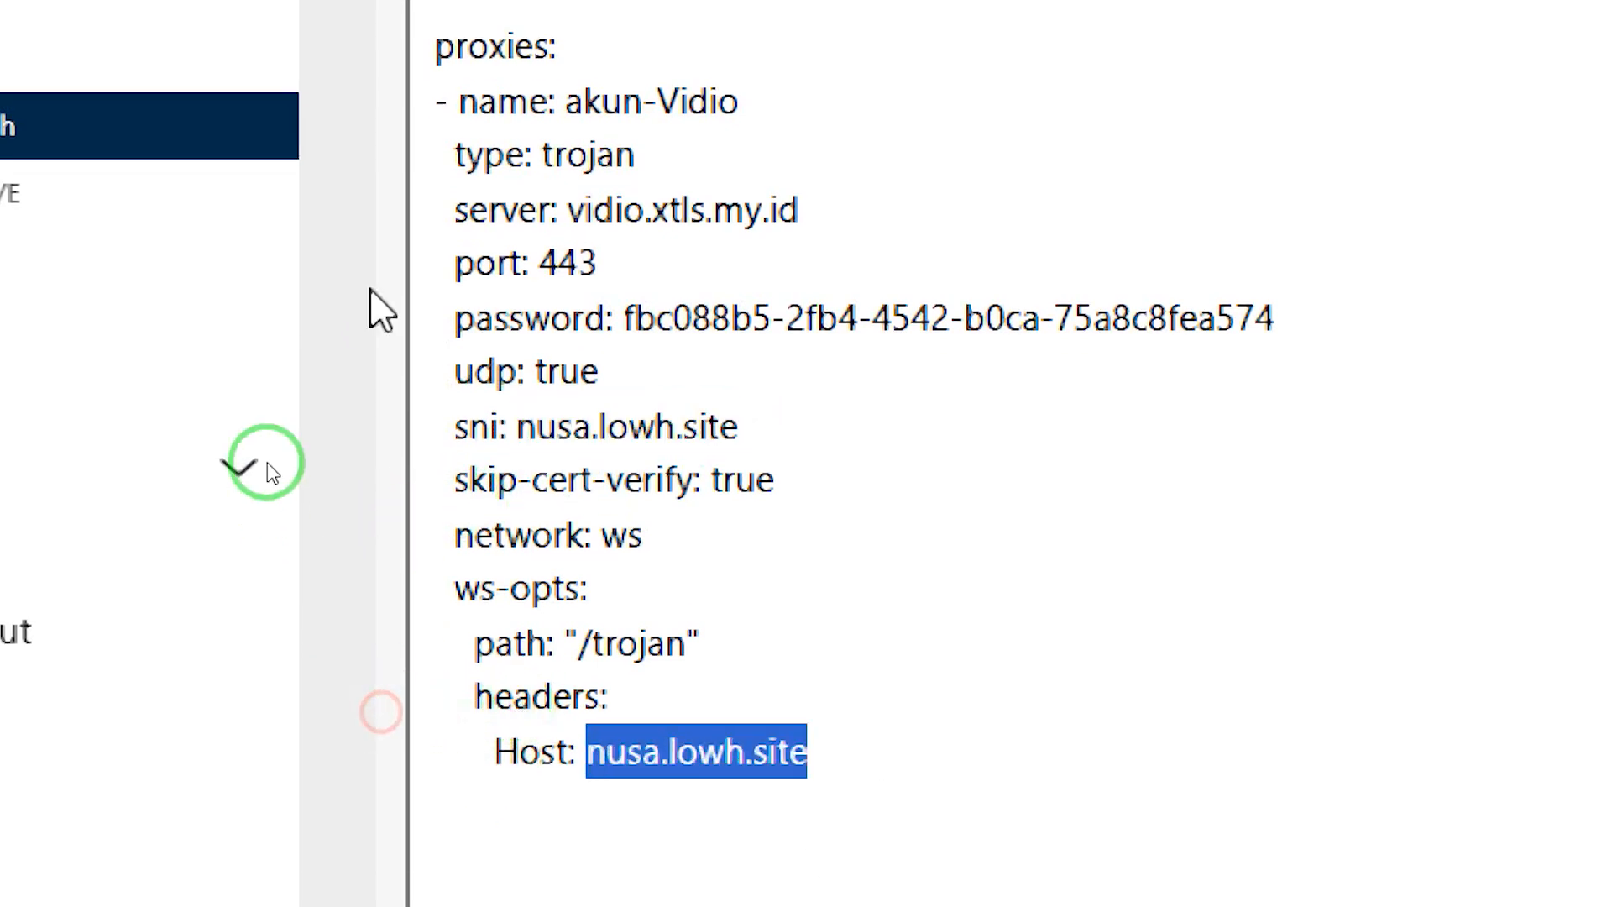
left_click_drag(517, 432, 801, 435)
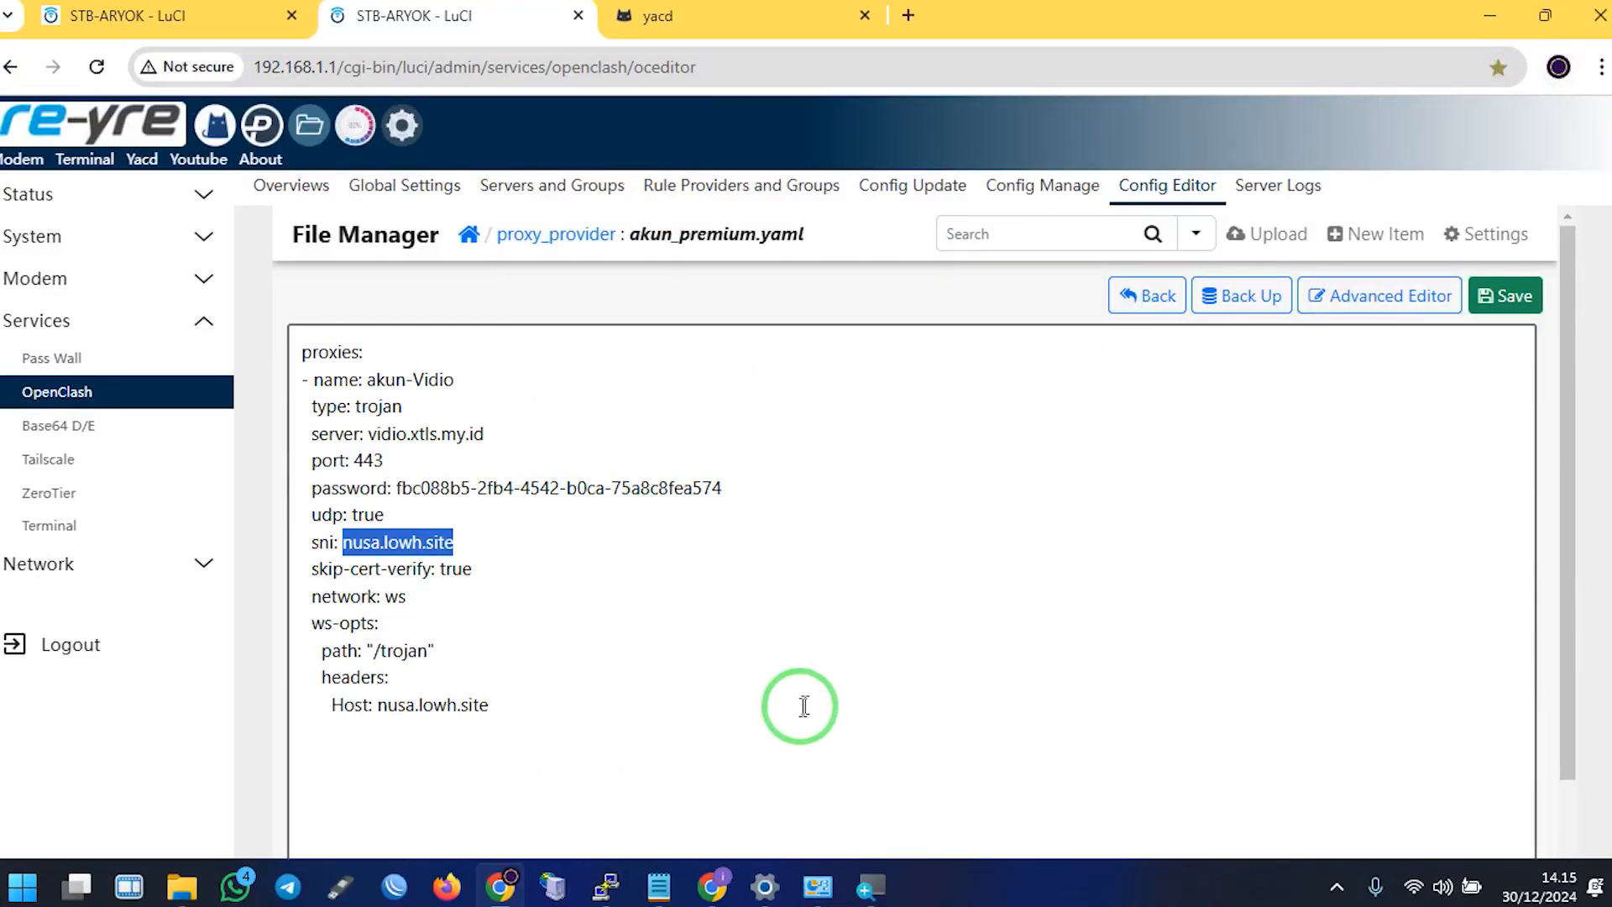
Switch to the browser and enter an email address on the GitHub sign-up page
left_click(711, 892)
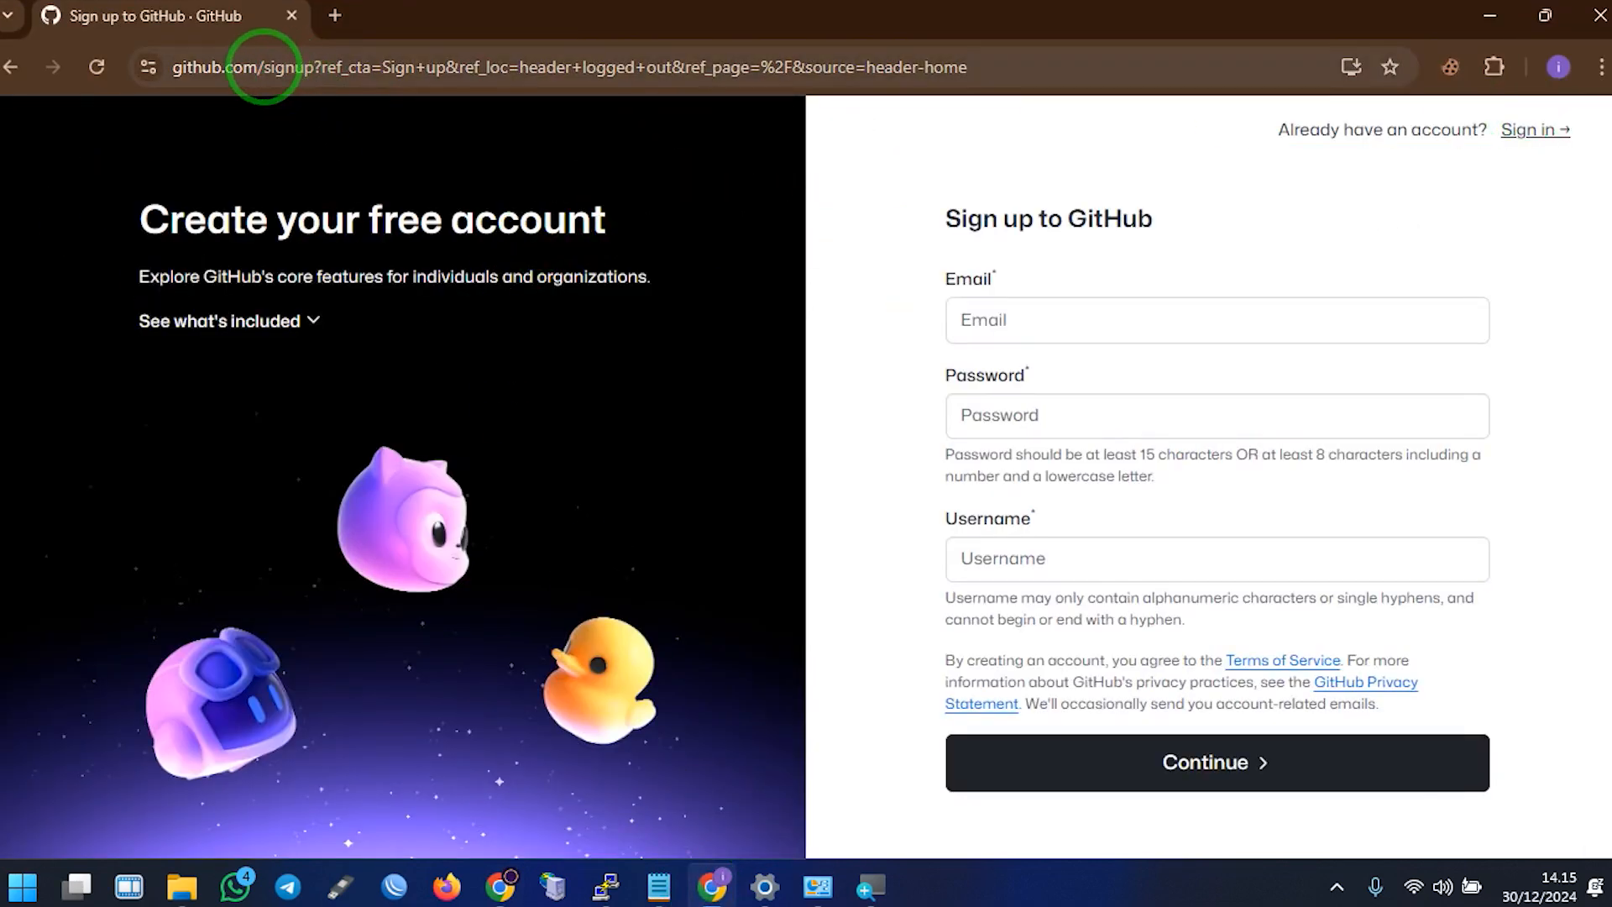
left_click_drag(262, 66, 943, 90)
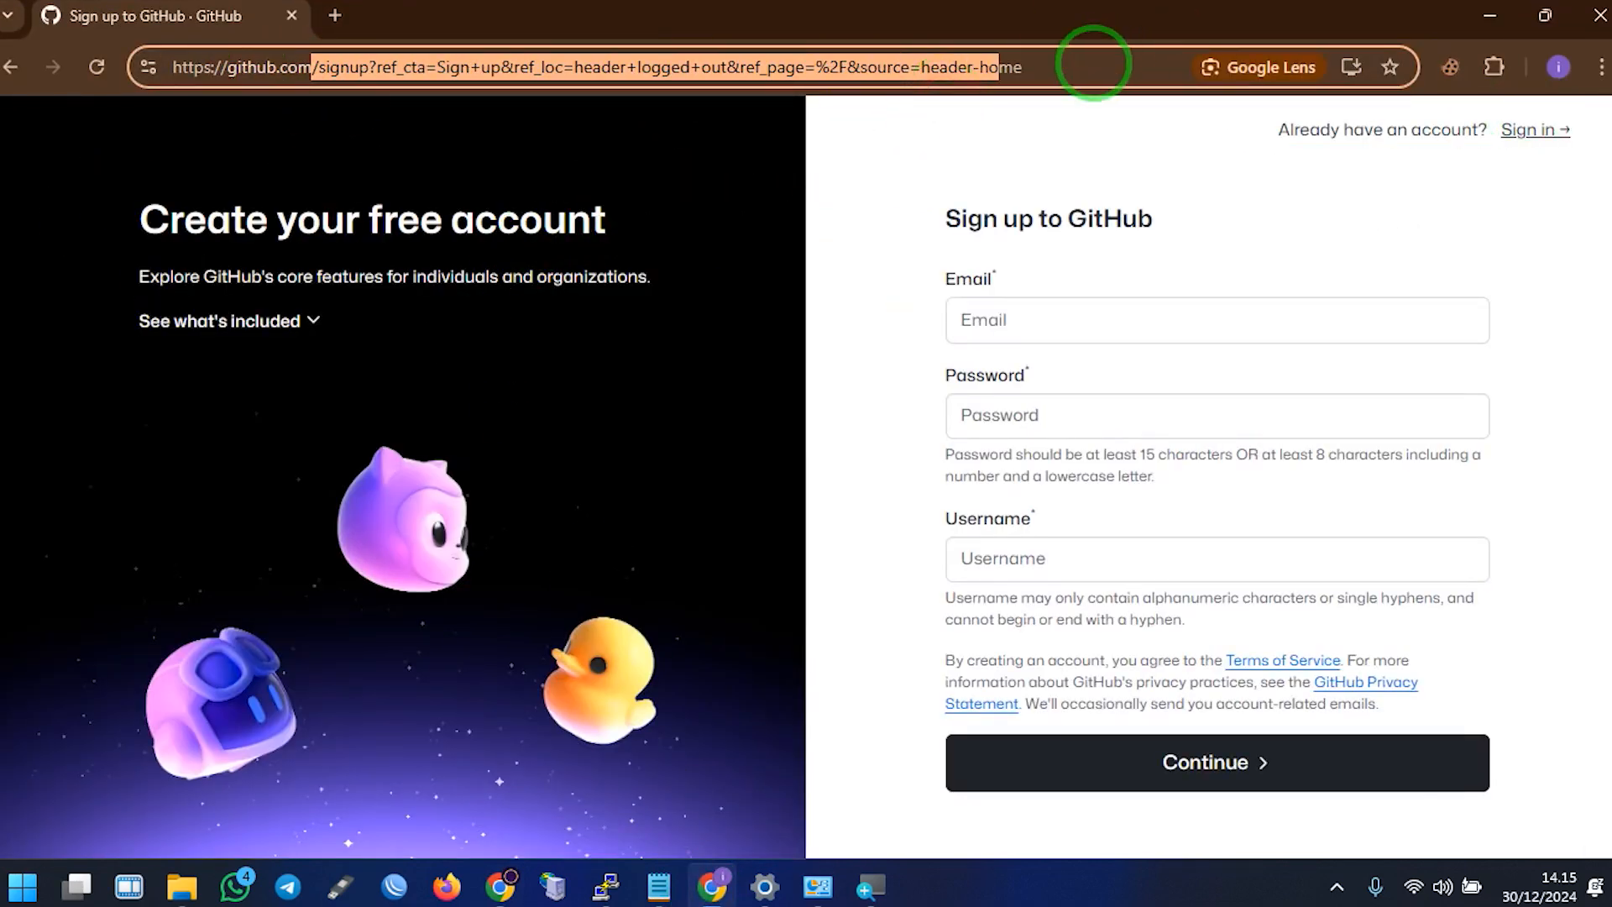
left_click_drag(1093, 63, 1093, 63)
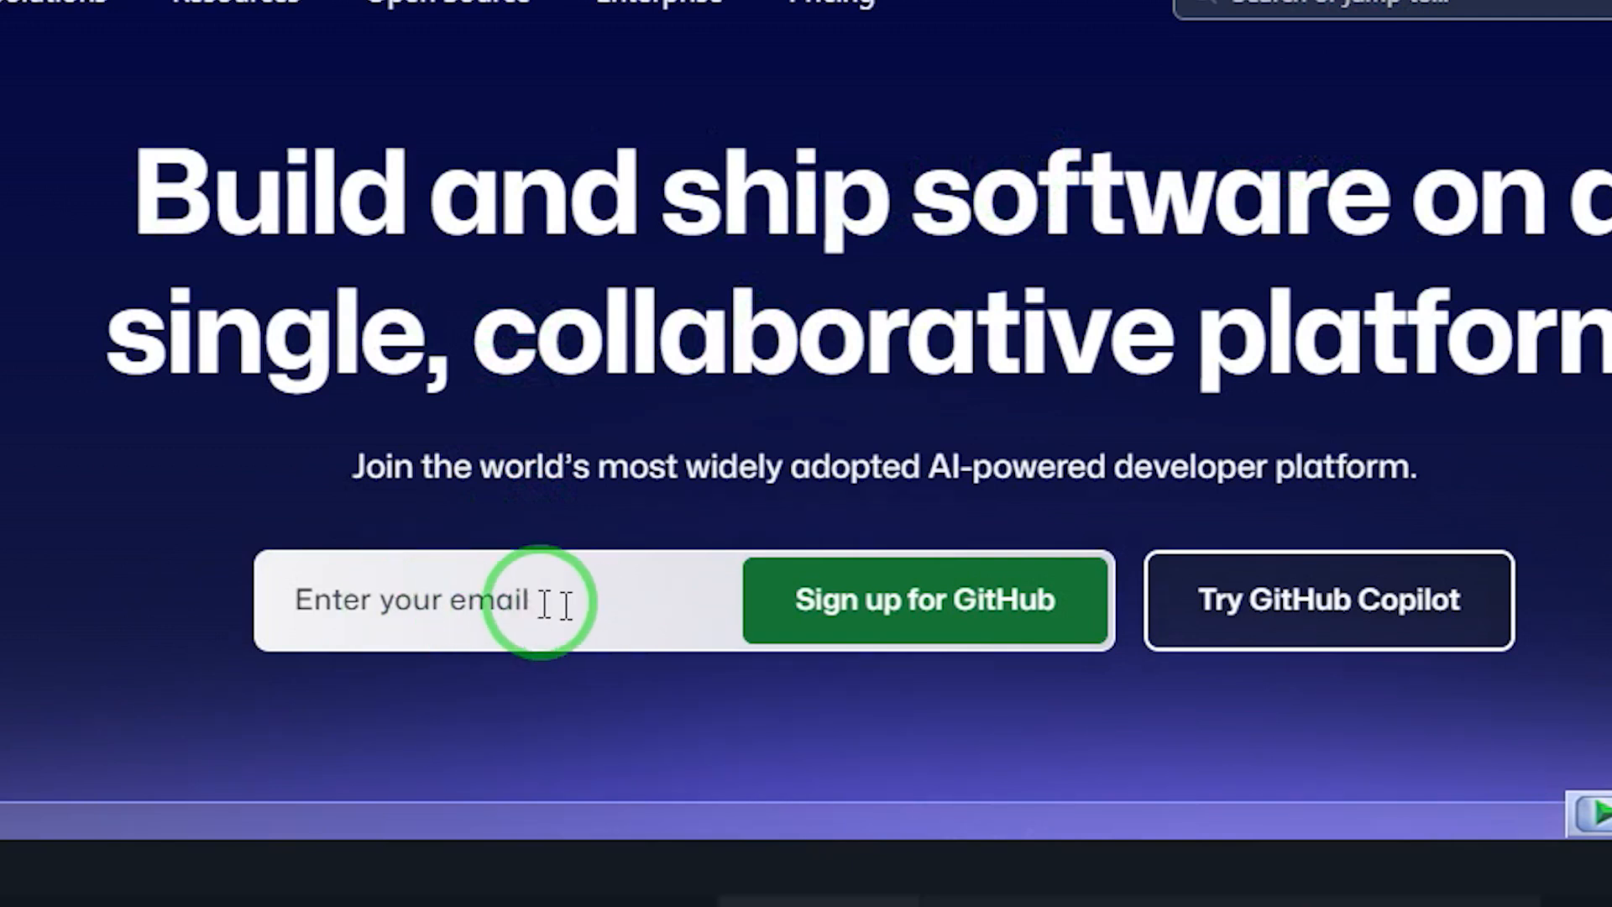
left_click(541, 601)
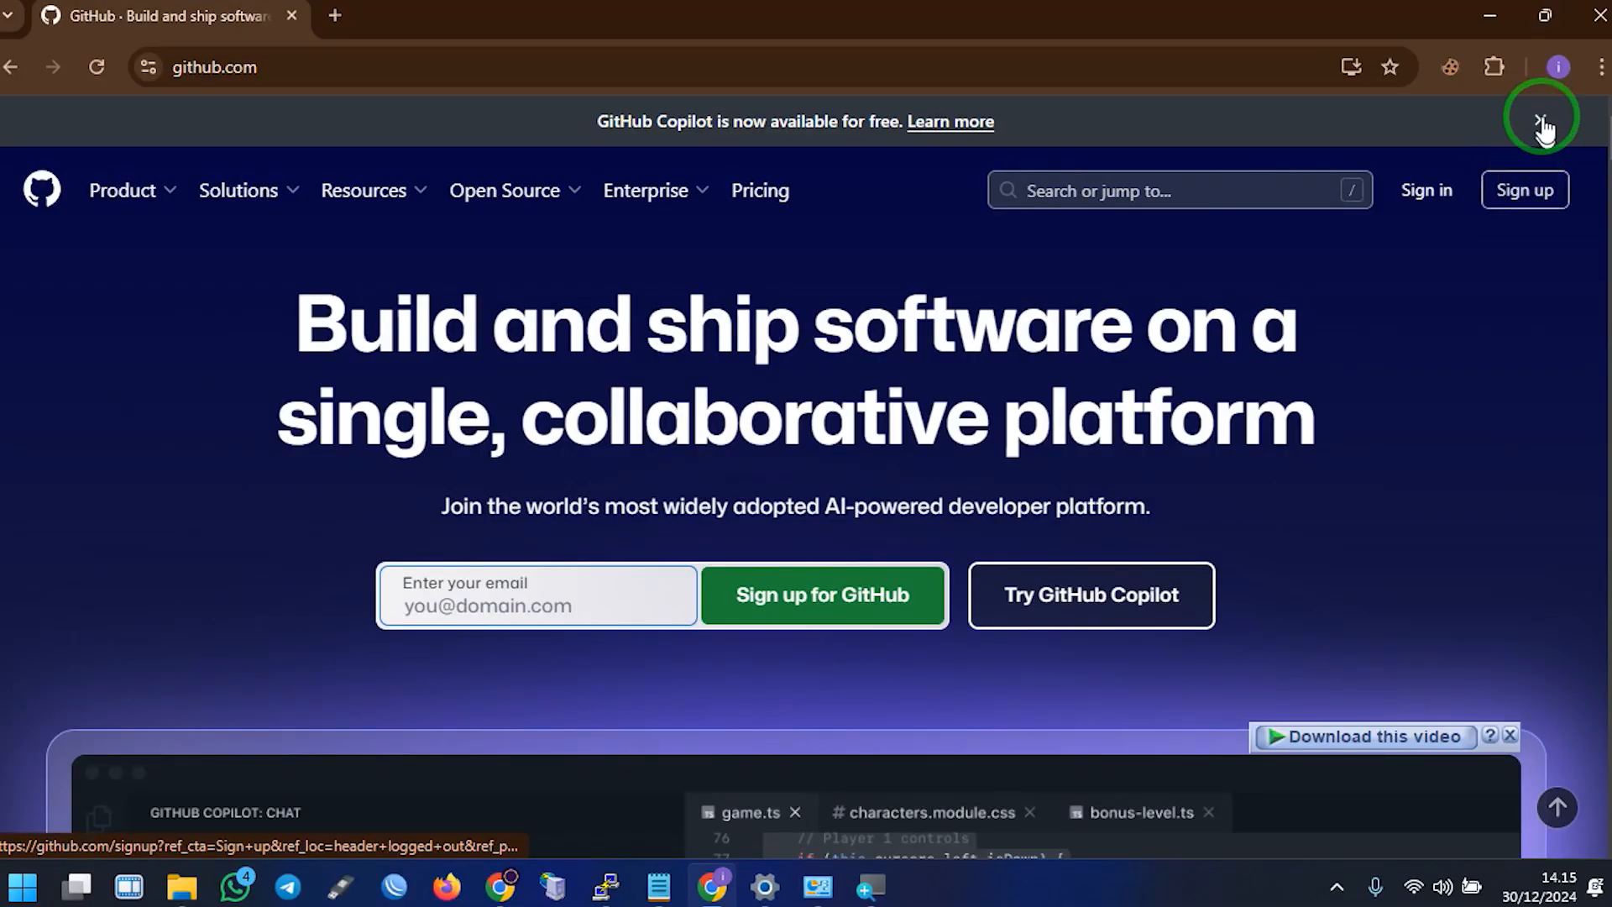
left_click(1558, 67)
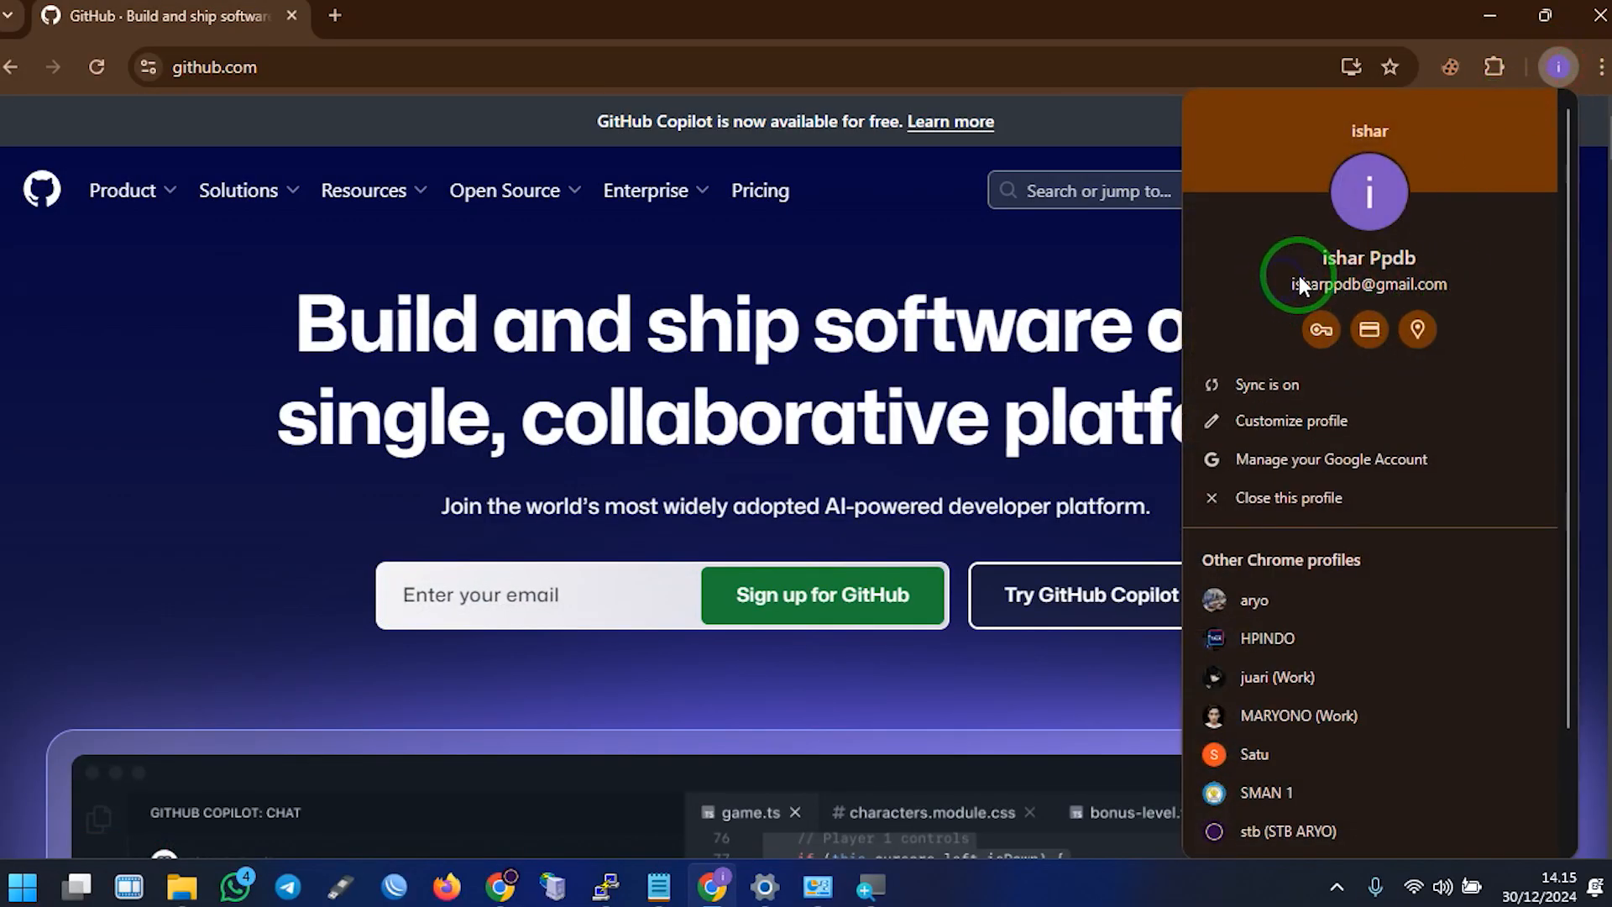
left_click(527, 597)
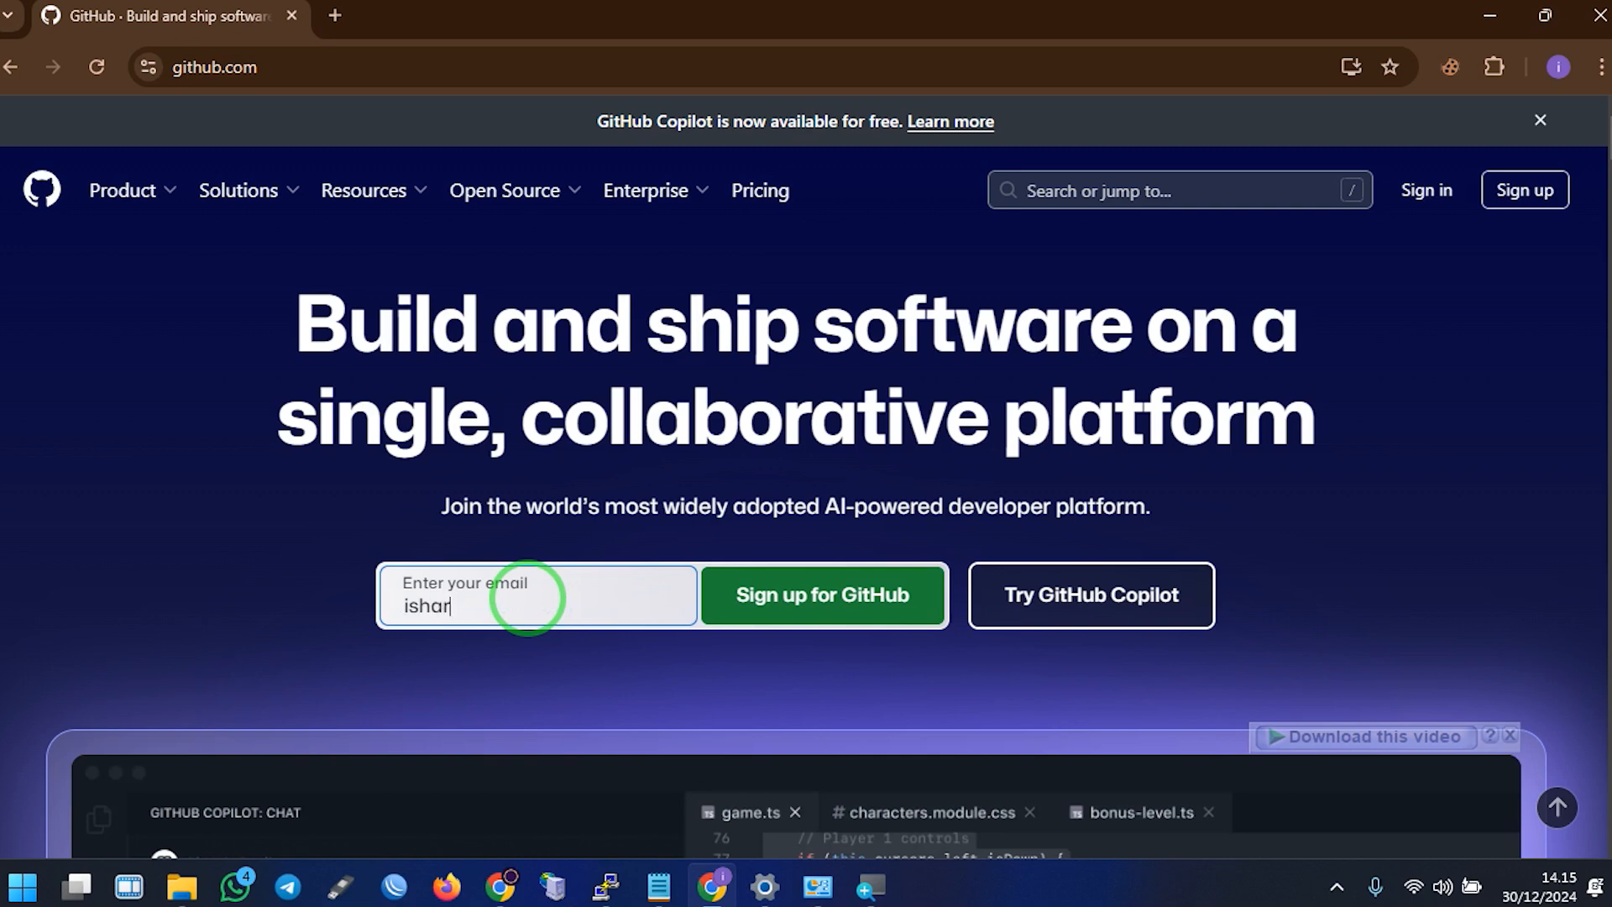
key("ctrl+a")
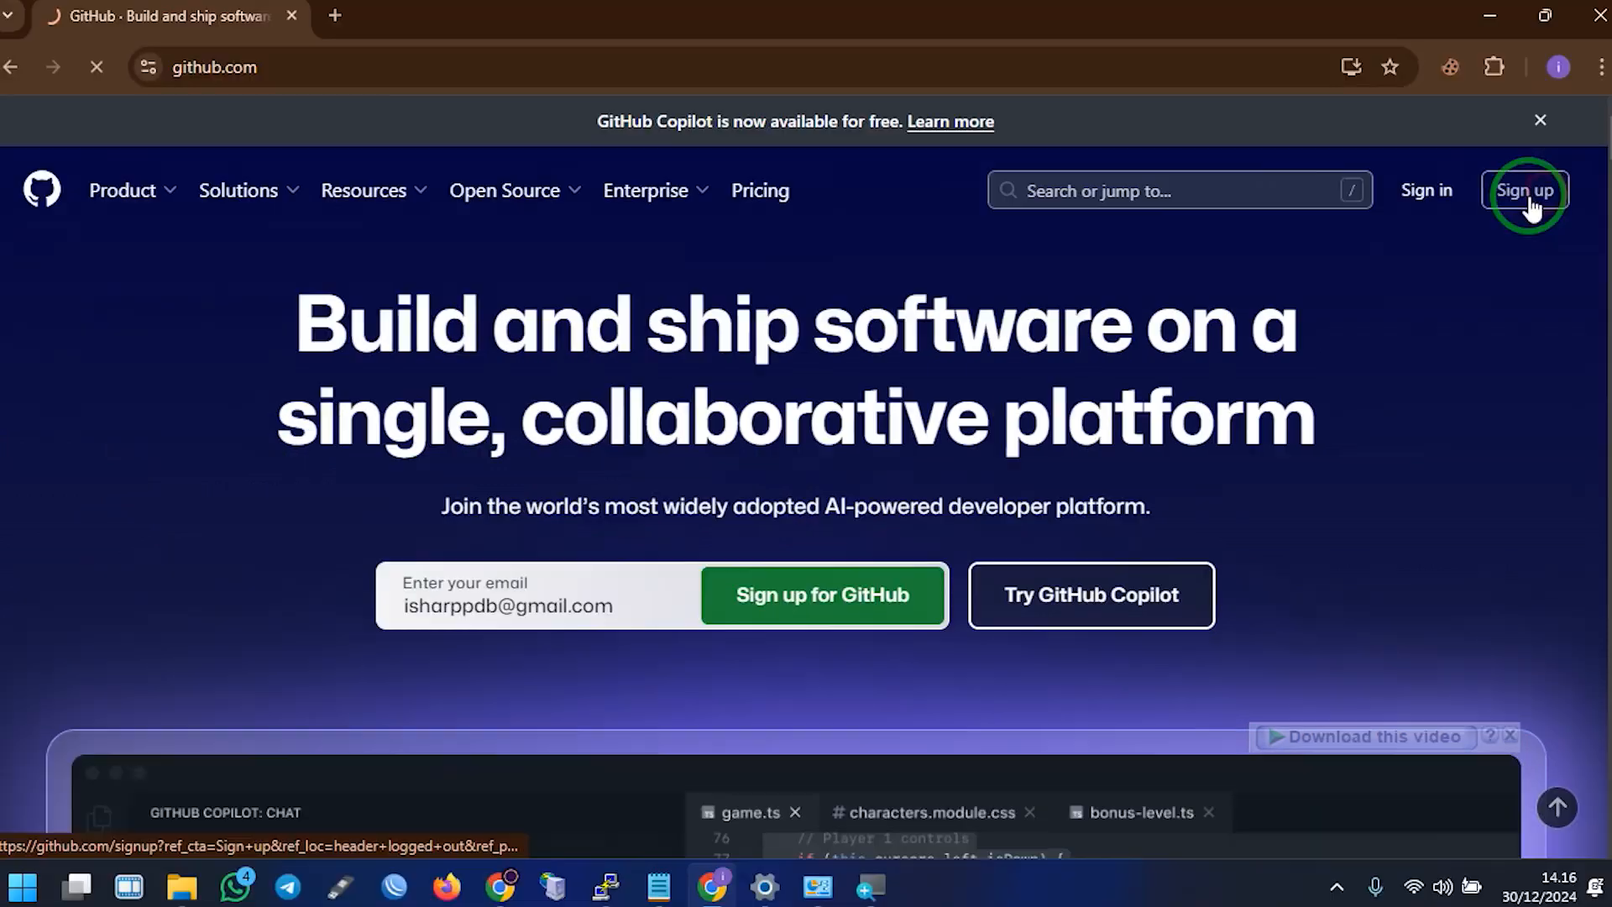
Fill the sign-up form's email and password, then continue to account verification
left_click(1523, 122)
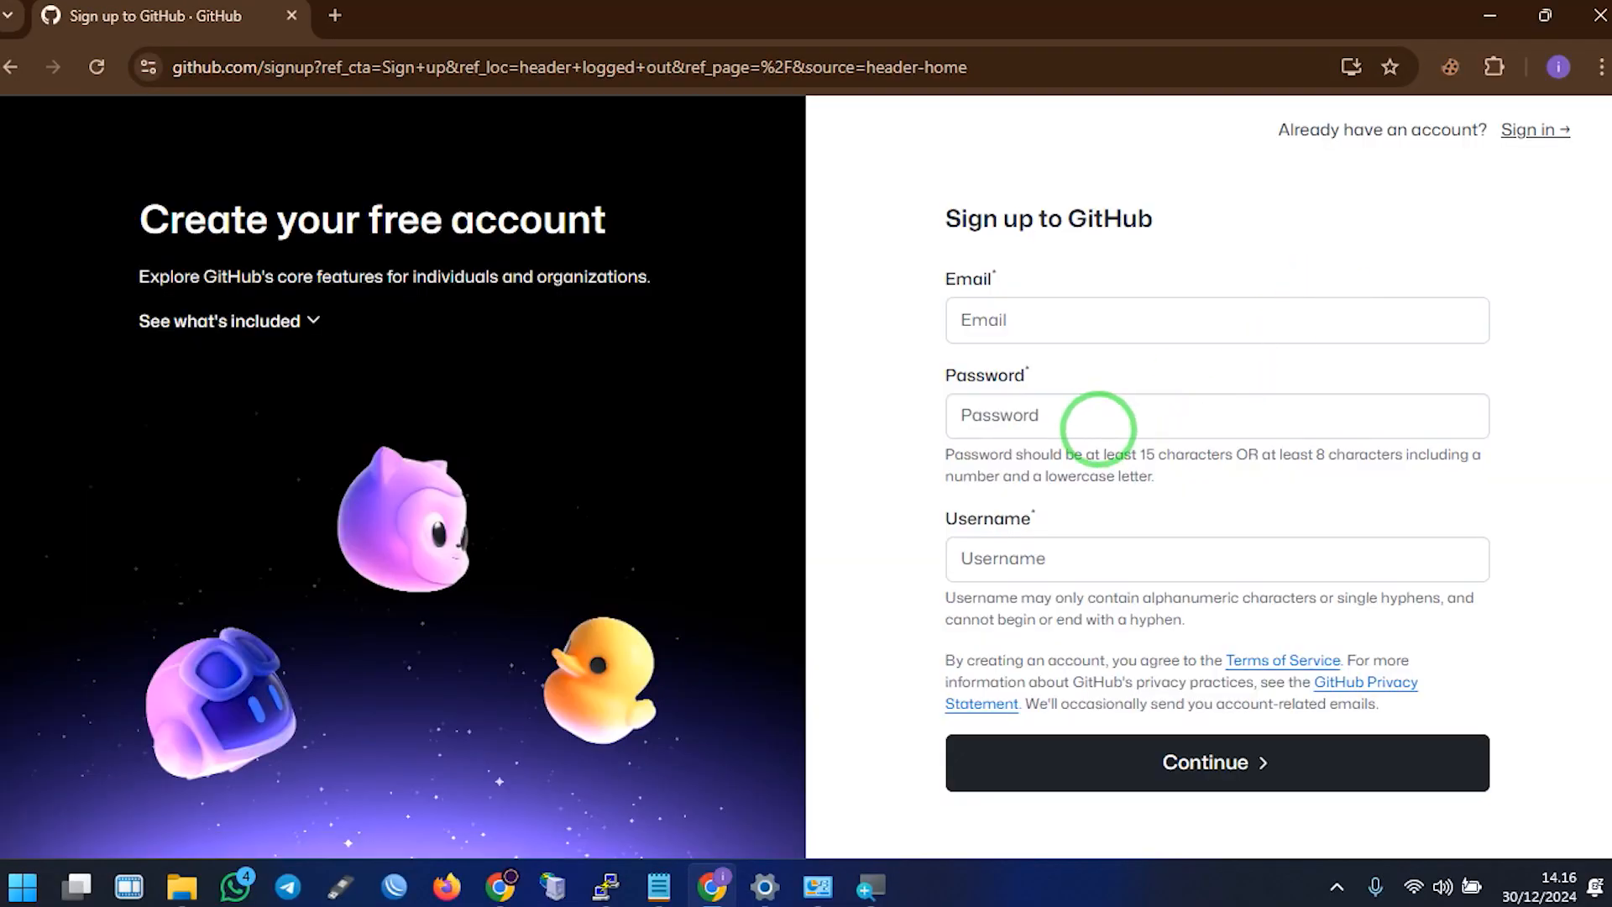
left_click(1021, 326)
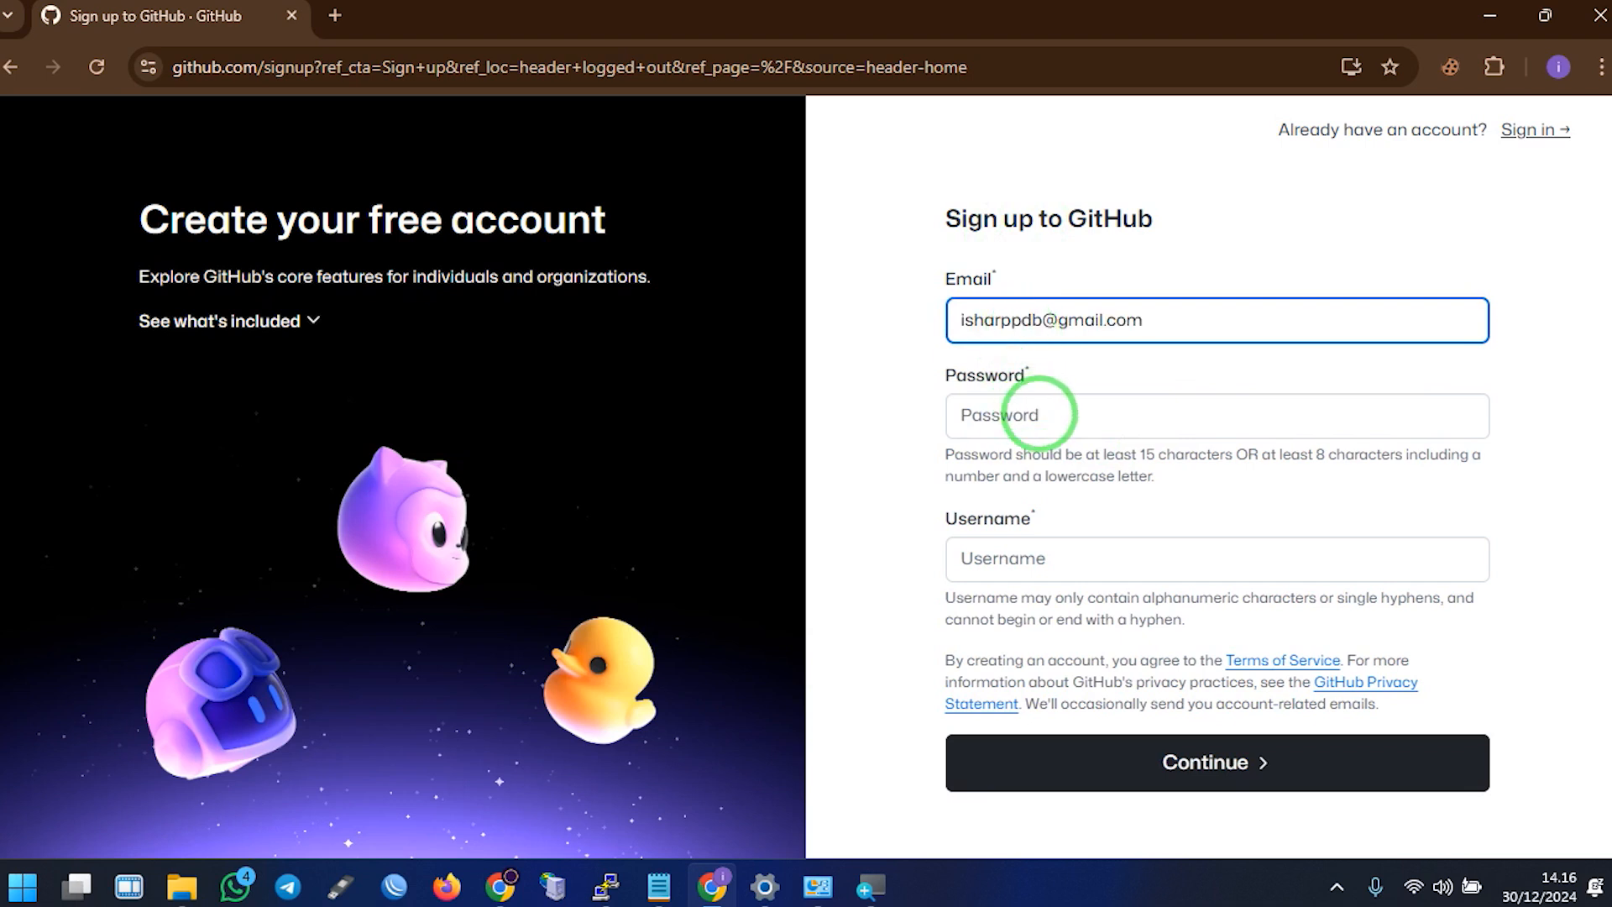
left_click(1039, 414)
type("••••••••••")
left_click(1024, 561)
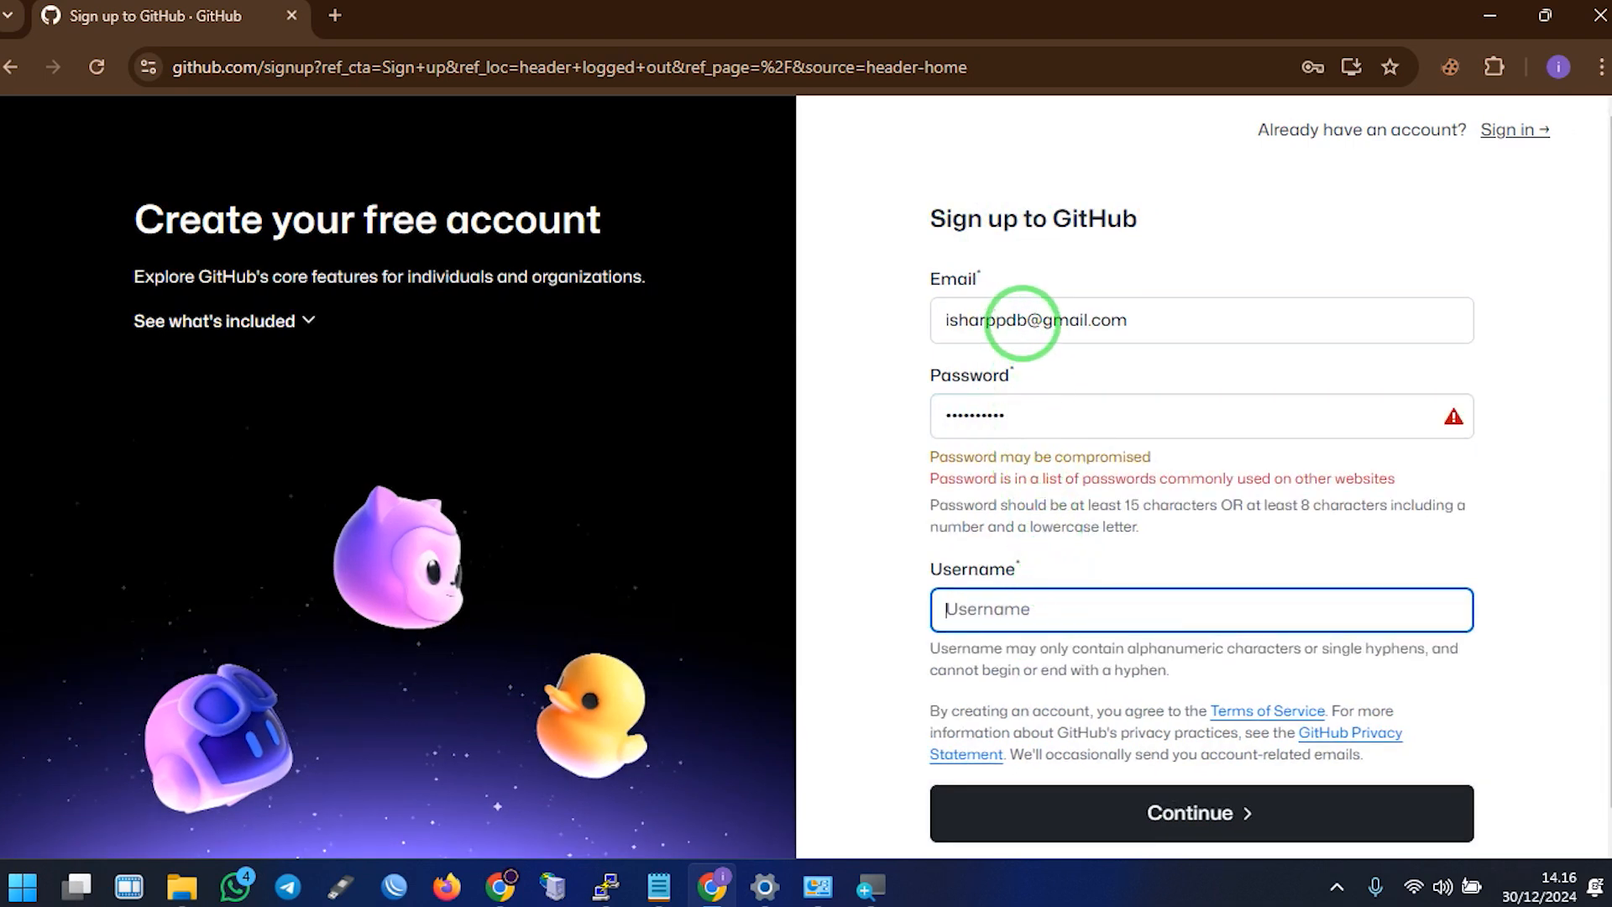
double_click(1032, 320)
left_click(1162, 452)
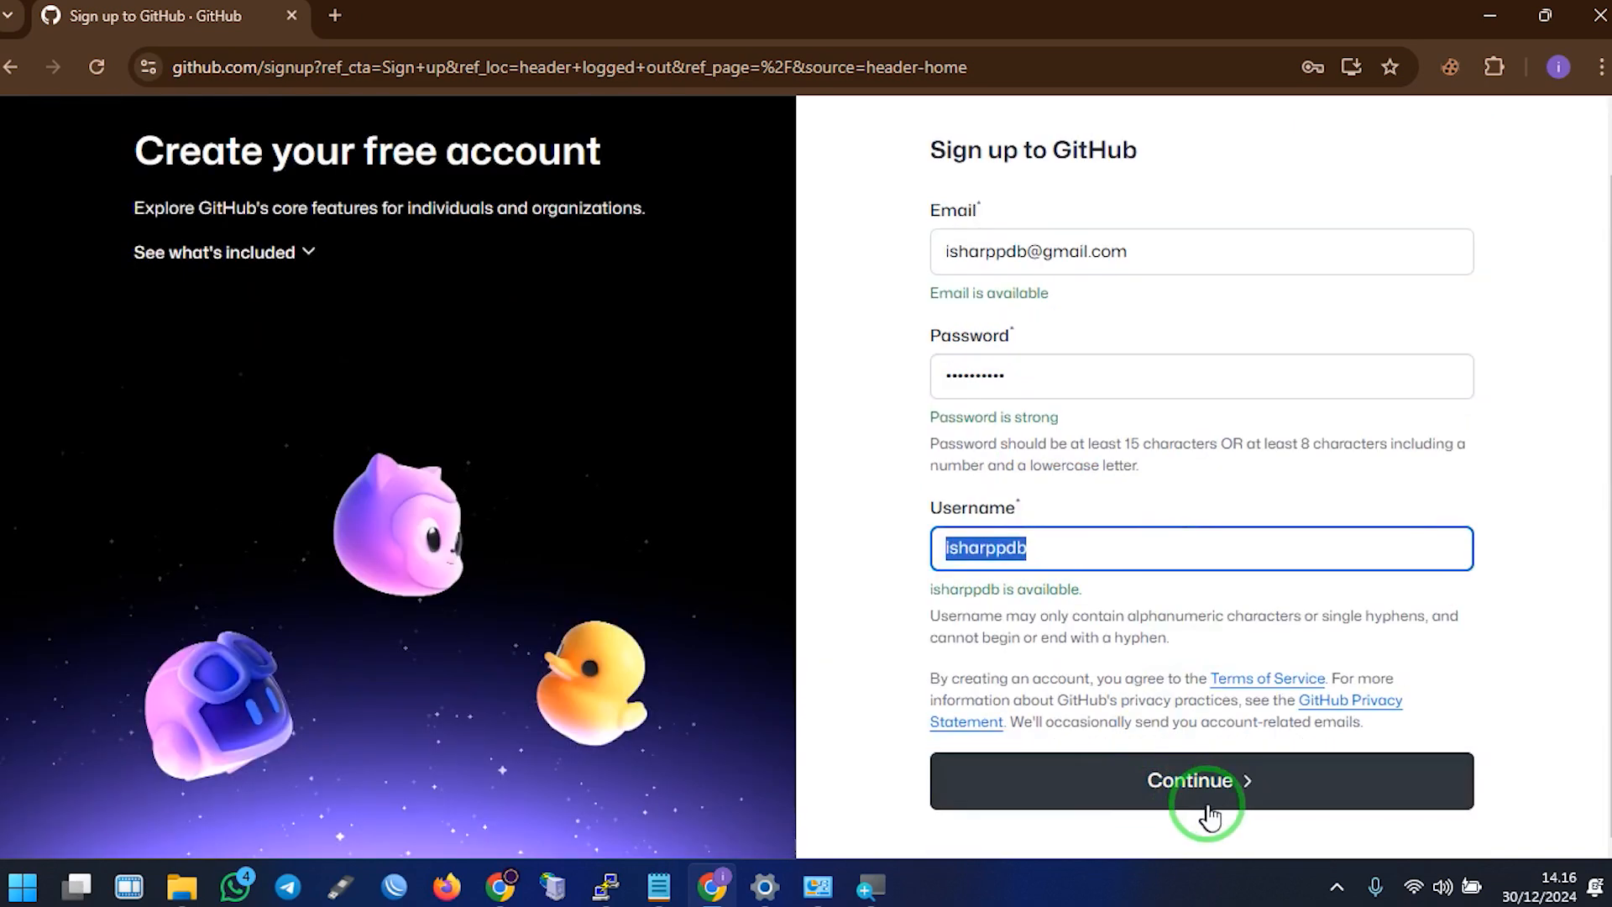
left_click(1228, 783)
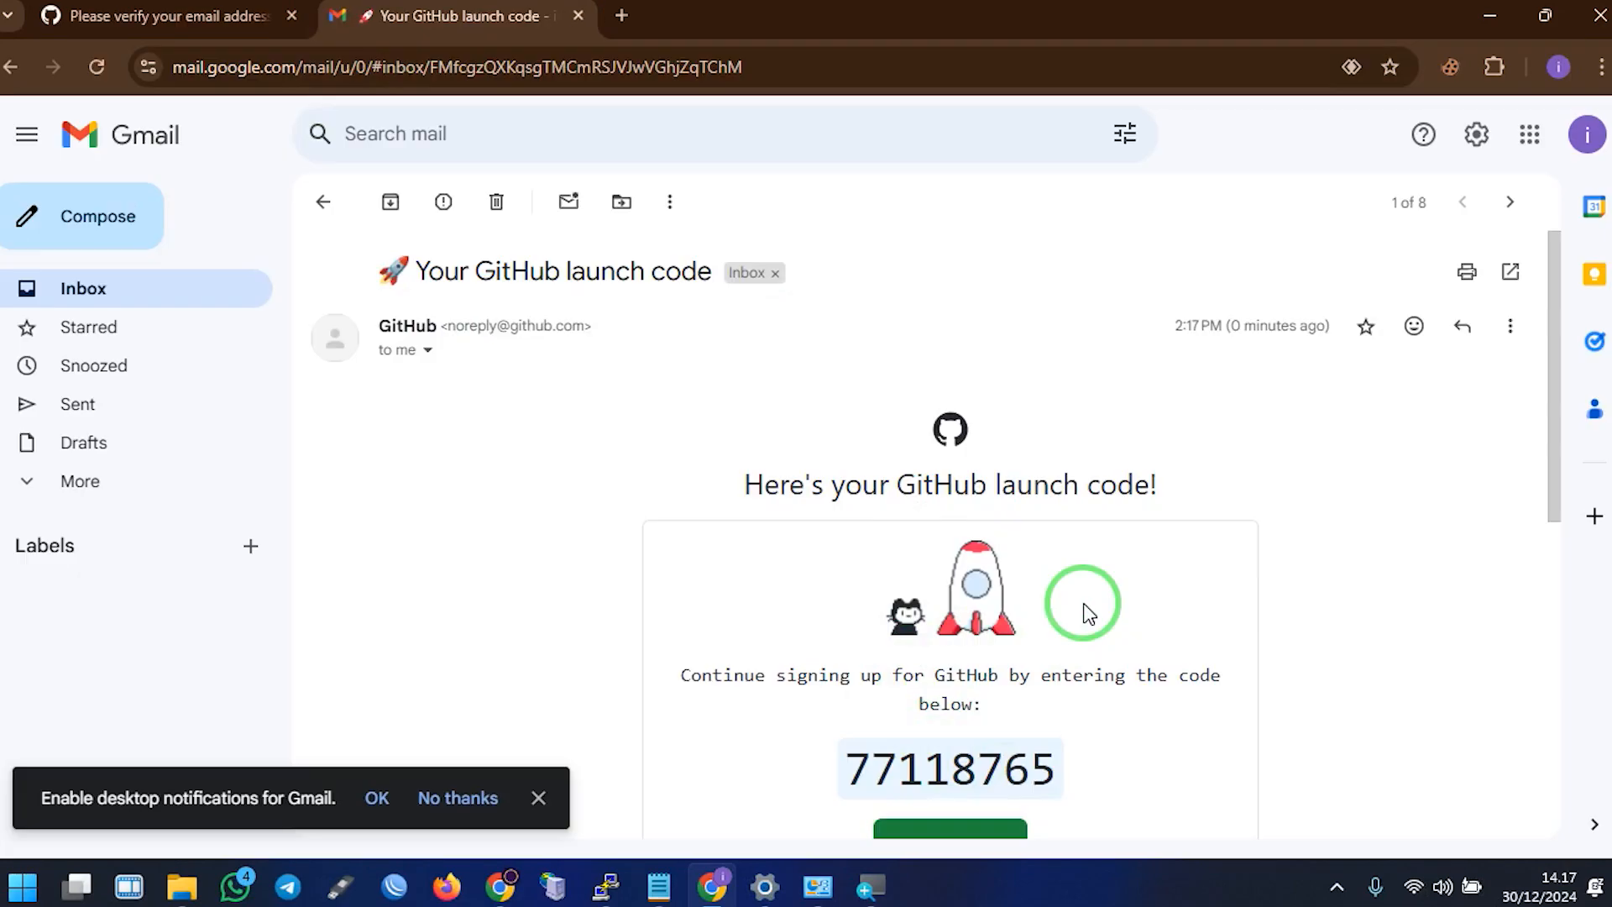
scroll(1079, 601, "down", 3)
Confirm the emailed launch code, sign in, and go to Your repositories from the account menu
left_click(950, 484)
left_click(1215, 474)
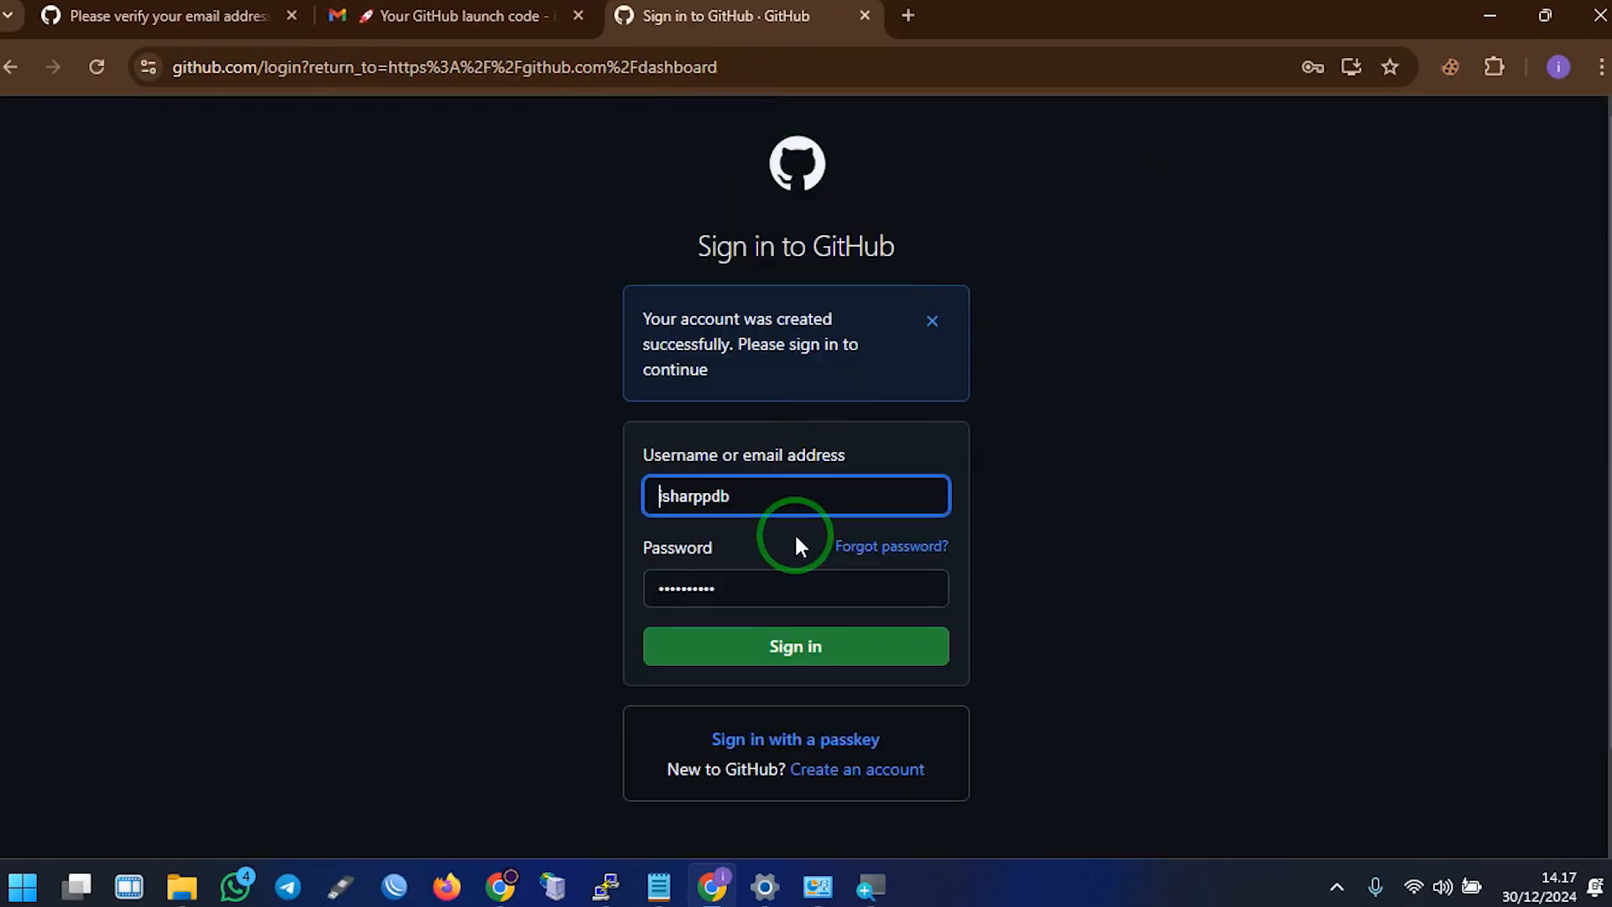
left_click(798, 651)
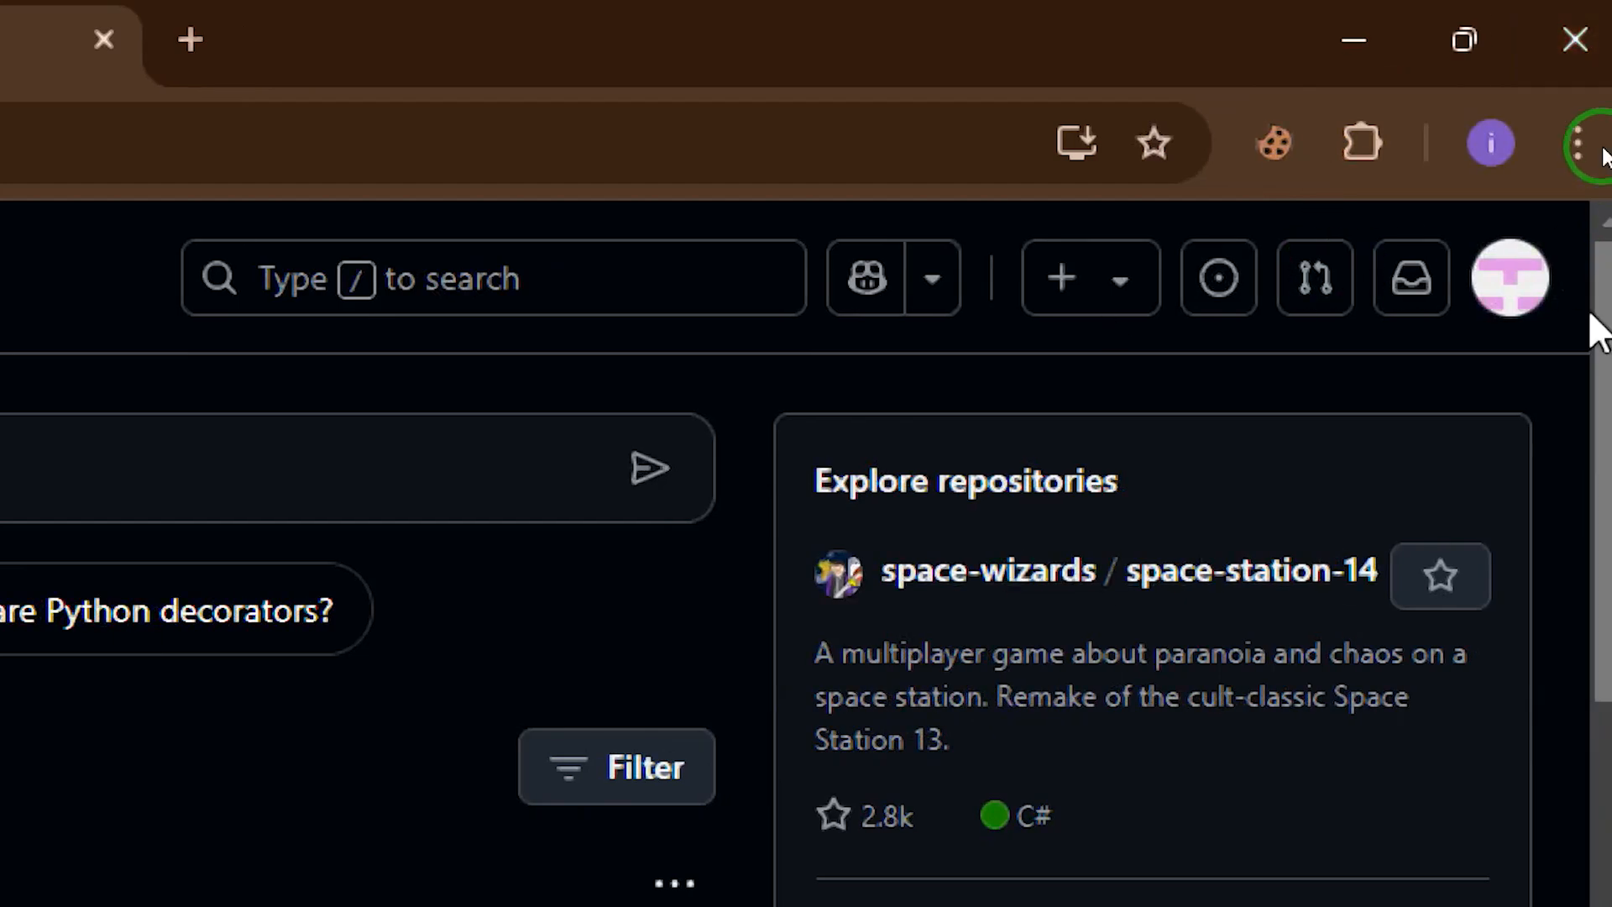
left_click(1510, 281)
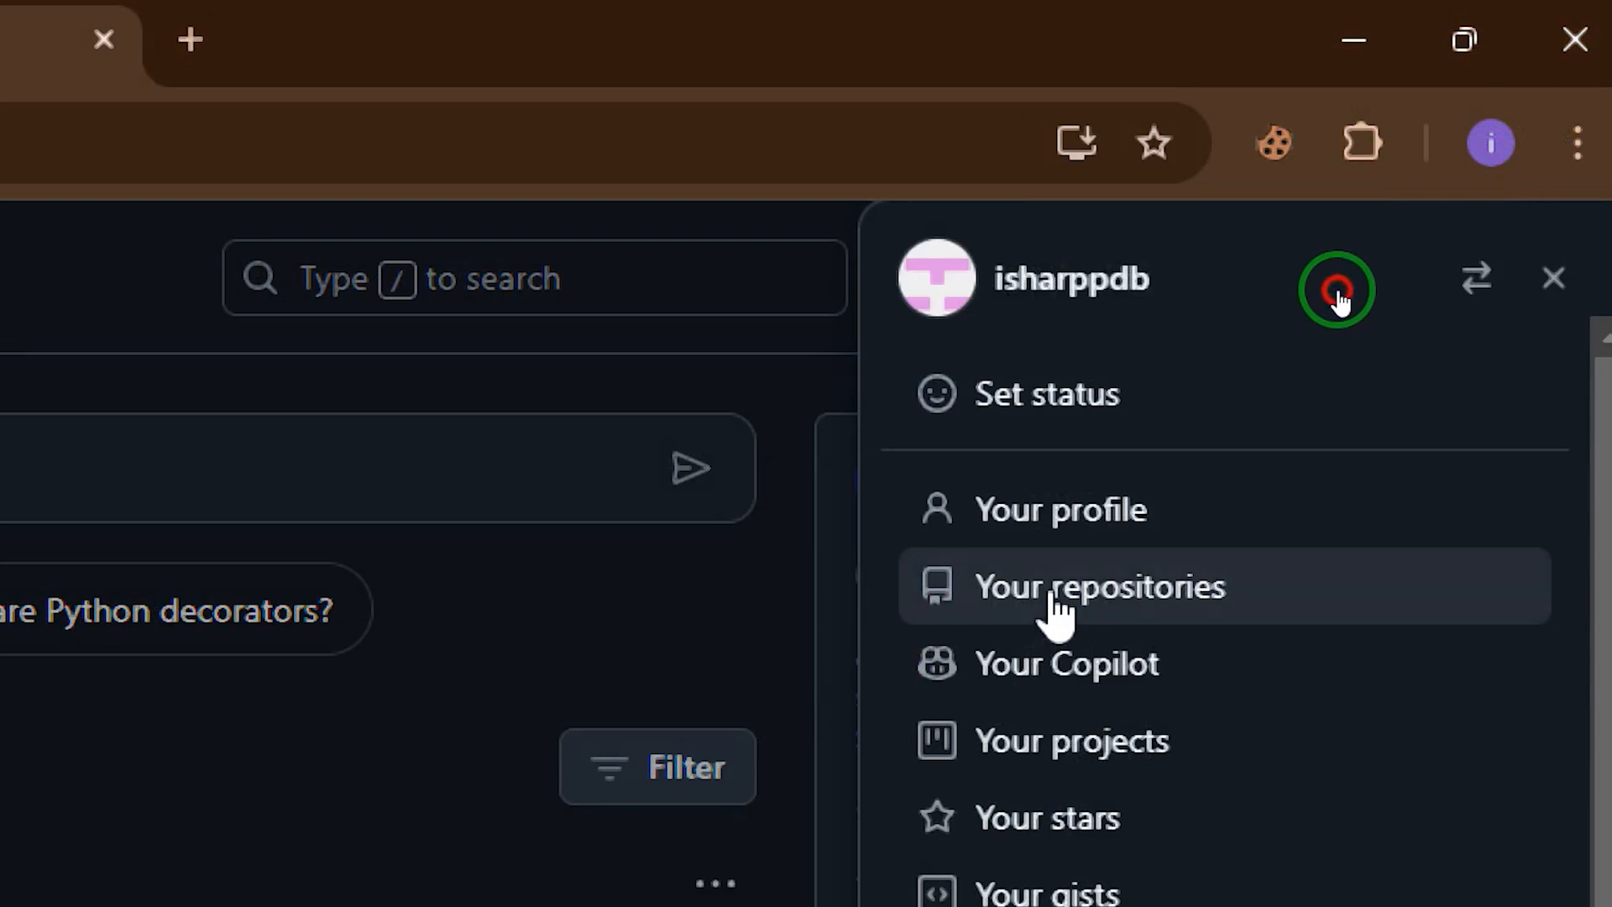
left_click(1059, 591)
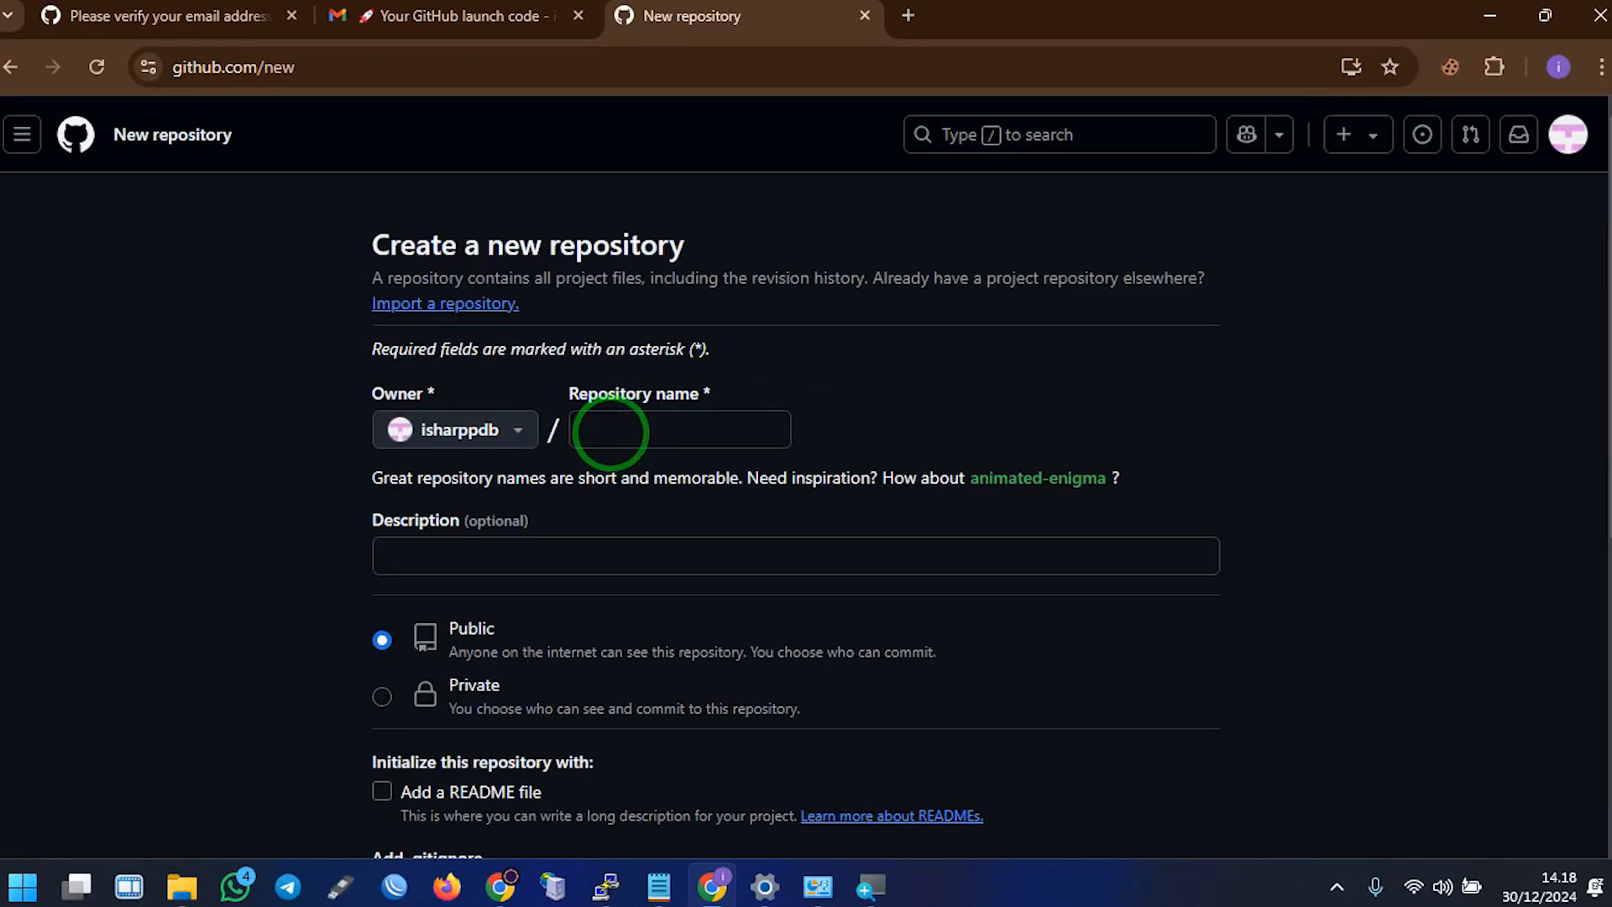
Name the repository akunstbaryo, keep it Public, and create it
left_click(610, 430)
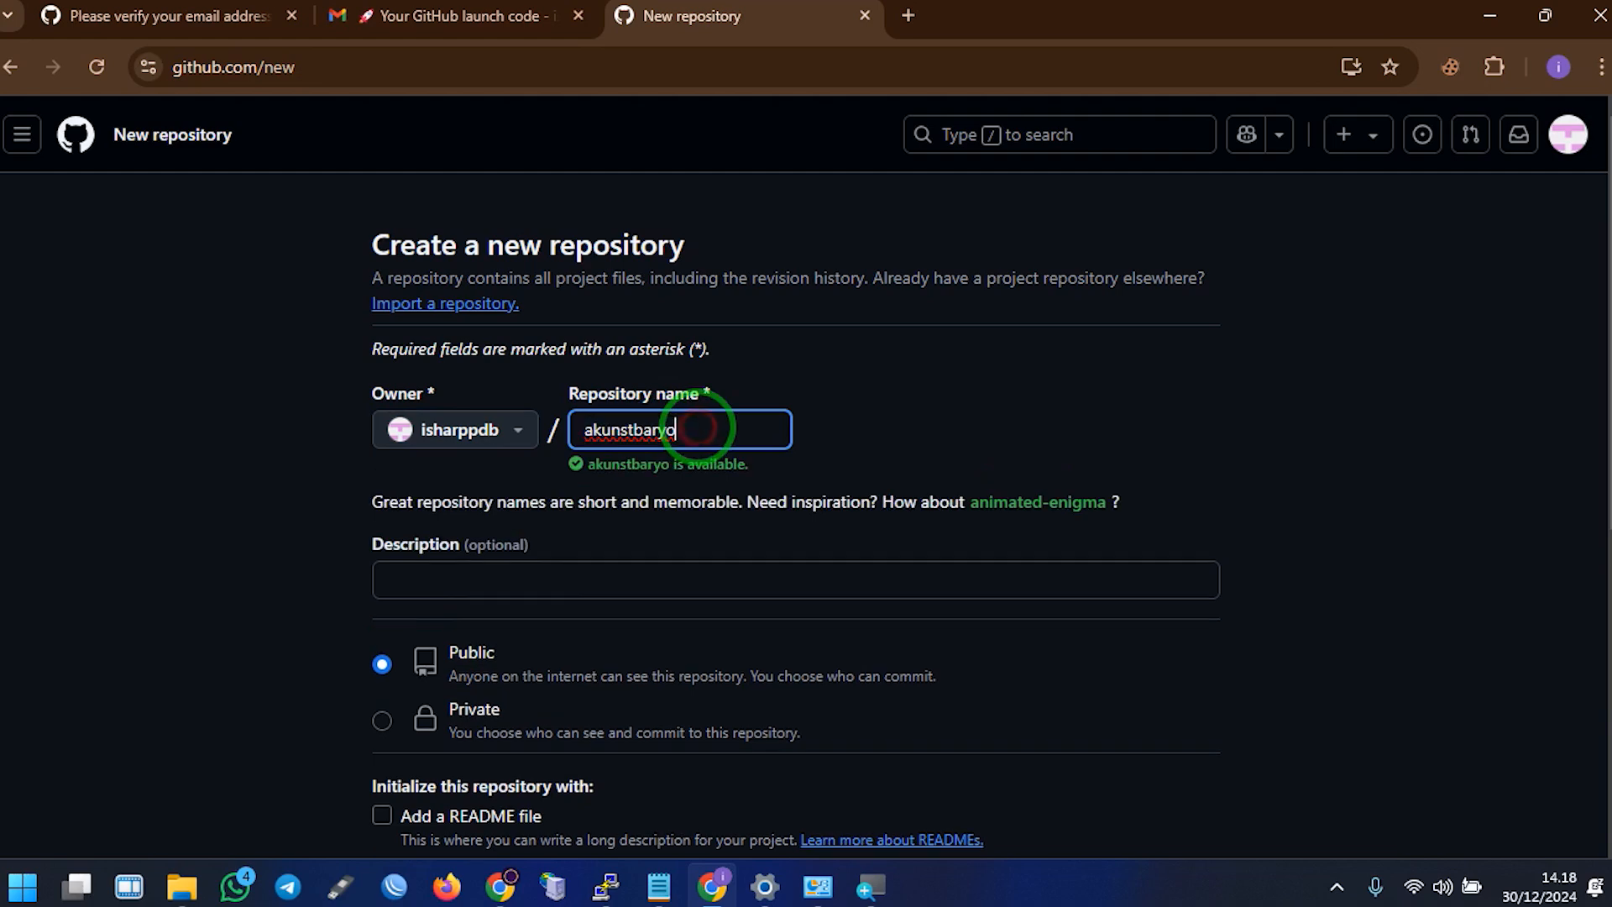
left_click_drag(699, 429, 581, 431)
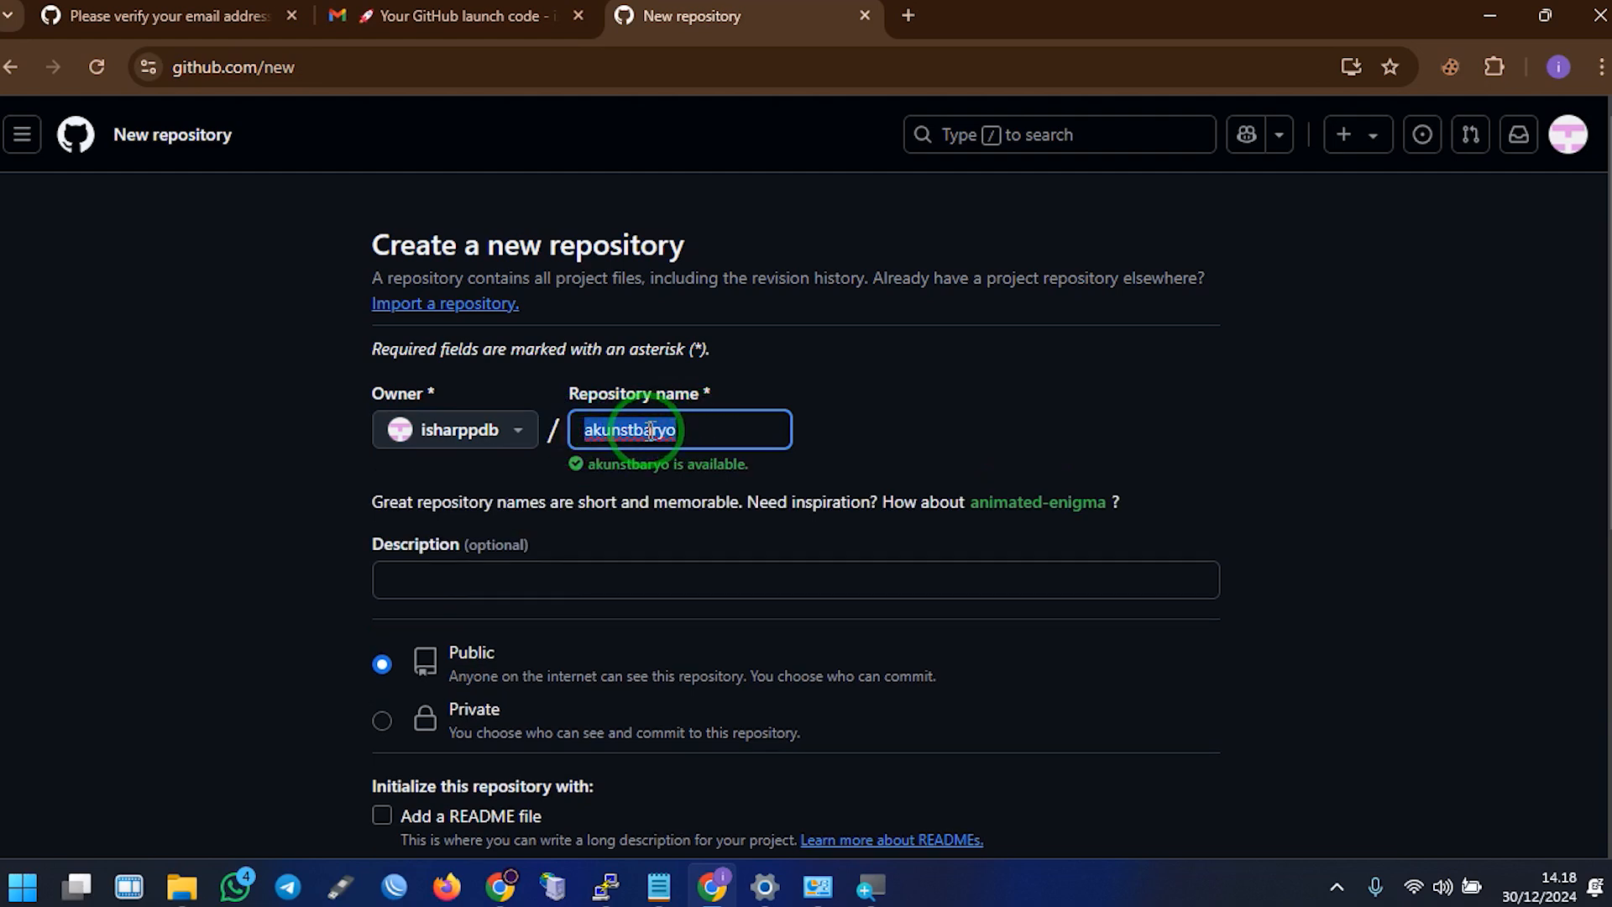
scroll(604, 541, "down", 7)
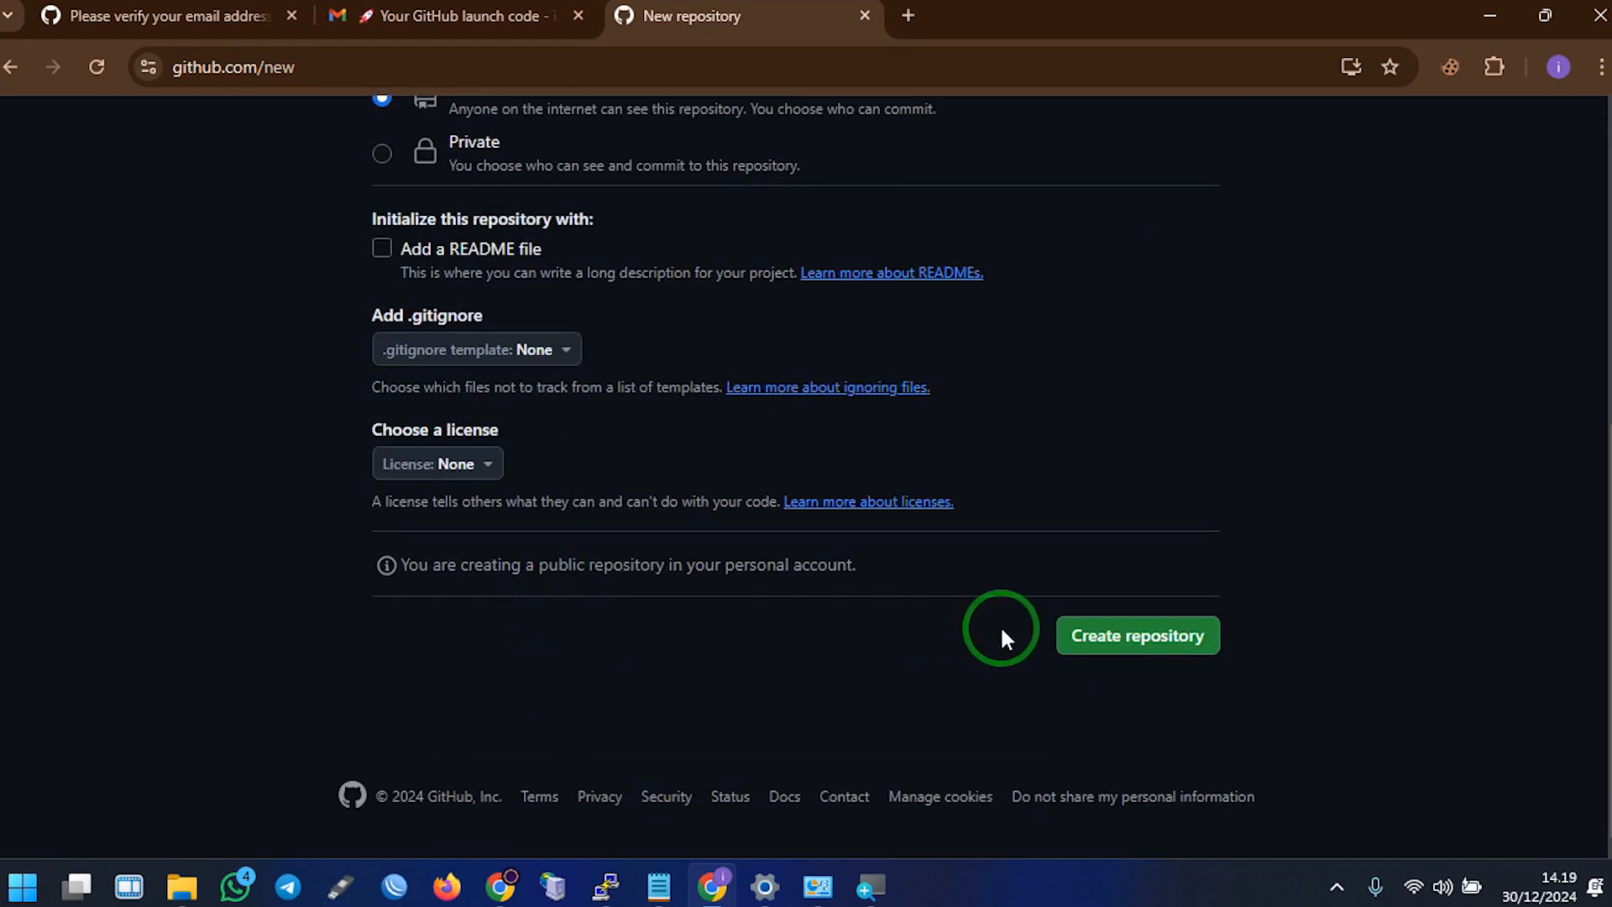
left_click(1098, 640)
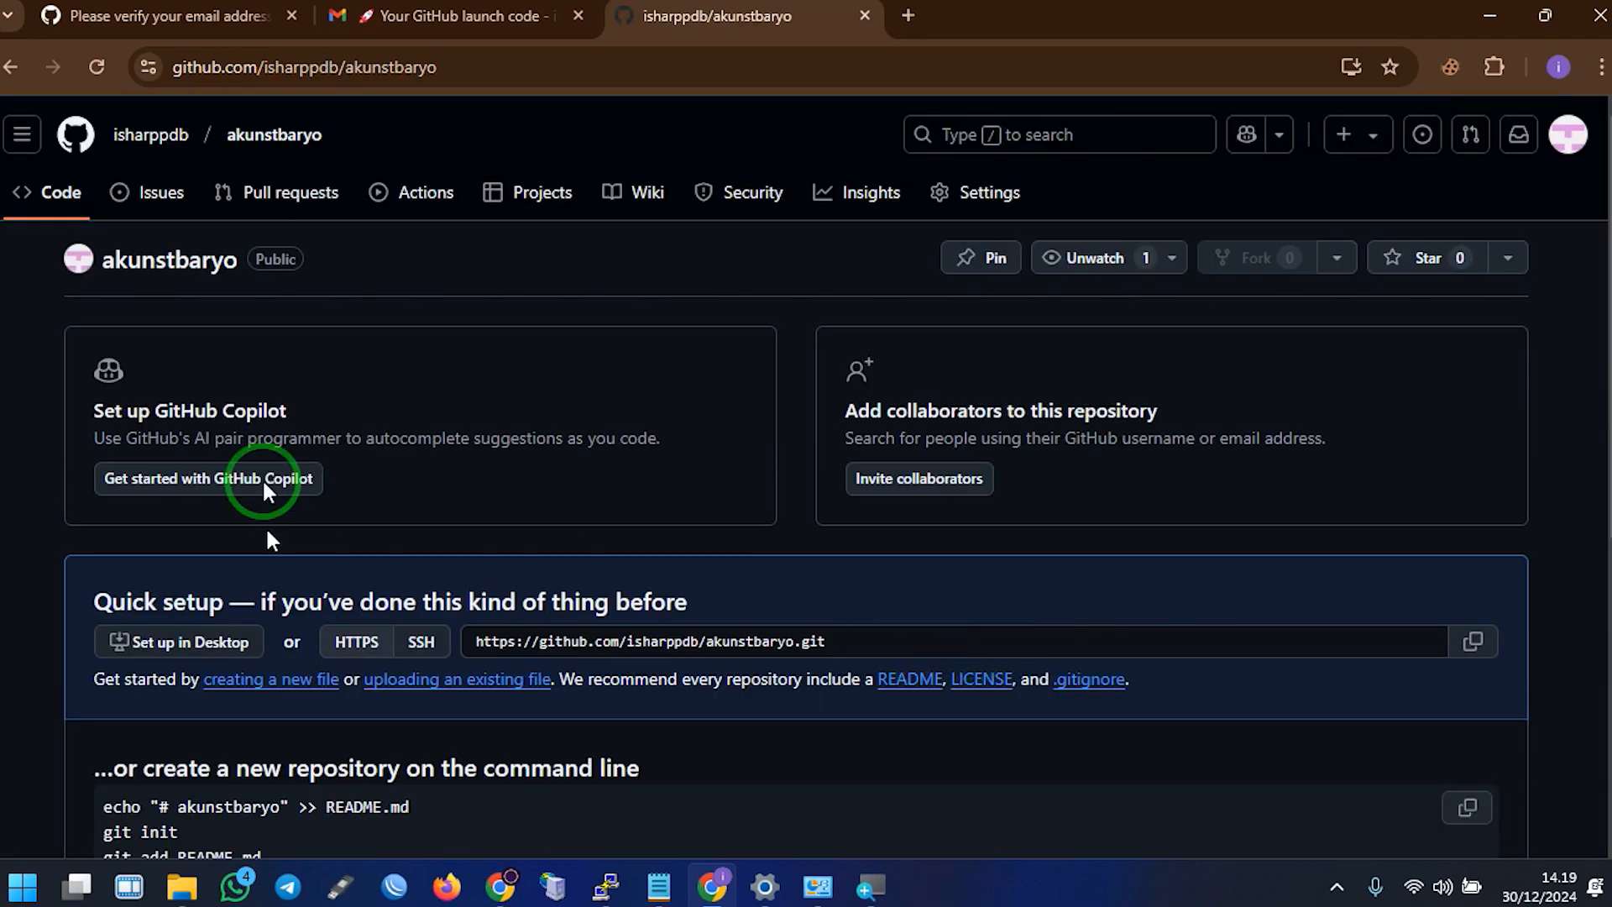
scroll(601, 412, "down", 3)
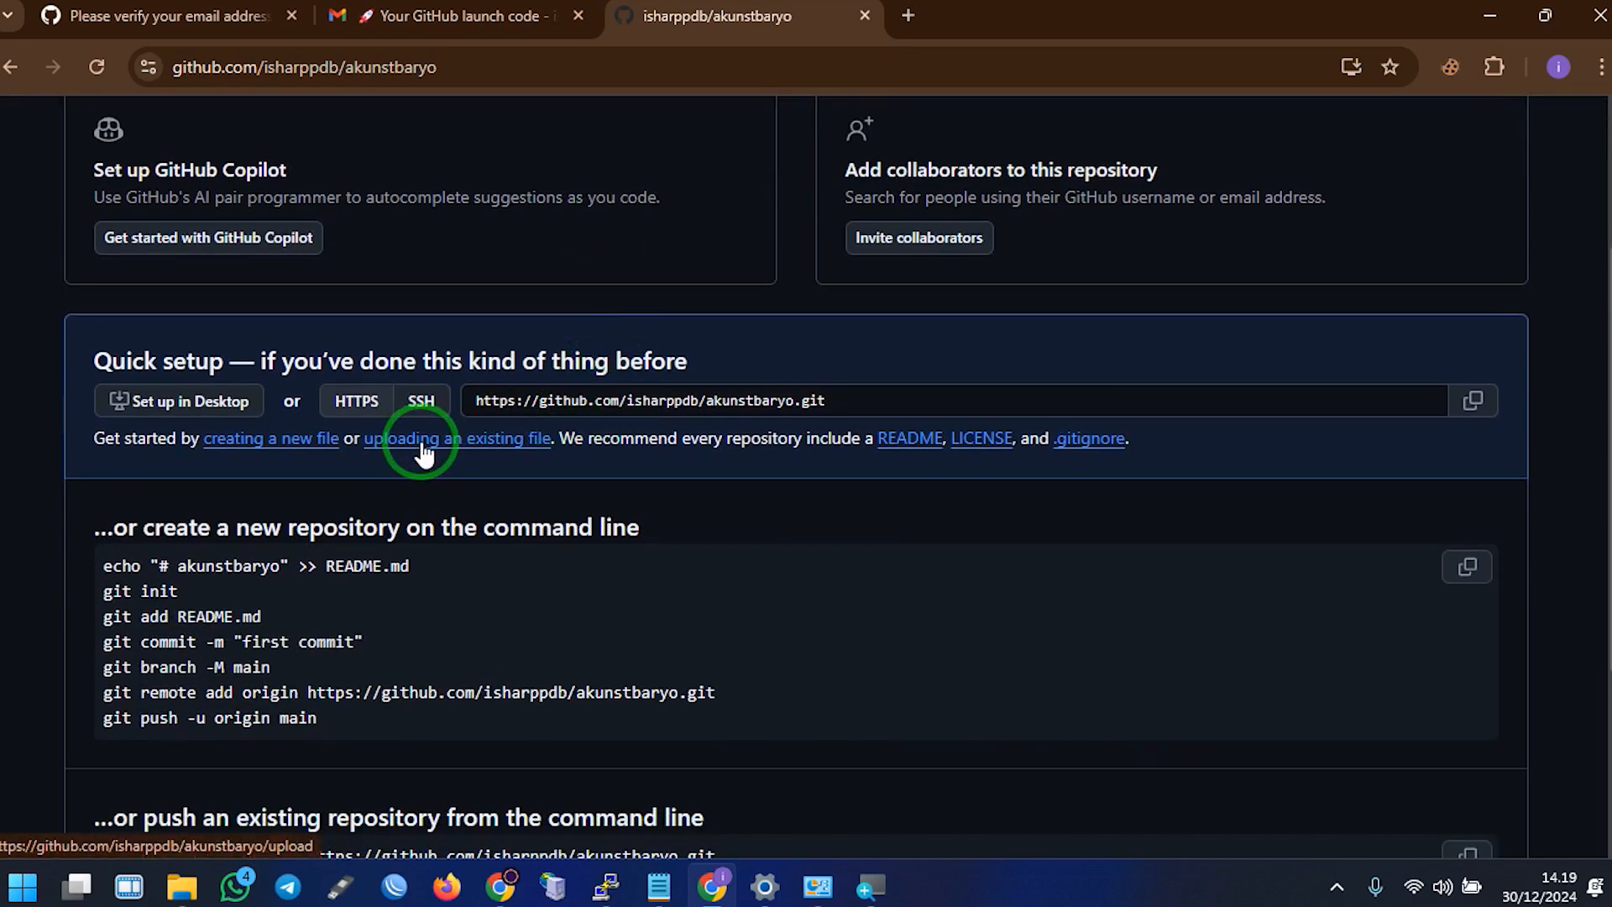
scroll(484, 452, "up", 3)
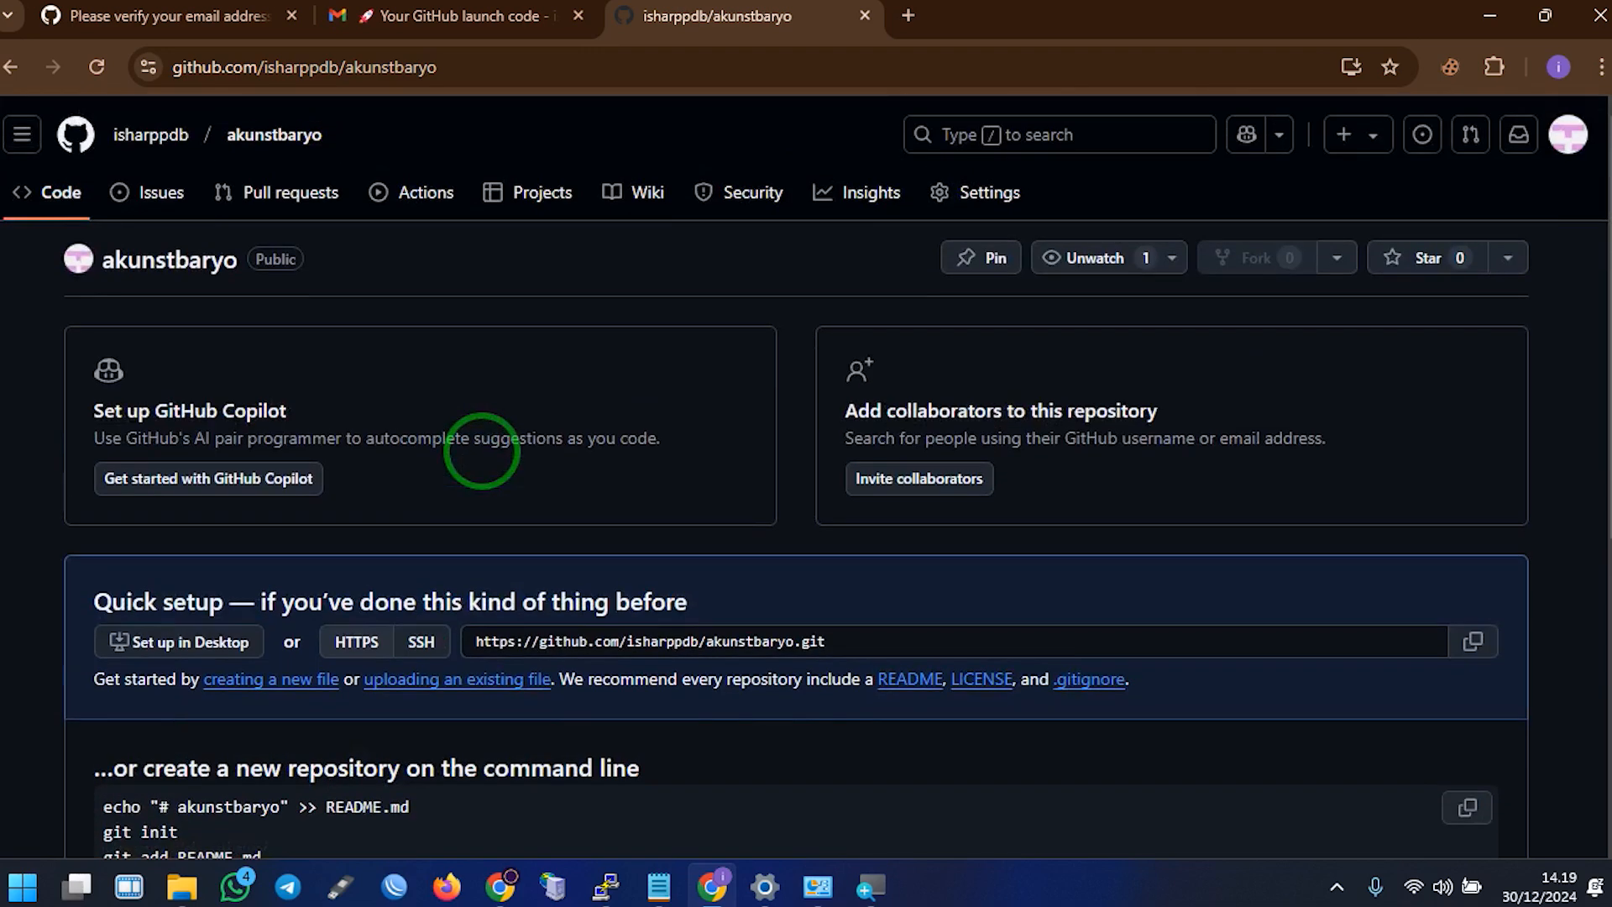
scroll(453, 521, "down", 3)
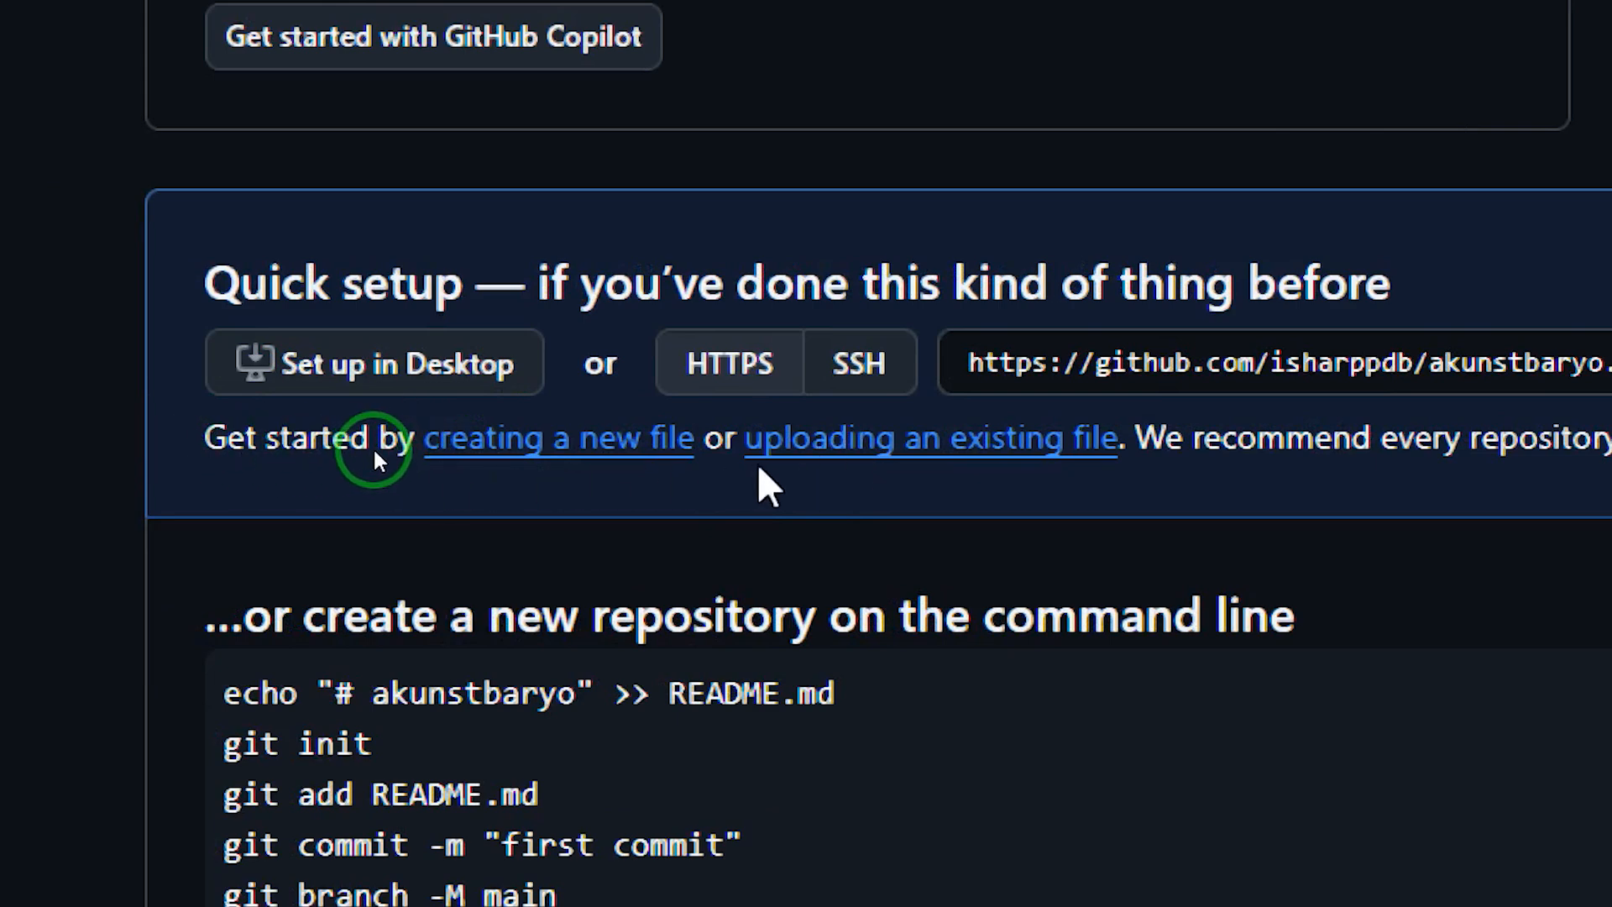
Upload akun_github.yaml from the Downloads folder and commit it to the repository
left_click(814, 453)
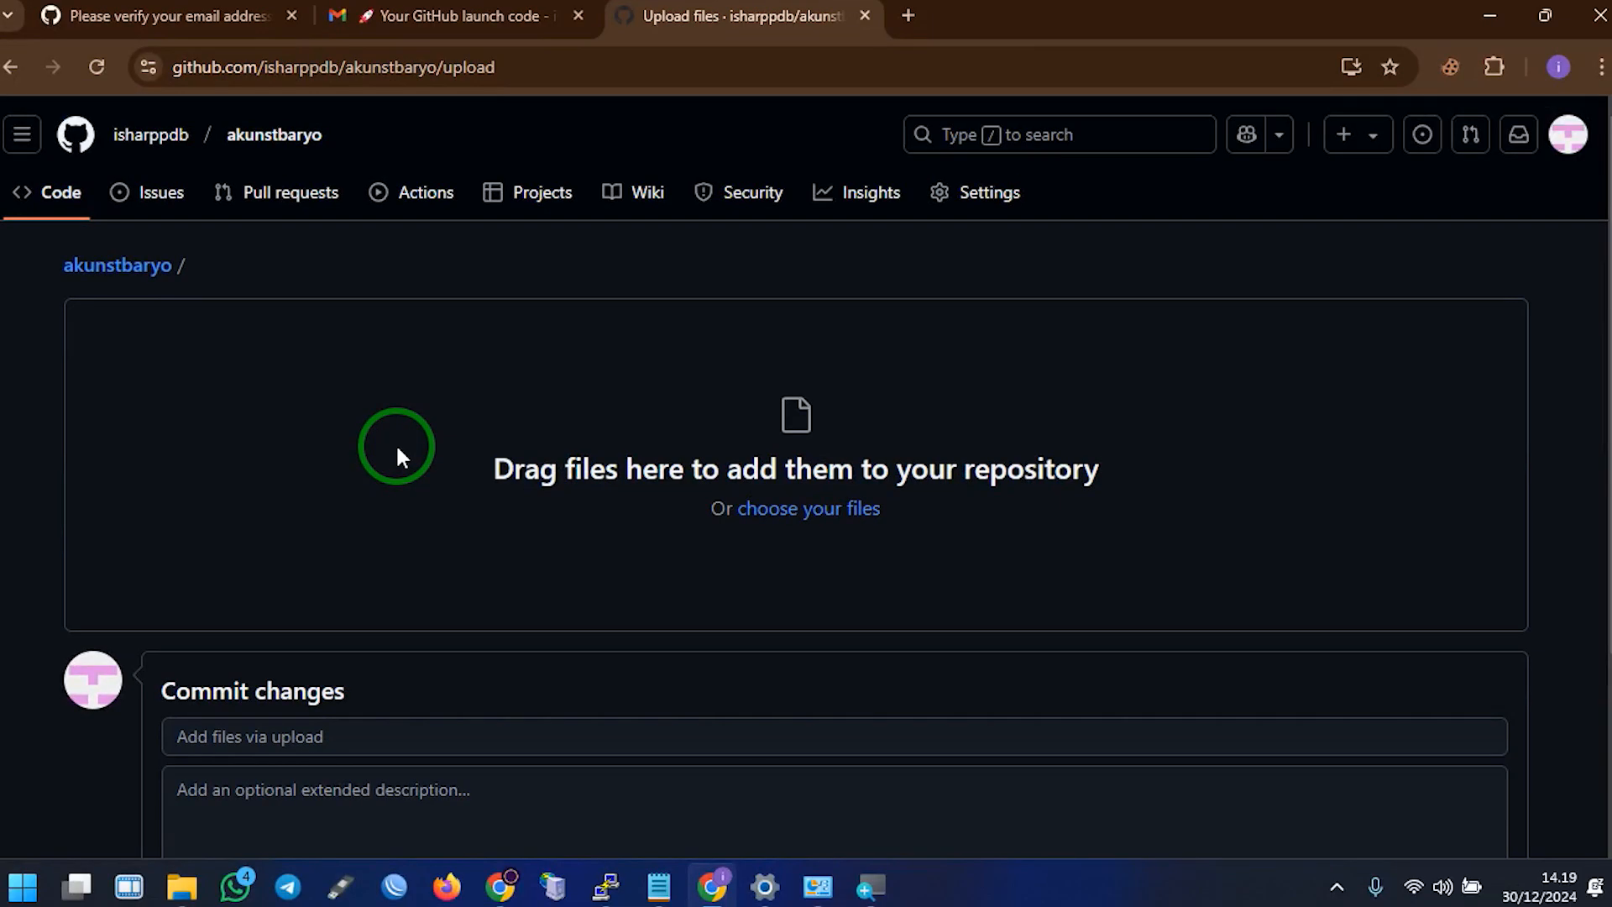
left_click(784, 511)
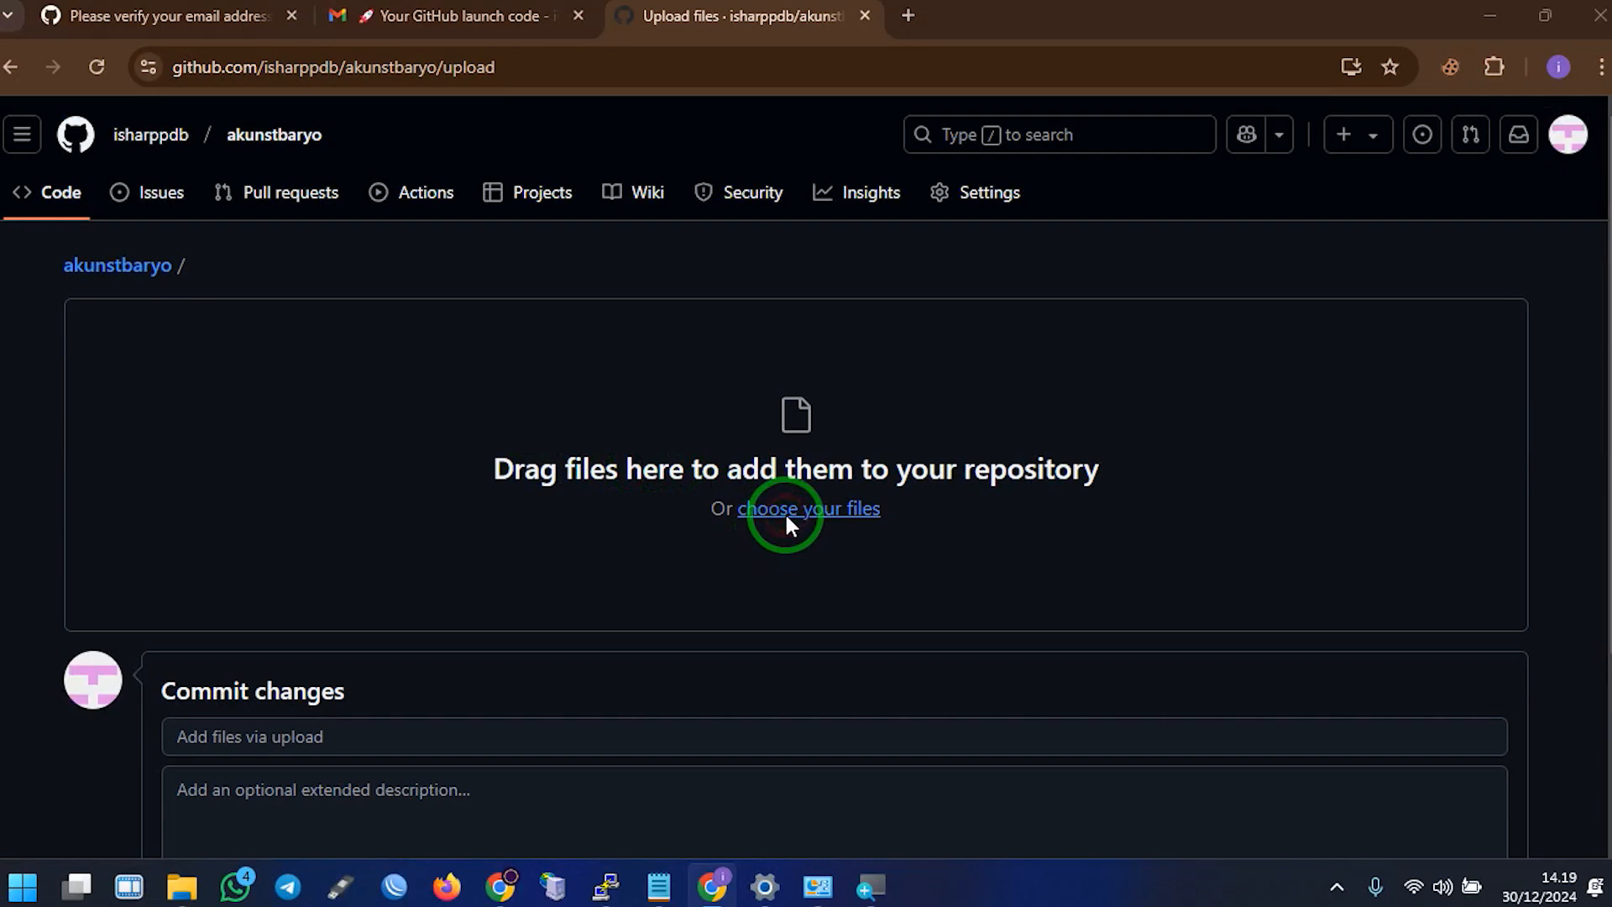
left_click(126, 350)
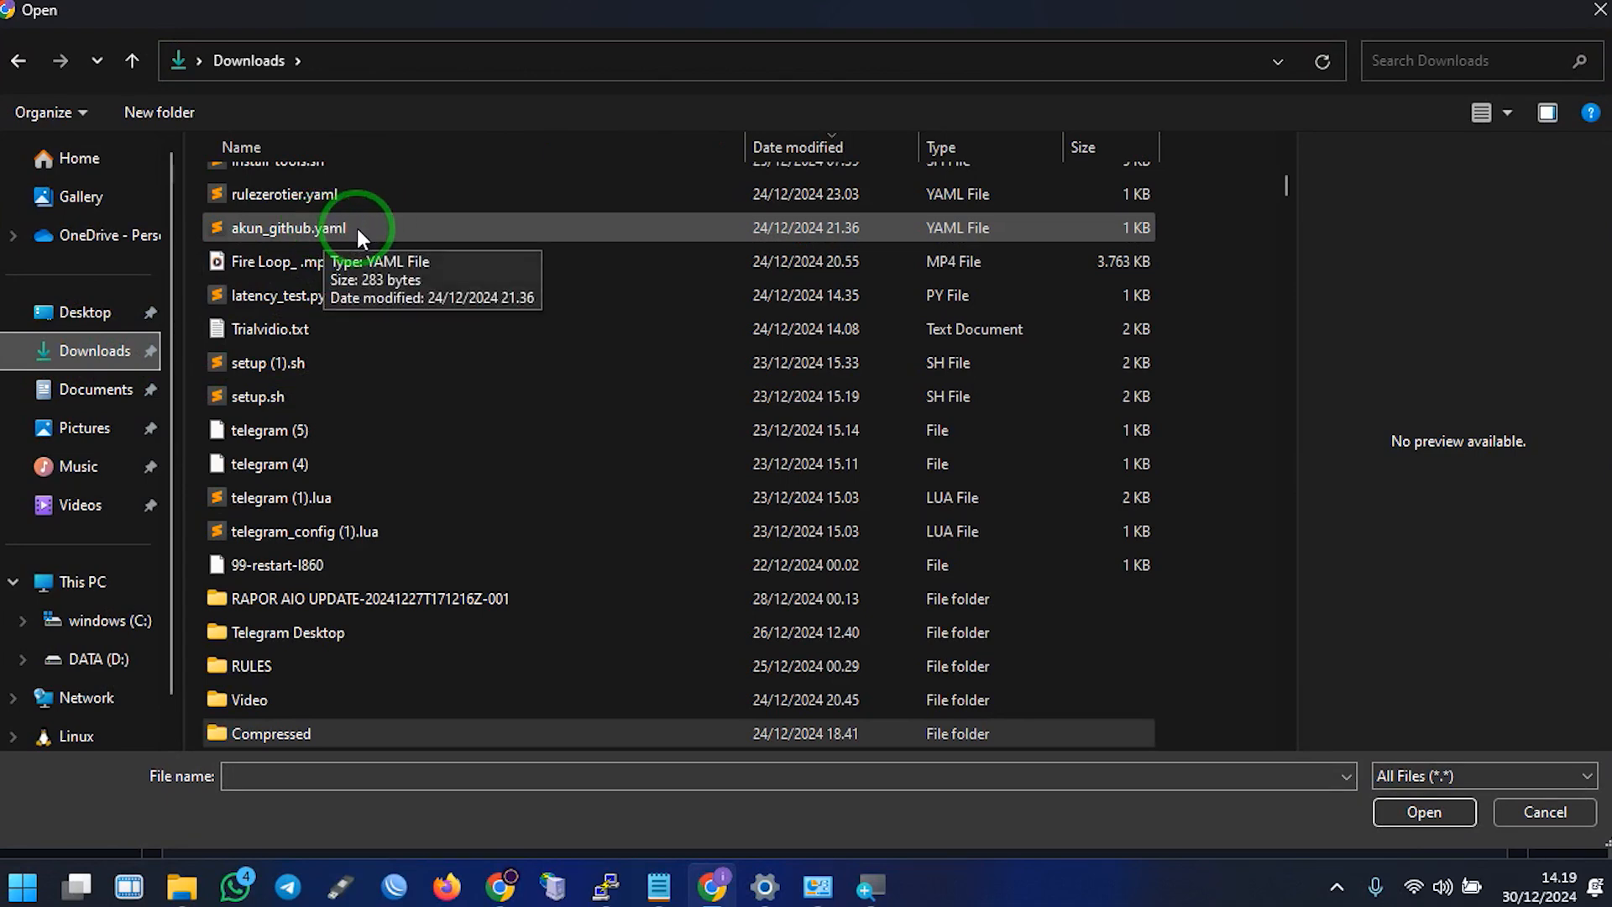
double_click(356, 225)
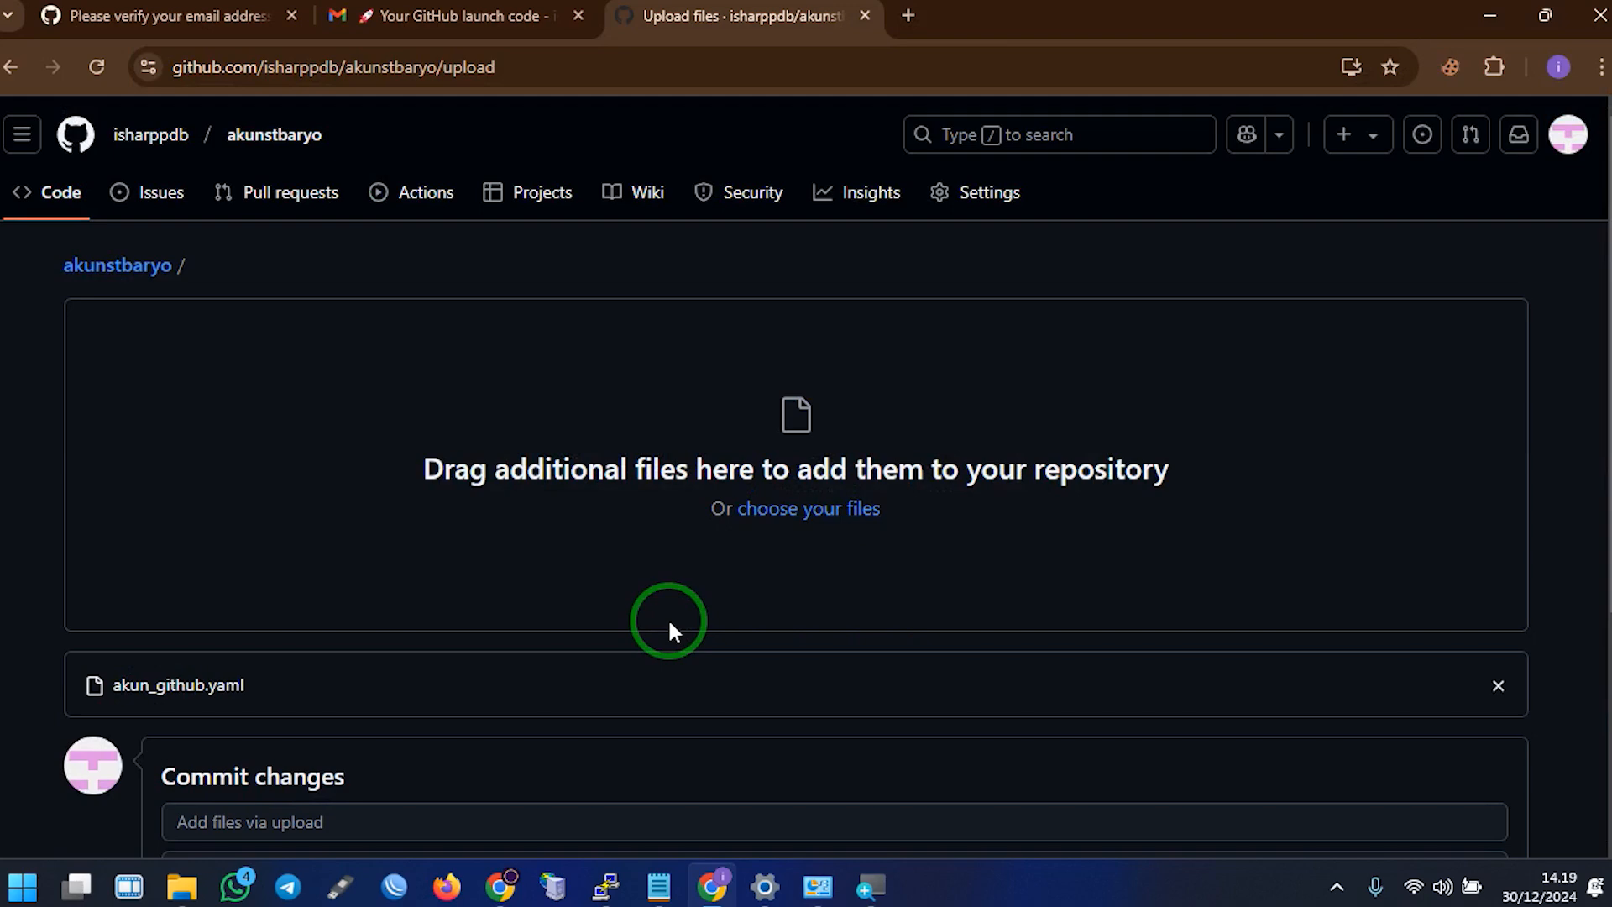
scroll(669, 626, "down", 4)
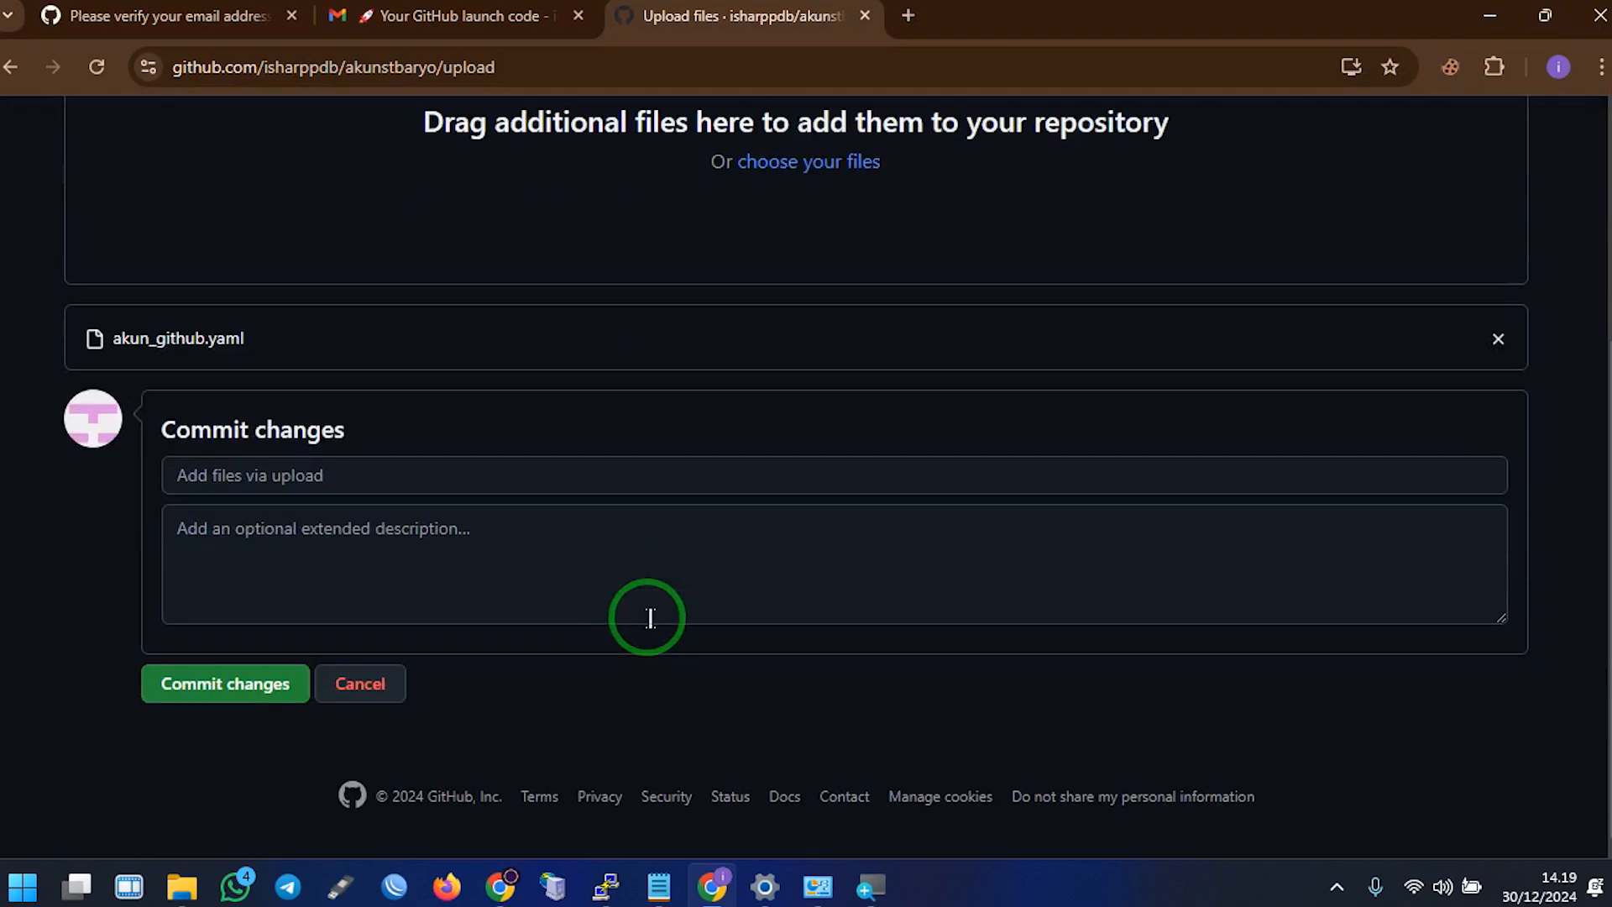
left_click(204, 685)
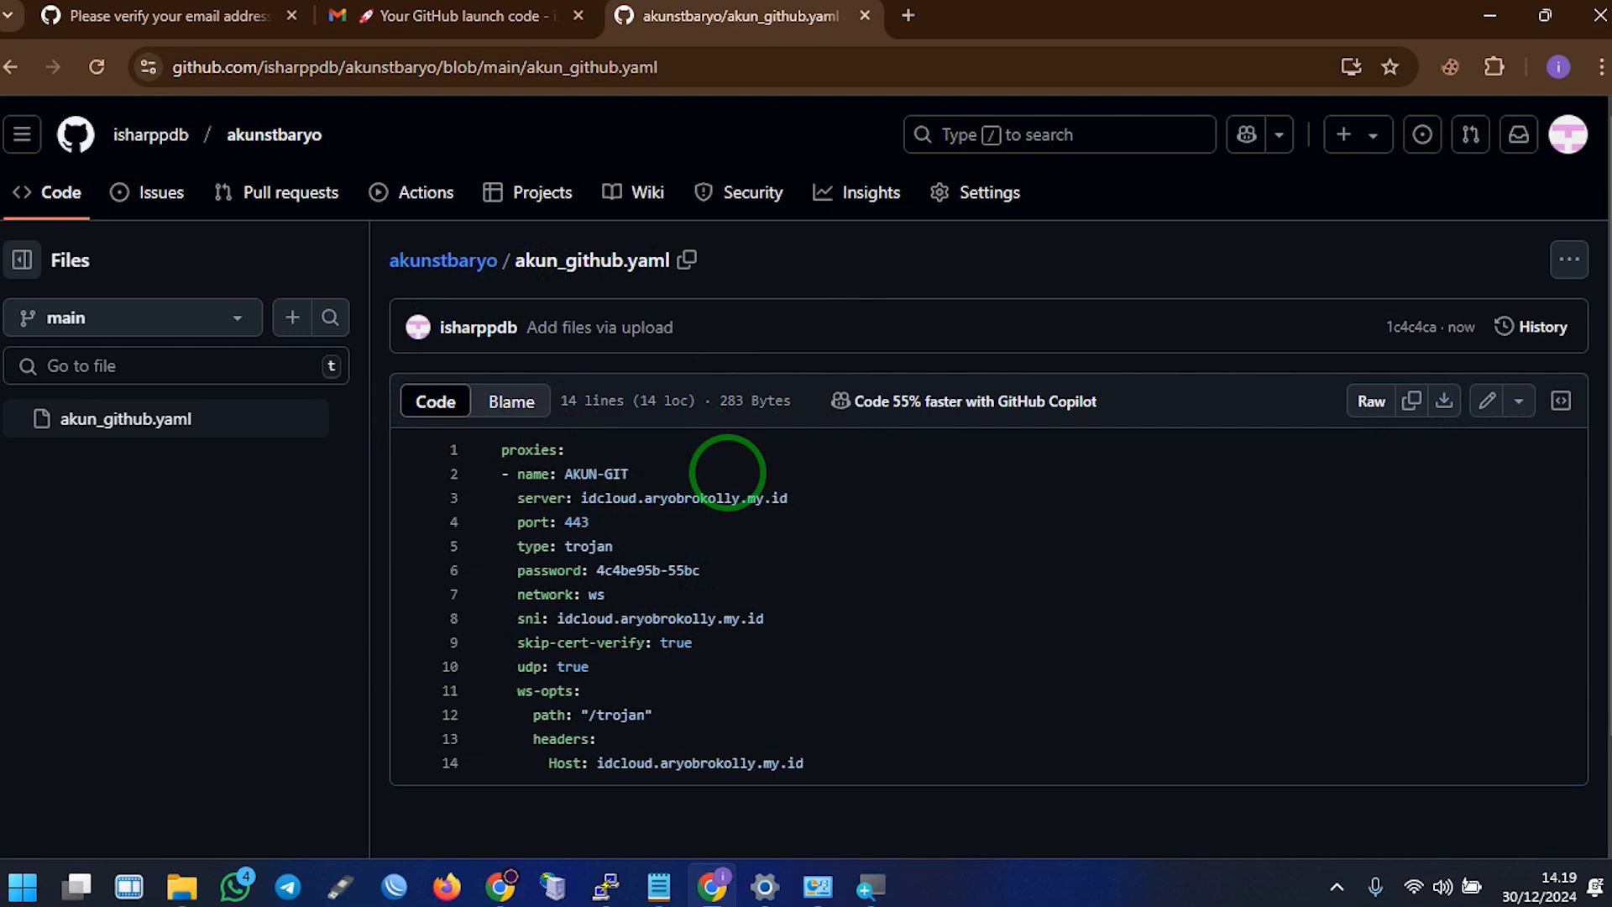
Select the proxy config lines, then bring up the Notepad trojan notes
left_click_drag(497, 447, 917, 786)
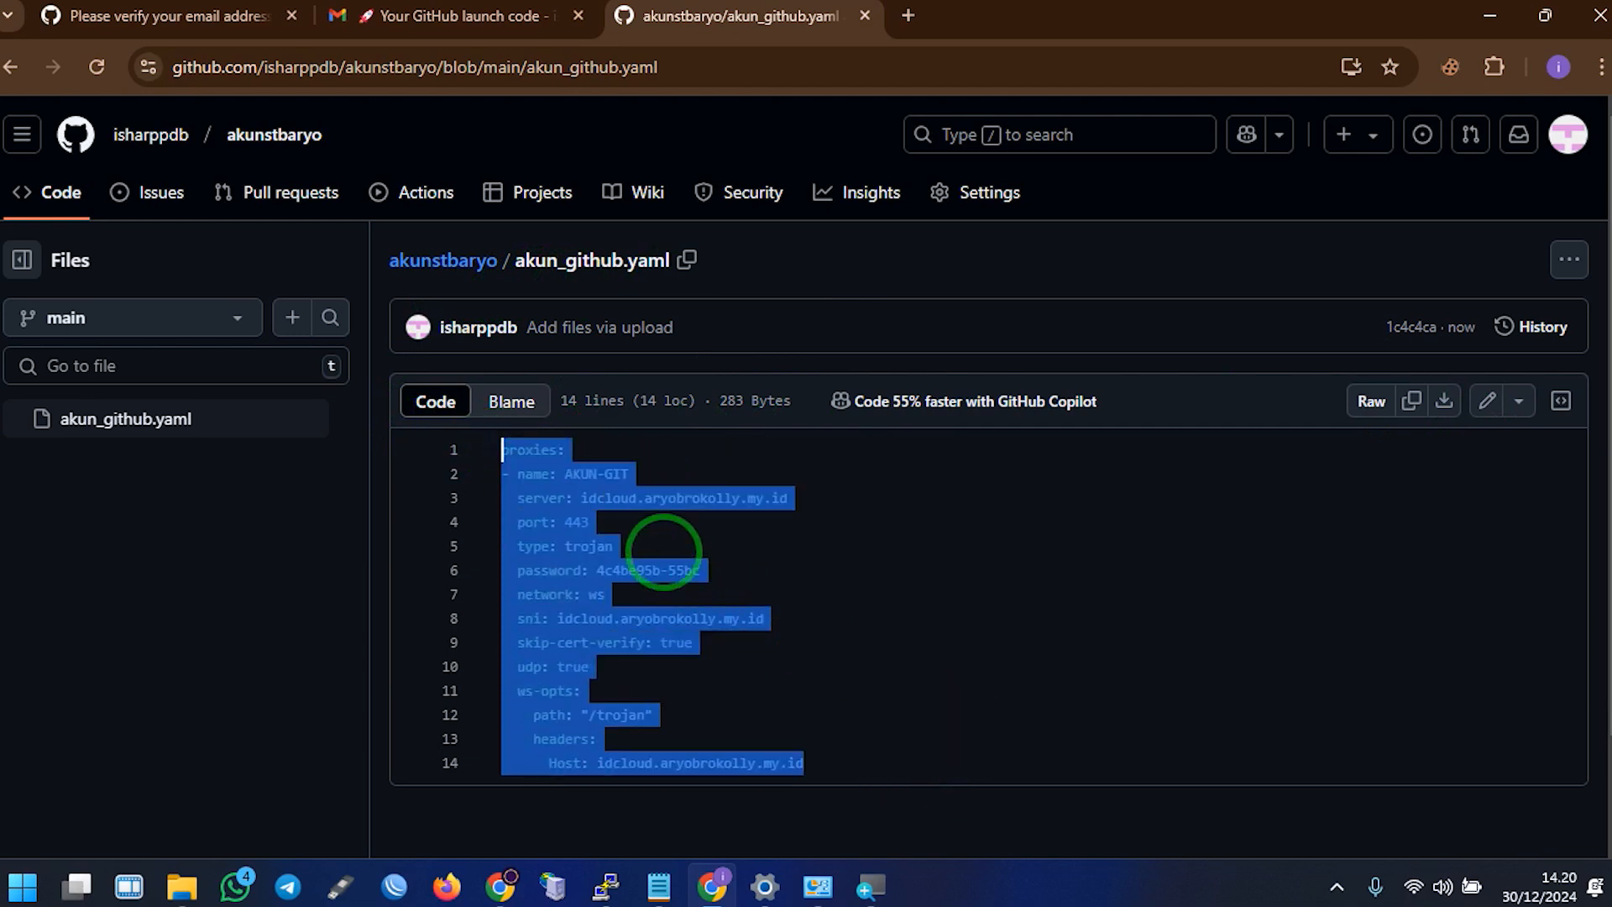
left_click(651, 522)
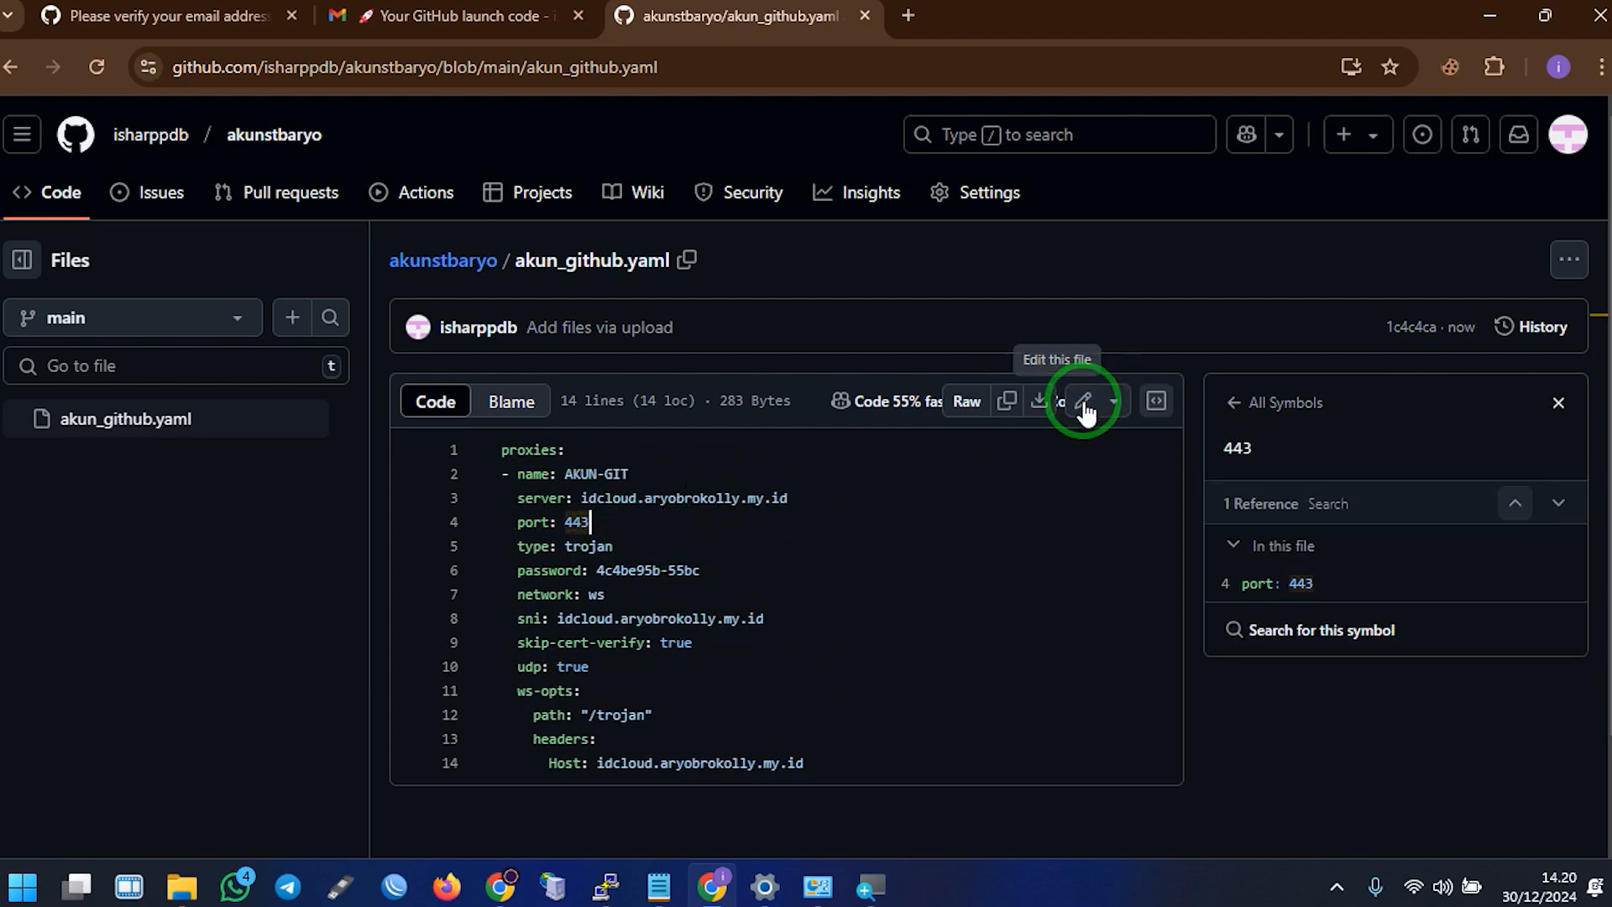
left_click(676, 890)
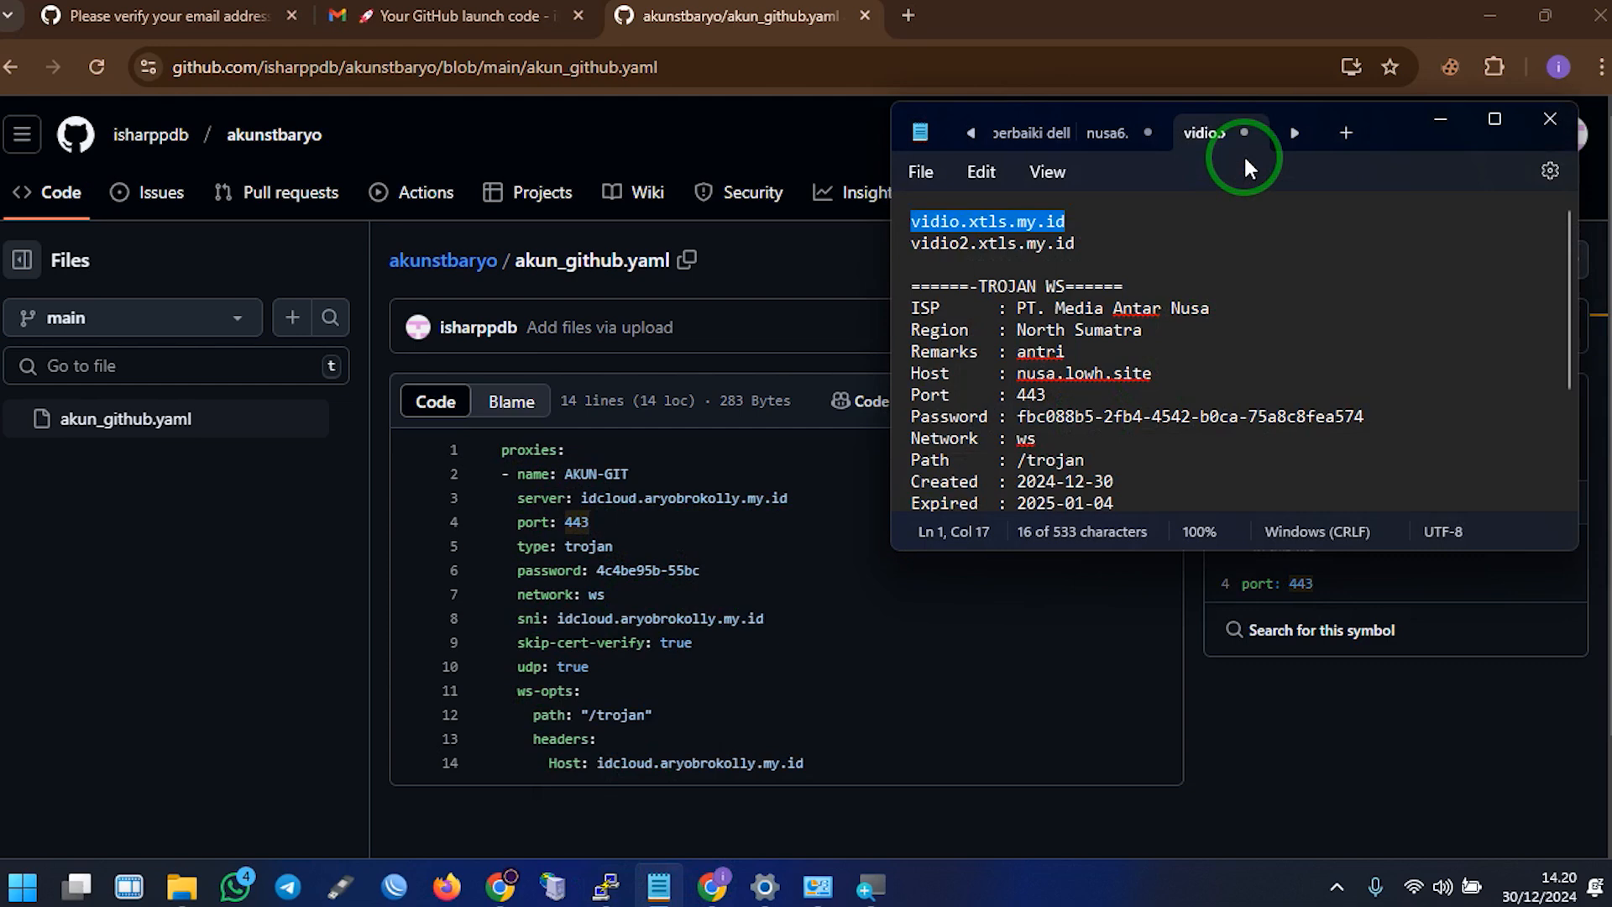
Maximize Notepad, copy the Trojan account's password, and return to the GitHub file page
double_click(1385, 126)
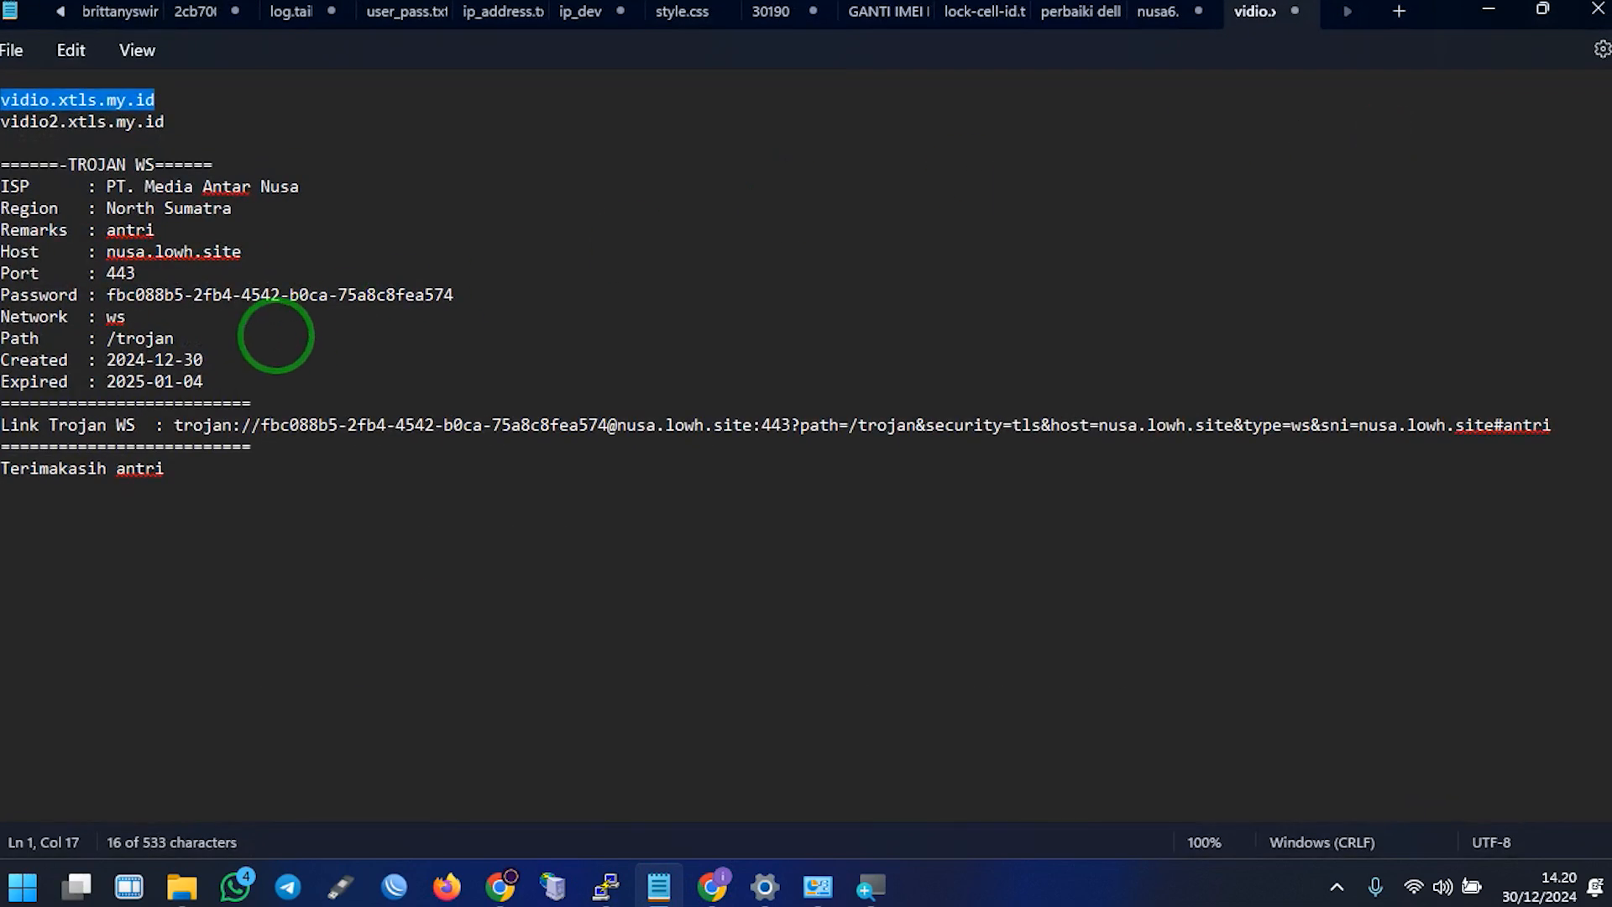
left_click_drag(457, 294, 109, 300)
right_click(143, 295)
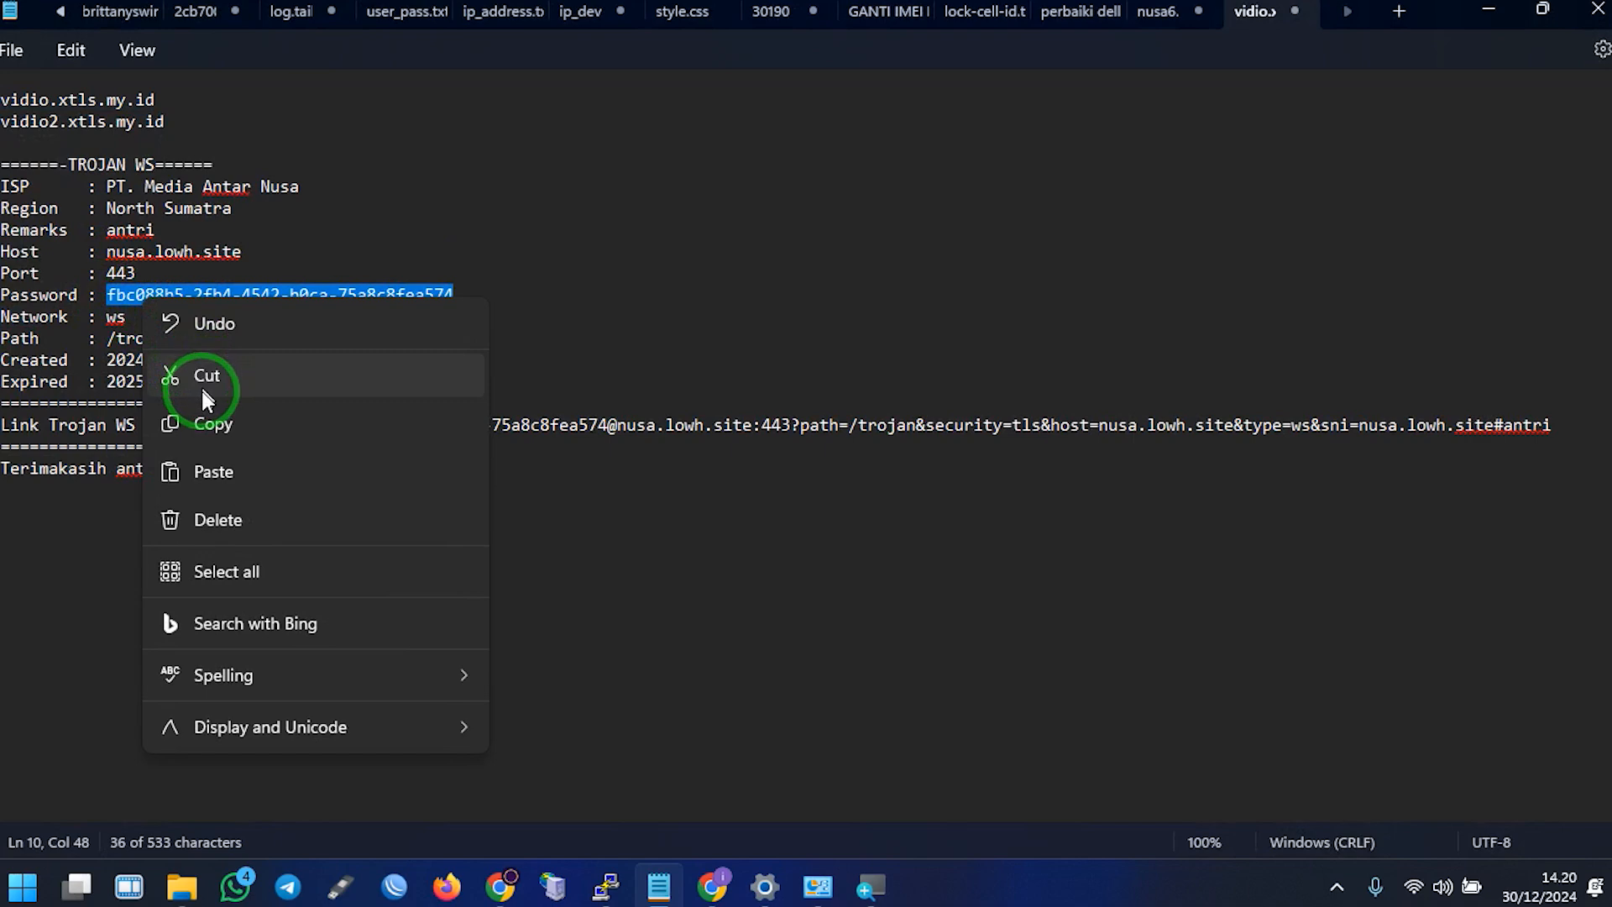
left_click(214, 424)
left_click(500, 885)
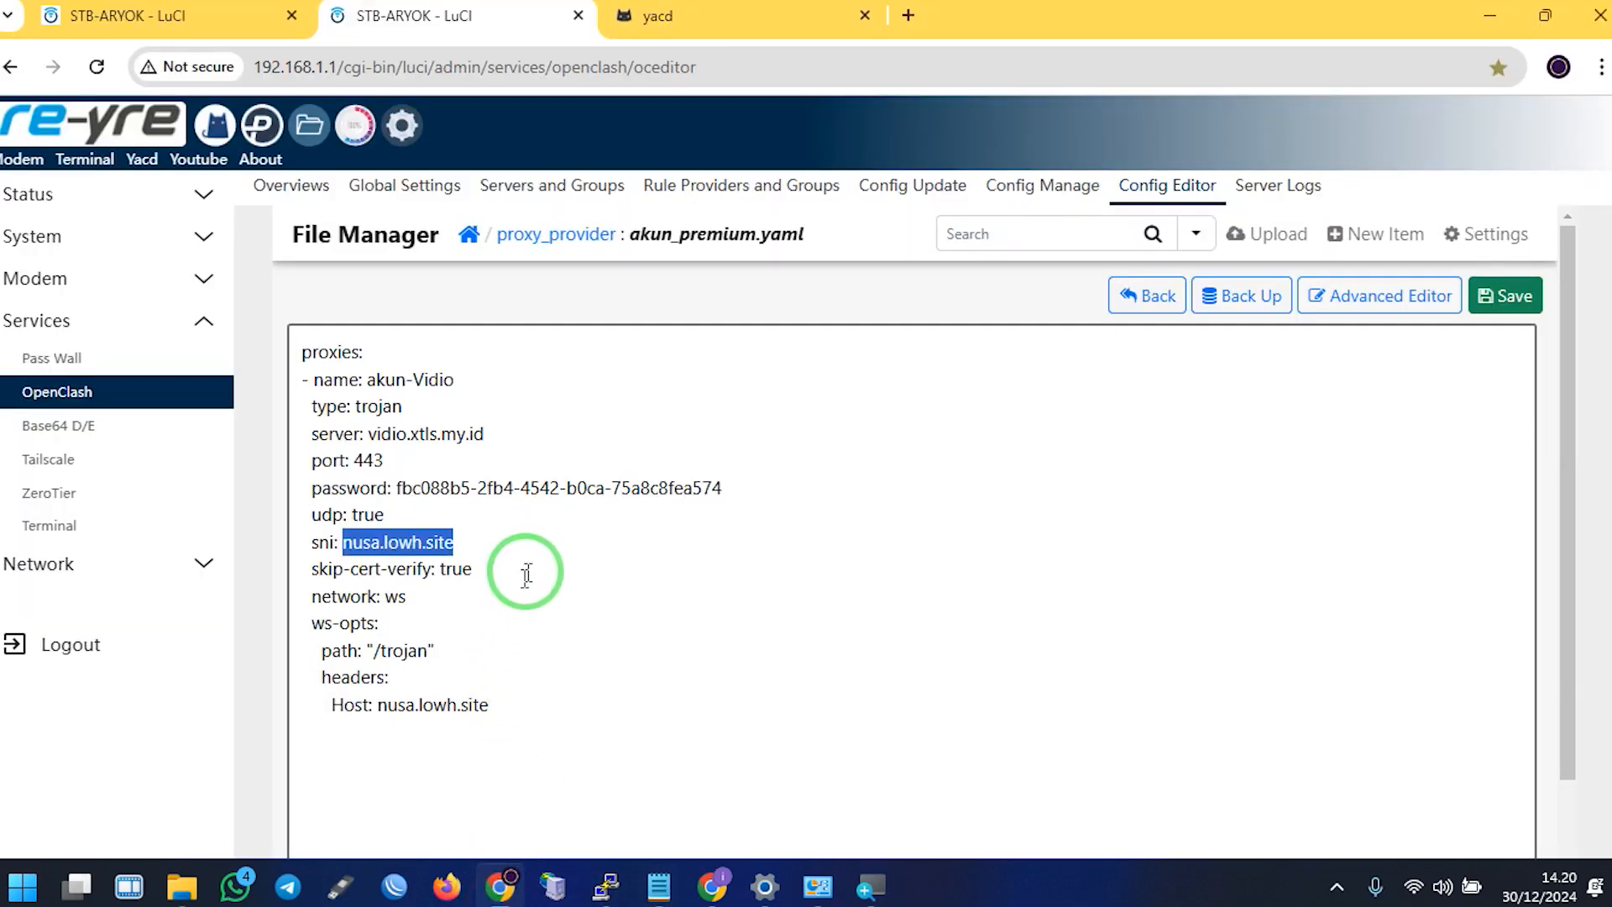
left_click(705, 888)
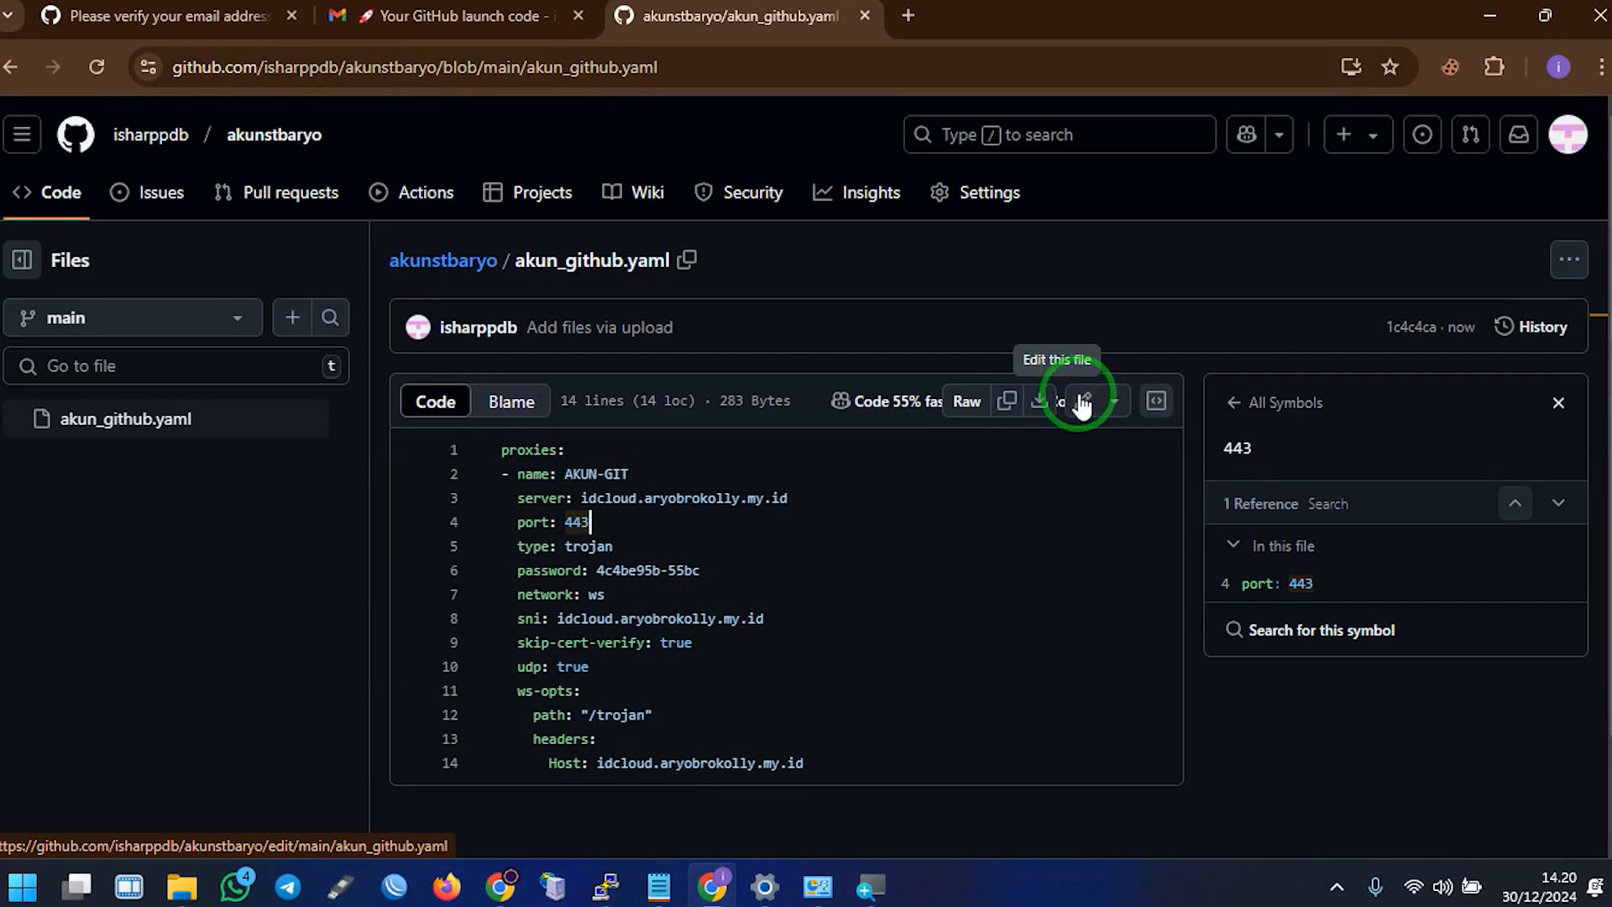
Edit akun_github.yaml and paste the new password over the old one on line 6
left_click(1559, 405)
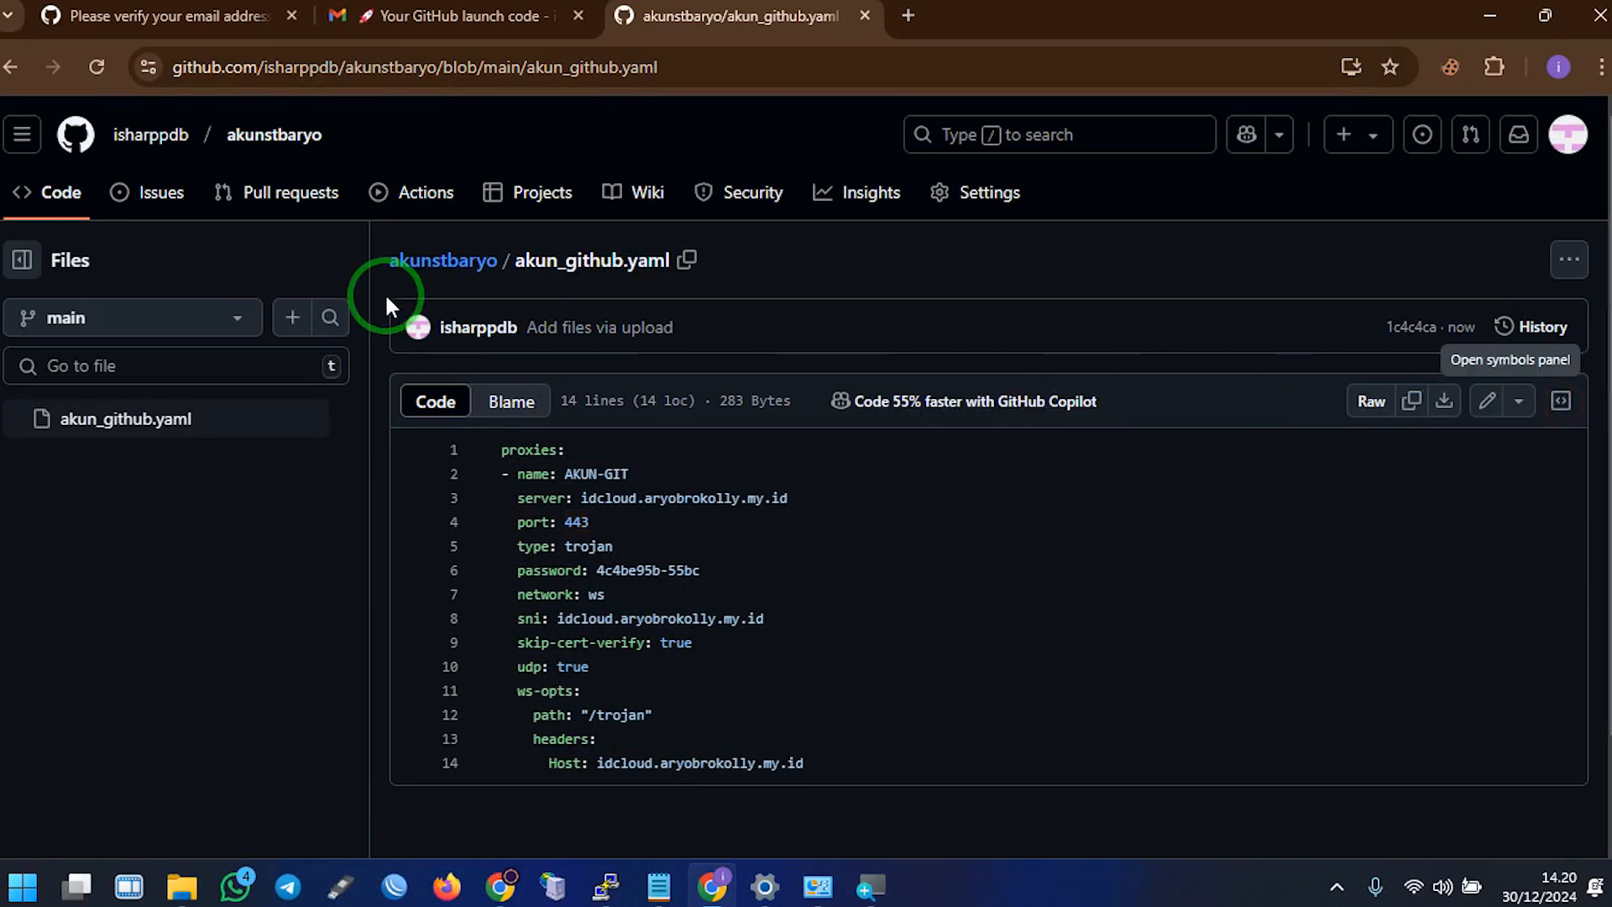
left_click(1486, 403)
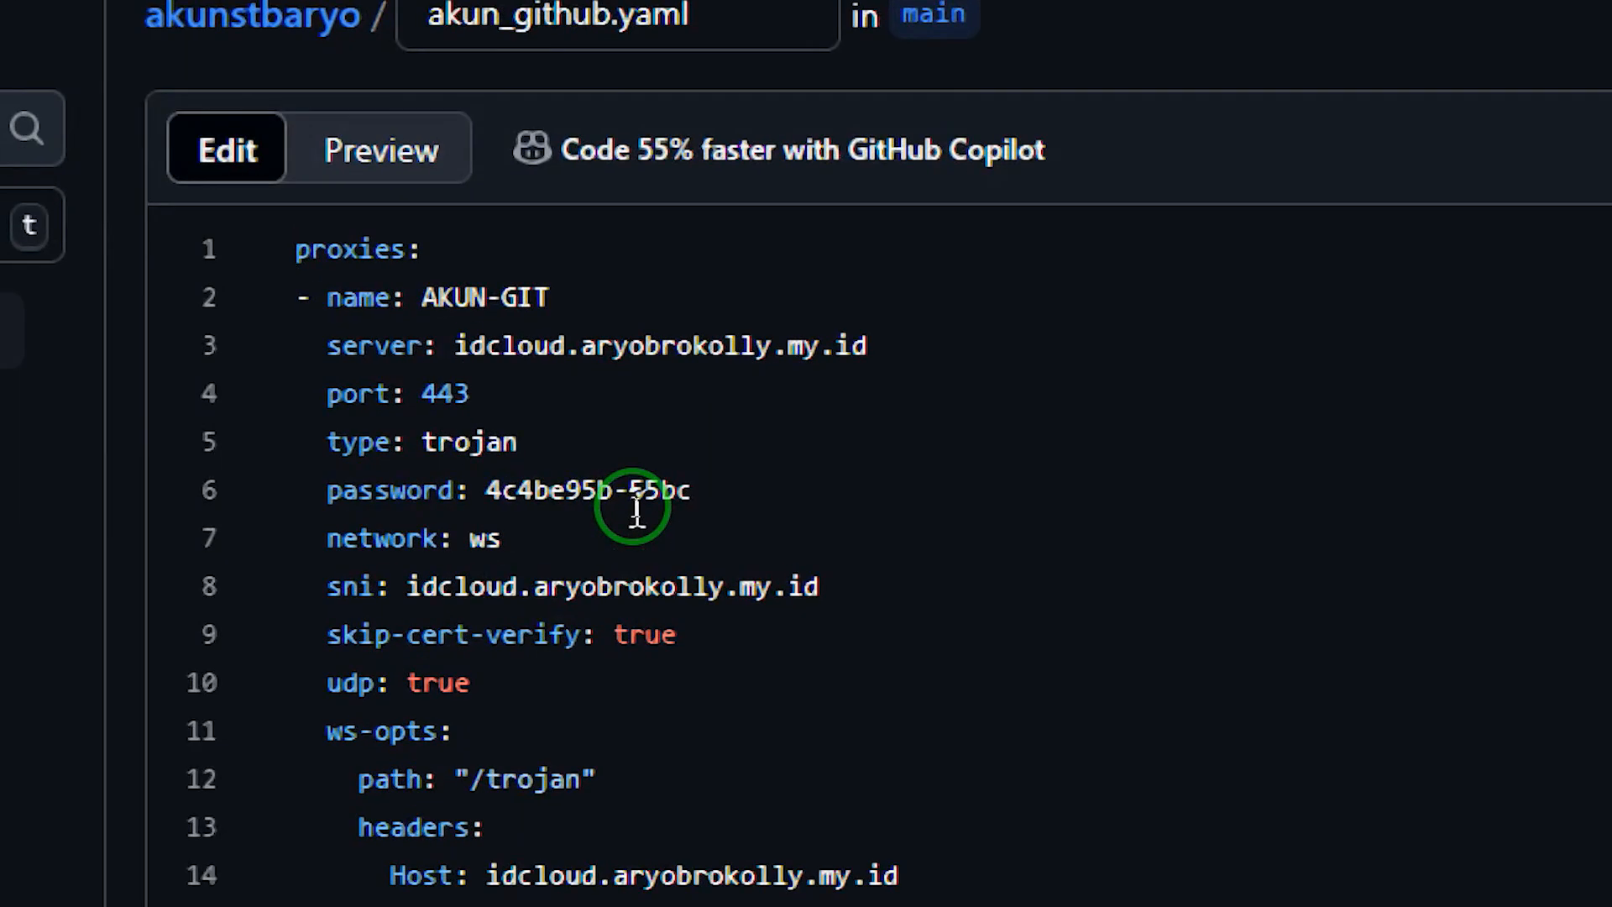
left_click_drag(671, 498, 570, 498)
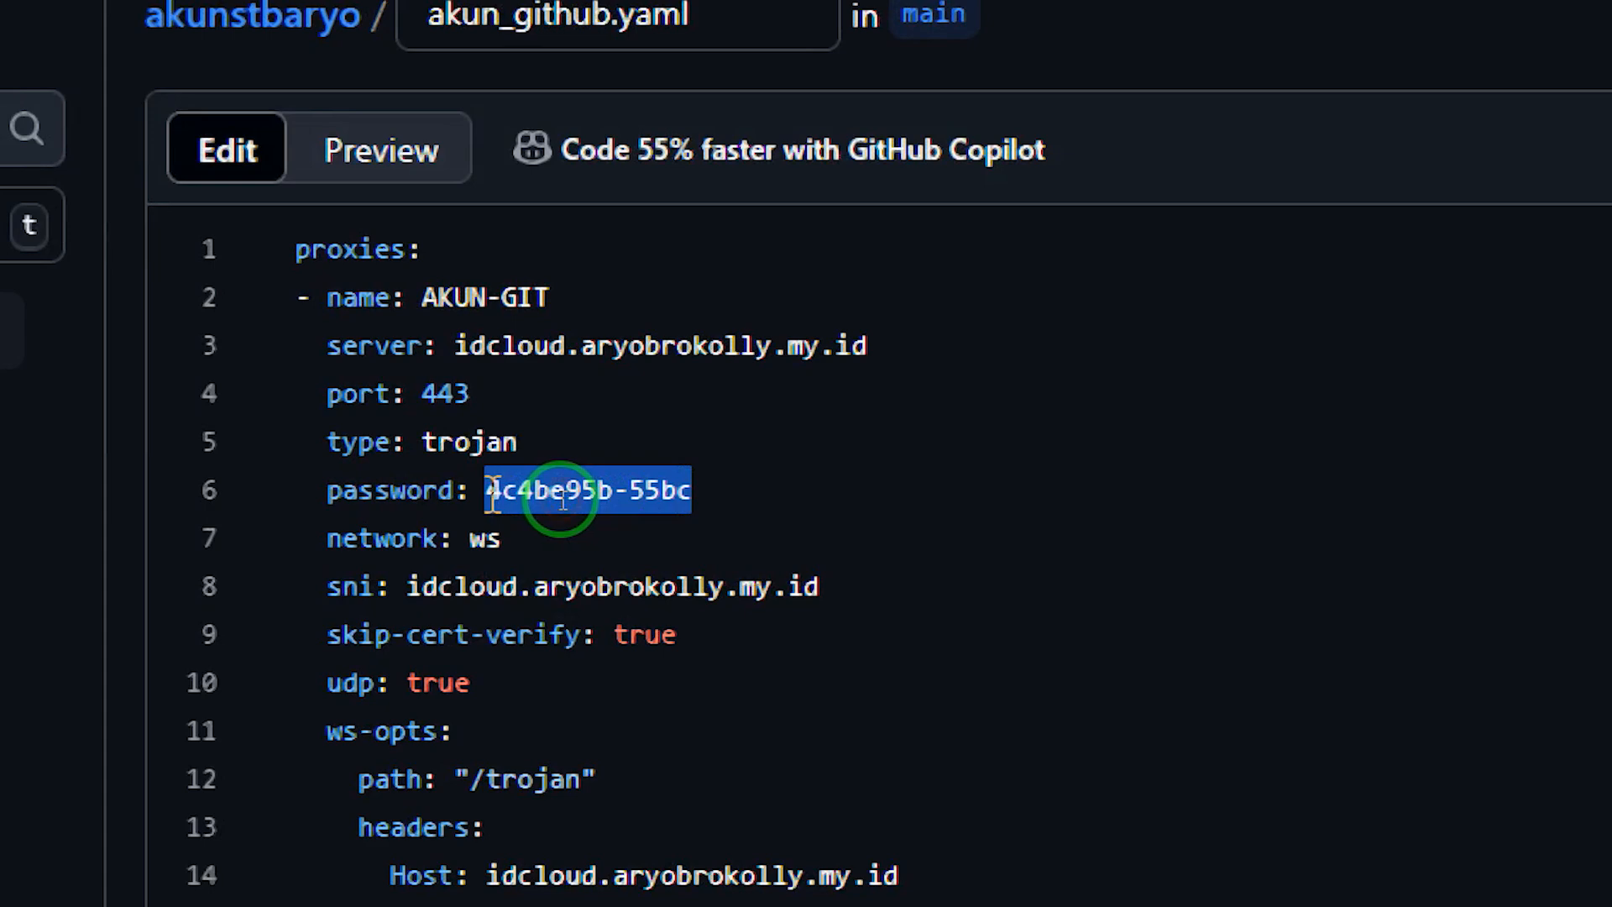
key("ctrl+v")
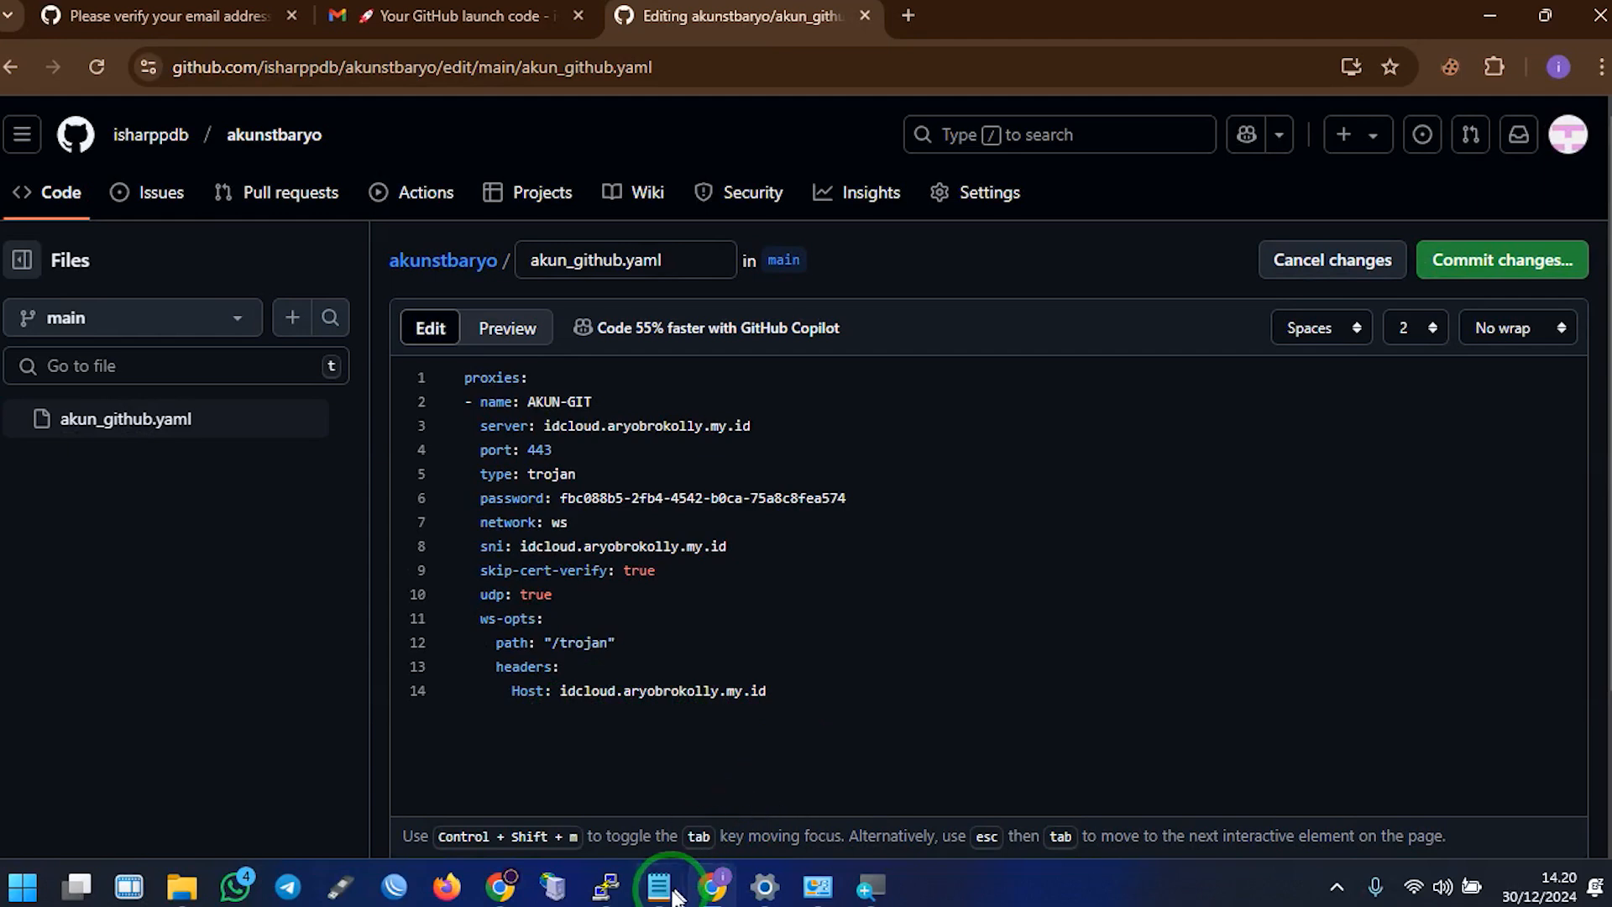
Paste nusa.lowh.site as the Host value on line 14 and the sni value on line 8
left_click(659, 886)
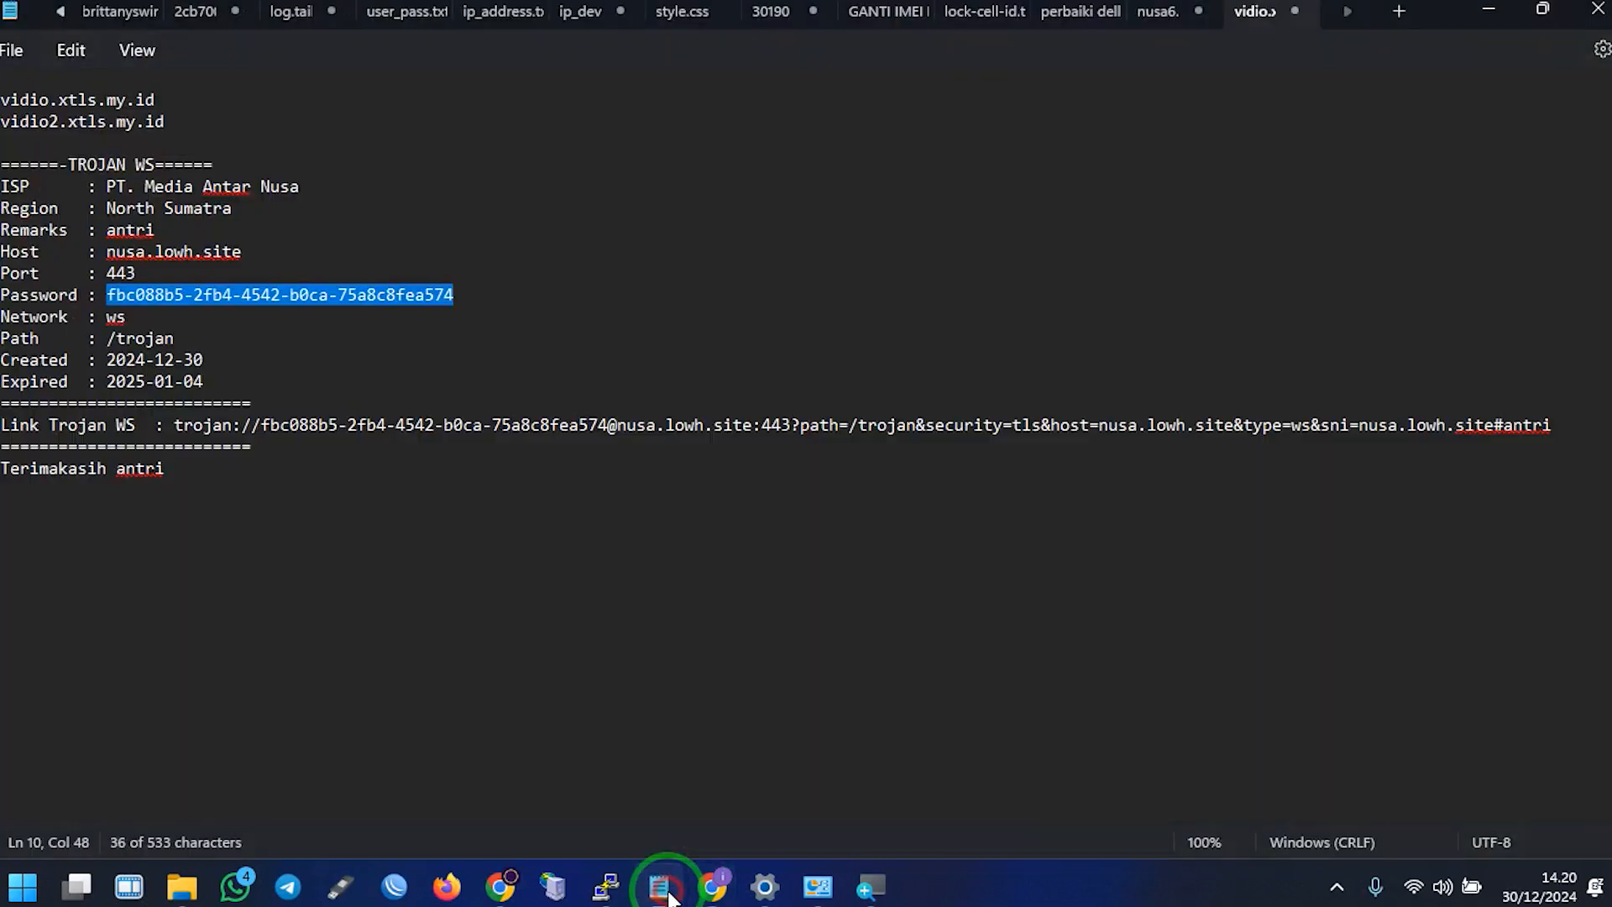
left_click(275, 253)
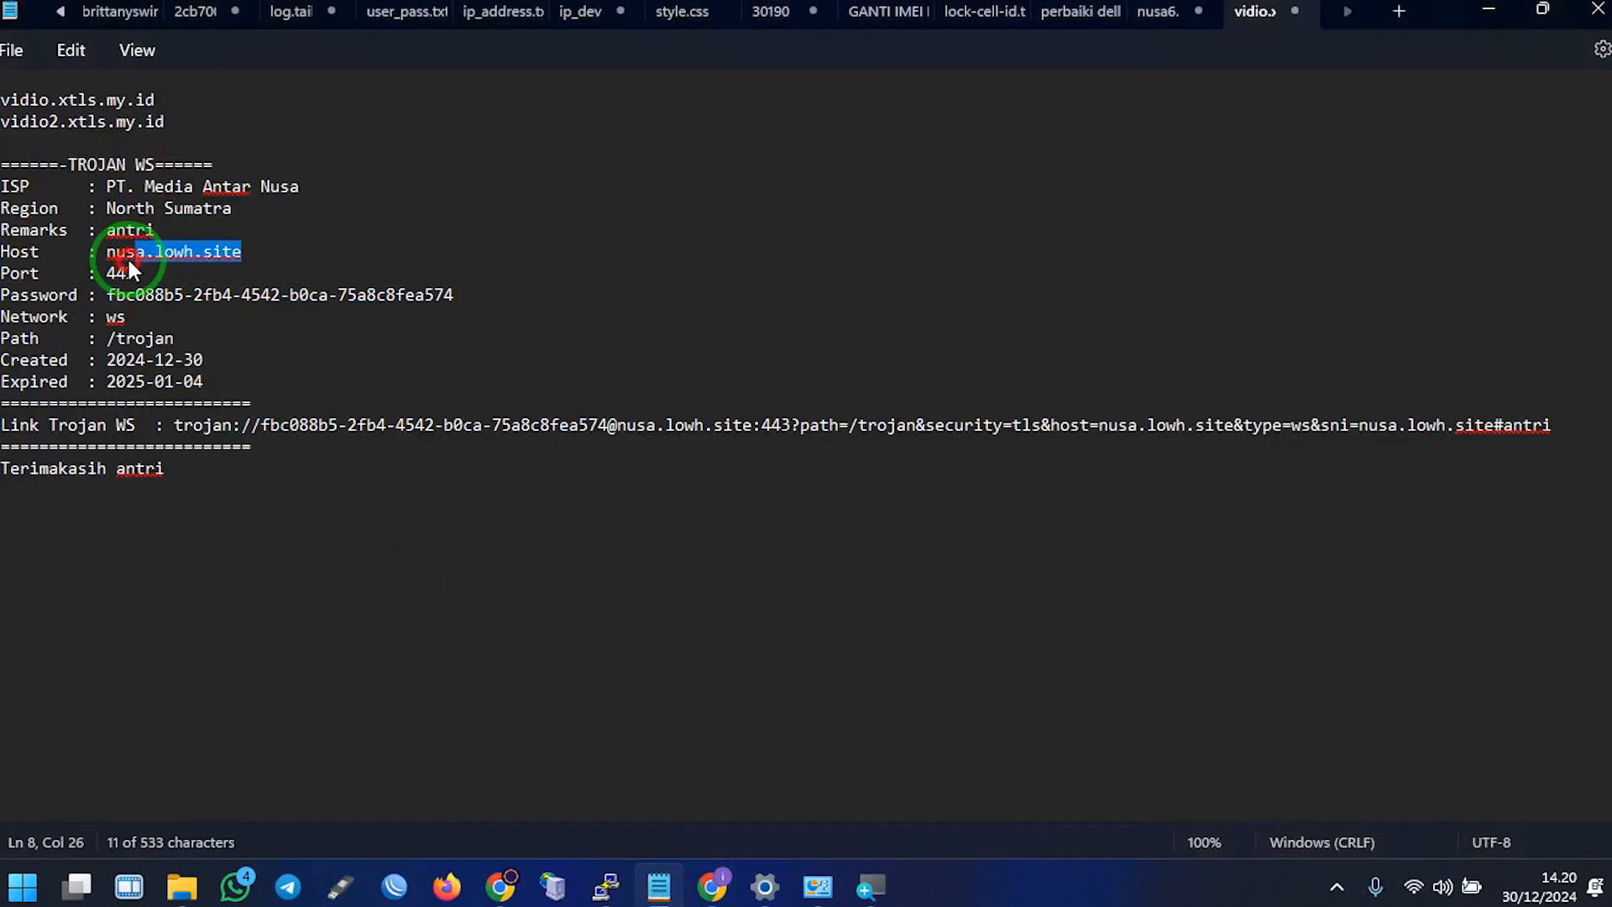
left_click_drag(768, 692, 577, 695)
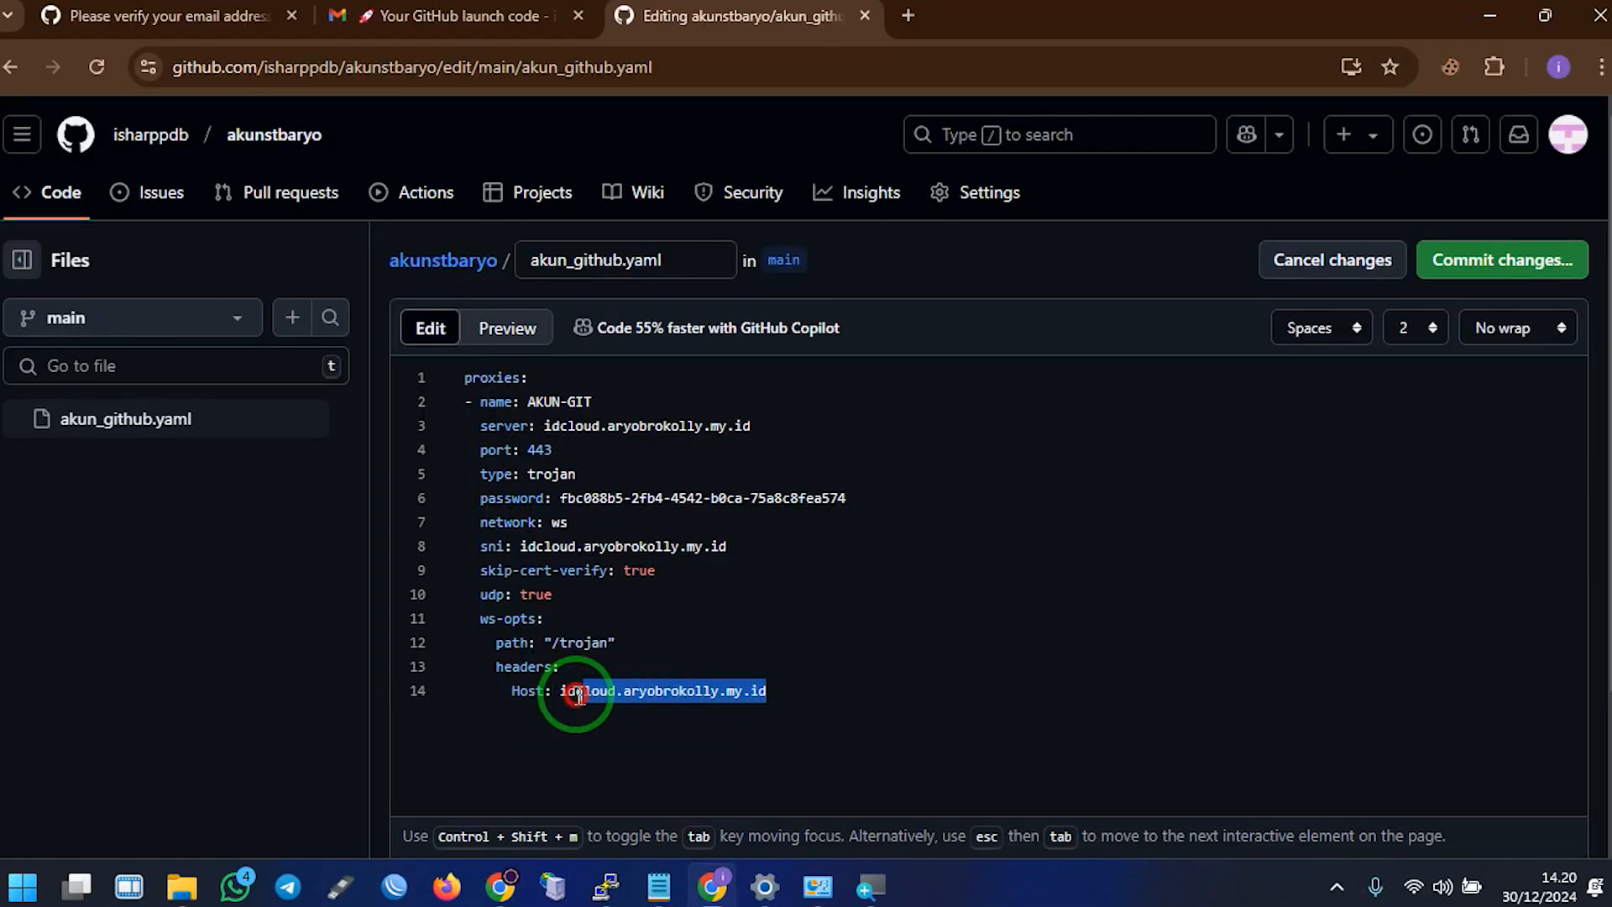
key("ctrl+v")
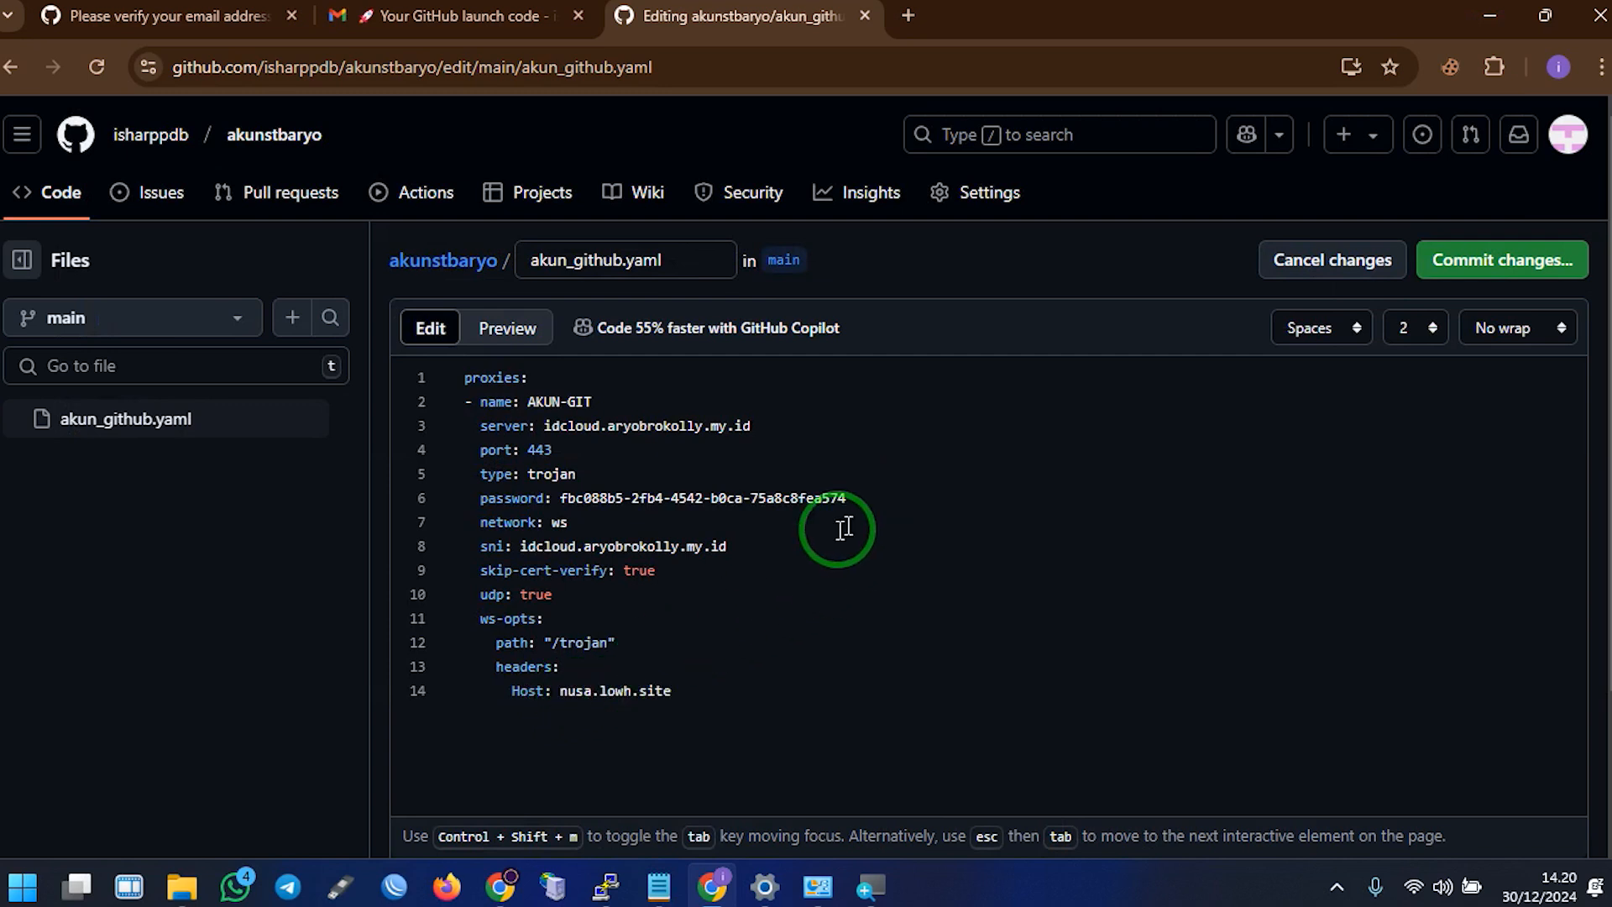
left_click_drag(727, 547, 519, 554)
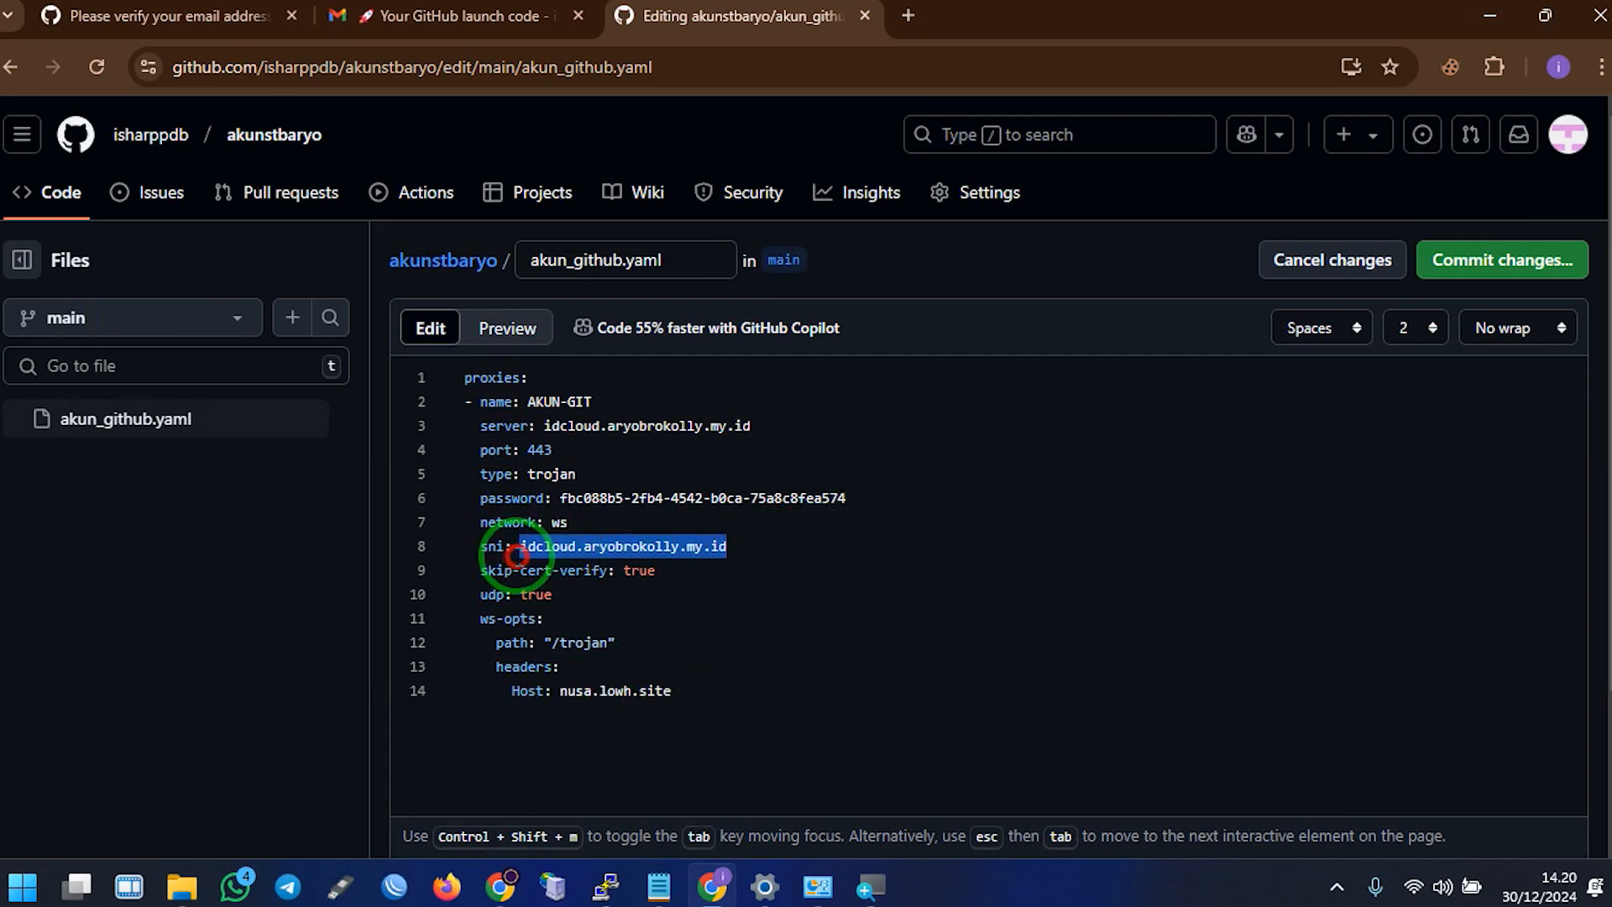
key("ctrl+v")
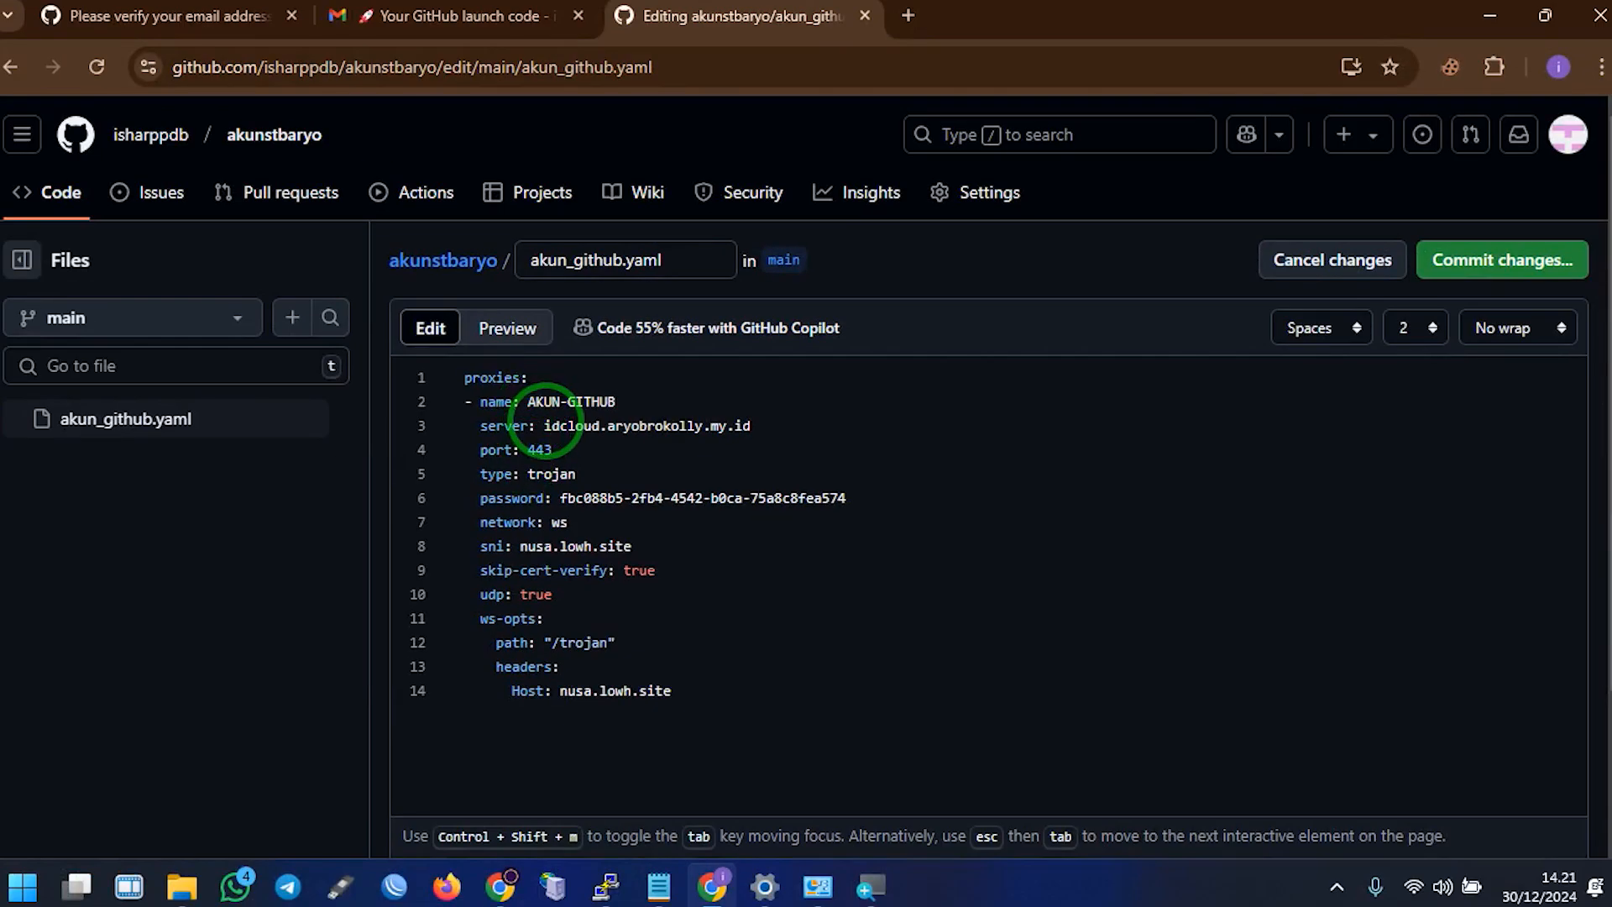
Copy vidio2.xtls.my.id from Notepad and paste it as the server value on line 3
left_click_drag(544, 425, 774, 429)
left_click(659, 883)
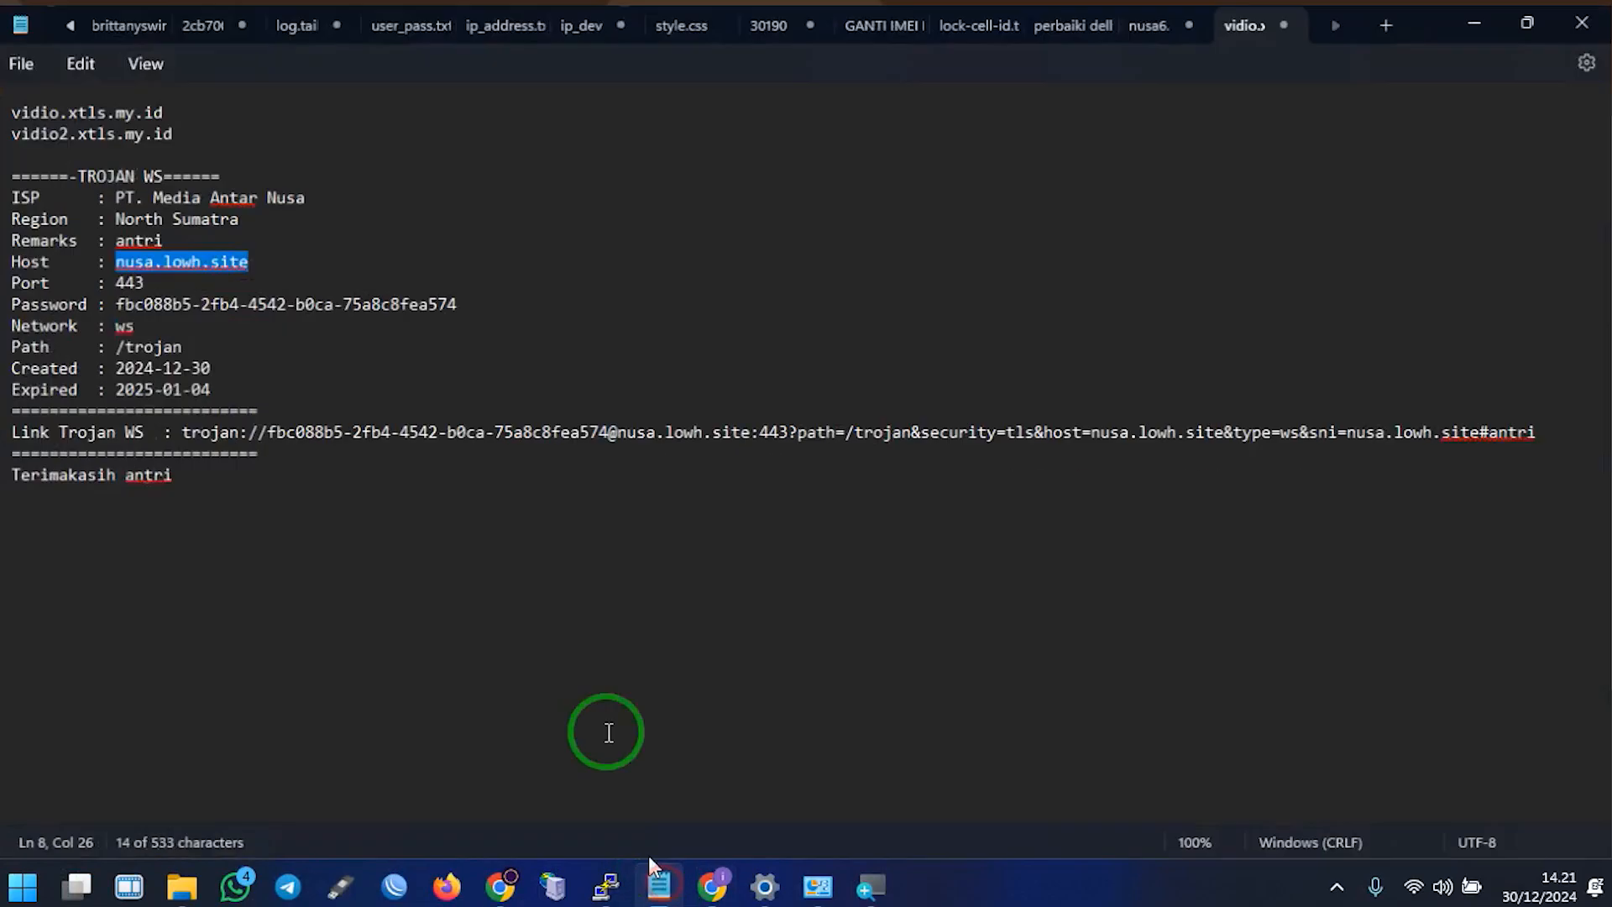
left_click_drag(164, 122, 4, 122)
right_click(8, 130)
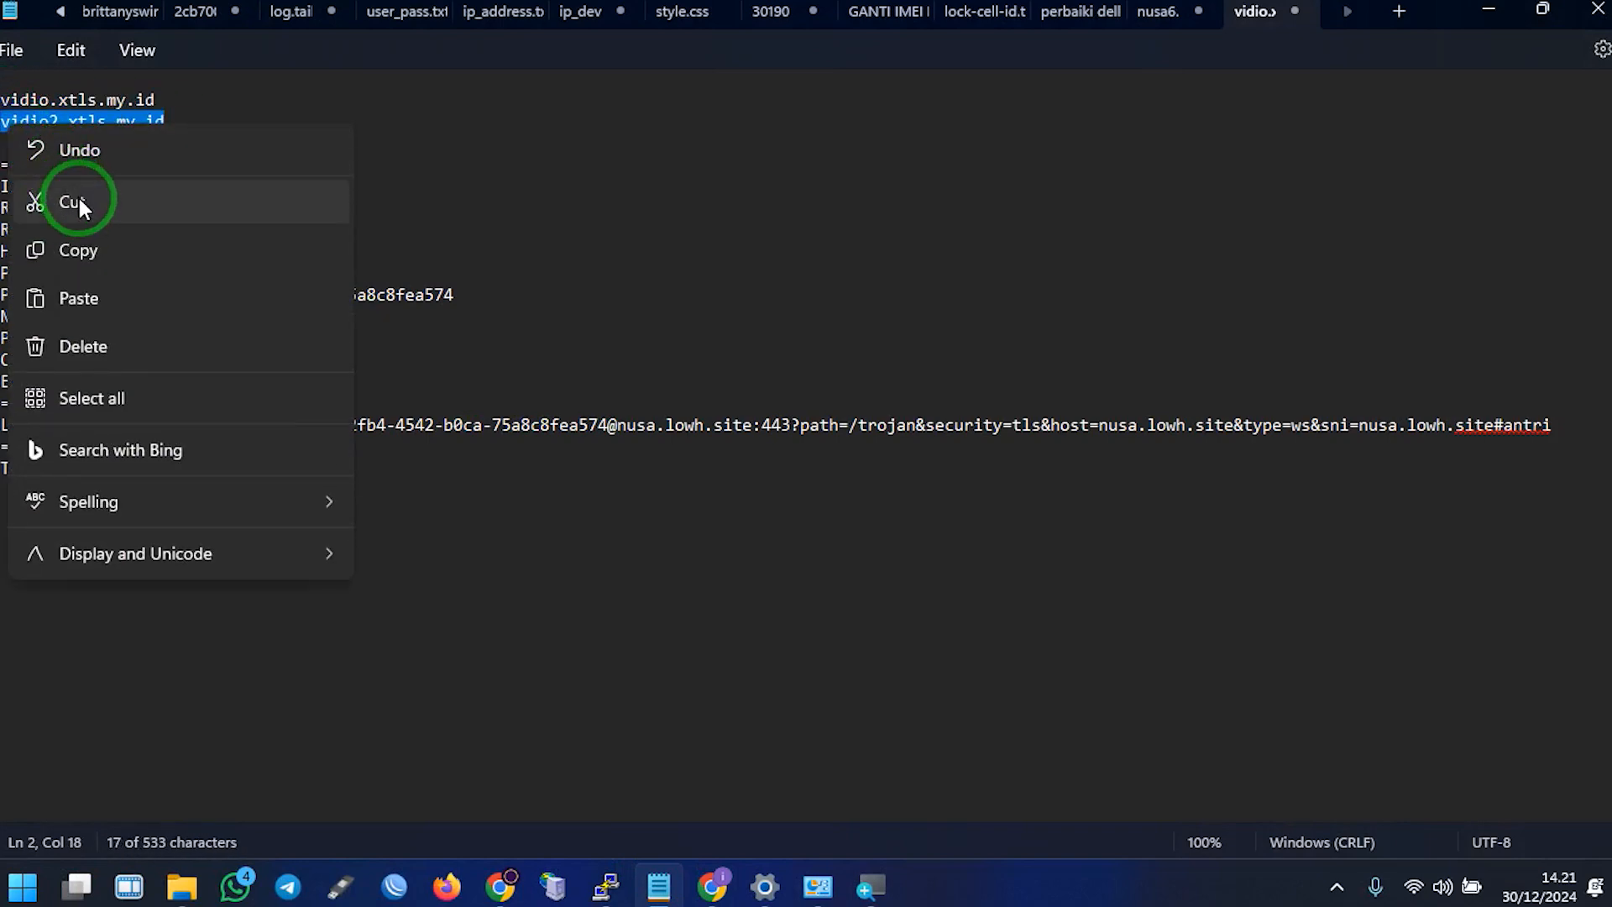
left_click(97, 246)
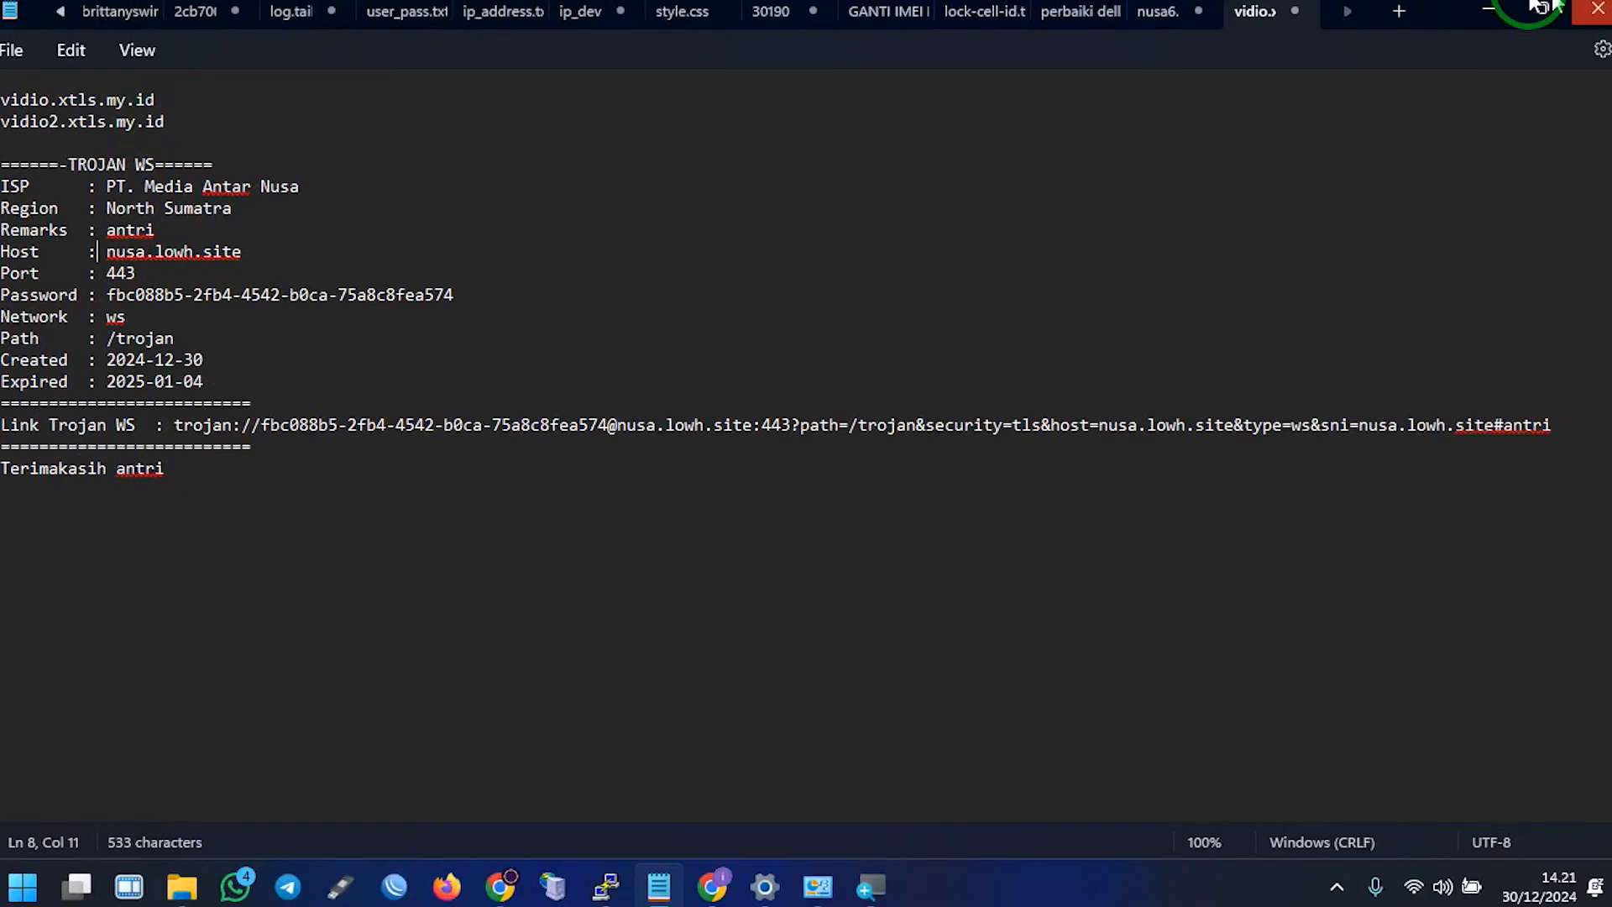
left_click(1494, 8)
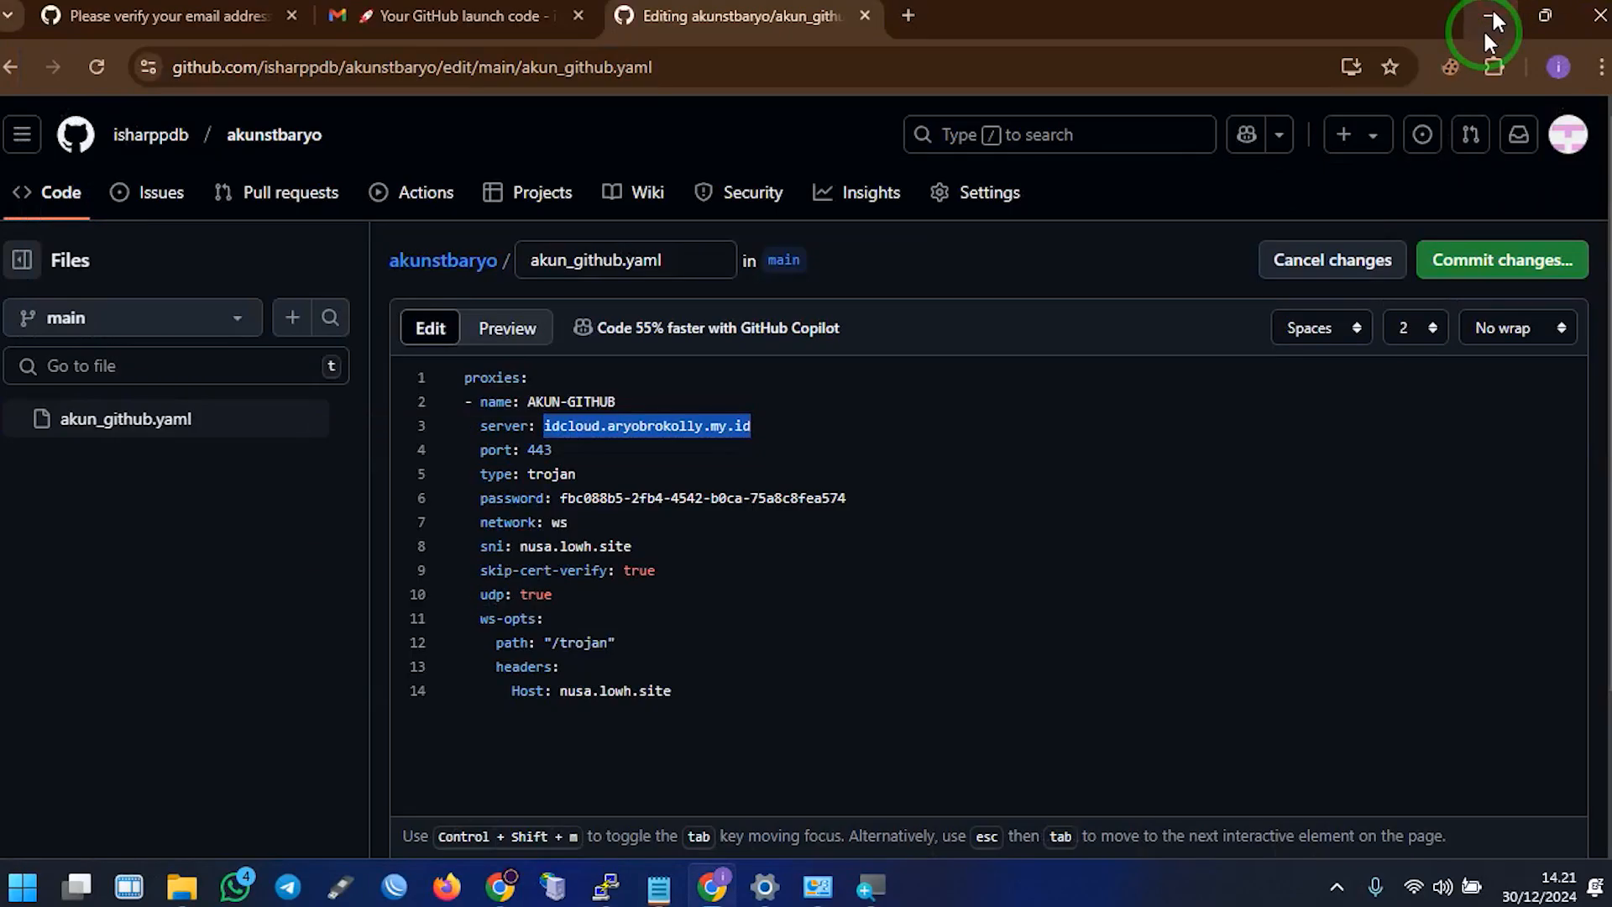
right_click(629, 427)
left_click(703, 573)
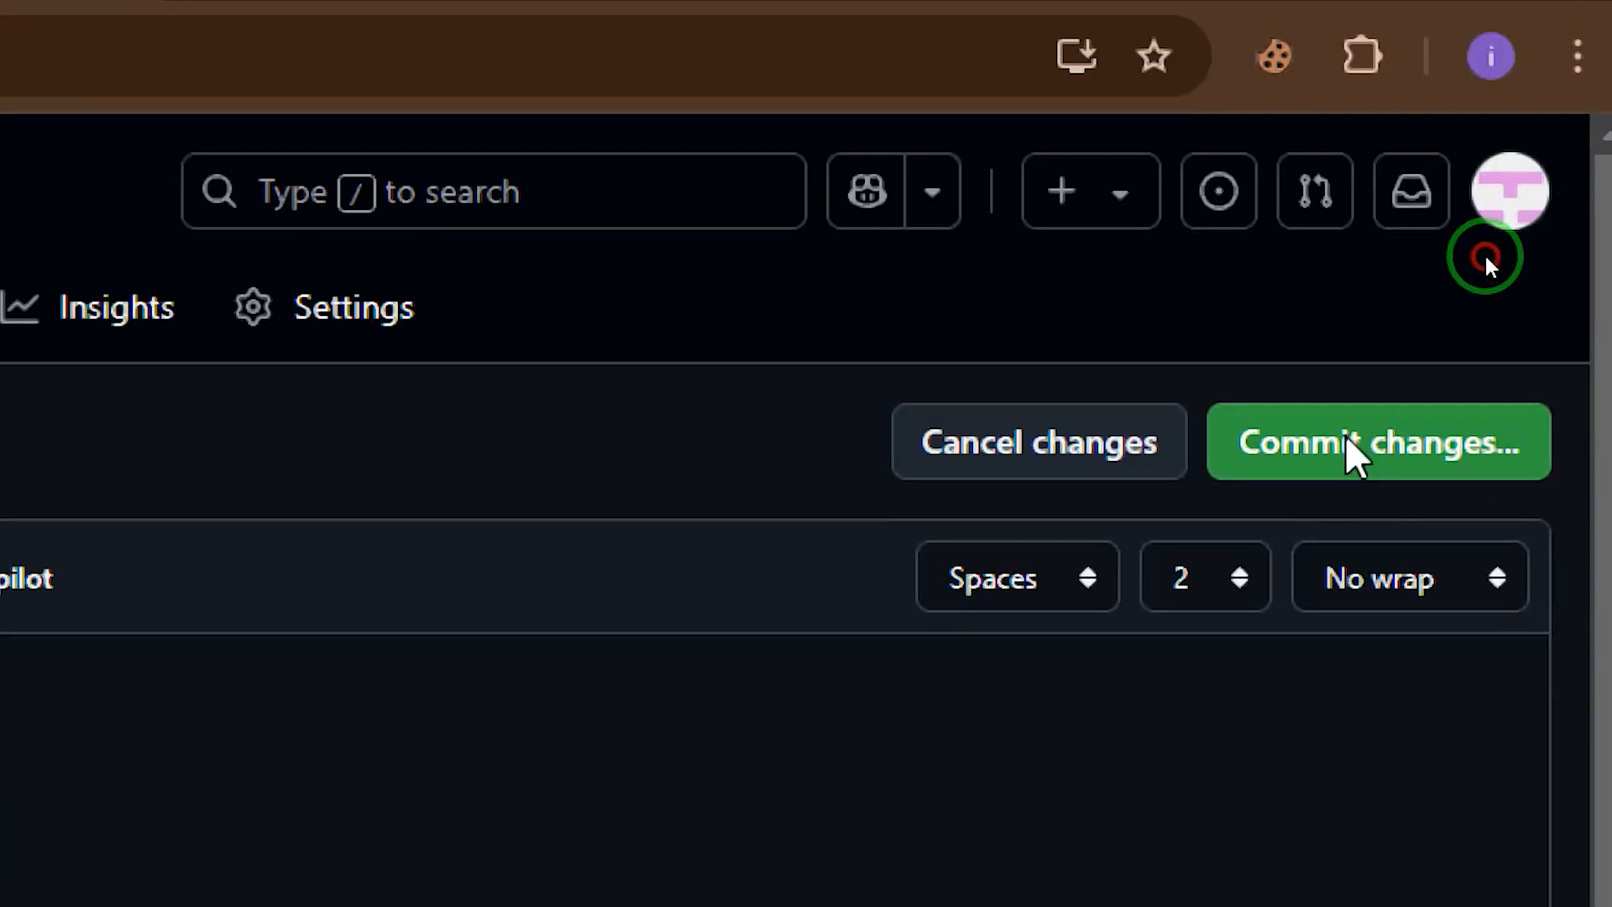
Commit the akun_github.yaml edits directly to the main branch
left_click(1350, 445)
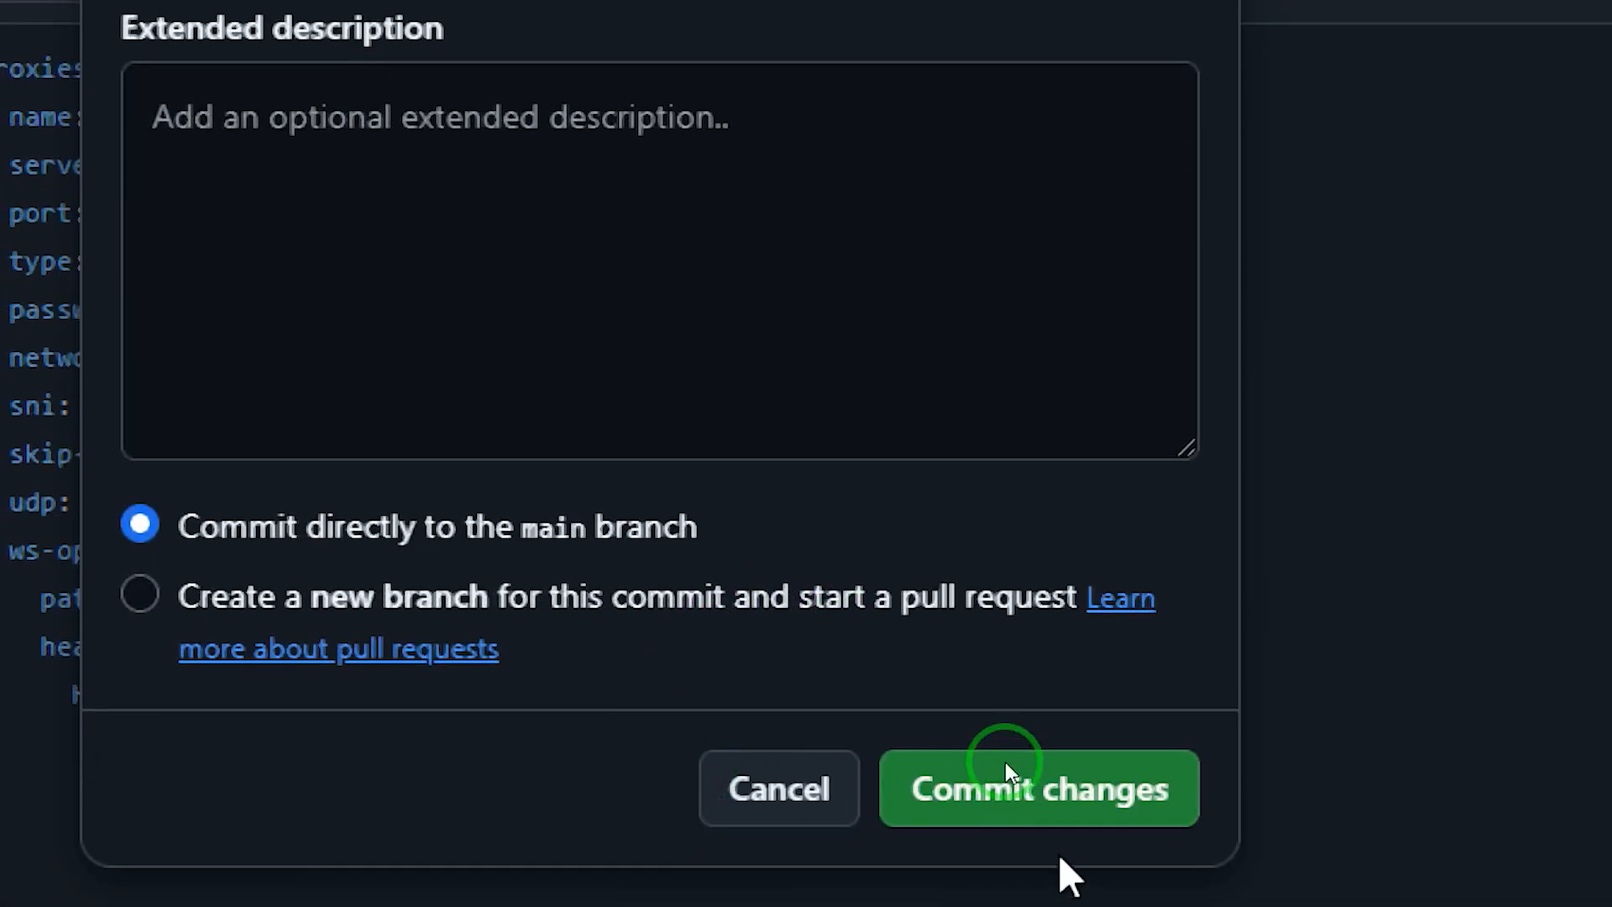
left_click(1060, 785)
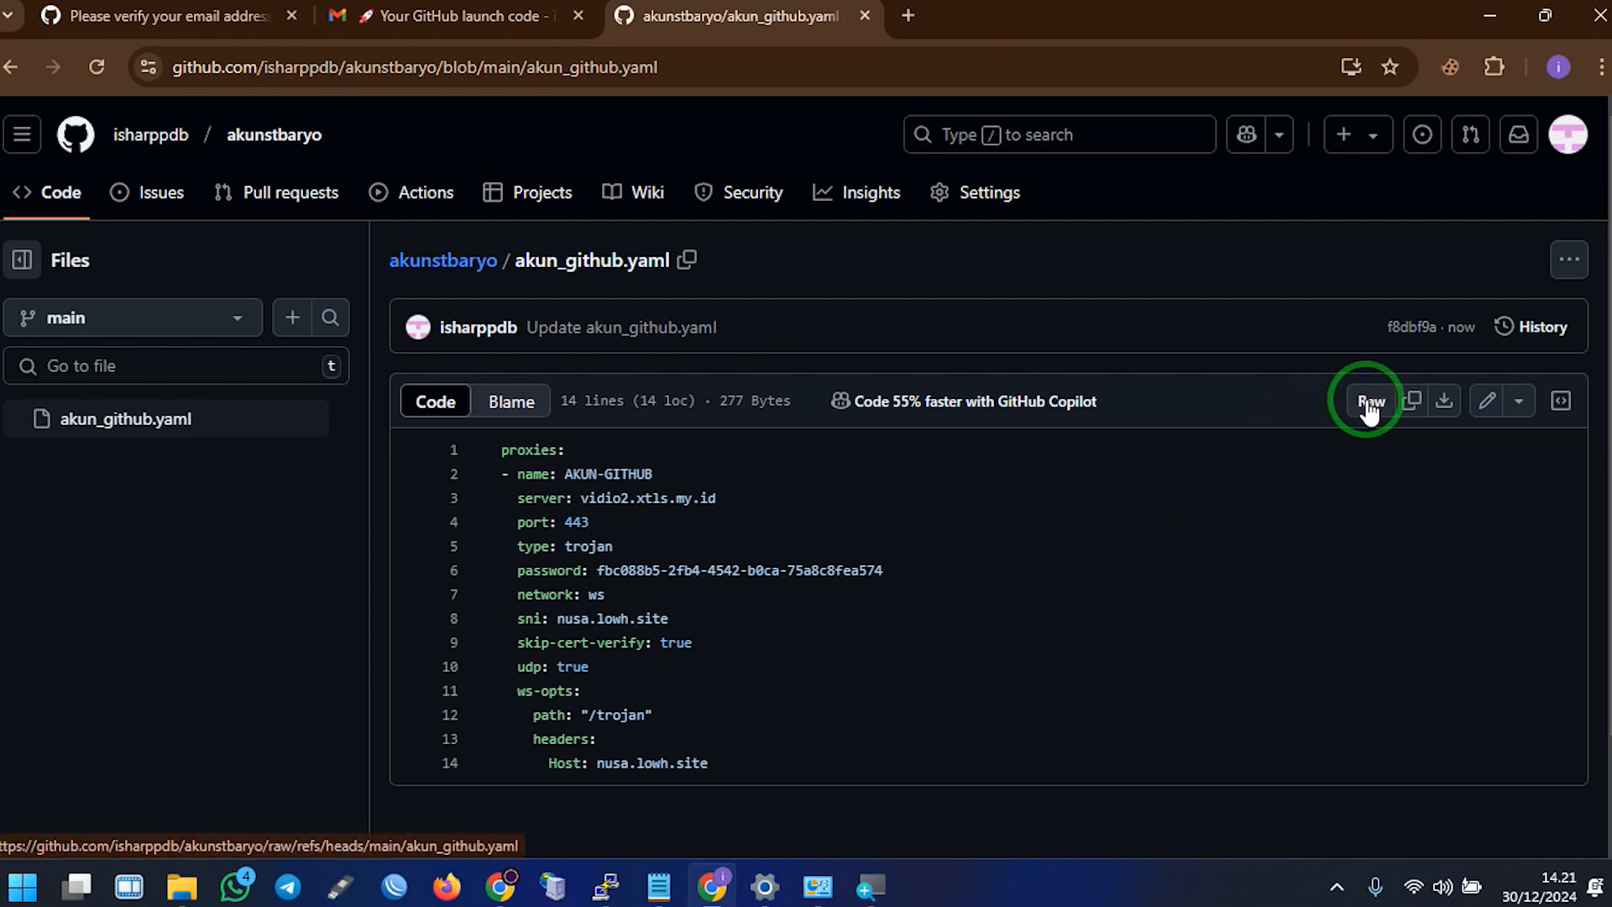
Open the raw version of akun_github.yaml and select its YAML text
left_click(1368, 405)
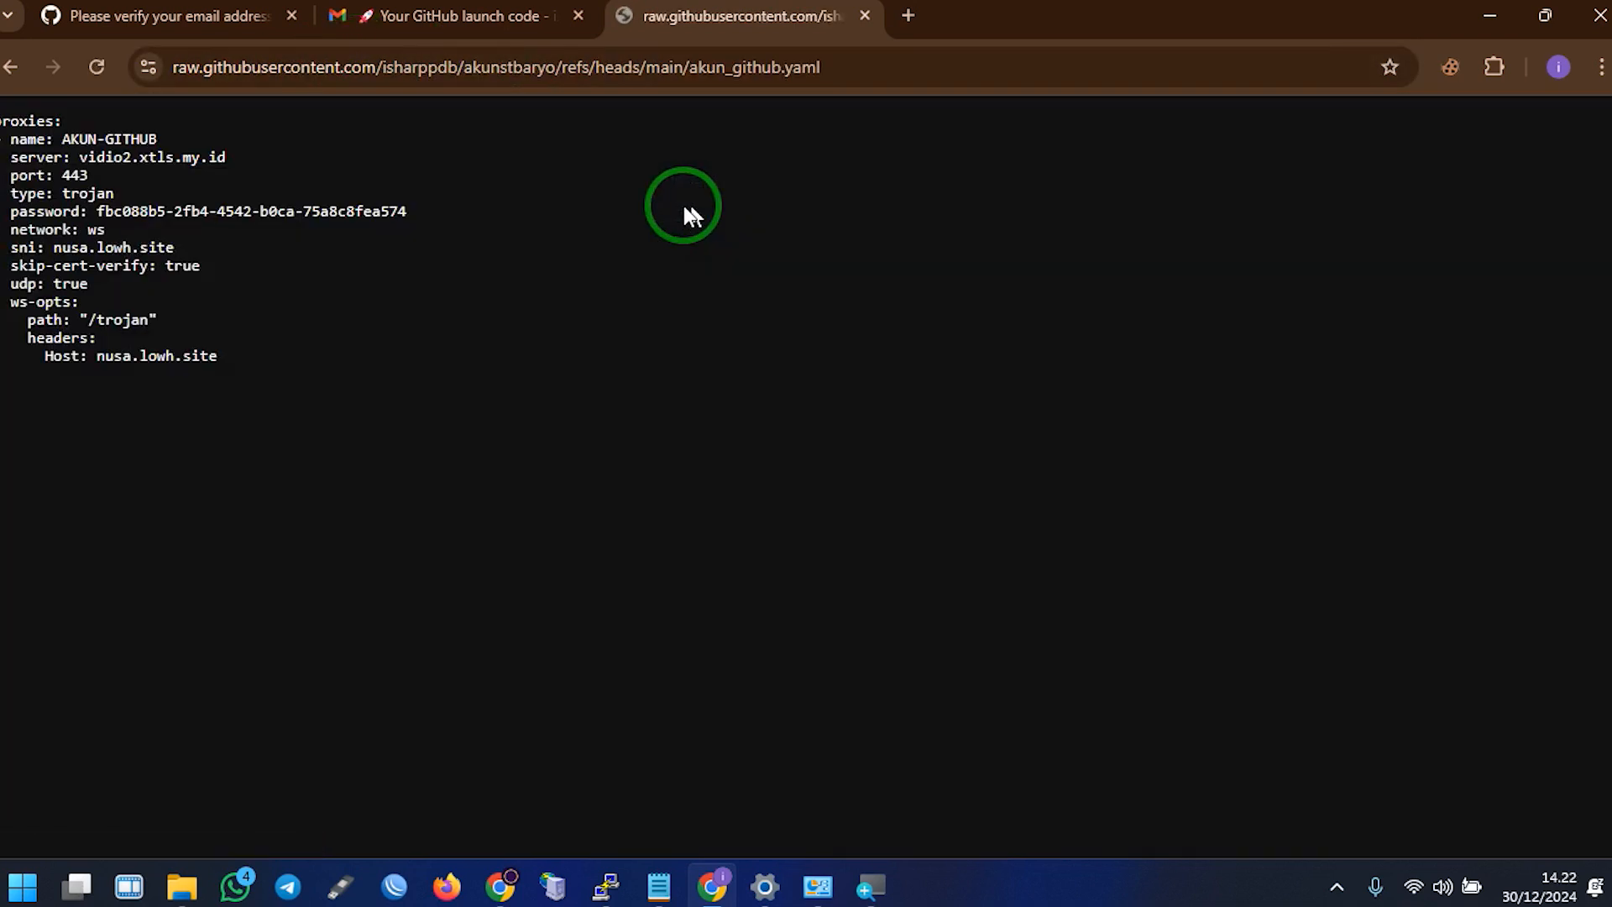
left_click_drag(195, 375, 4, 94)
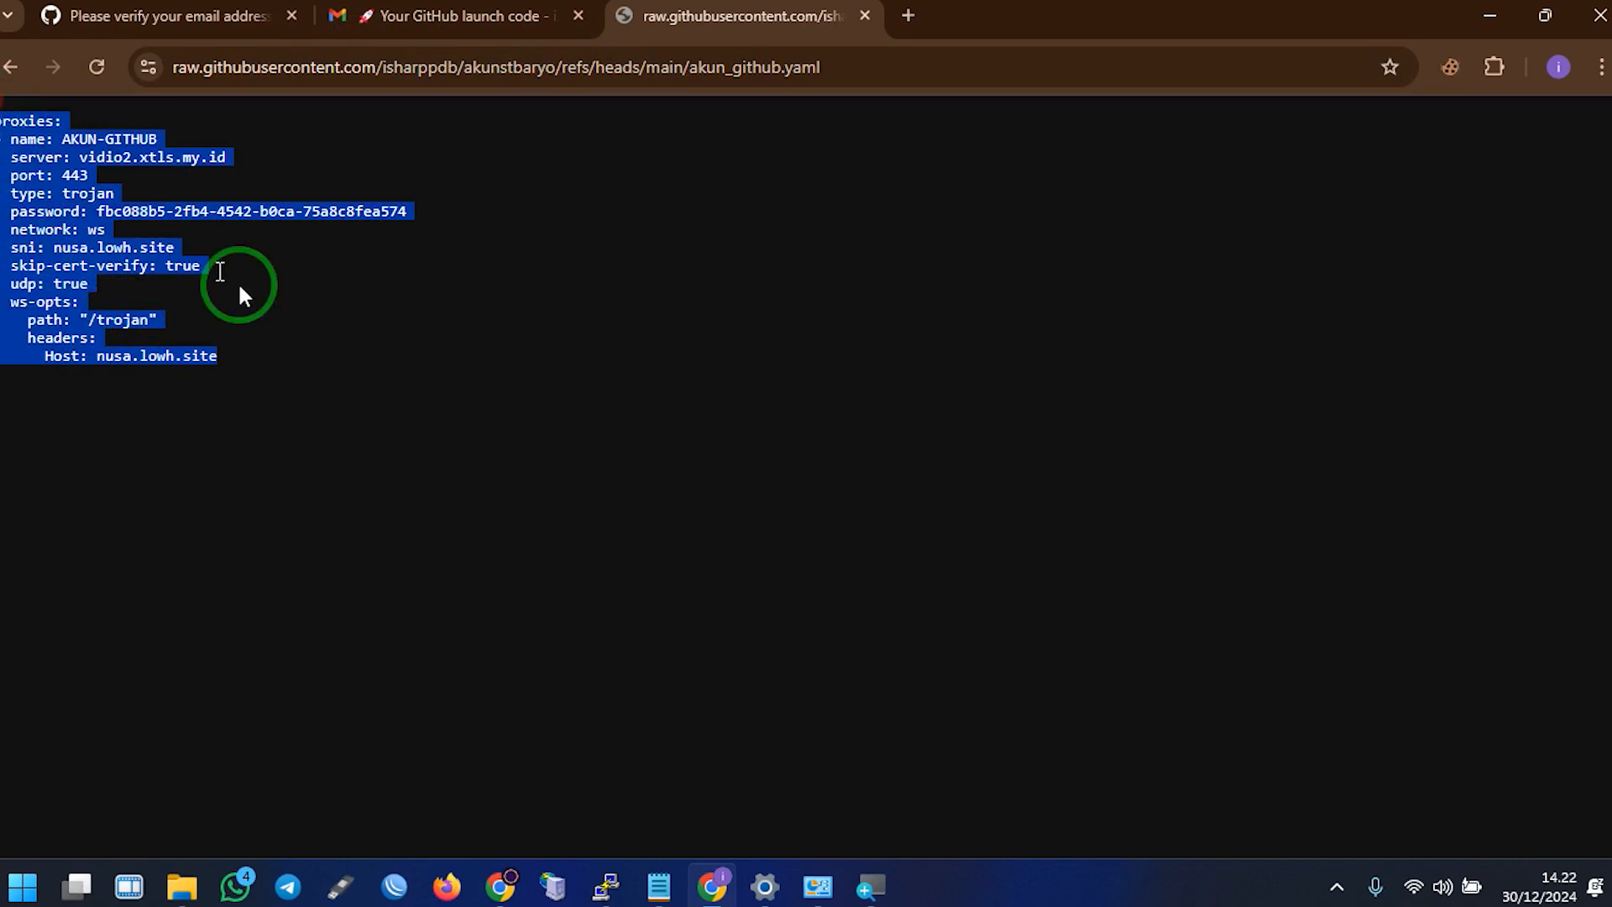
left_click_drag(263, 378, 3, 135)
Copy the raw akun_github.yaml web address from Chrome's address bar
left_click(900, 72)
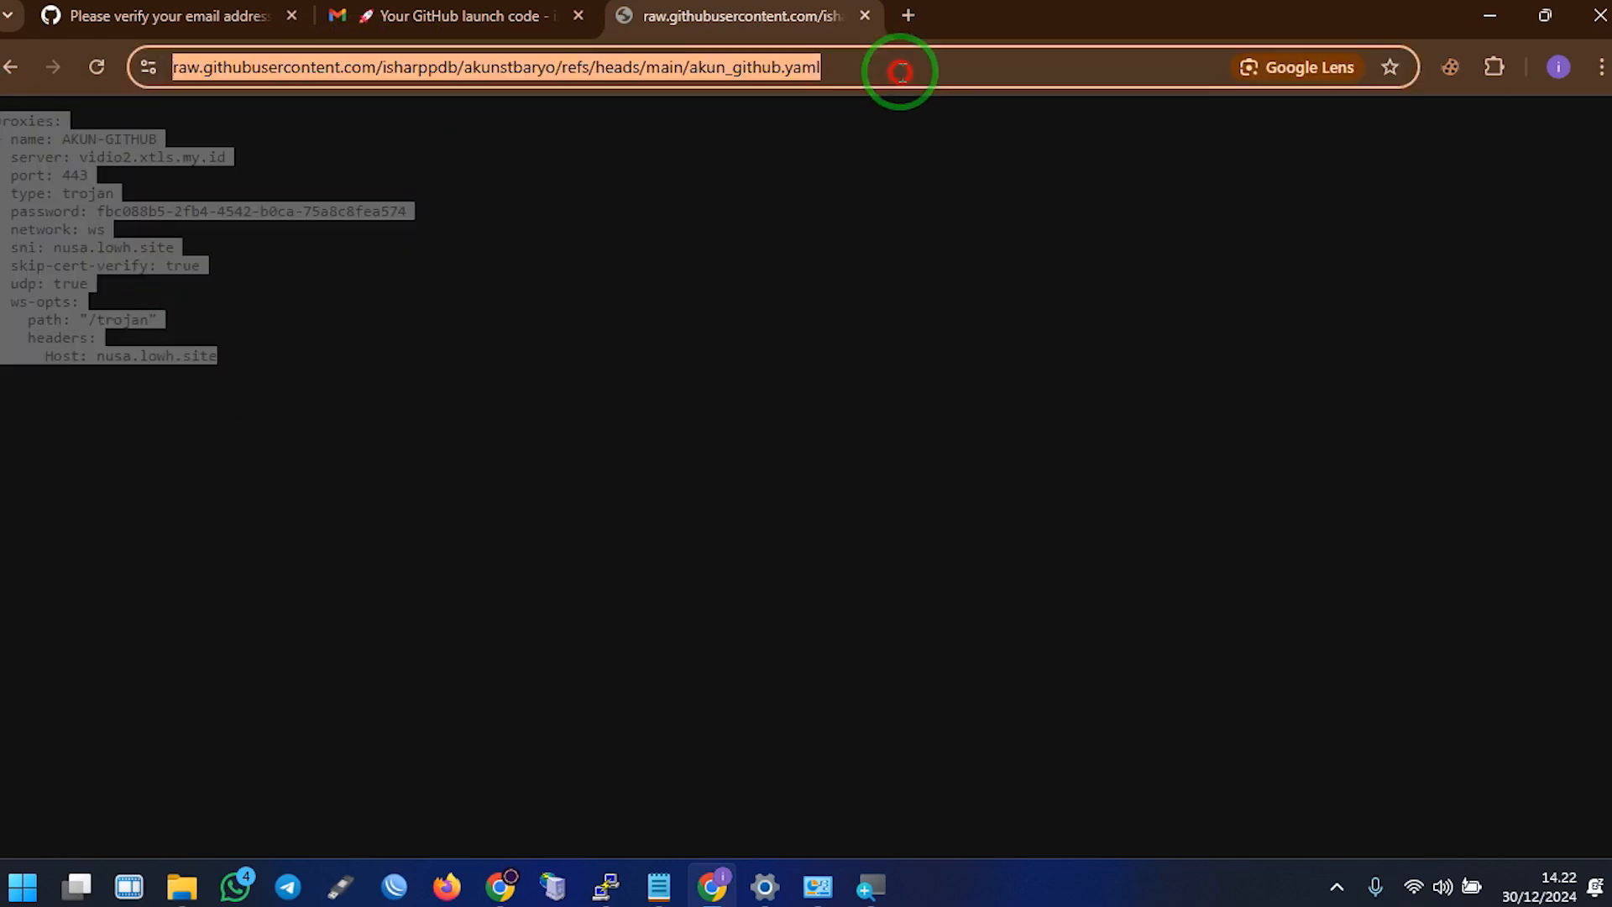
left_click(858, 66)
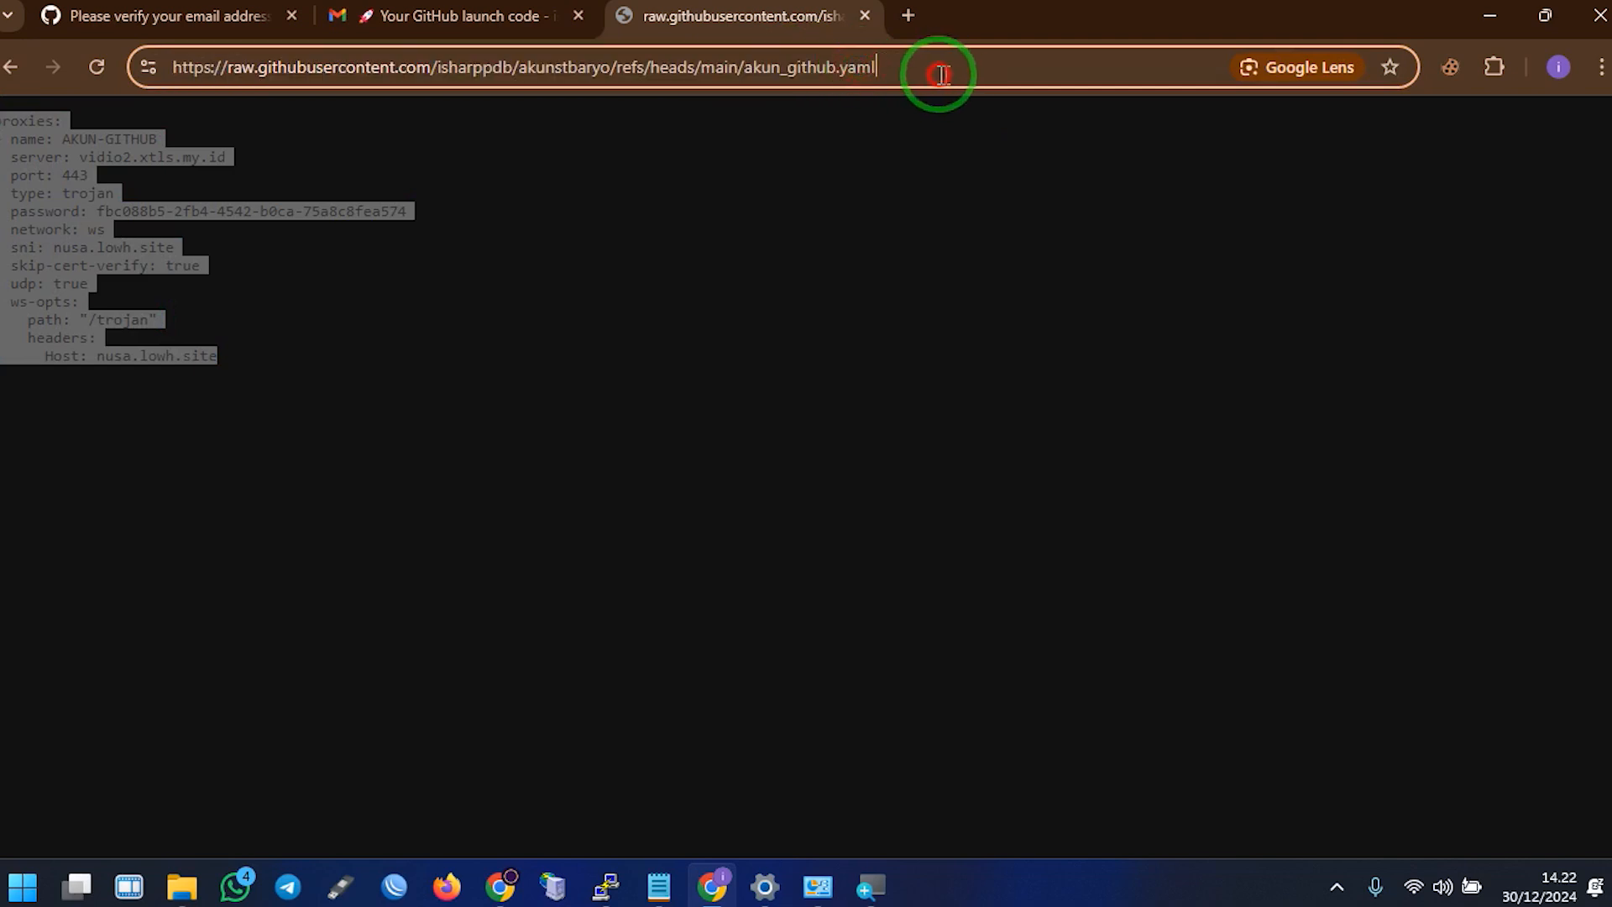
left_click_drag(942, 75, 149, 72)
right_click(317, 59)
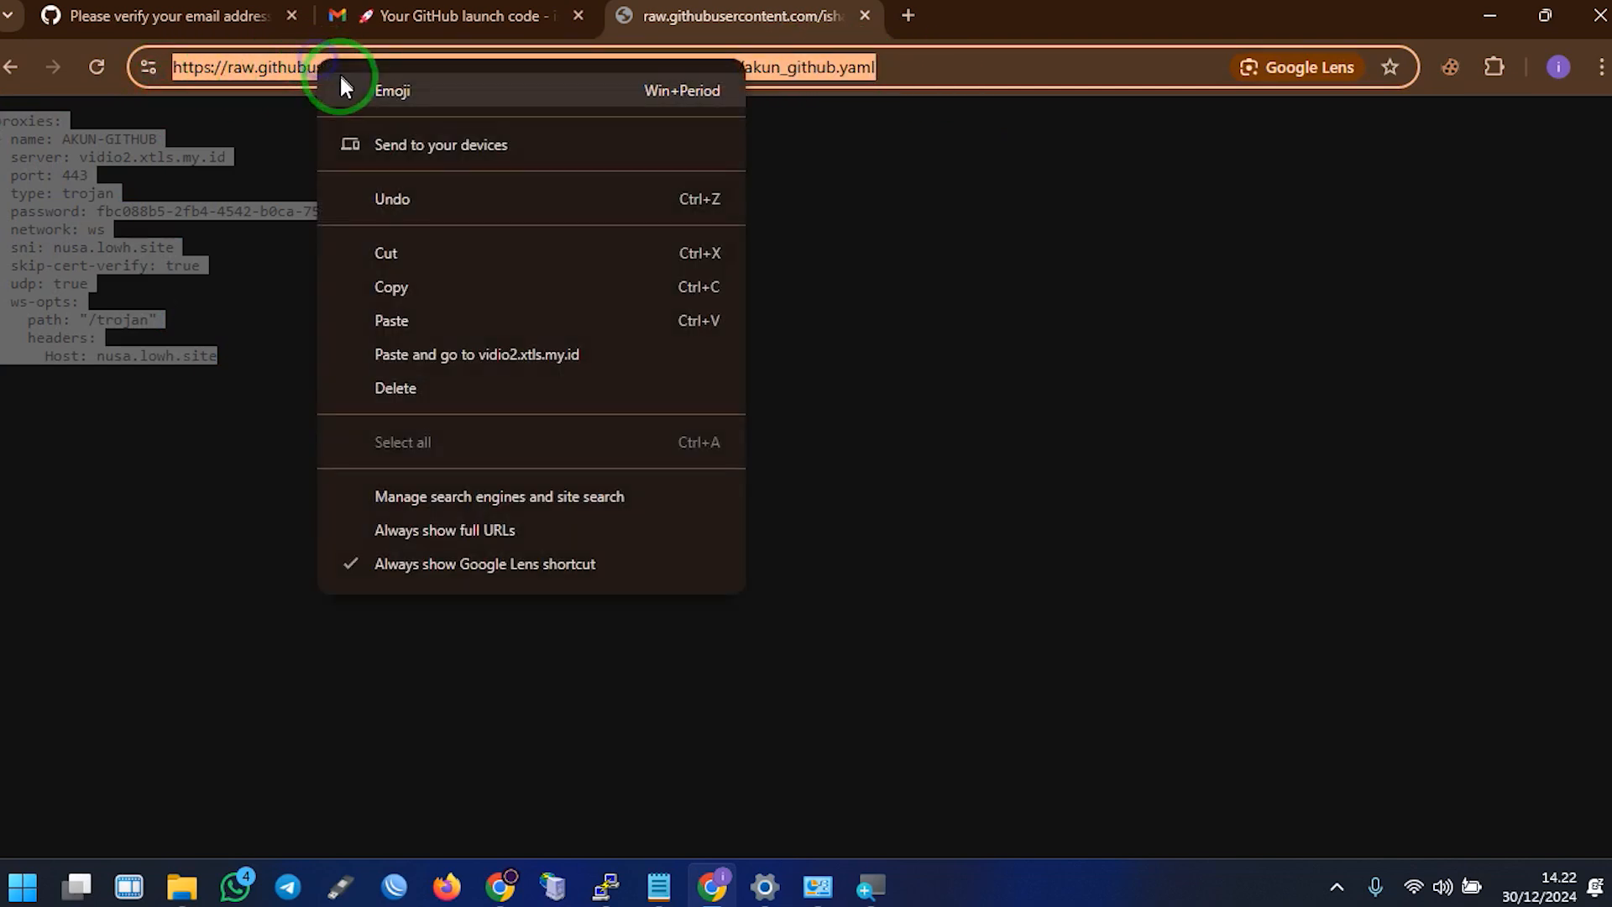
left_click(451, 289)
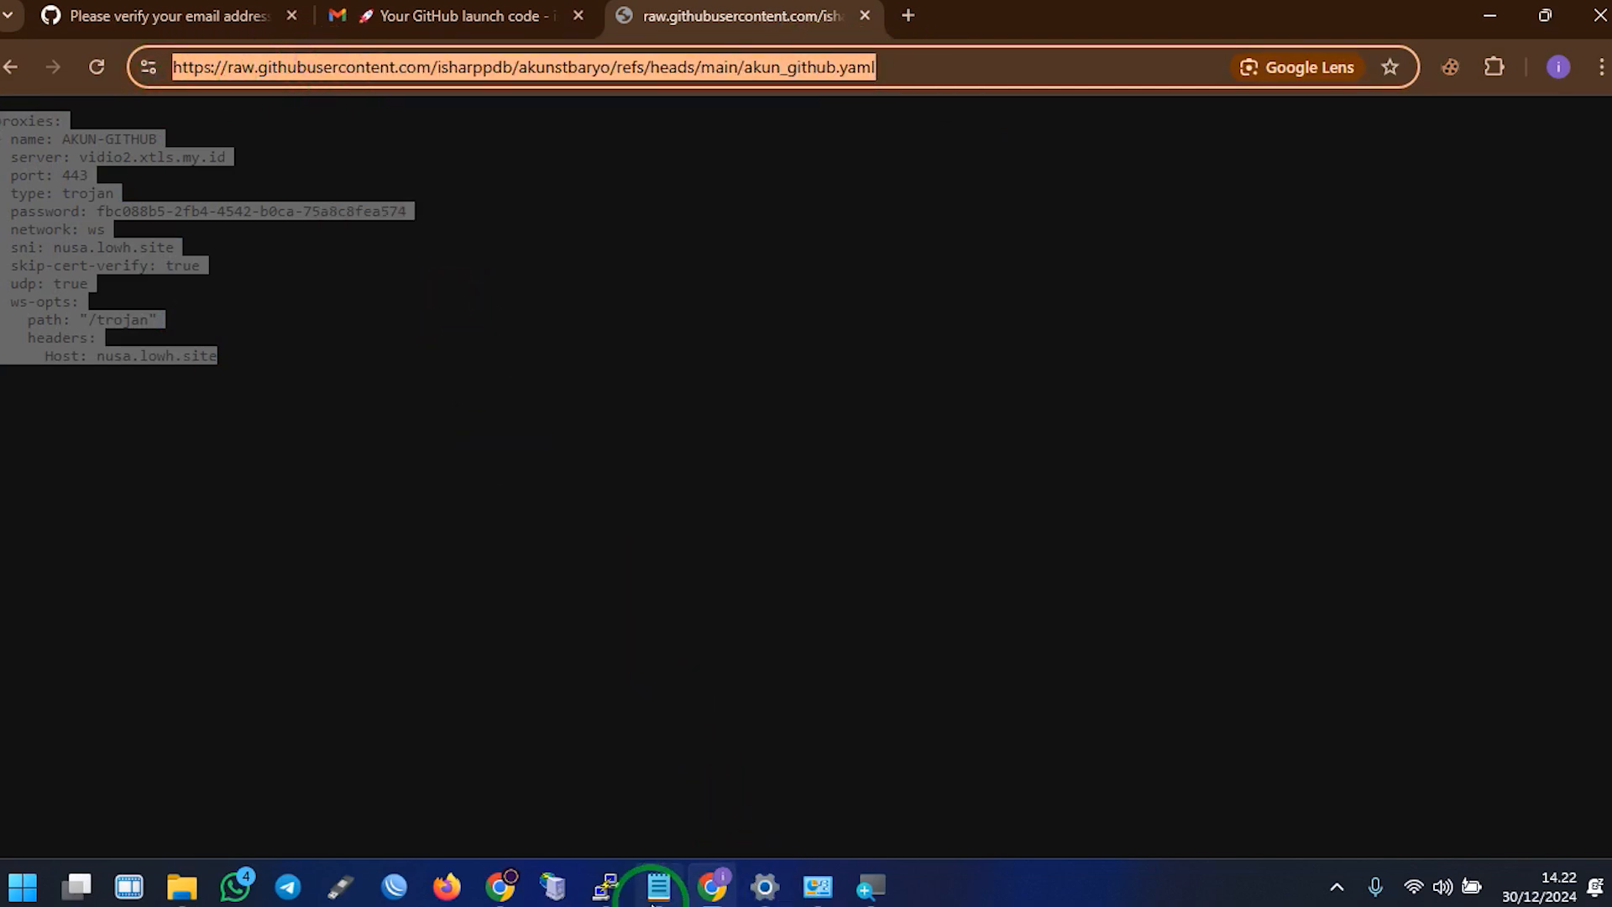
left_click(659, 886)
Paste the raw akun_github.yaml URL on an empty line below the Notepad notes
left_click(488, 534)
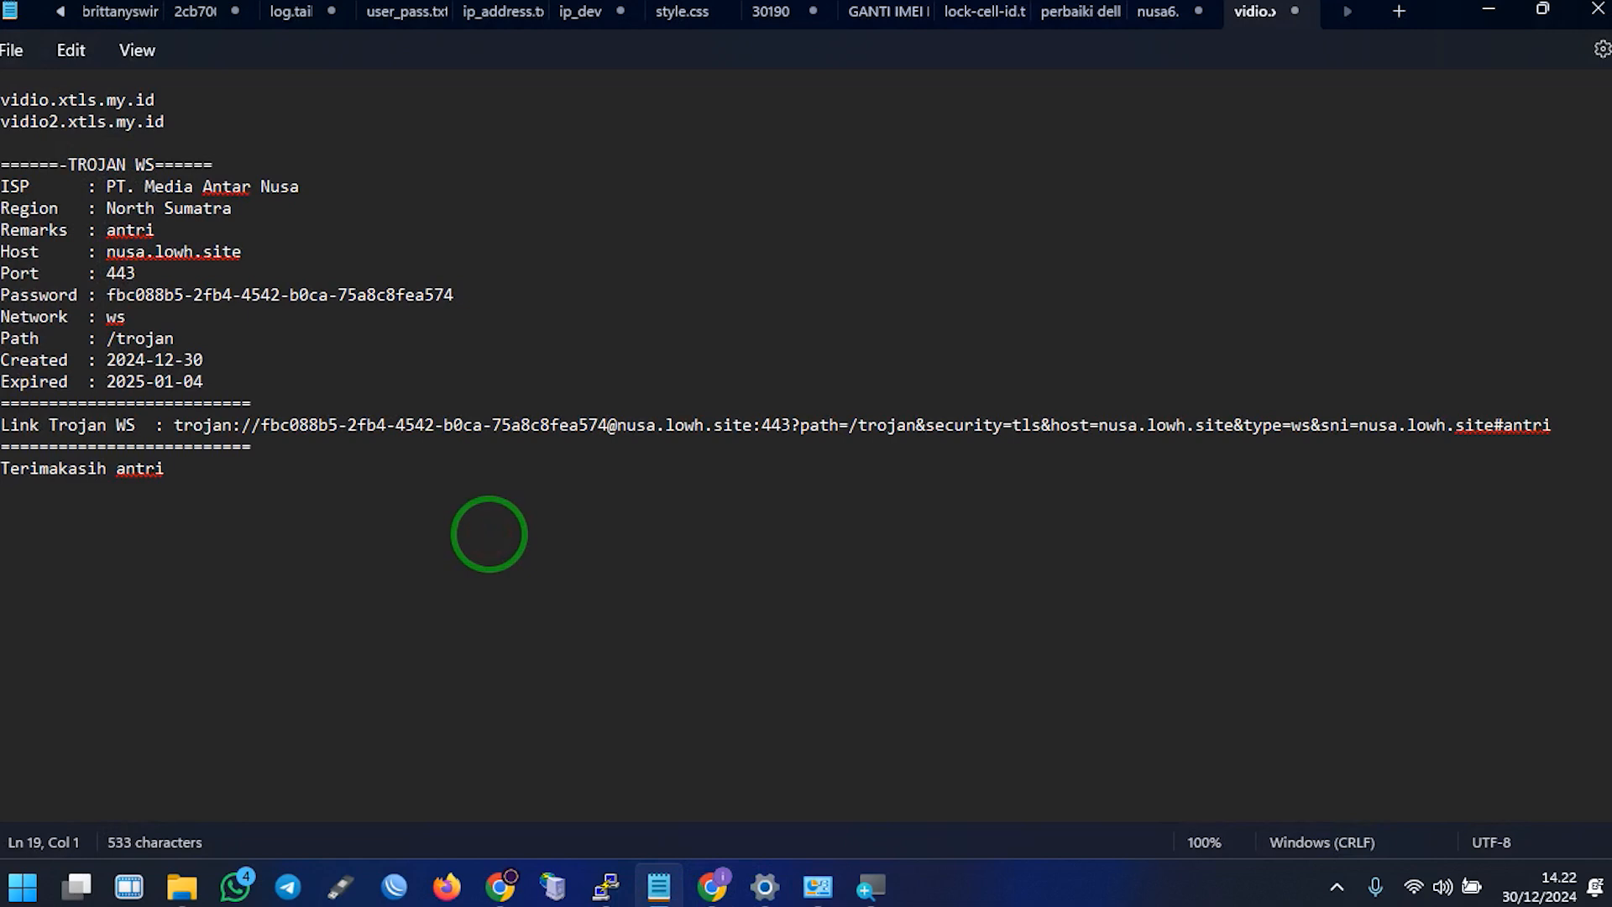
key("ctrl+v")
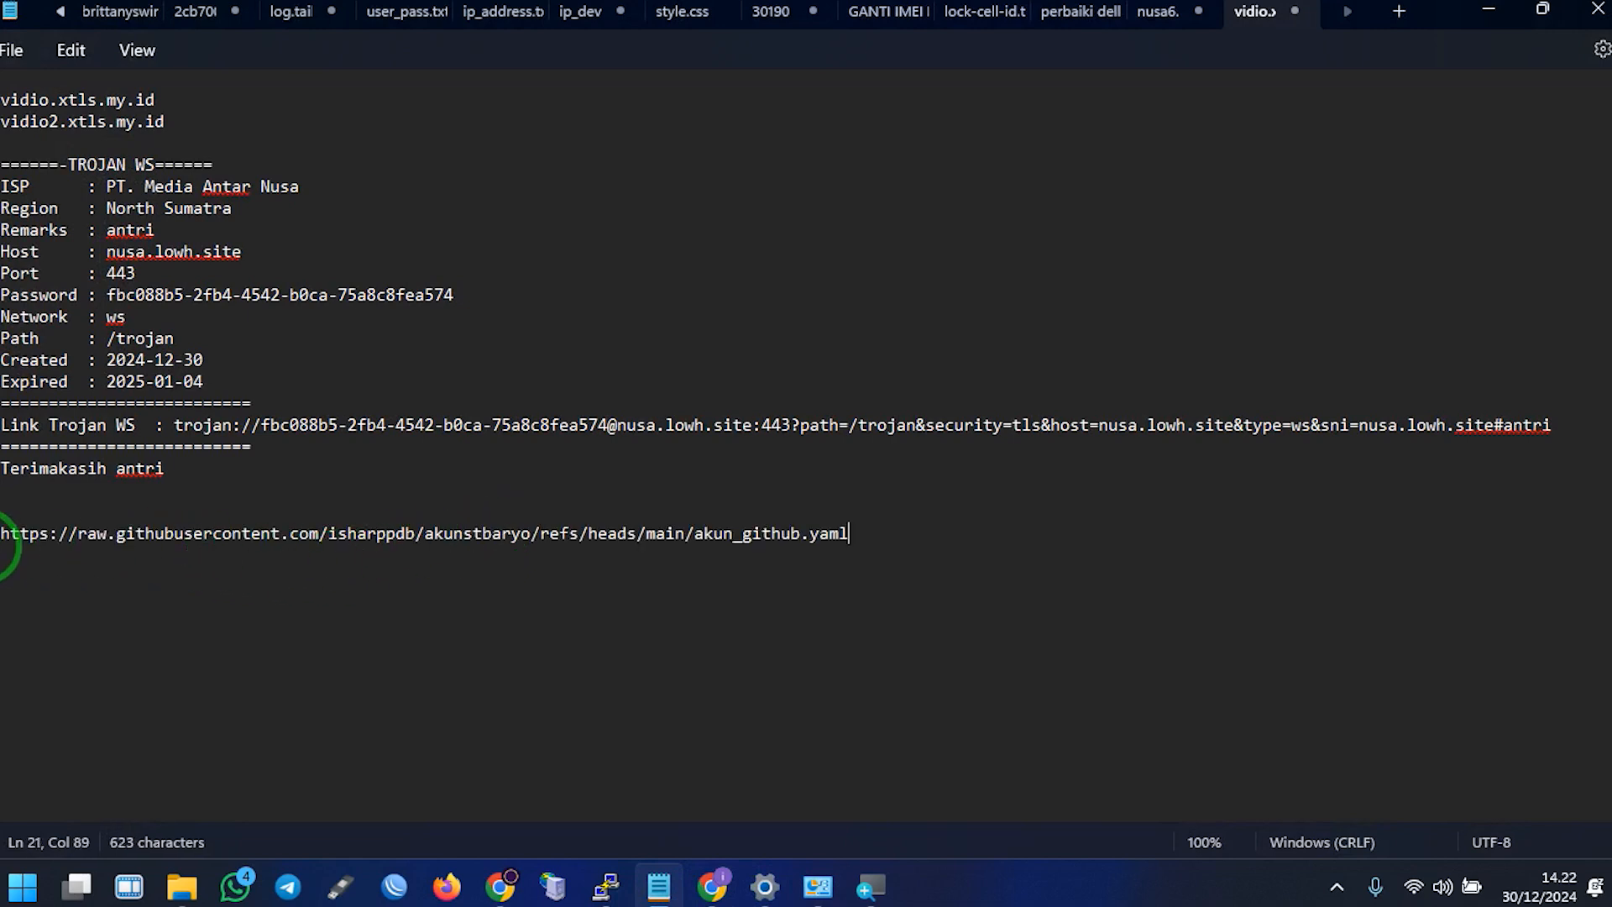
triple_click(2, 534)
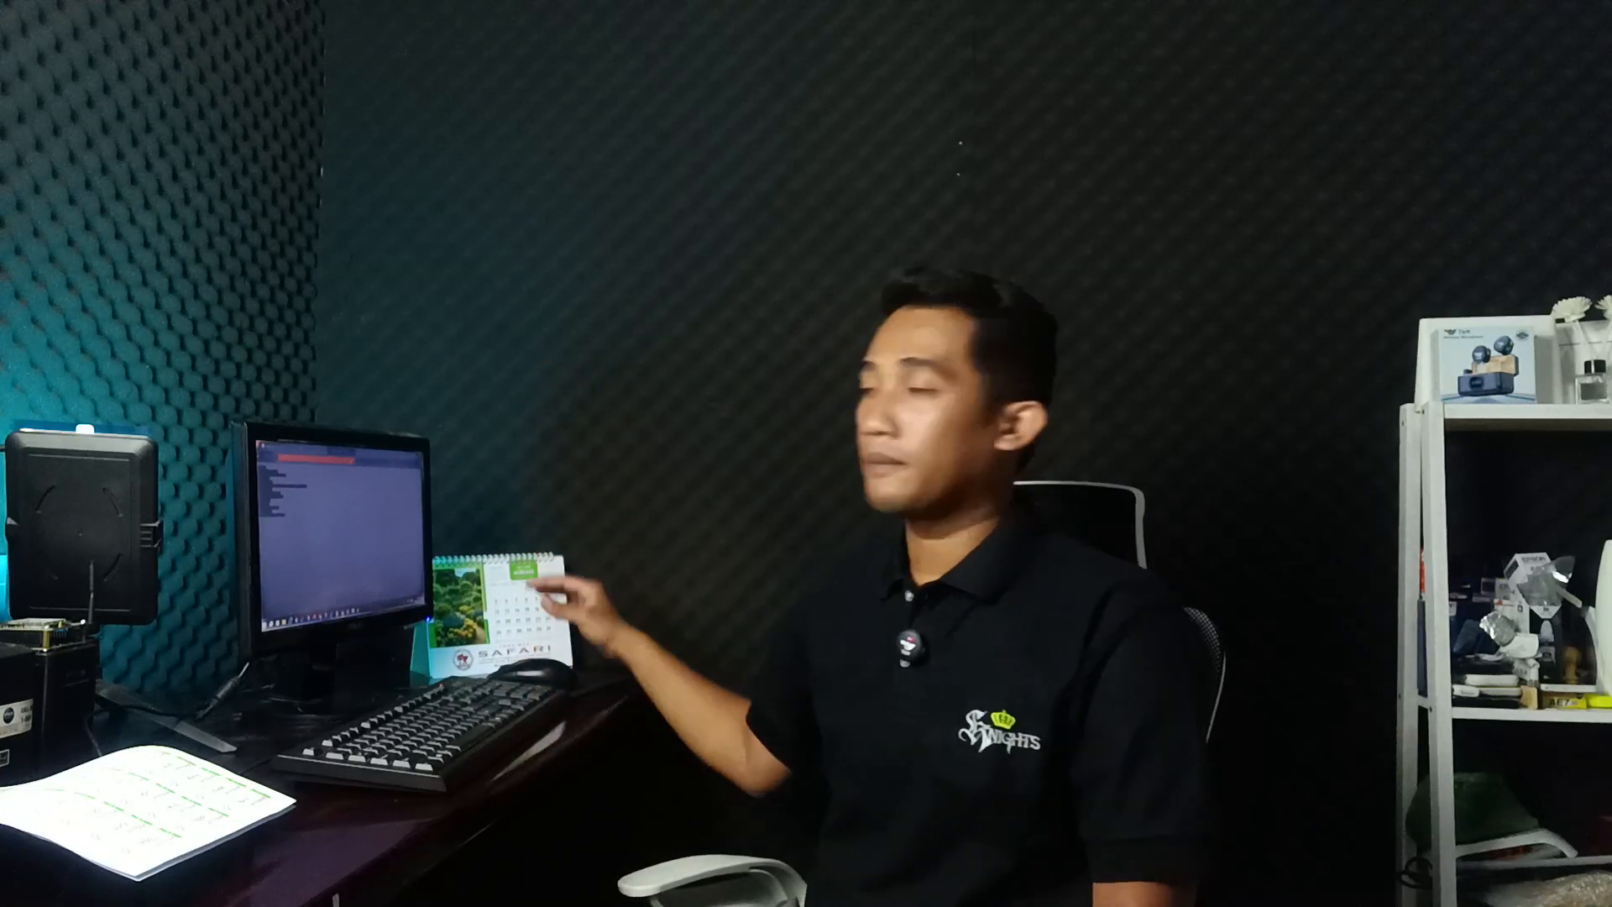
left_click(542, 192)
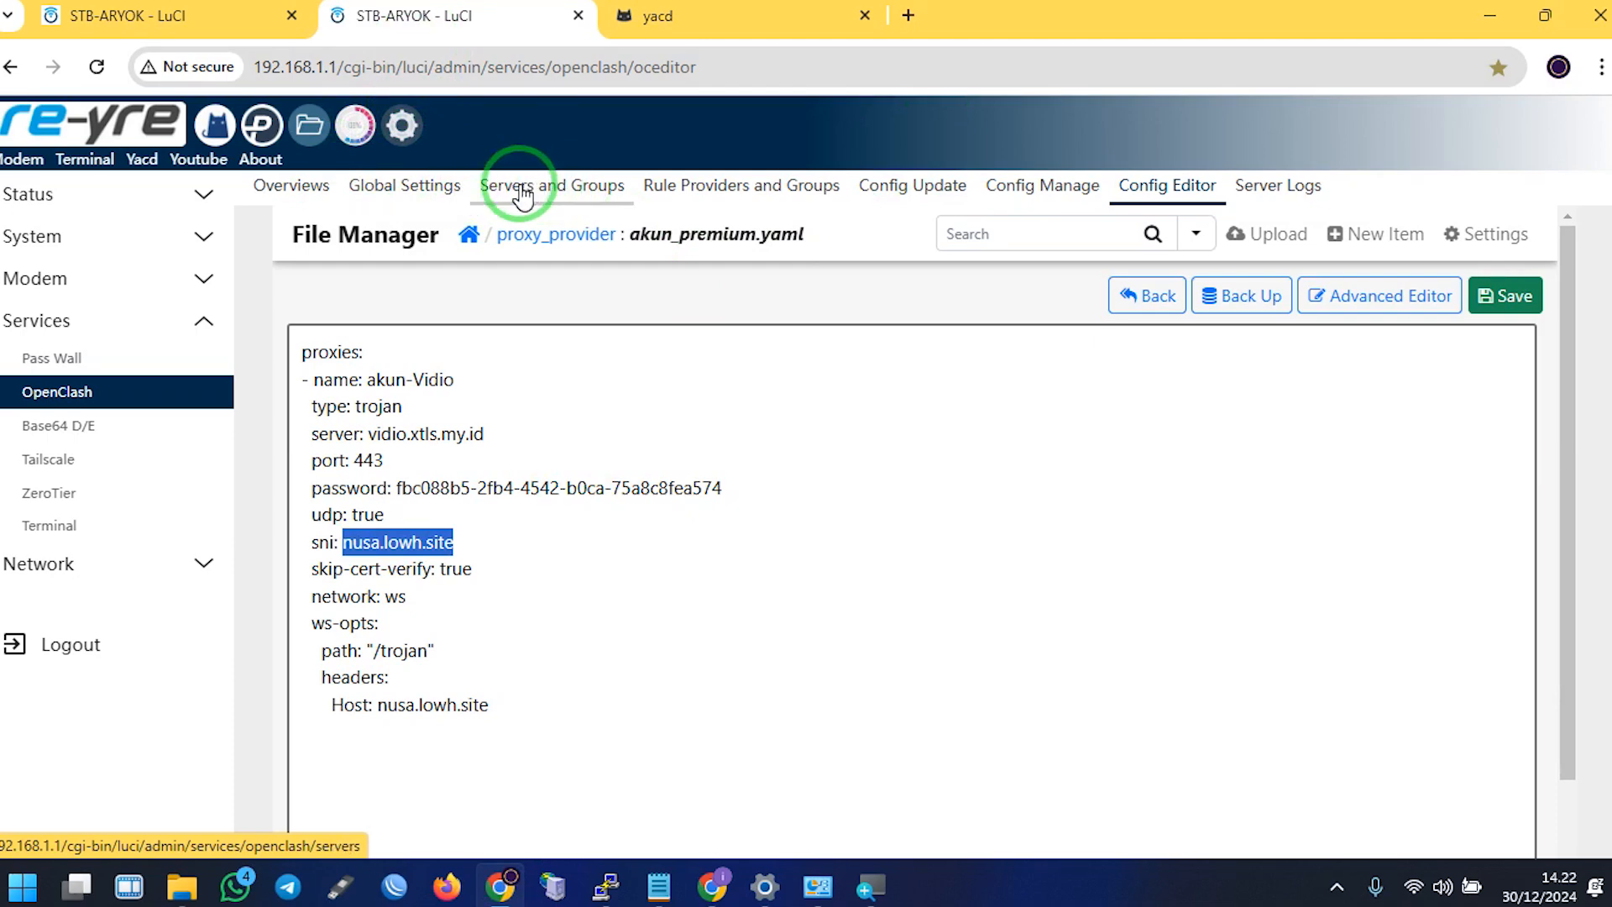
Open Servers and Groups and review the INJECT group and PP-AKUN provider
left_click(502, 193)
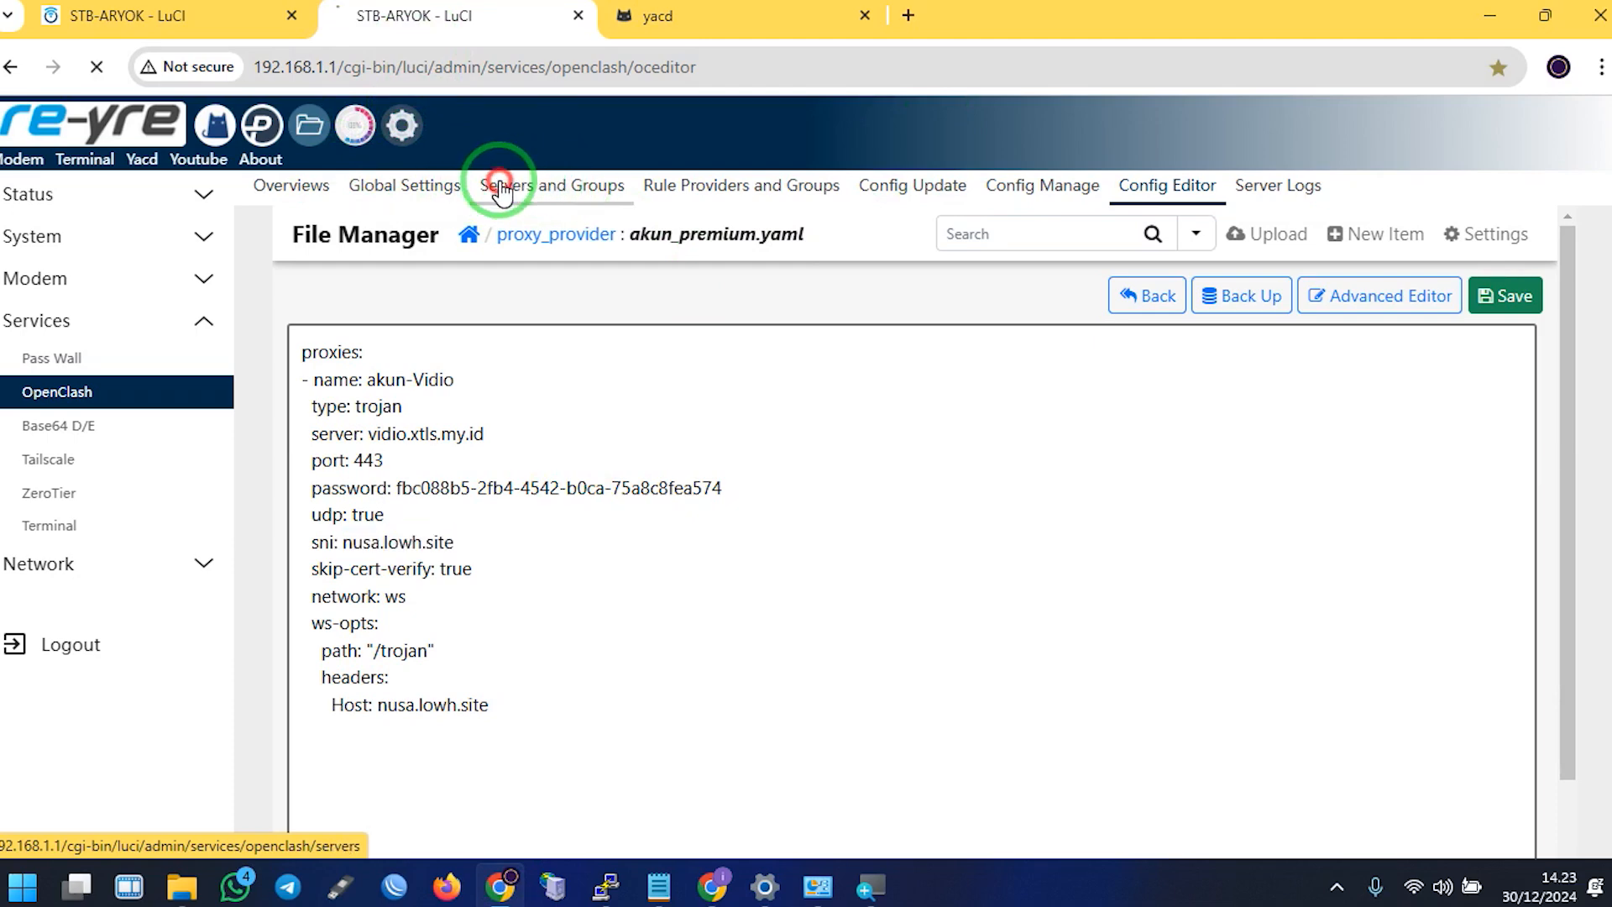
scroll(799, 491, "down", 1)
scroll(799, 491, "down", 3)
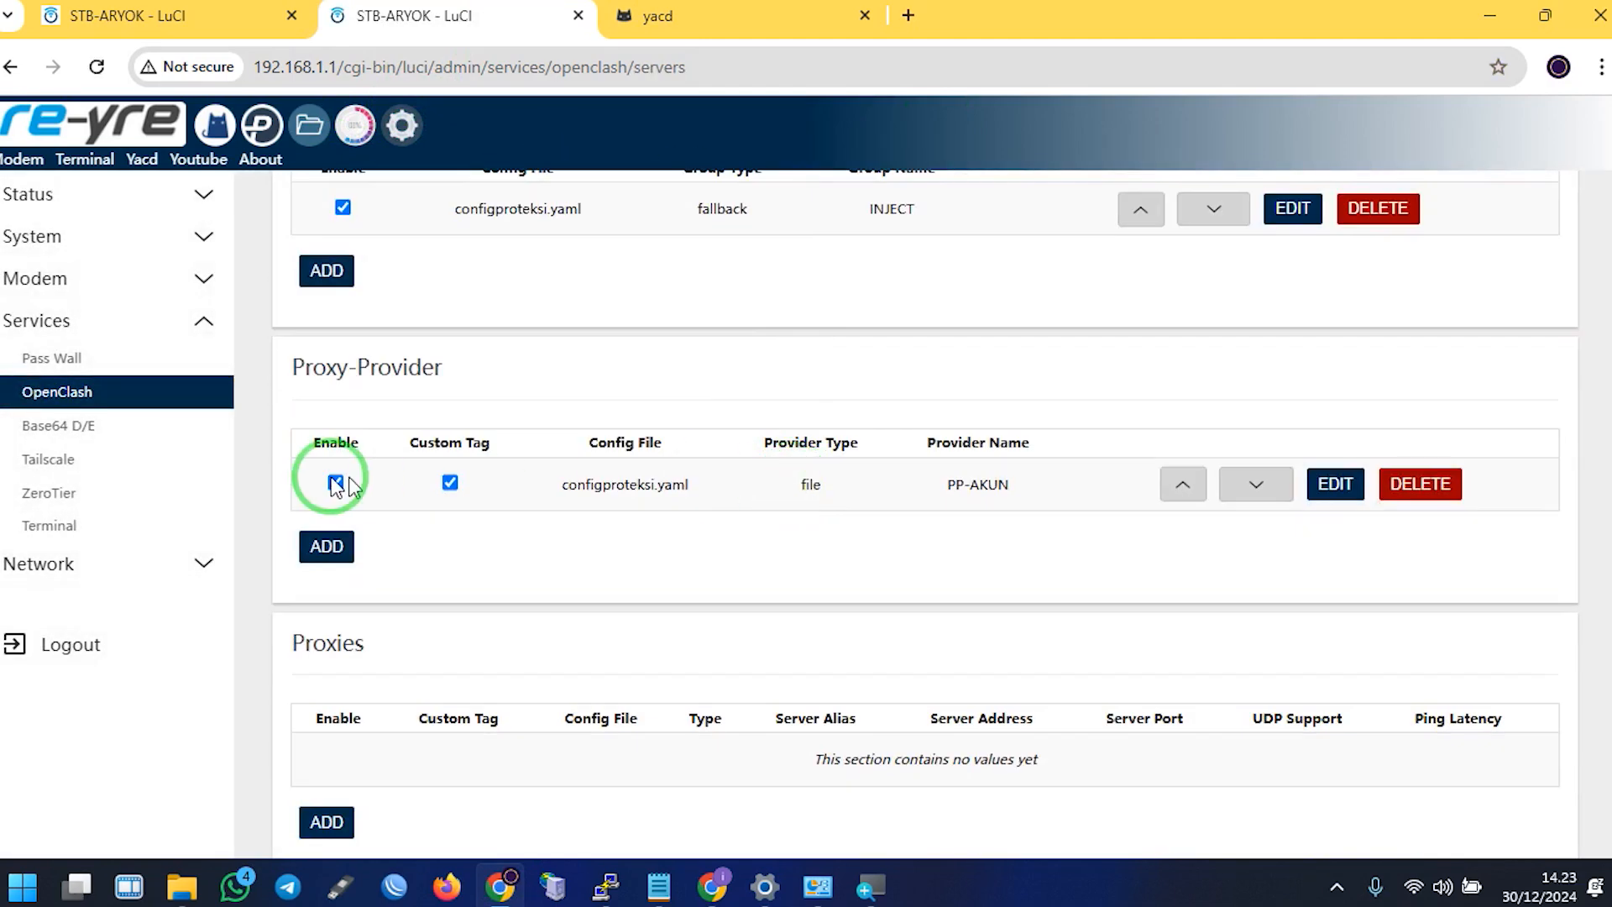
right_click(294, 374)
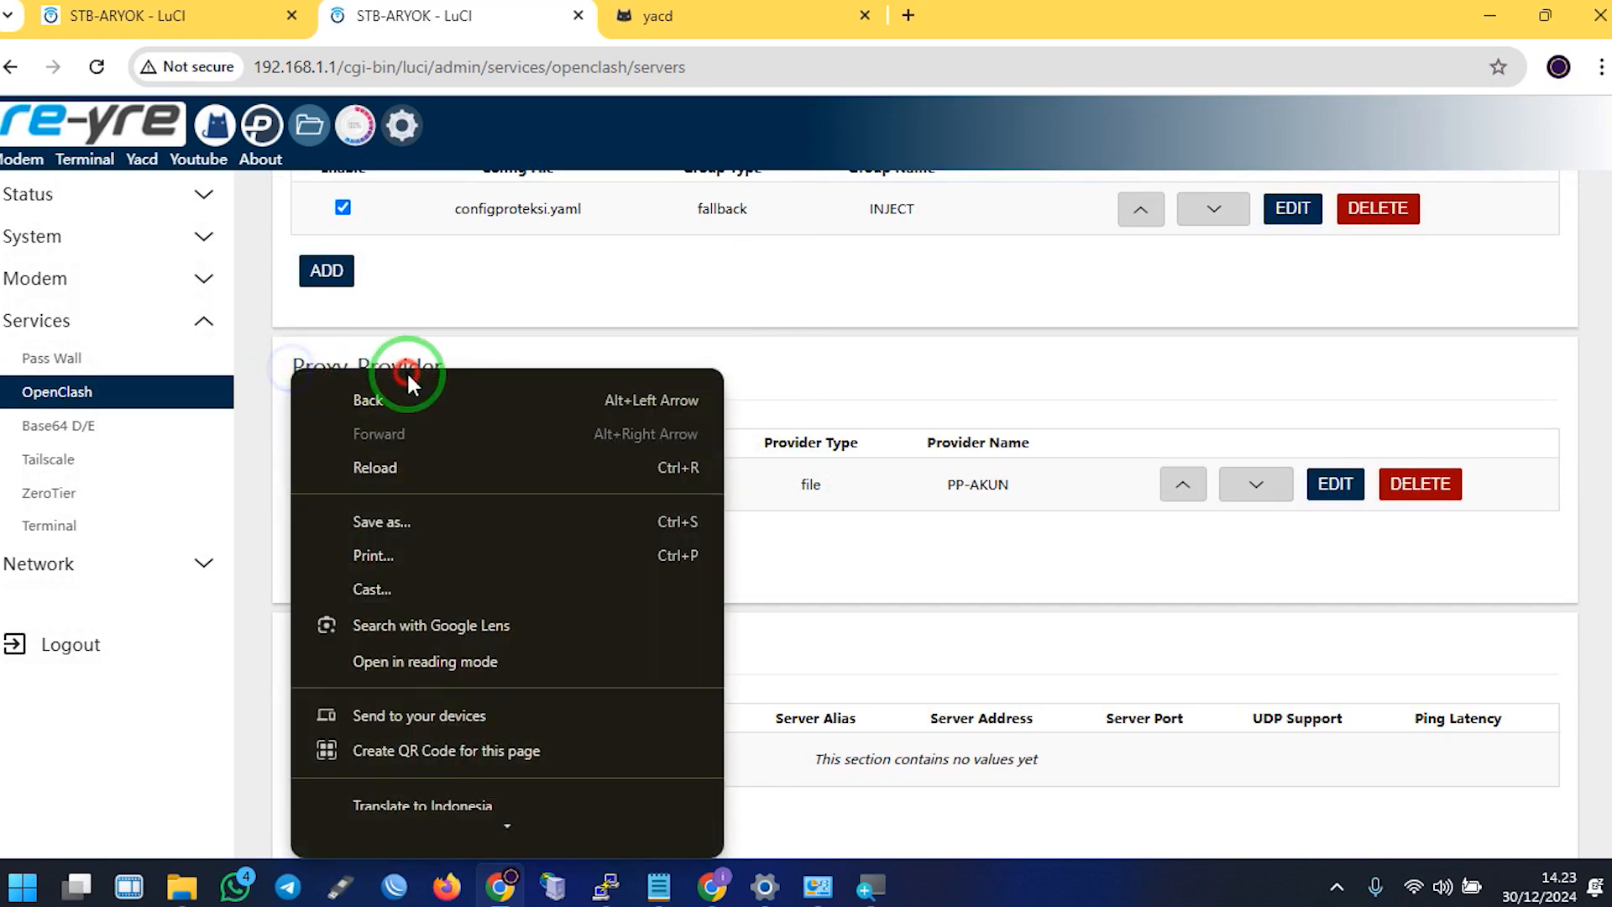
right_click(658, 329)
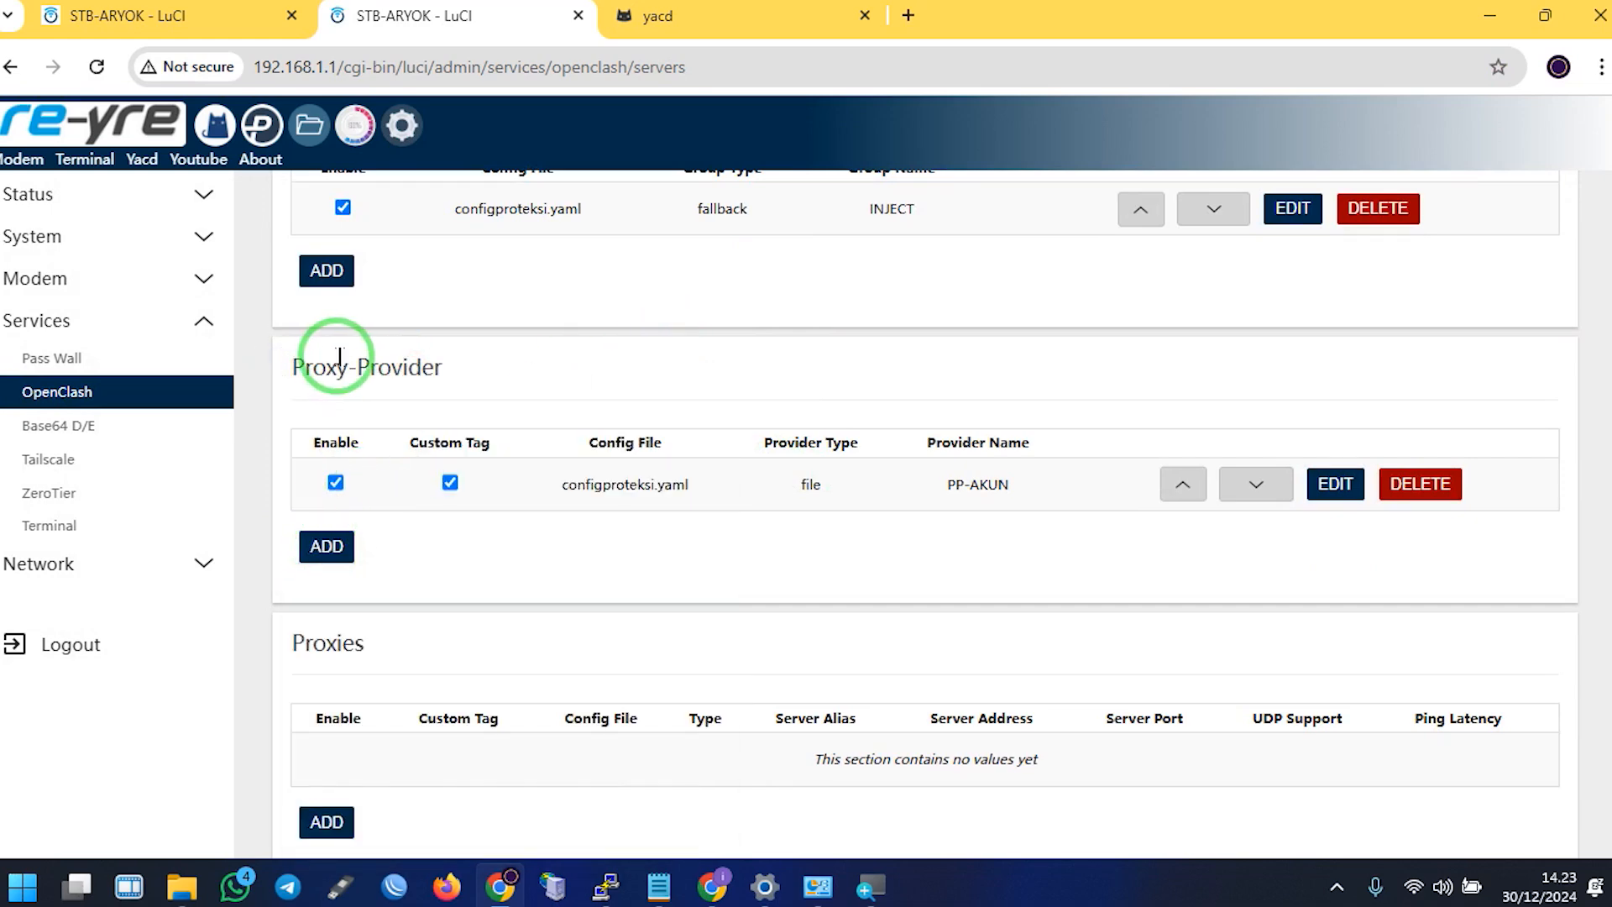
scroll(386, 378, "up", 5)
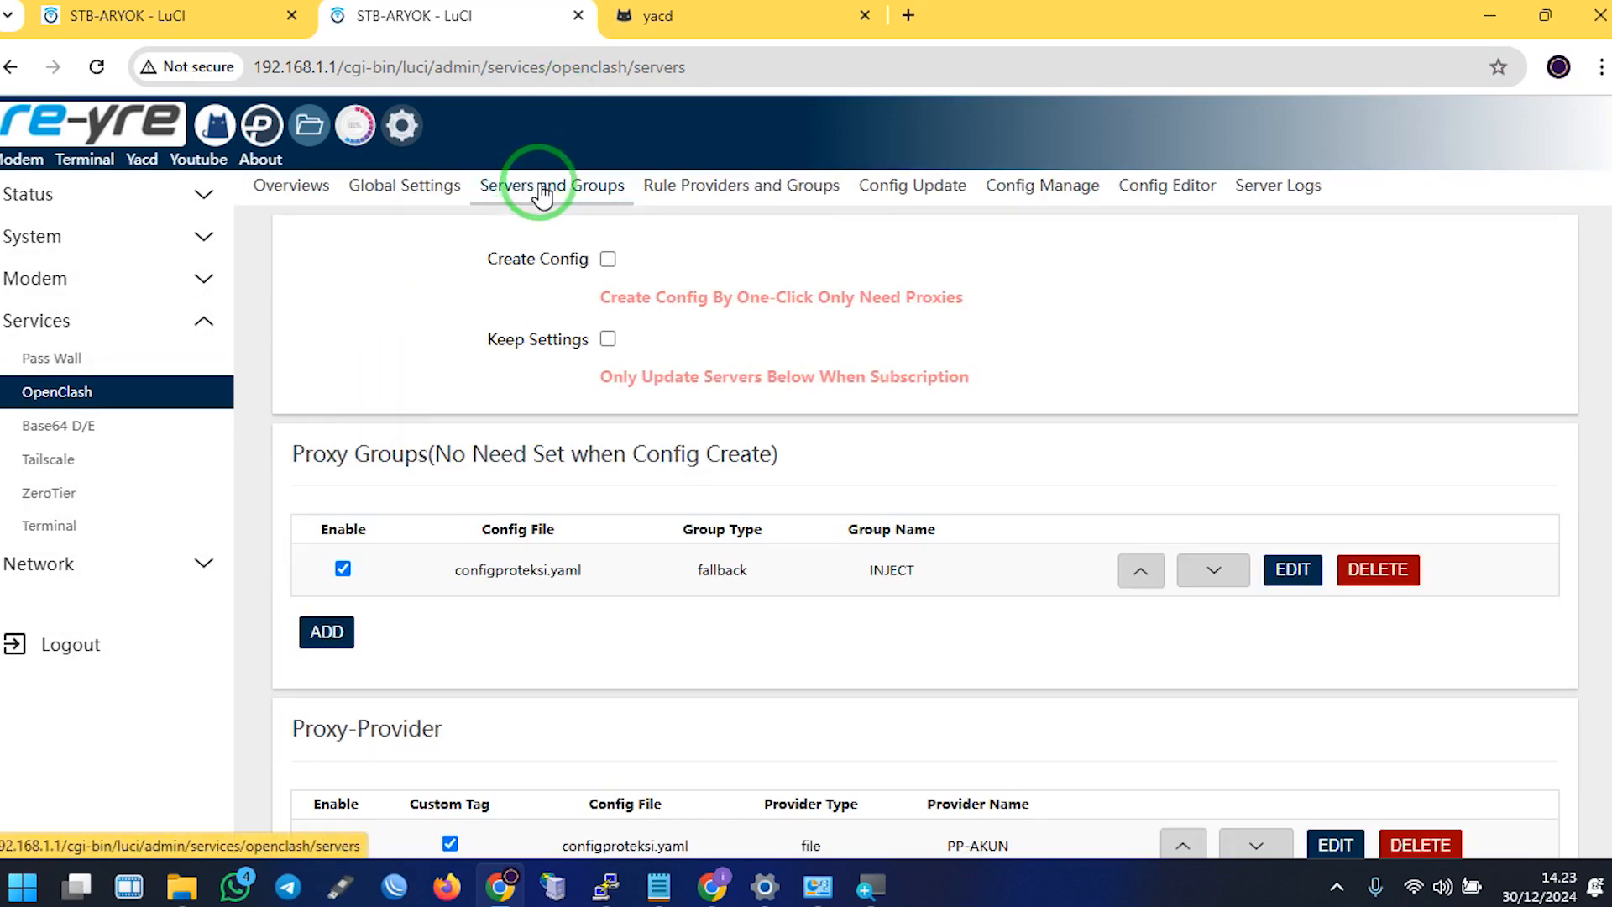
scroll(403, 415, "down", 5)
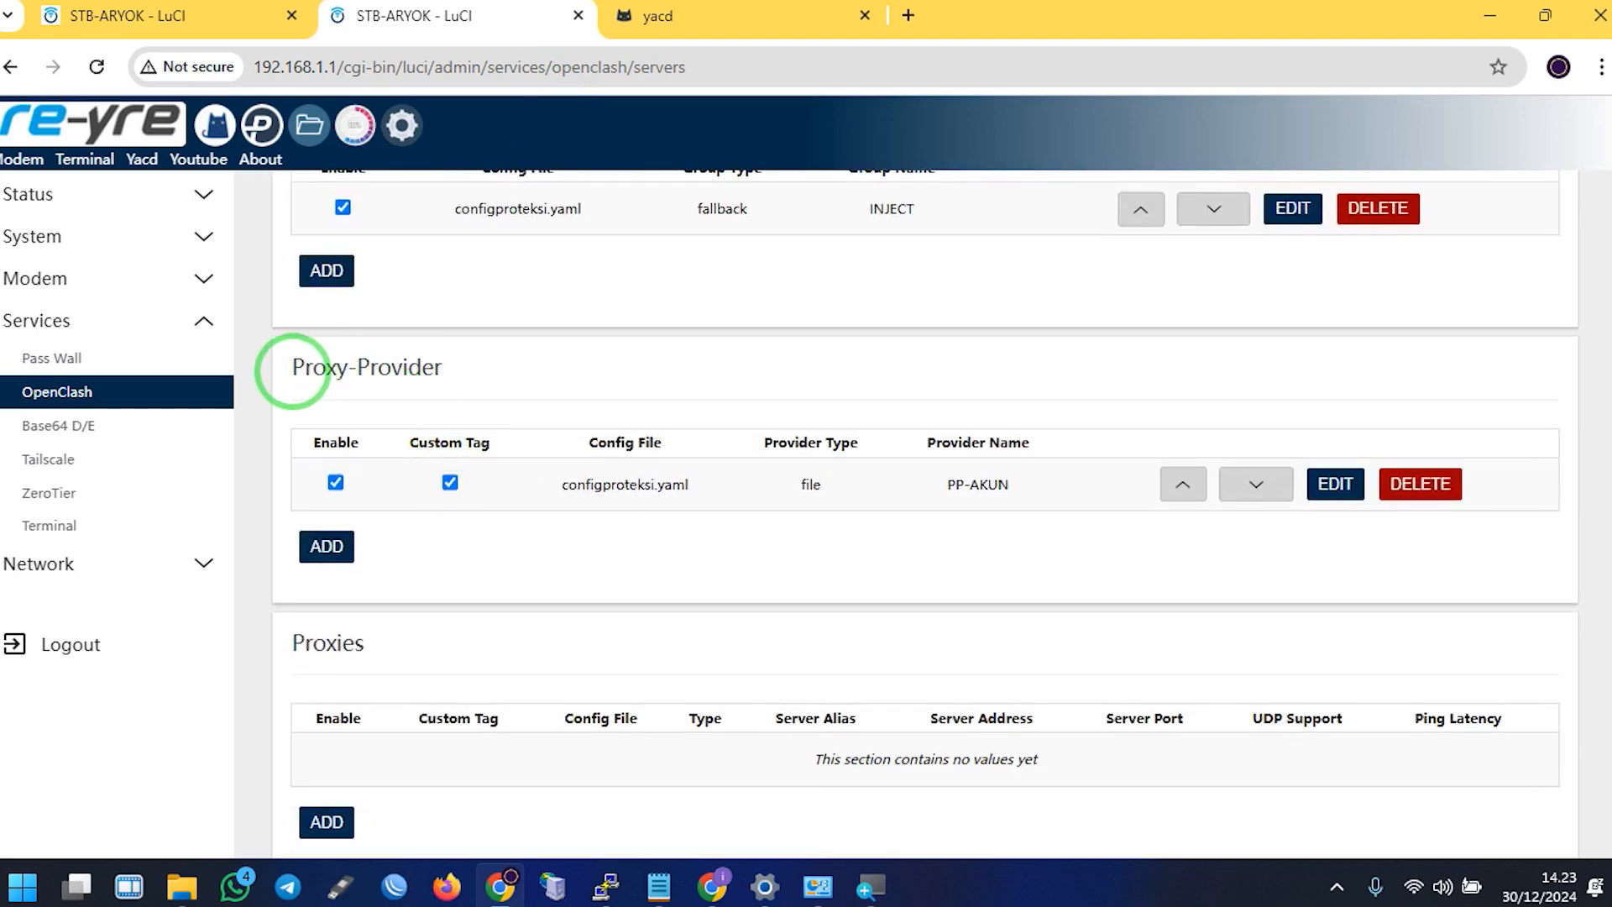
left_click_drag(300, 373, 466, 375)
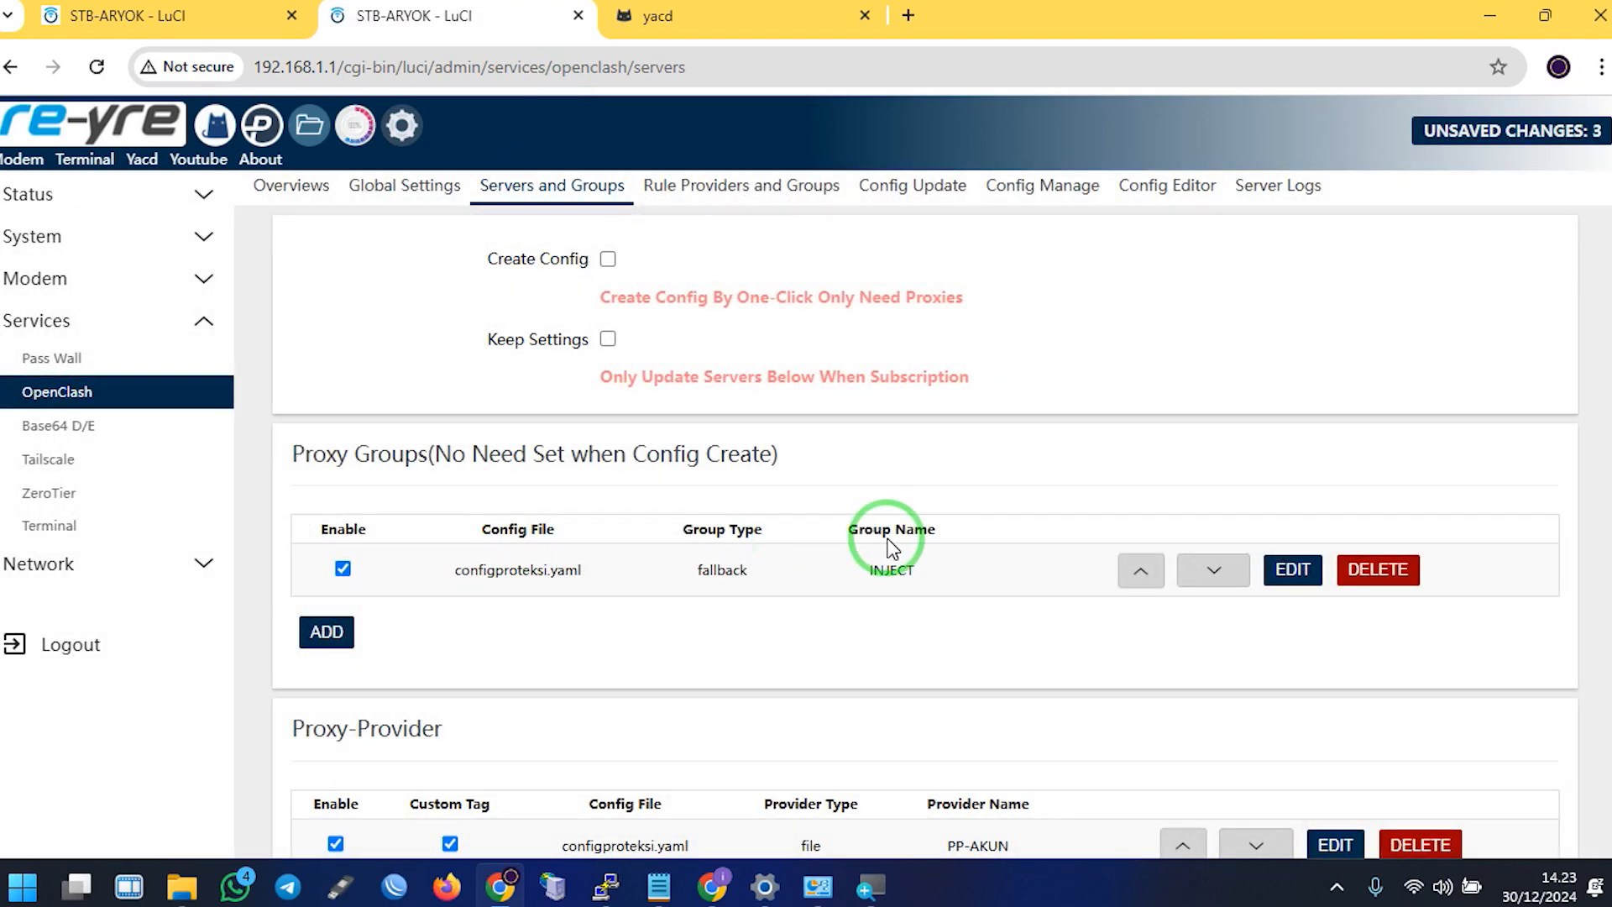
Add a new blank proxy-provider row below PP-AKUN
scroll(893, 530, "down", 1)
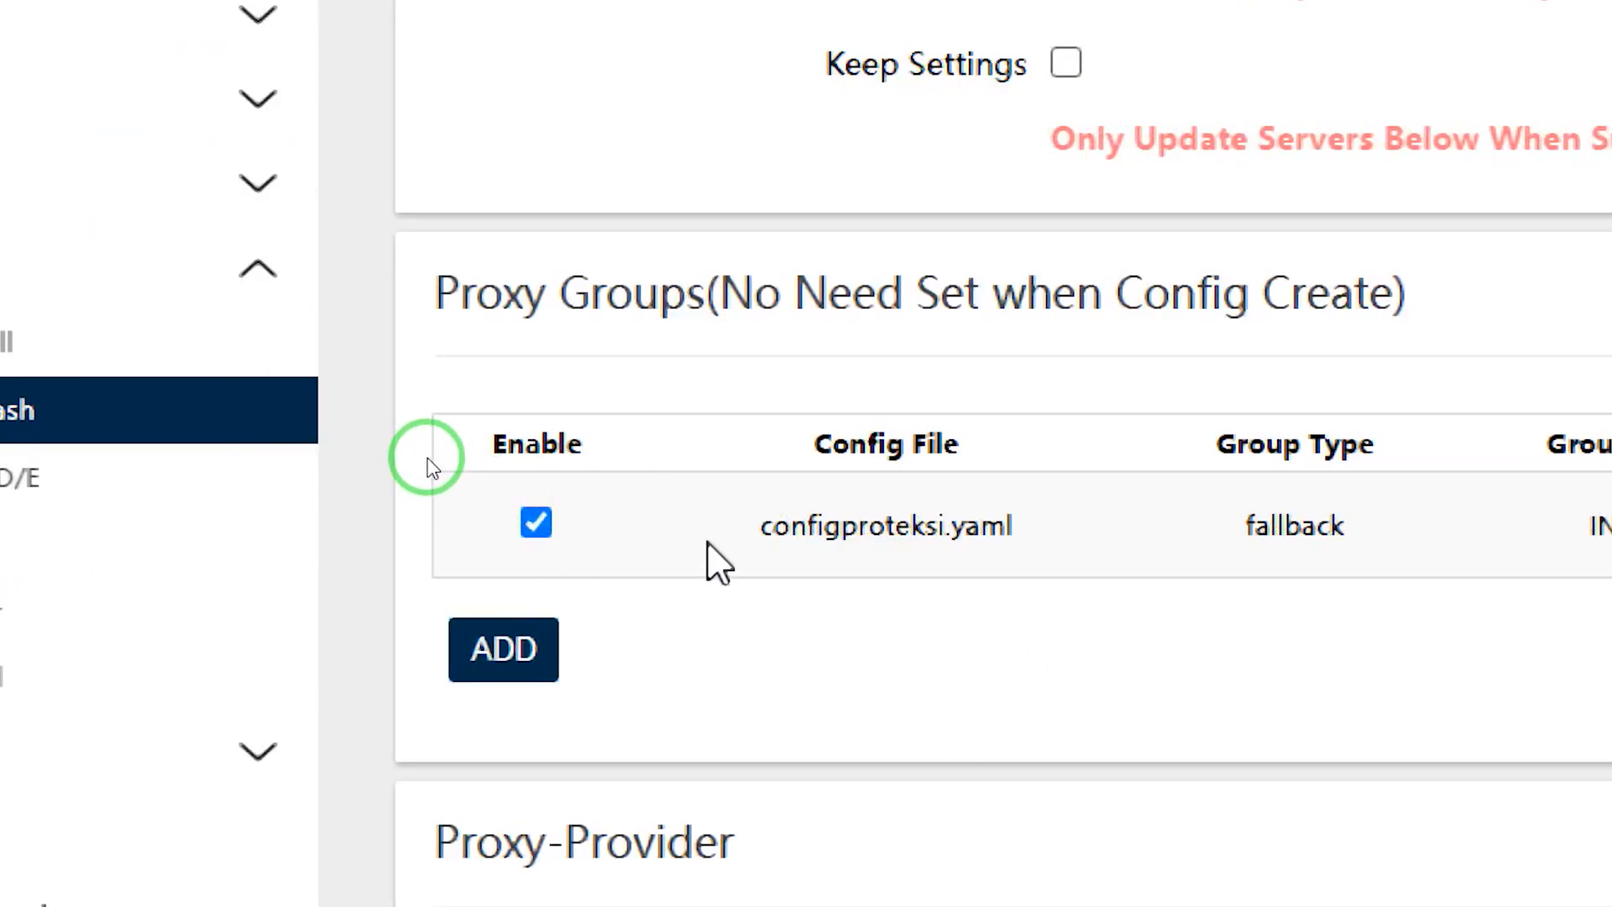
left_click_drag(722, 561, 1108, 560)
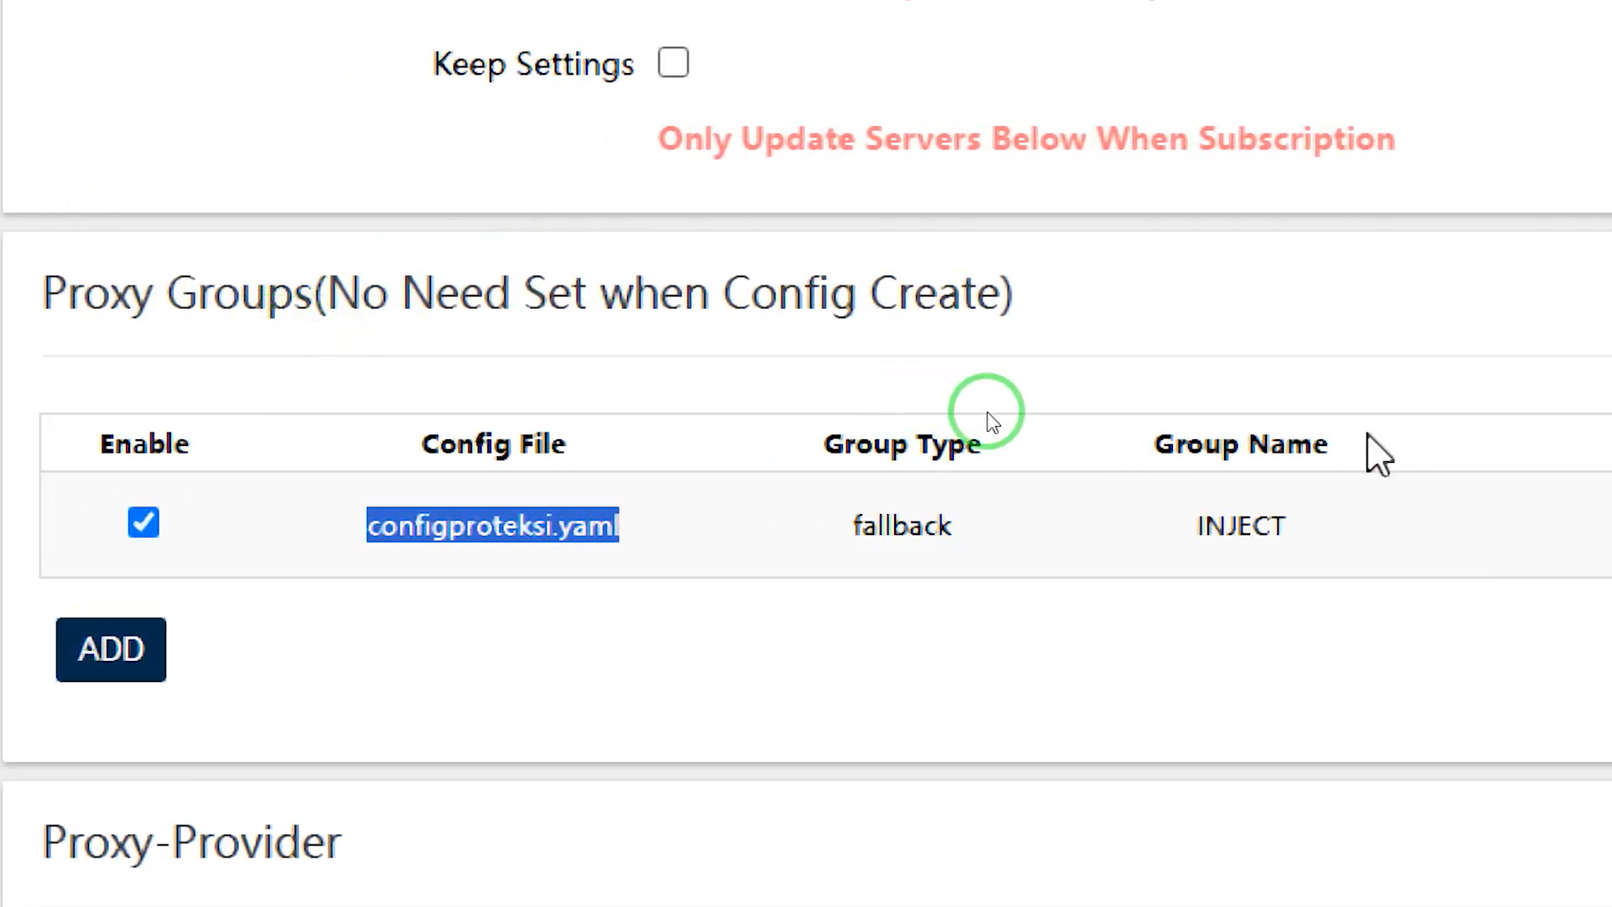
left_click_drag(1188, 526, 1290, 529)
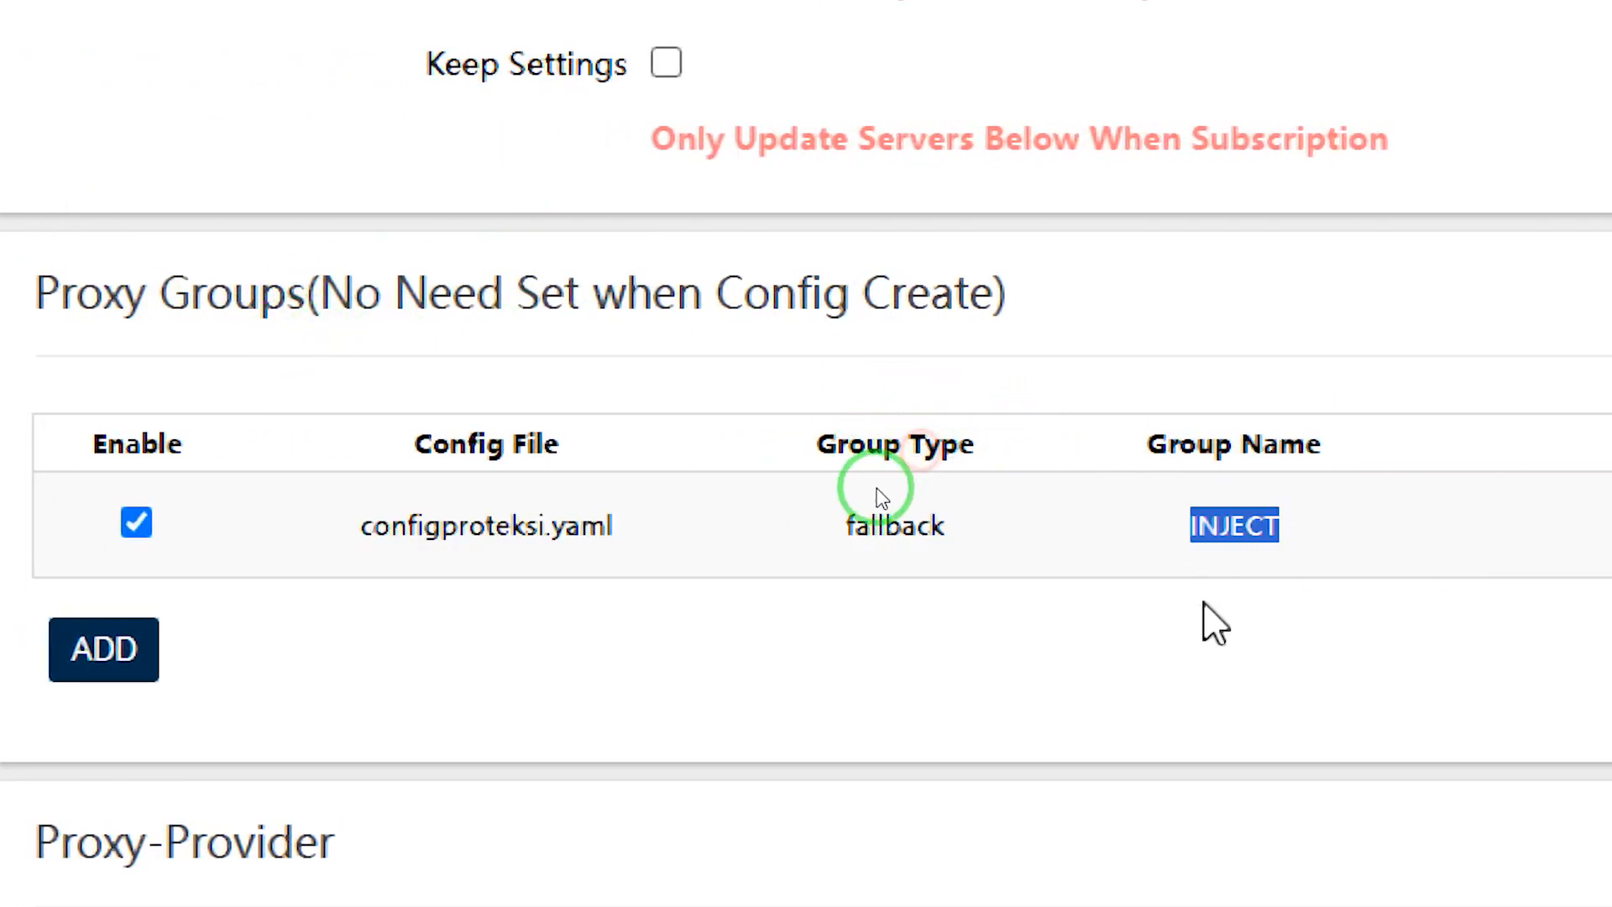
scroll(880, 496, "down", 3)
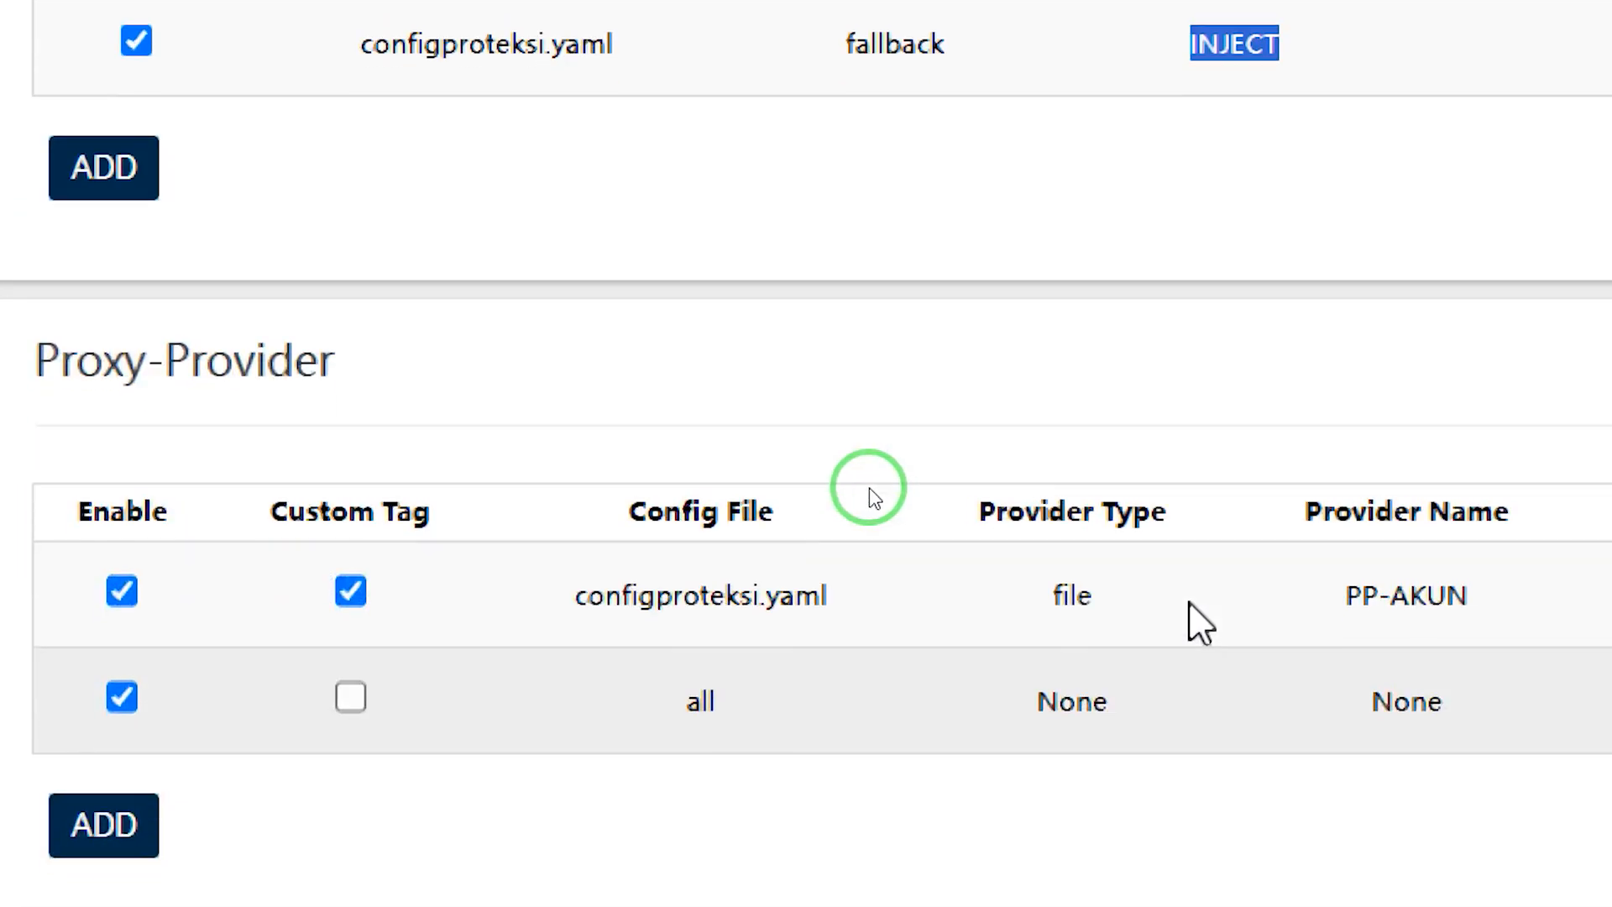
scroll(875, 486, "down", 2)
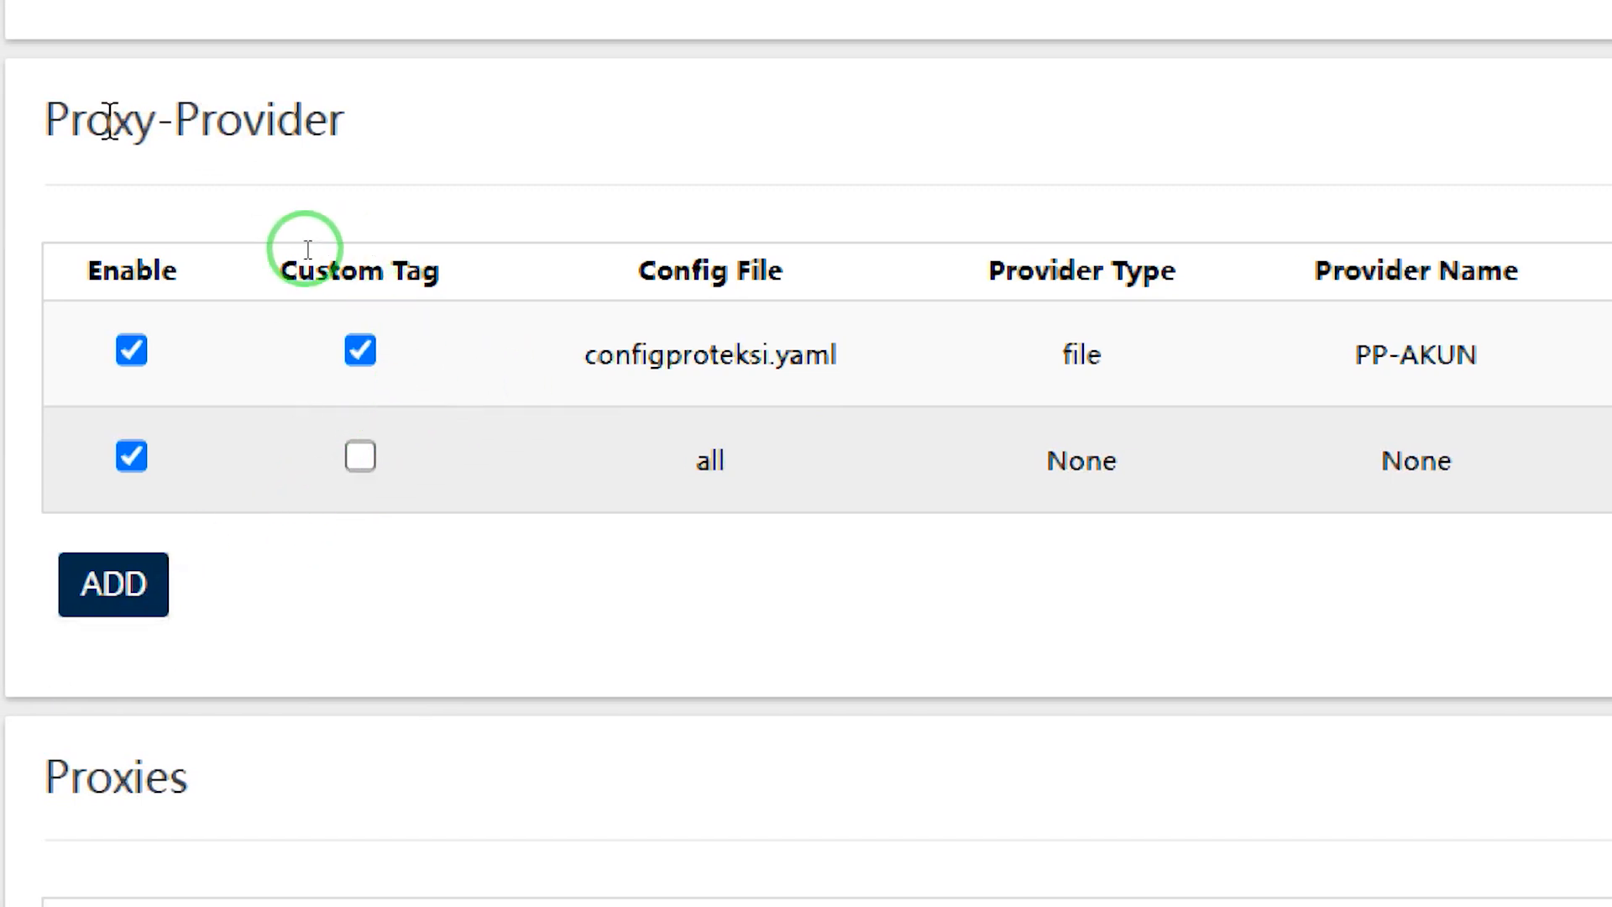
left_click(360, 457)
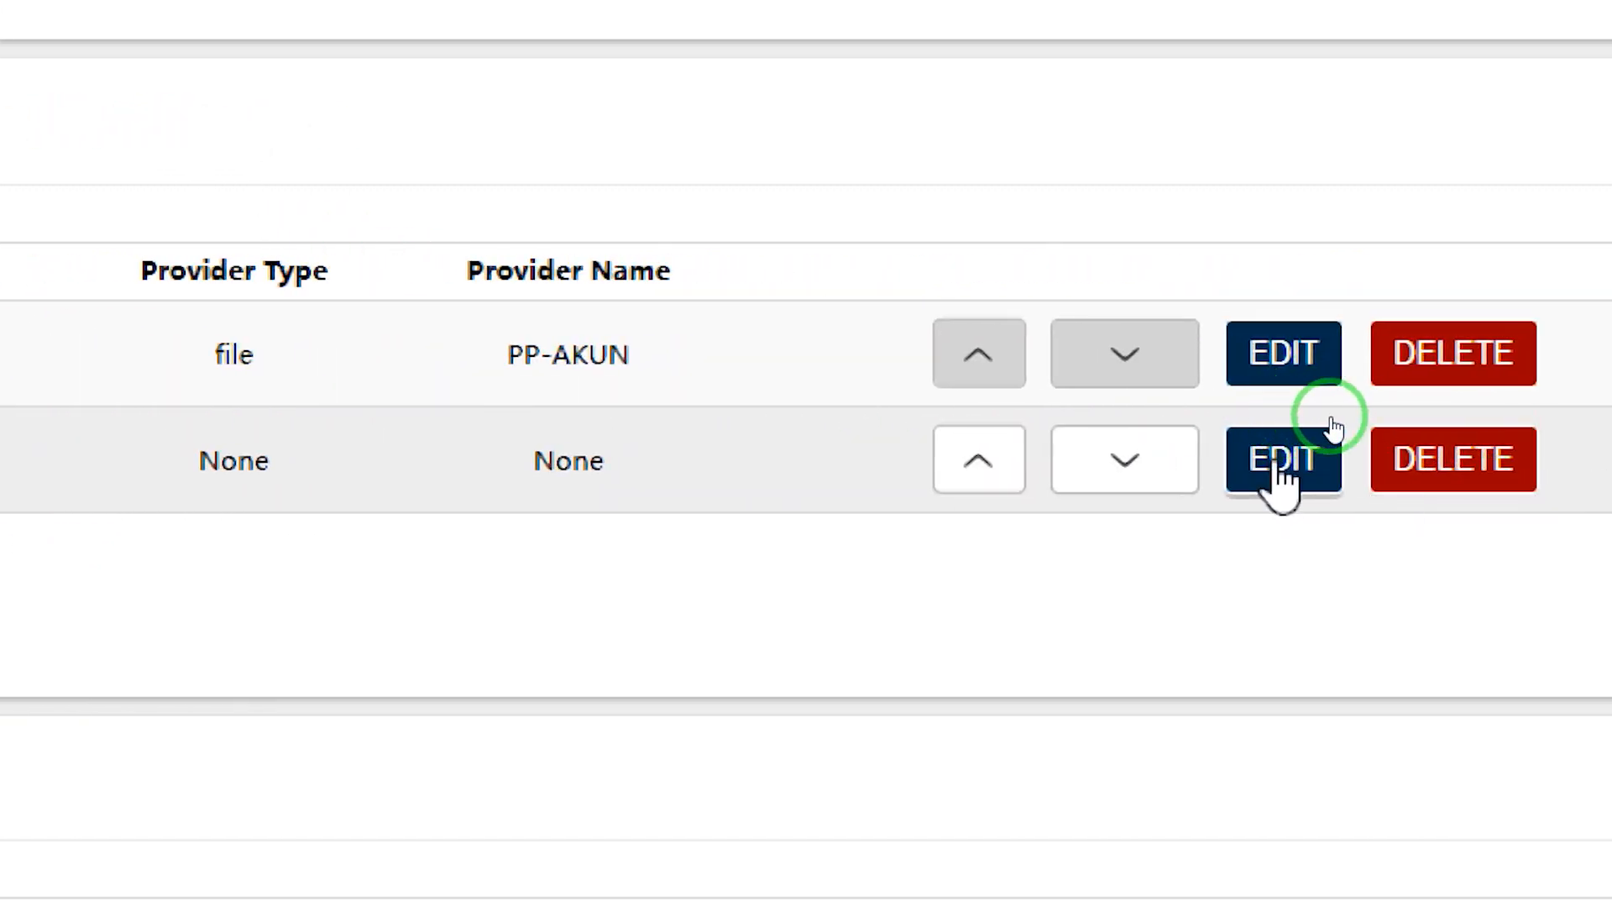
Edit provider Proxy-provider - cfg08b93f, keeping type http and focusing its Provider URL field
left_click(1332, 418)
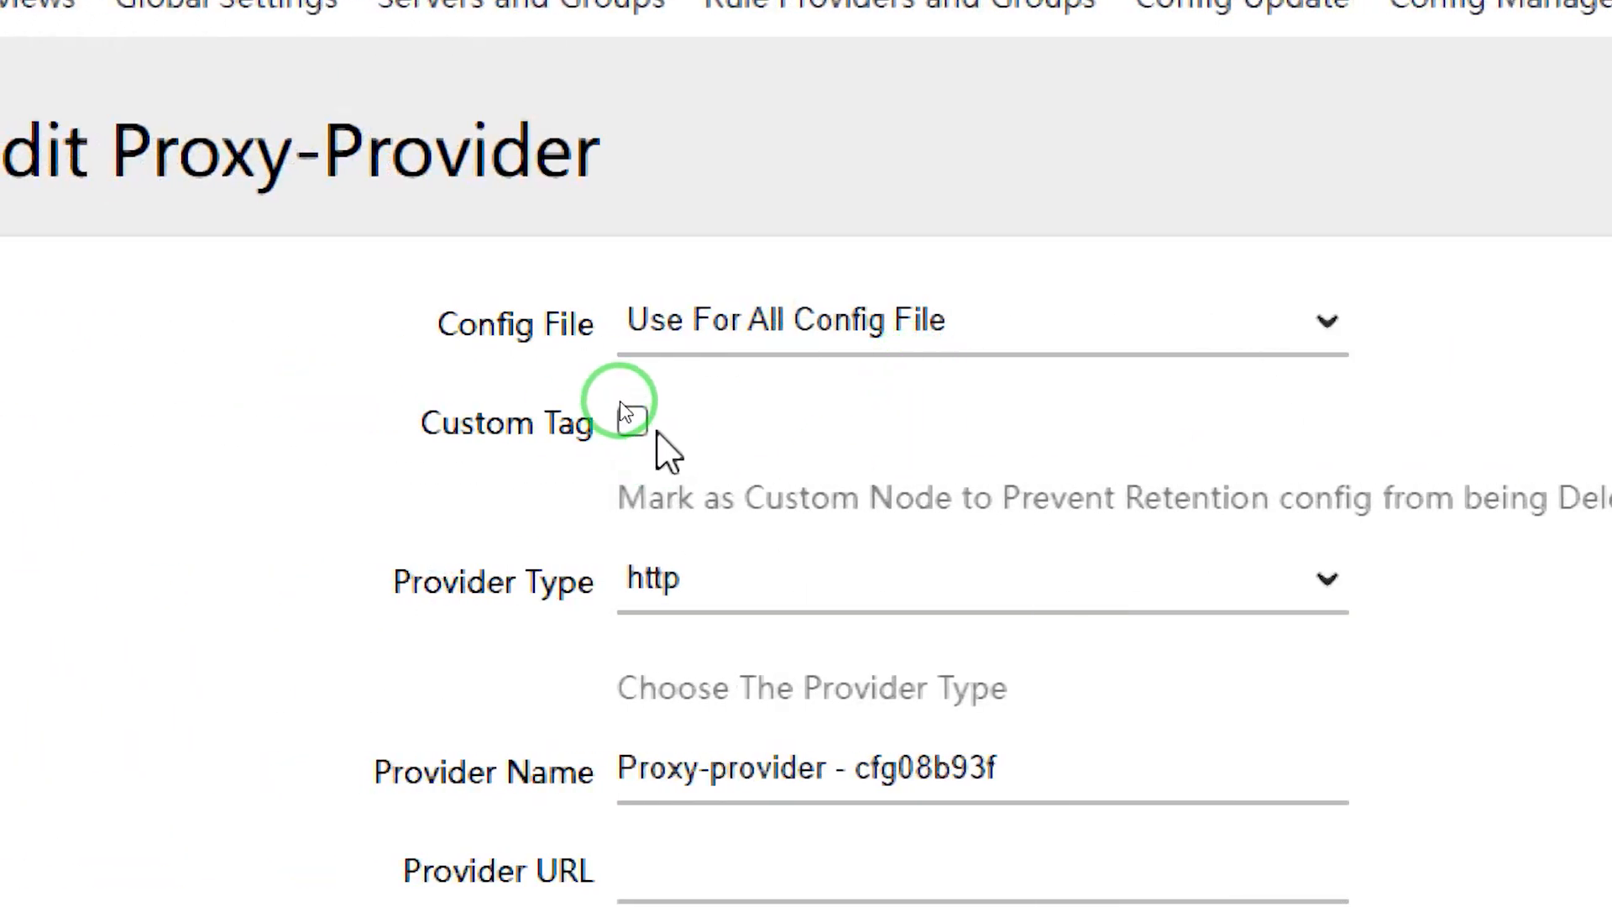
left_click(718, 605)
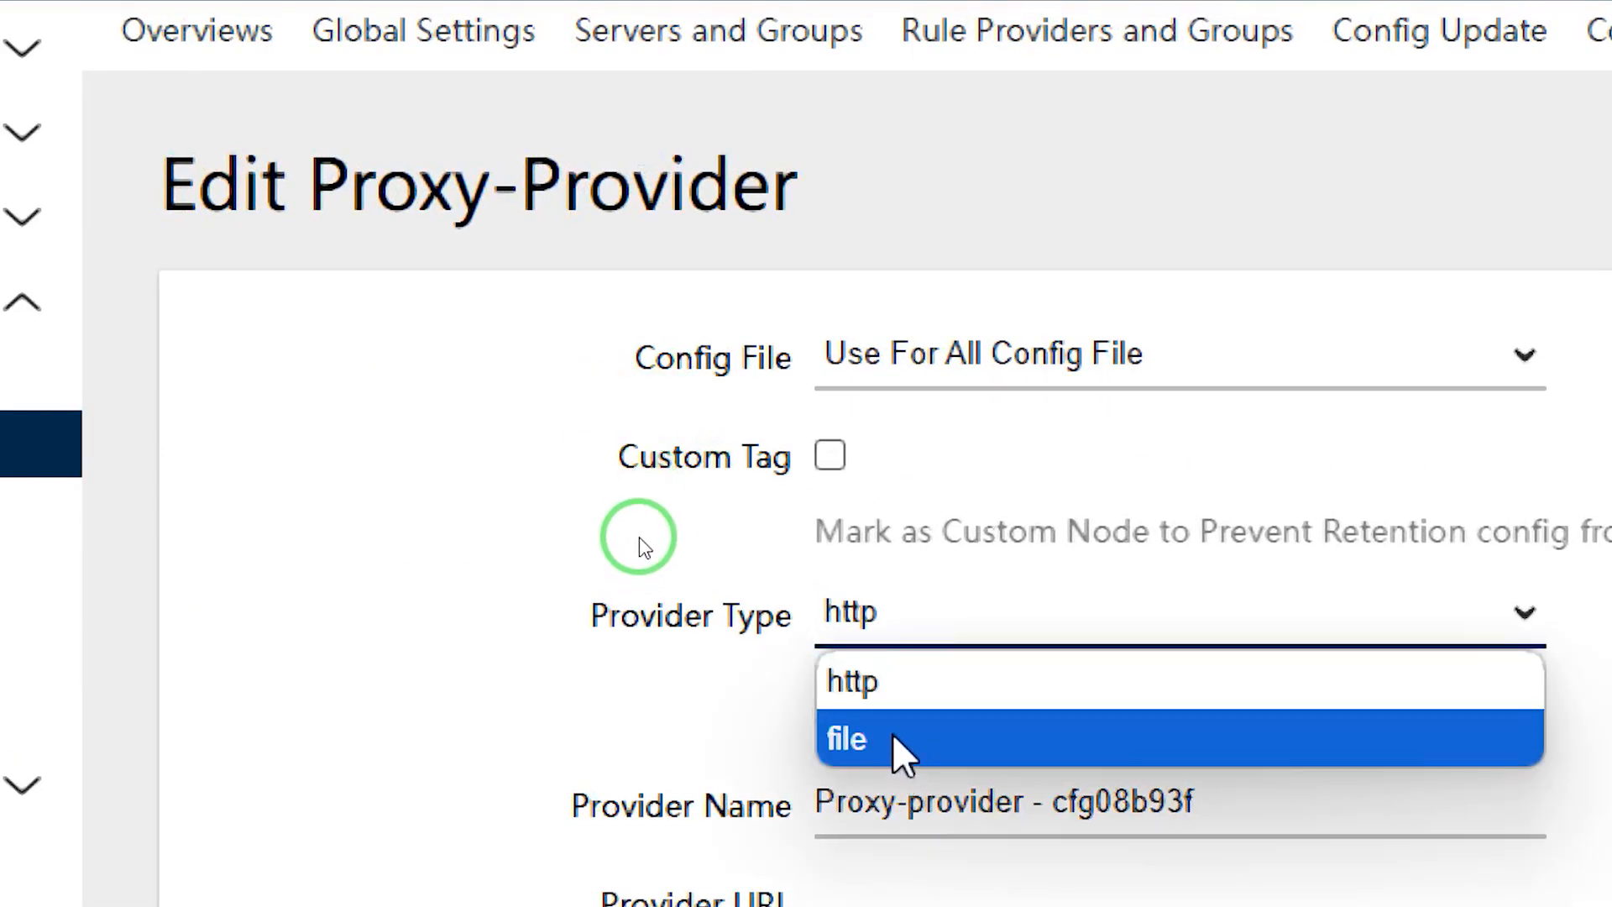
left_click(901, 682)
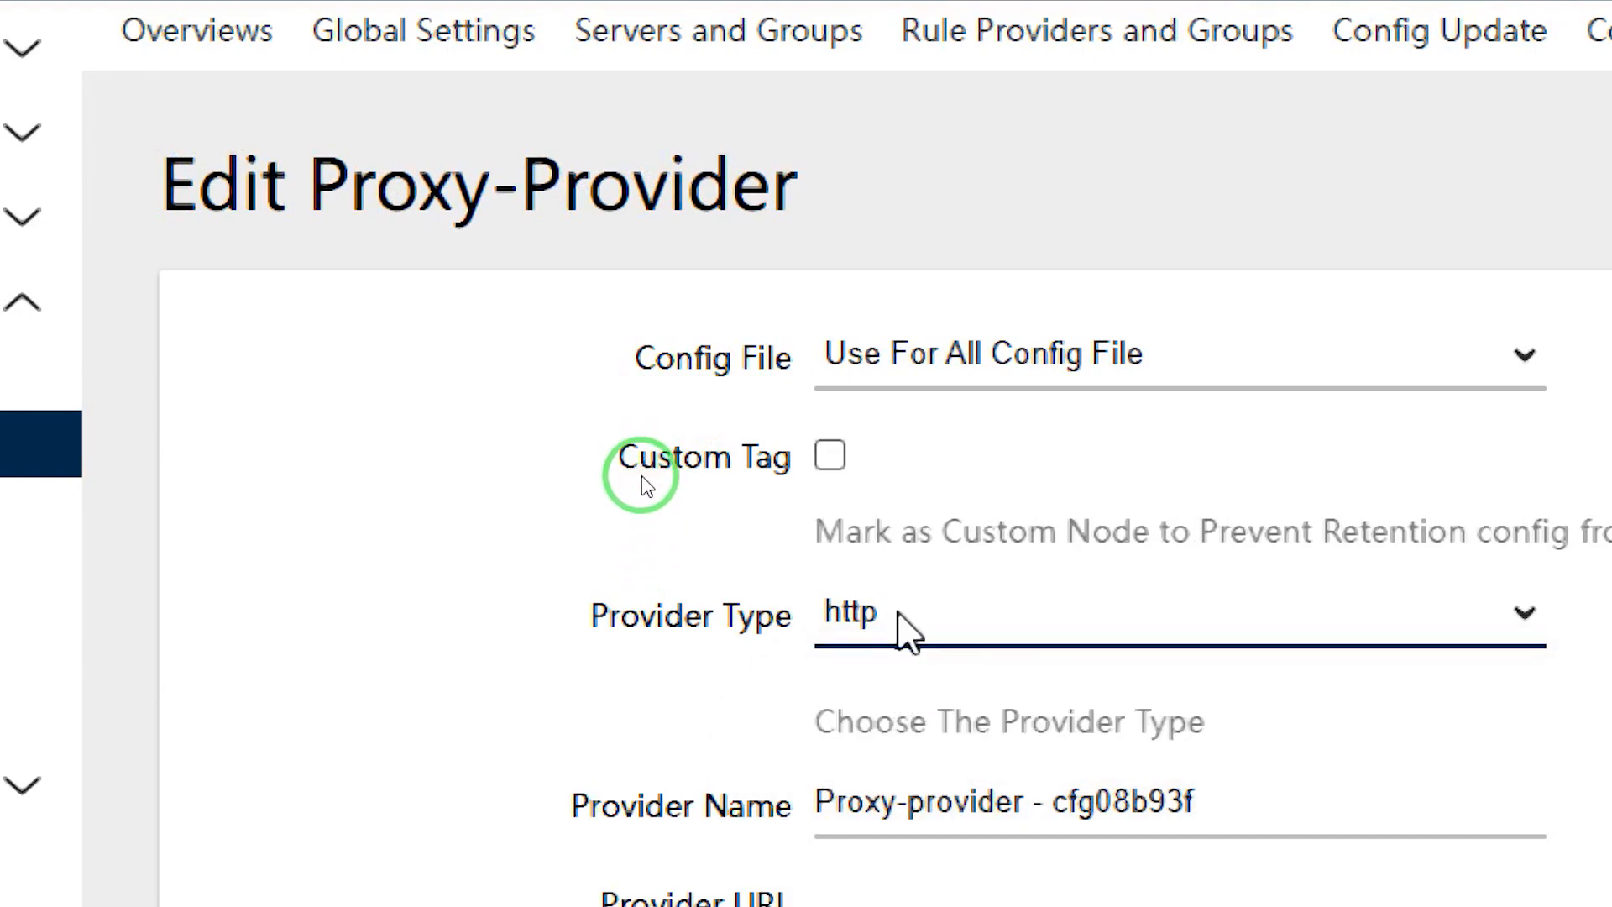
scroll(909, 629, "down", 5)
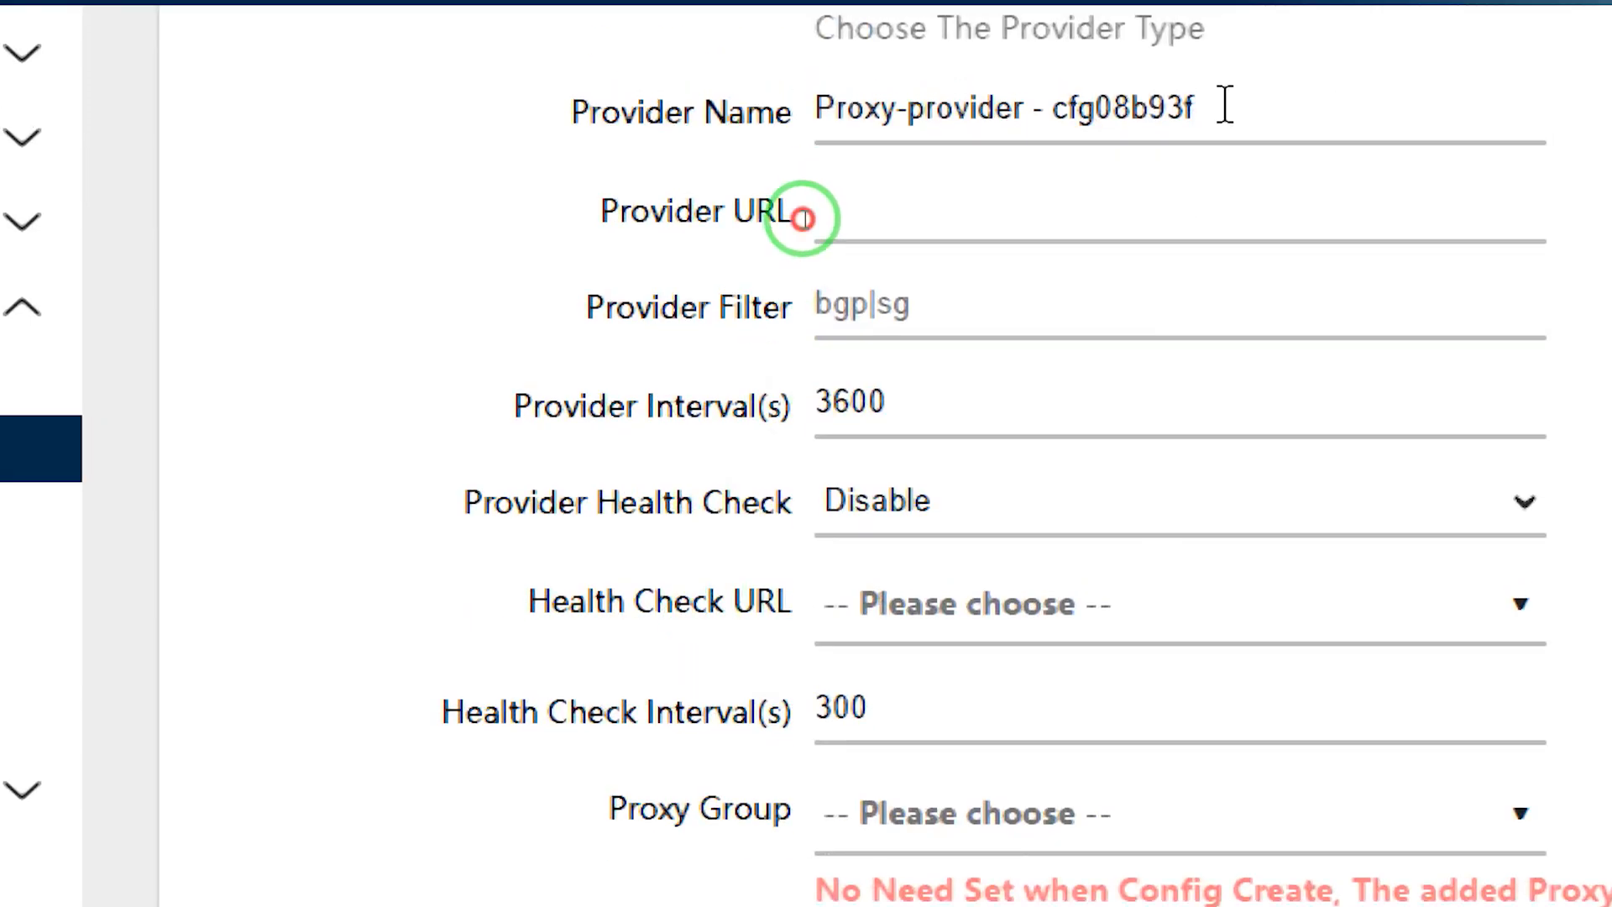
left_click_drag(1225, 105, 821, 105)
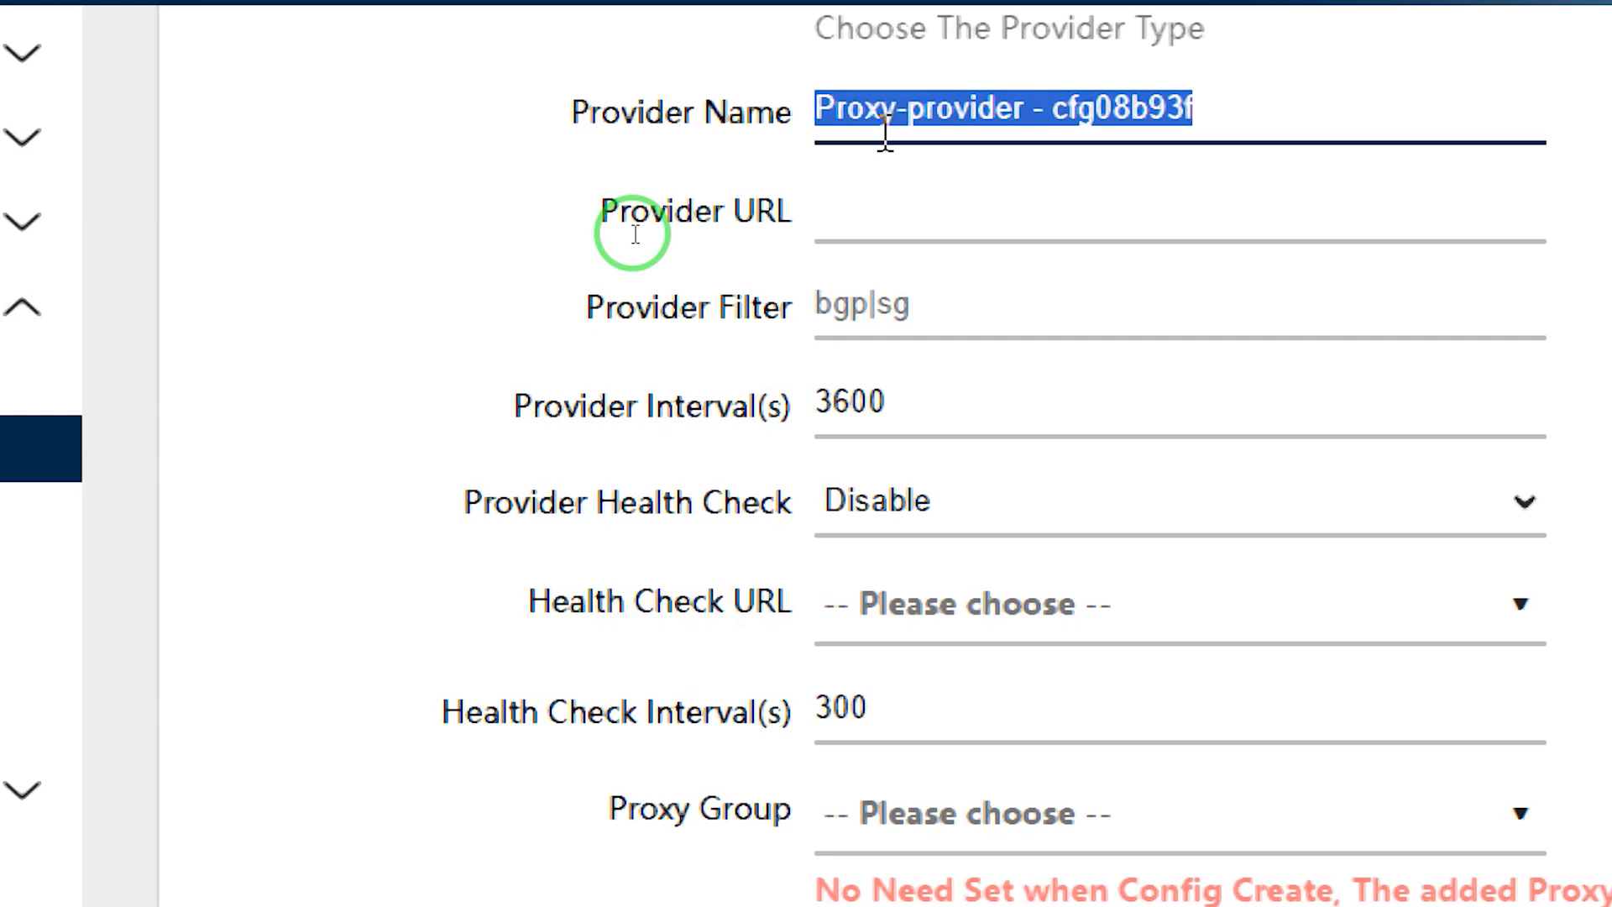
left_click(907, 208)
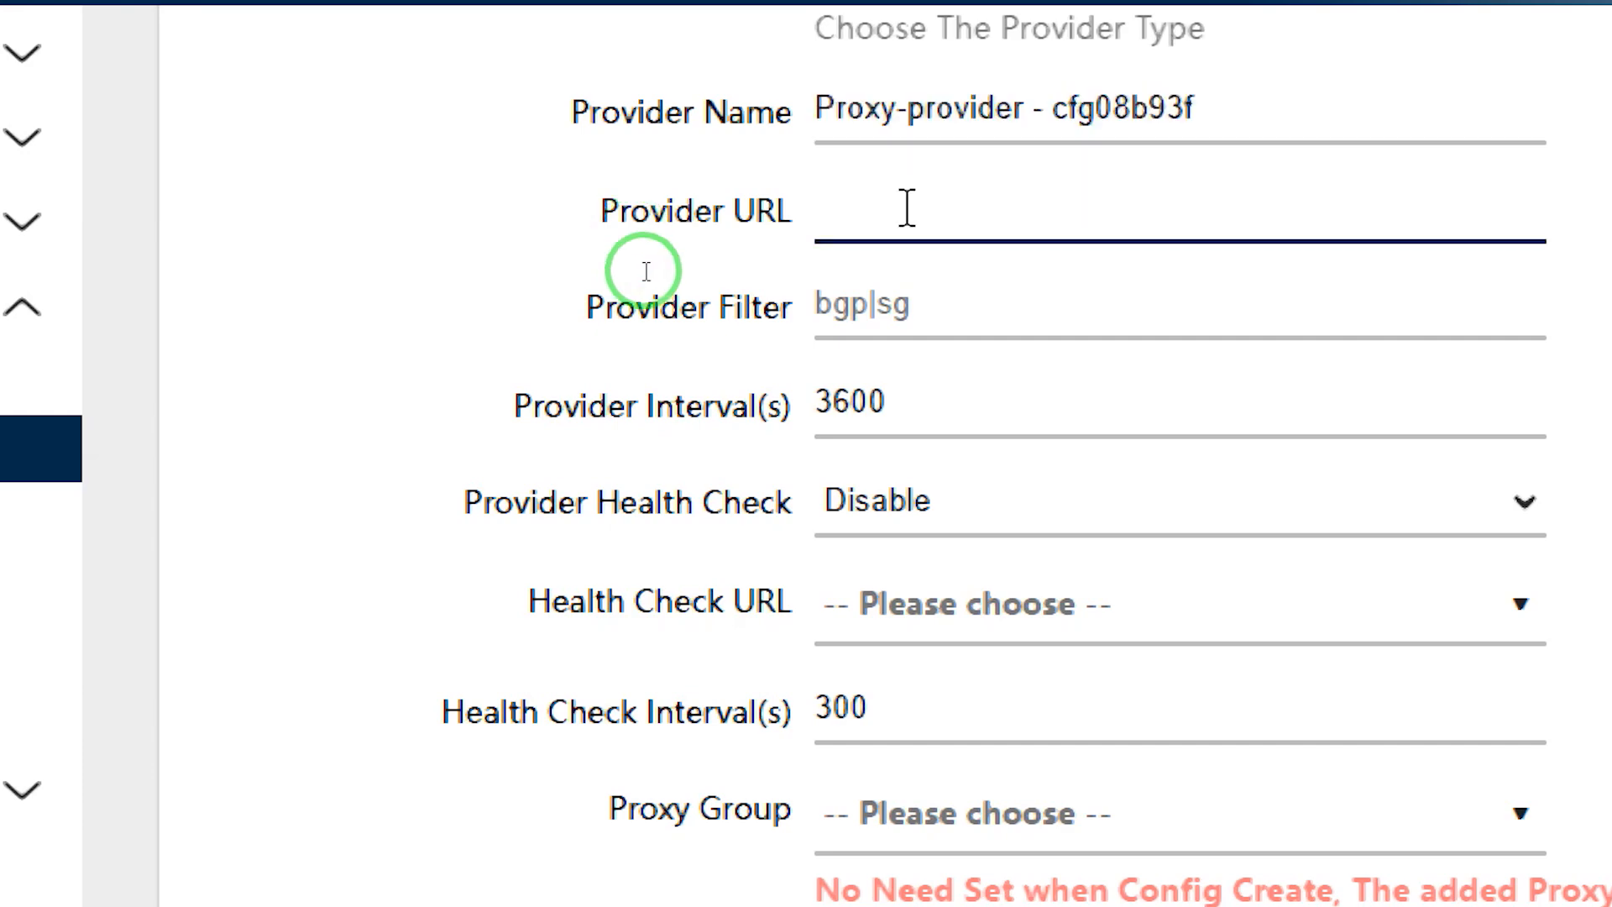
key("super")
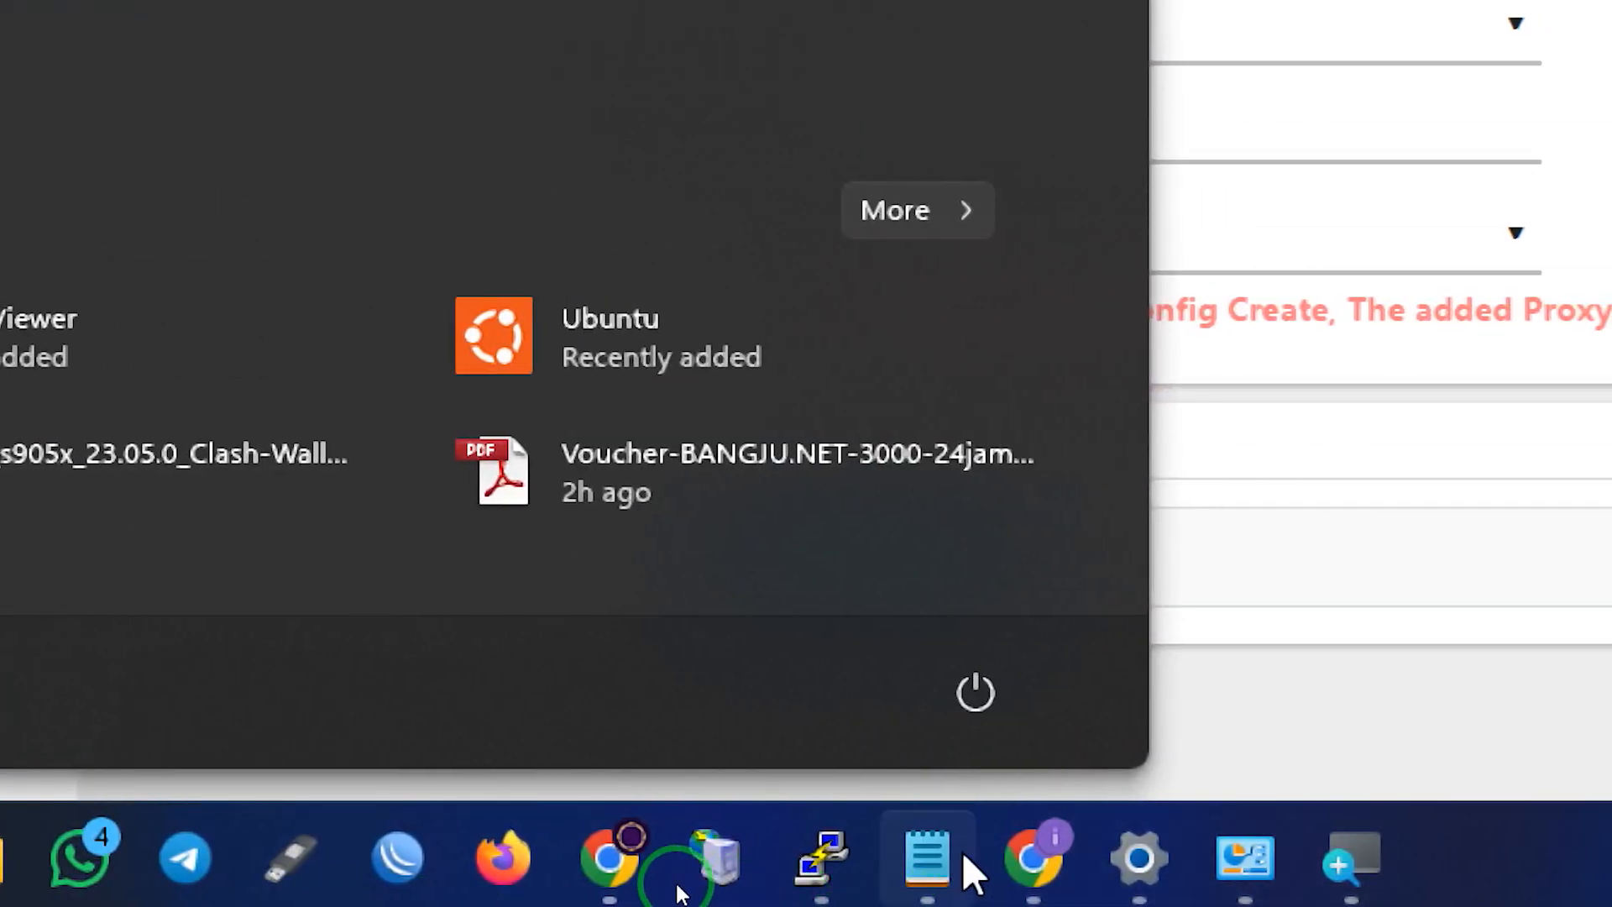
Copy the raw akun_github.yaml URL from Notepad for the provider's Provider URL
left_click(927, 857)
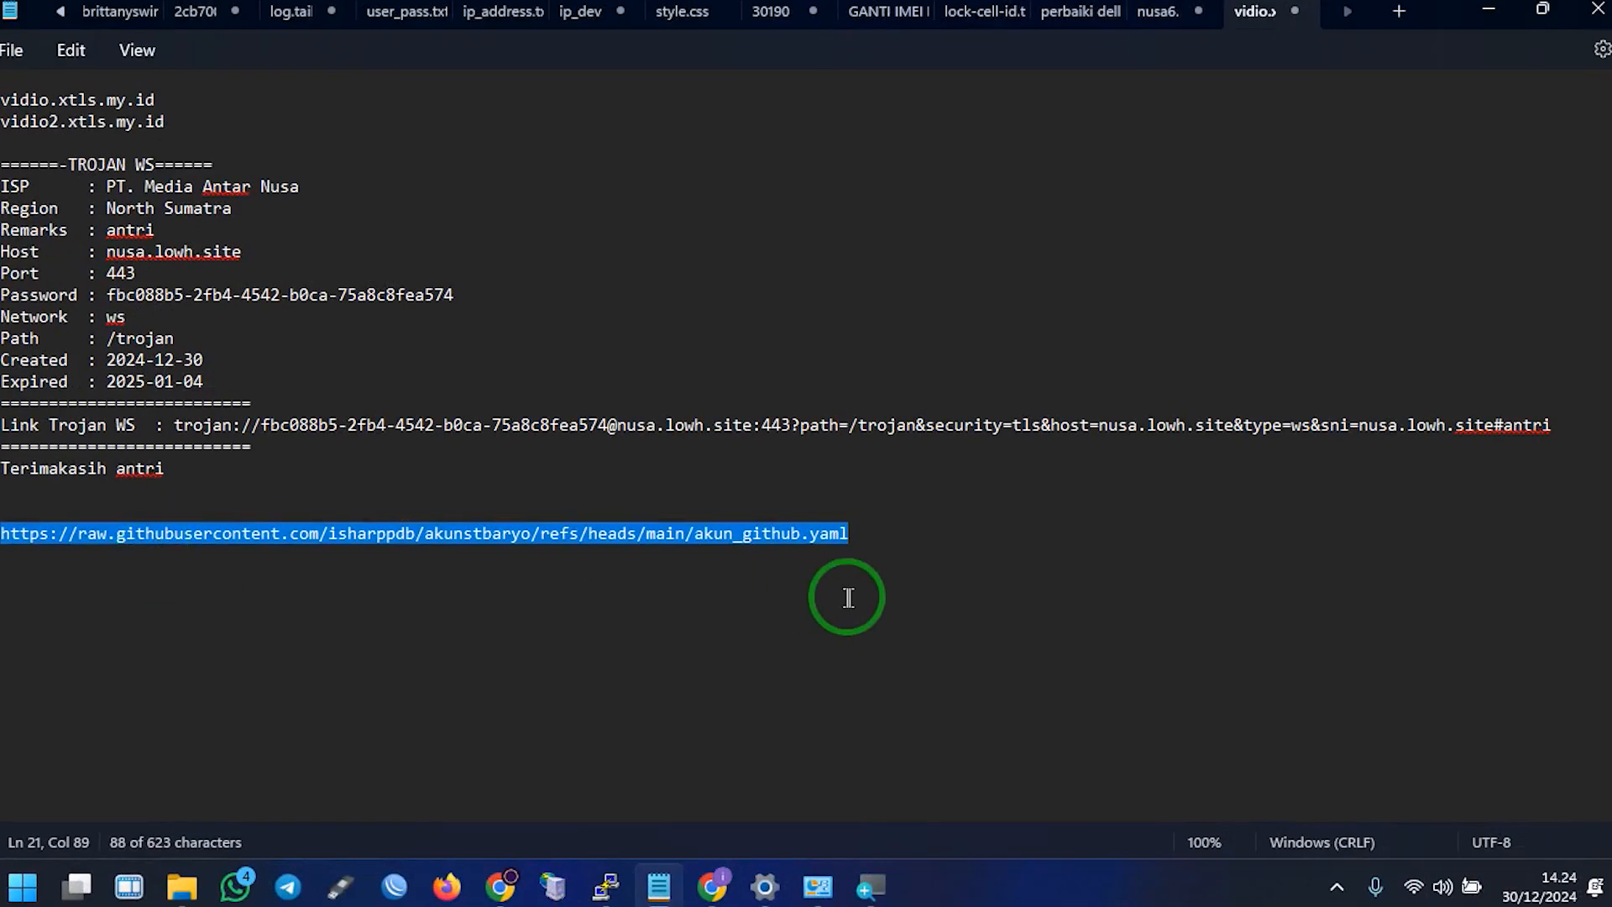
left_click(866, 573)
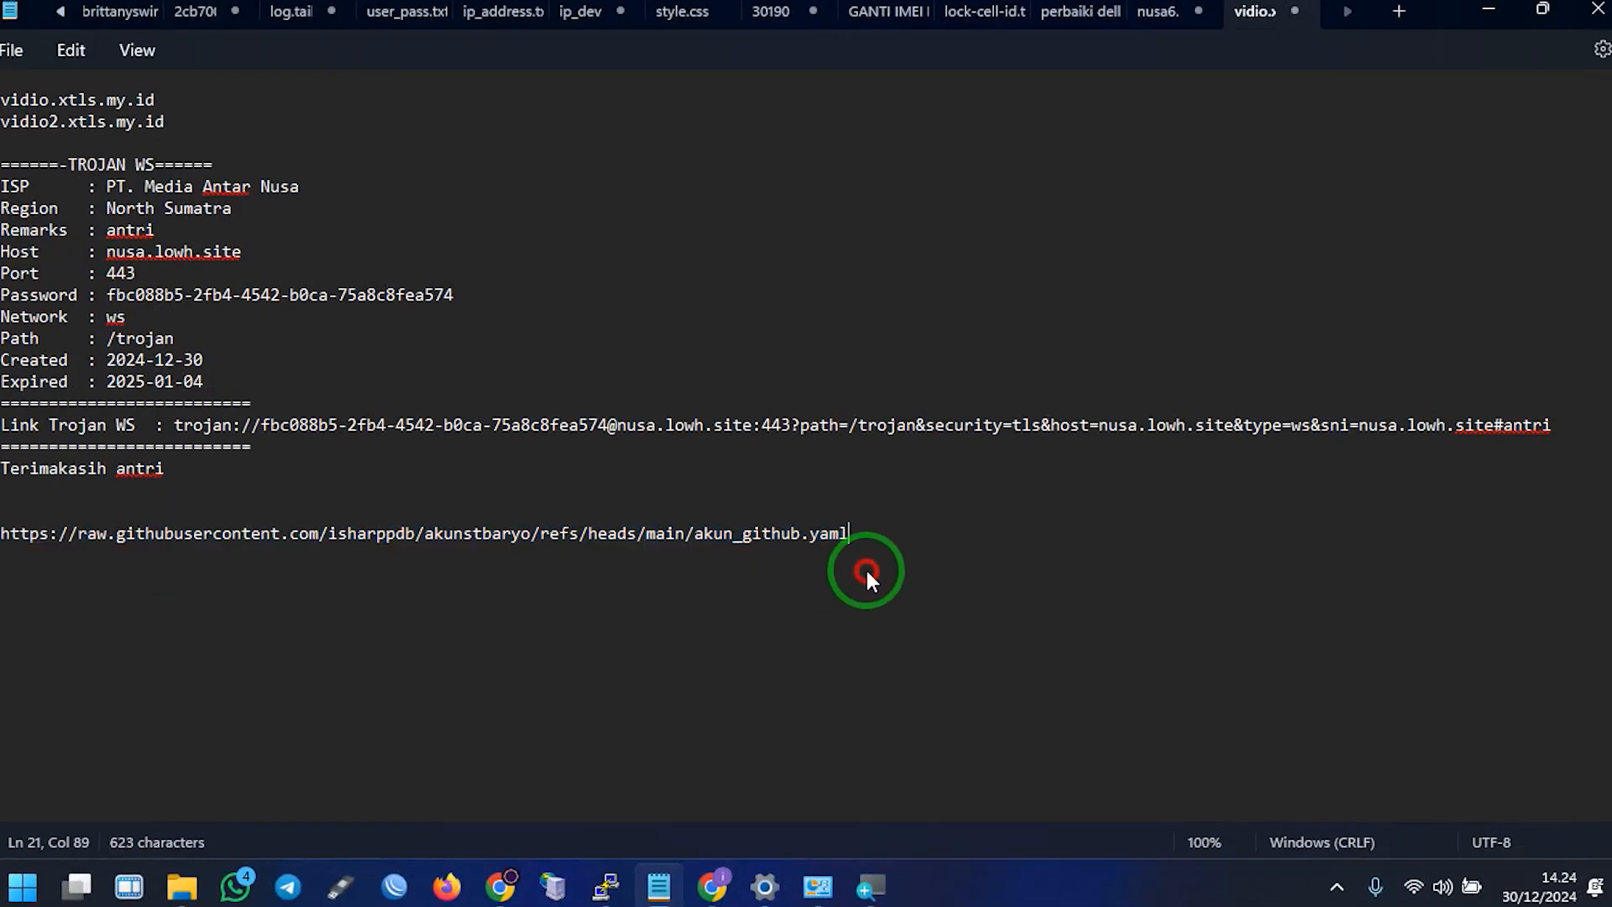
left_click_drag(873, 539, 3, 534)
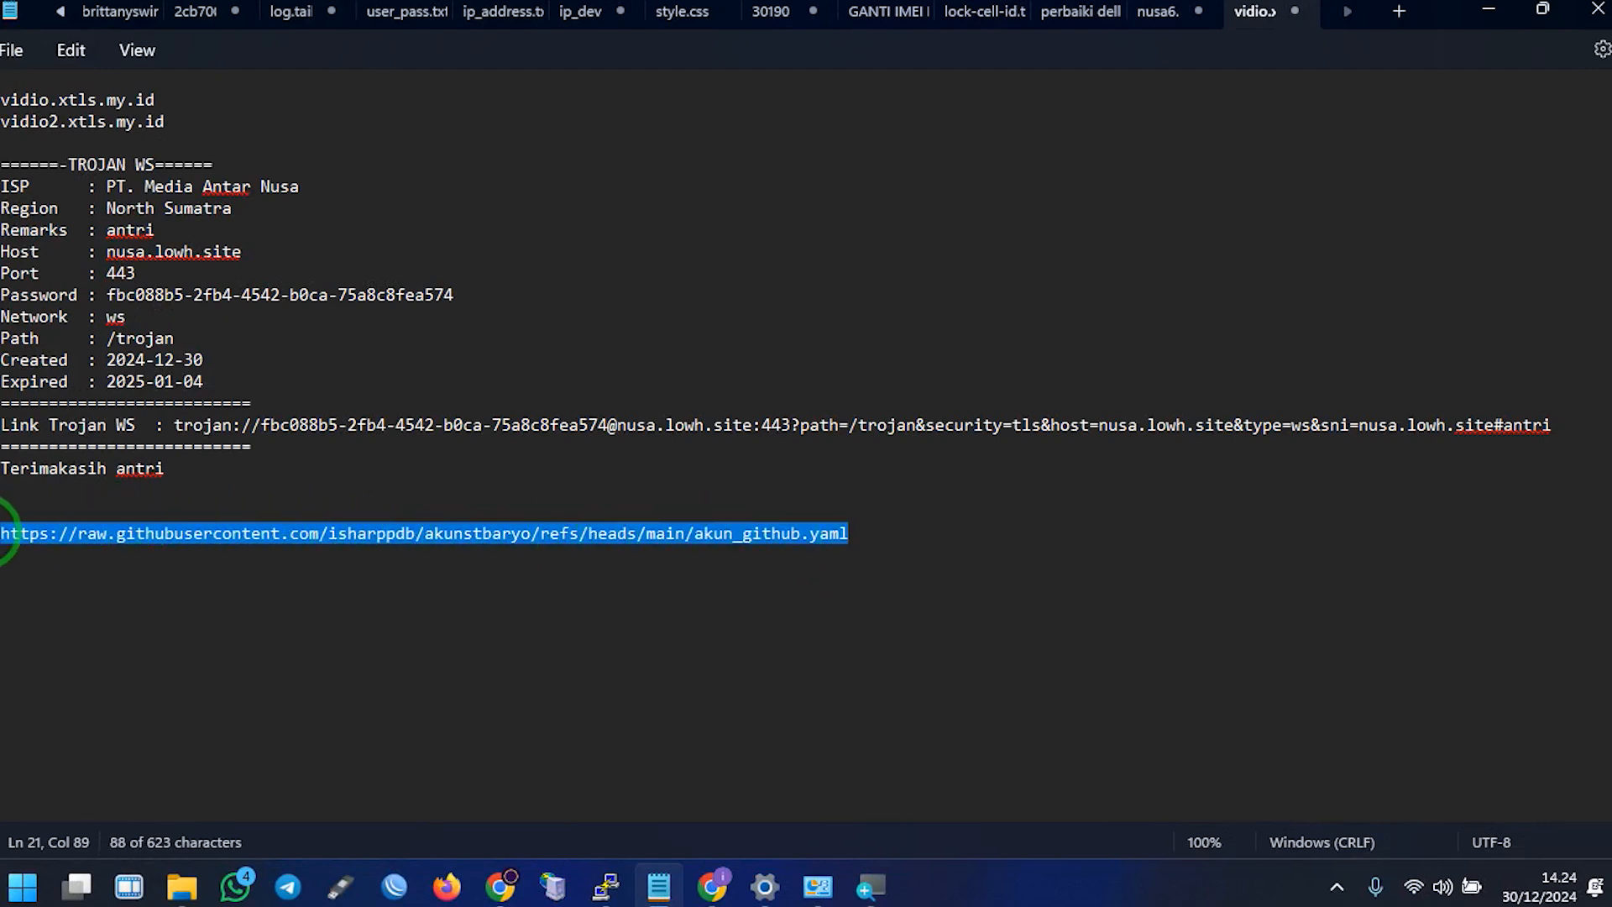
right_click(38, 529)
left_click(79, 192)
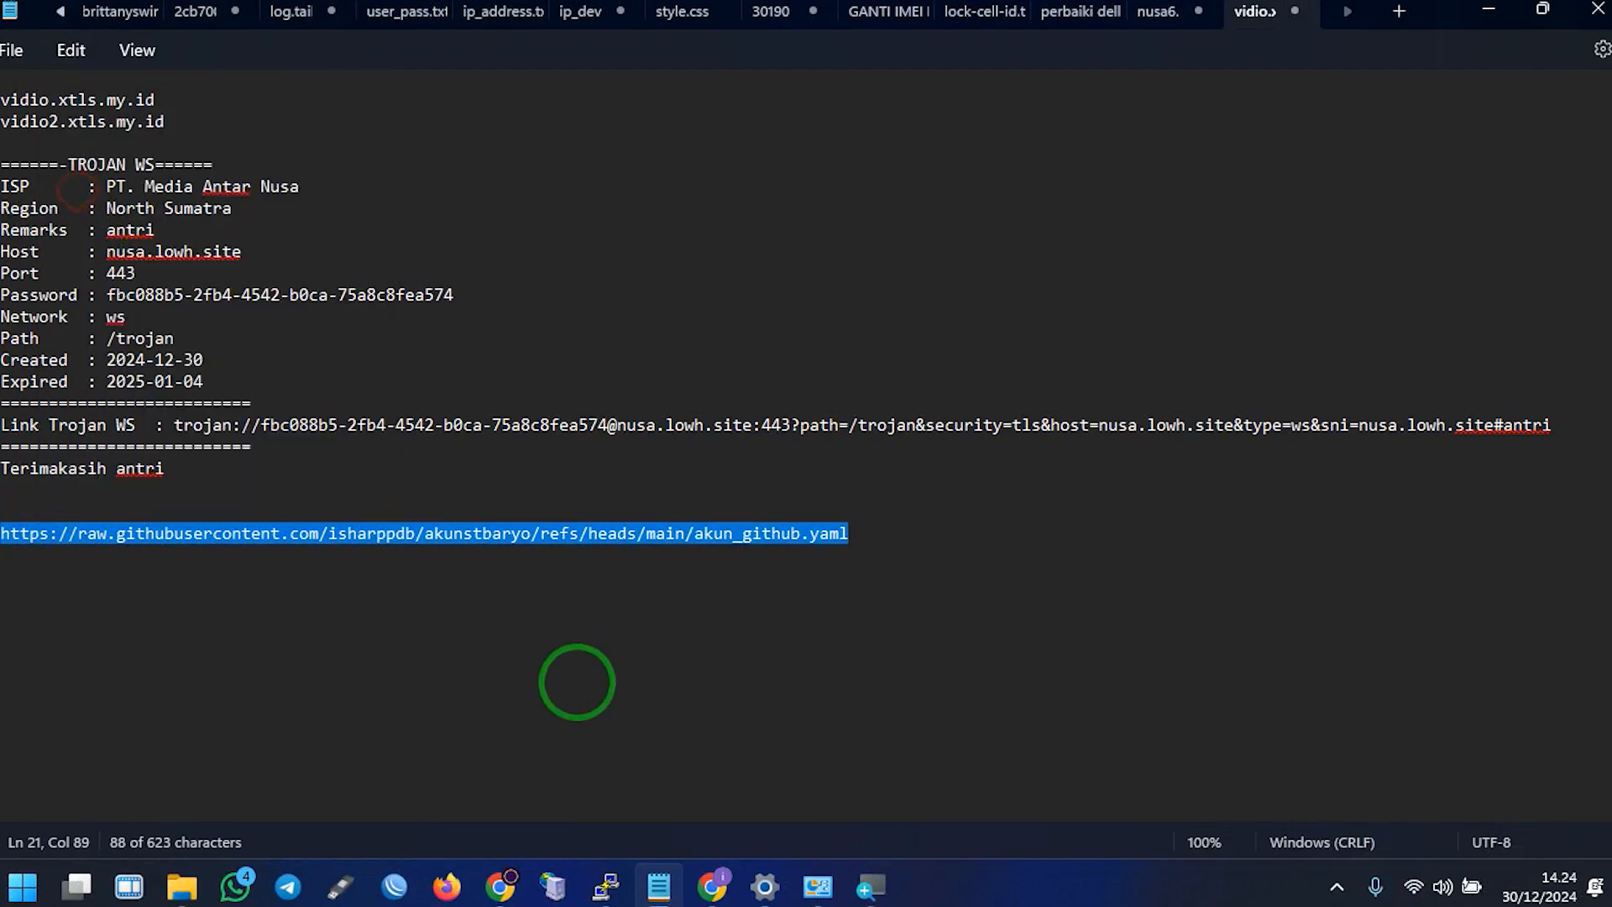
left_click(531, 884)
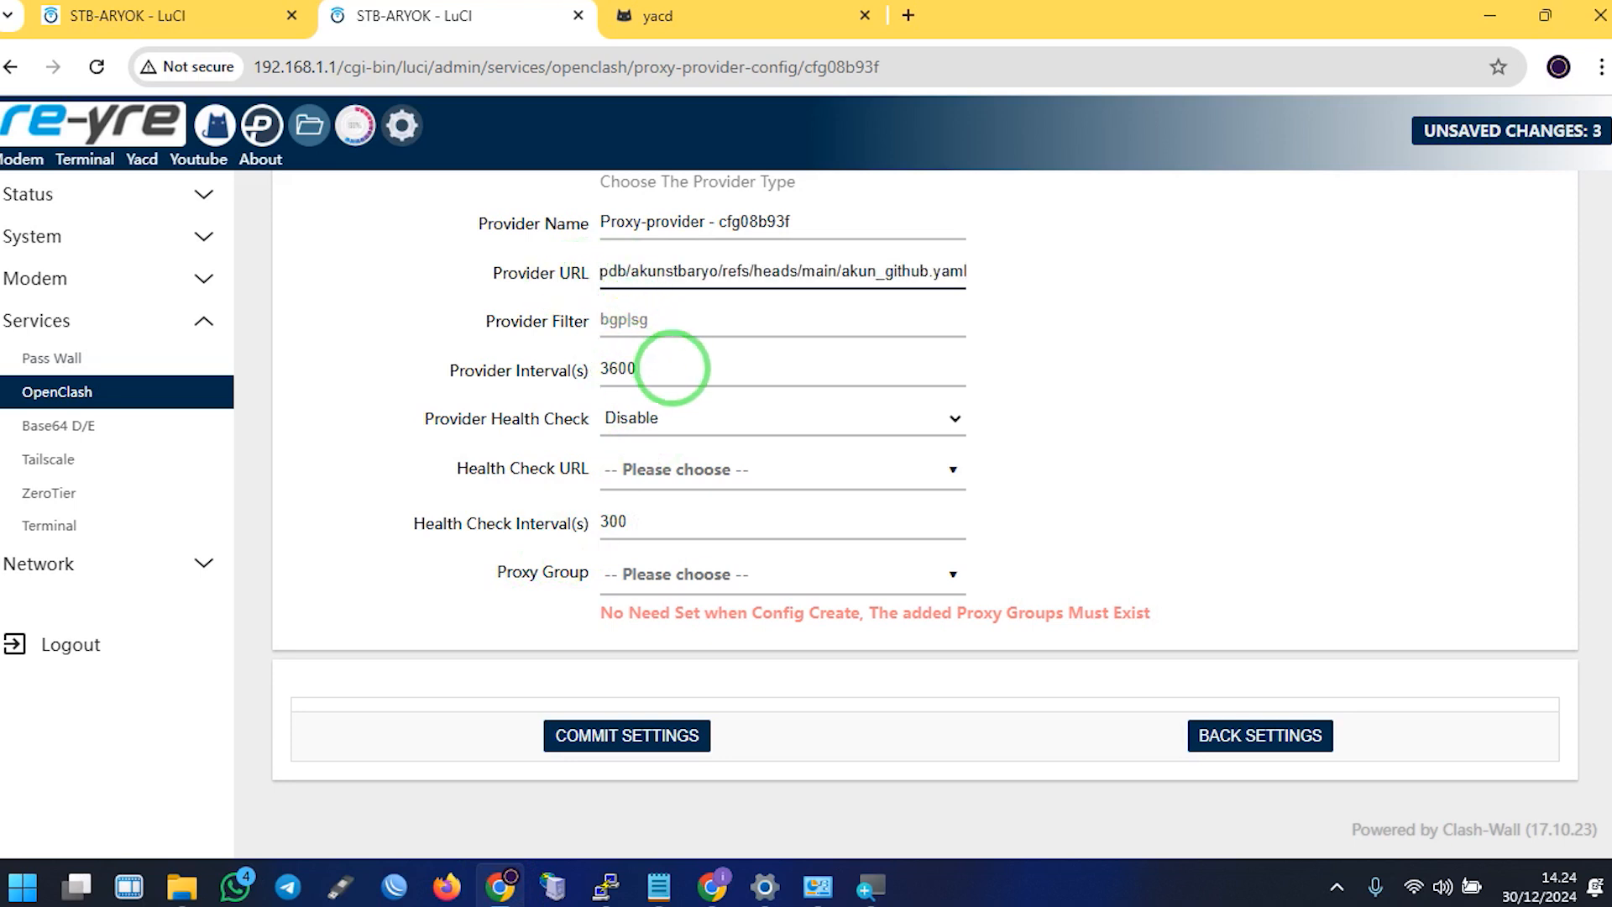
Enable the provider health check using the gstatic generate_204 URL
left_click_drag(671, 368, 565, 390)
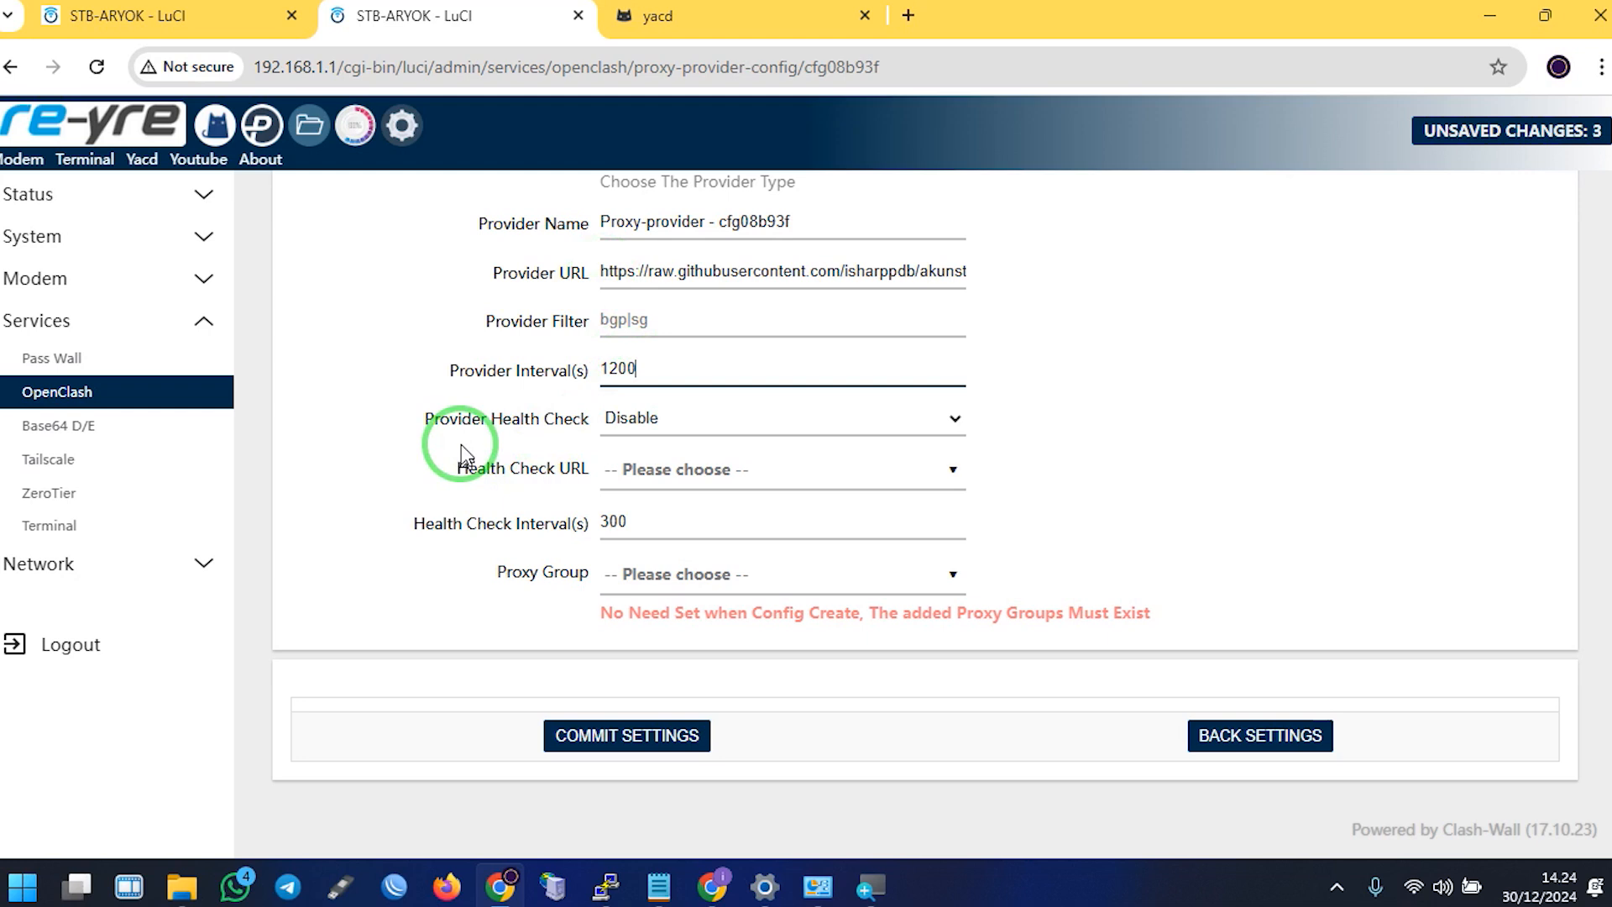
left_click(671, 417)
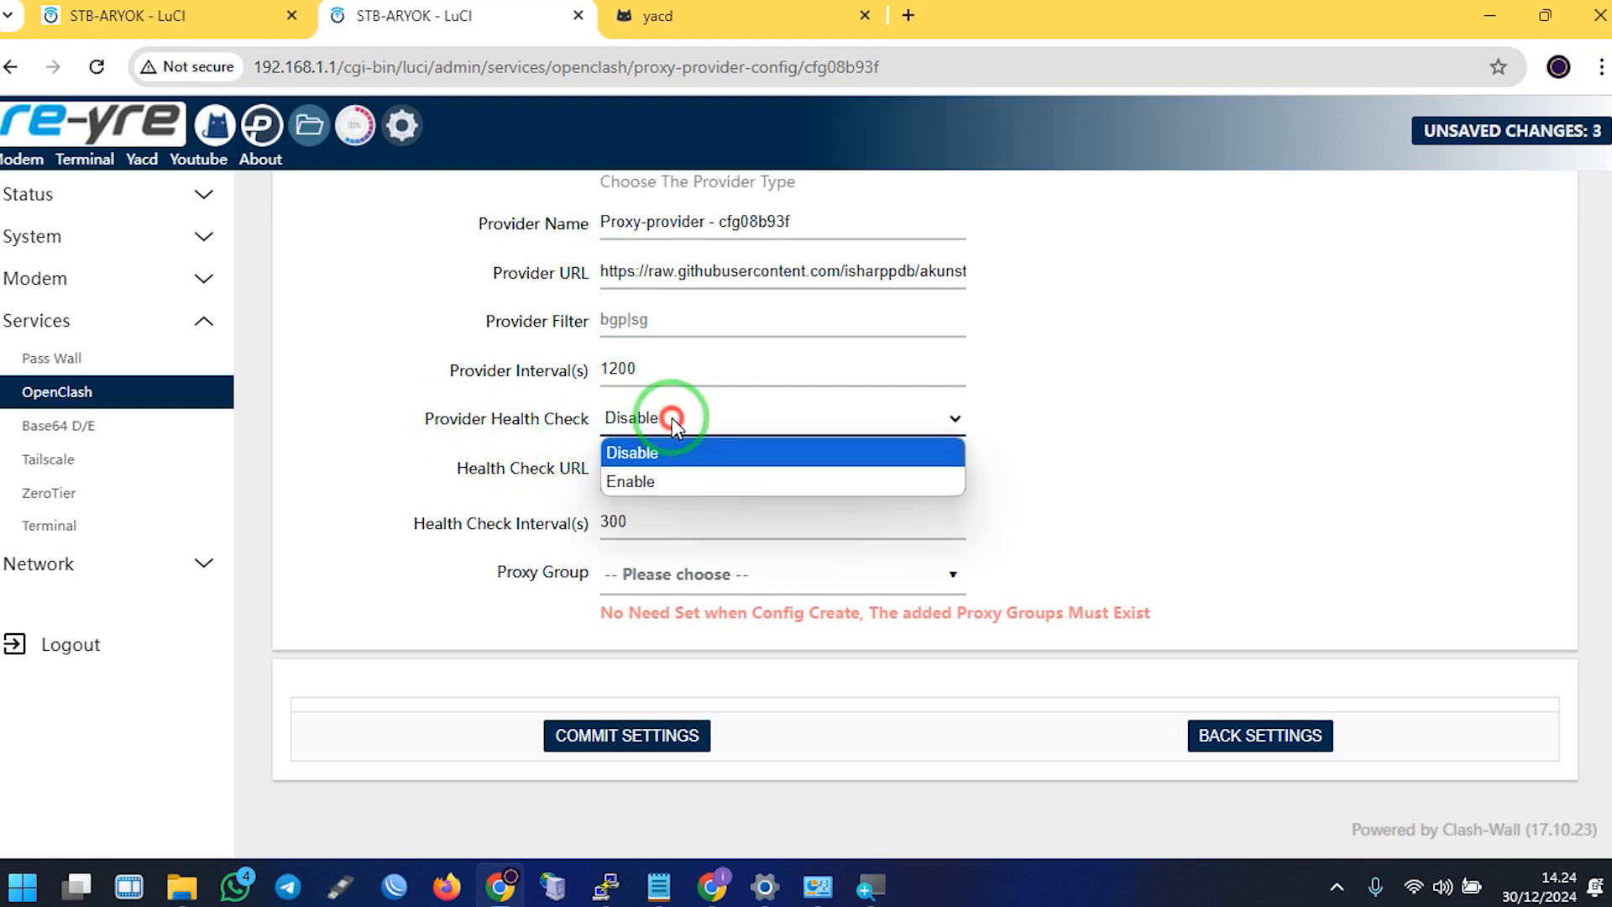
left_click(669, 476)
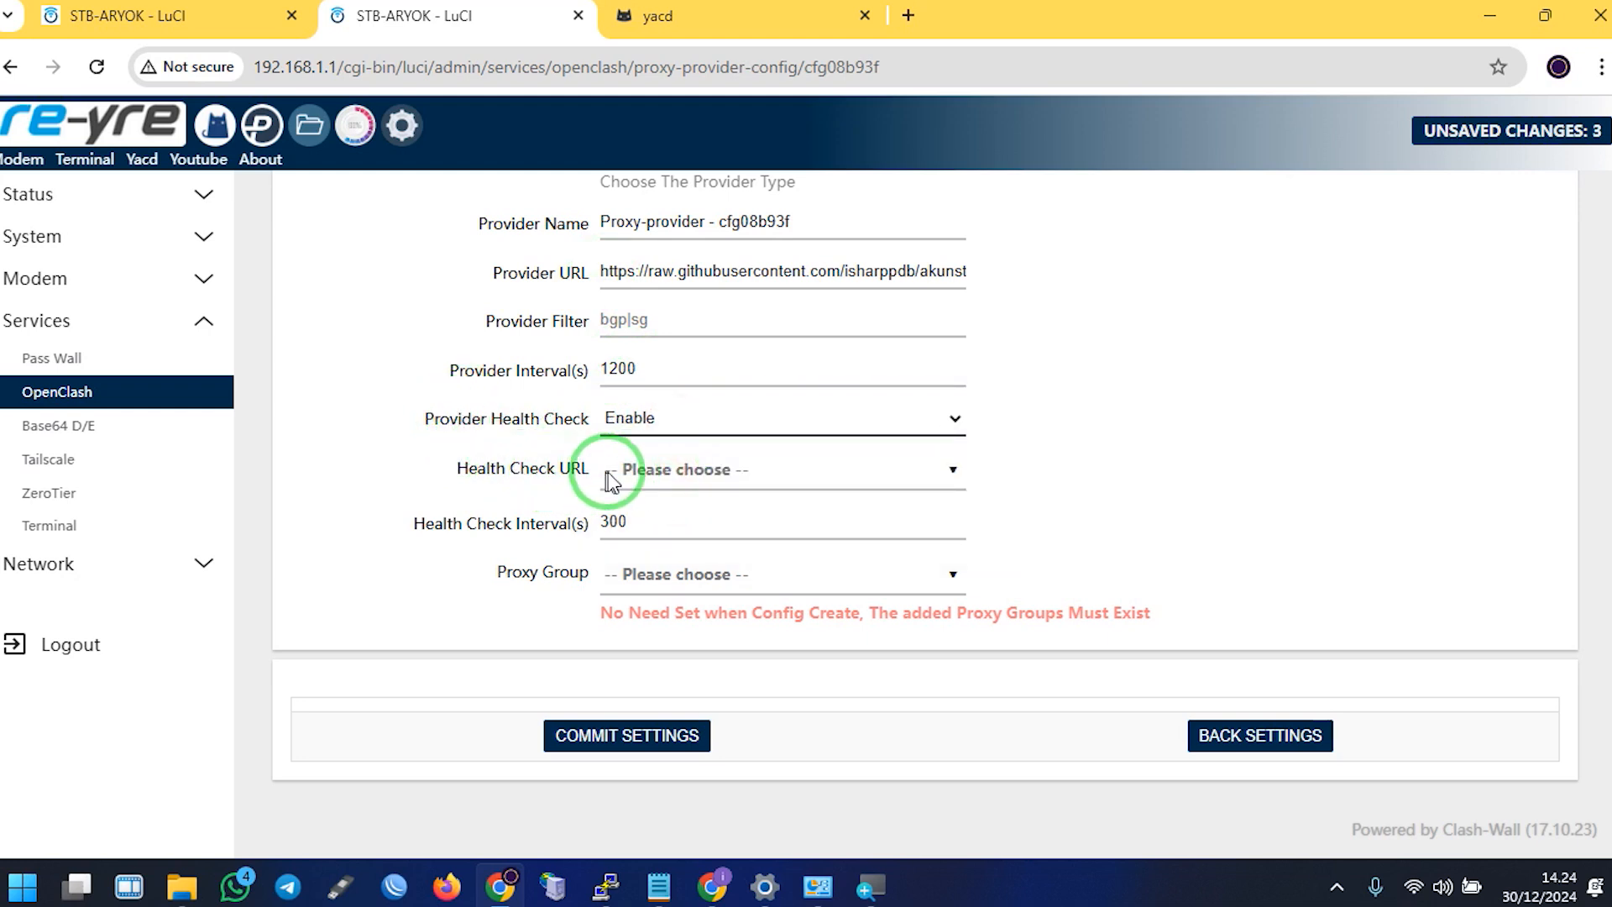
left_click(658, 471)
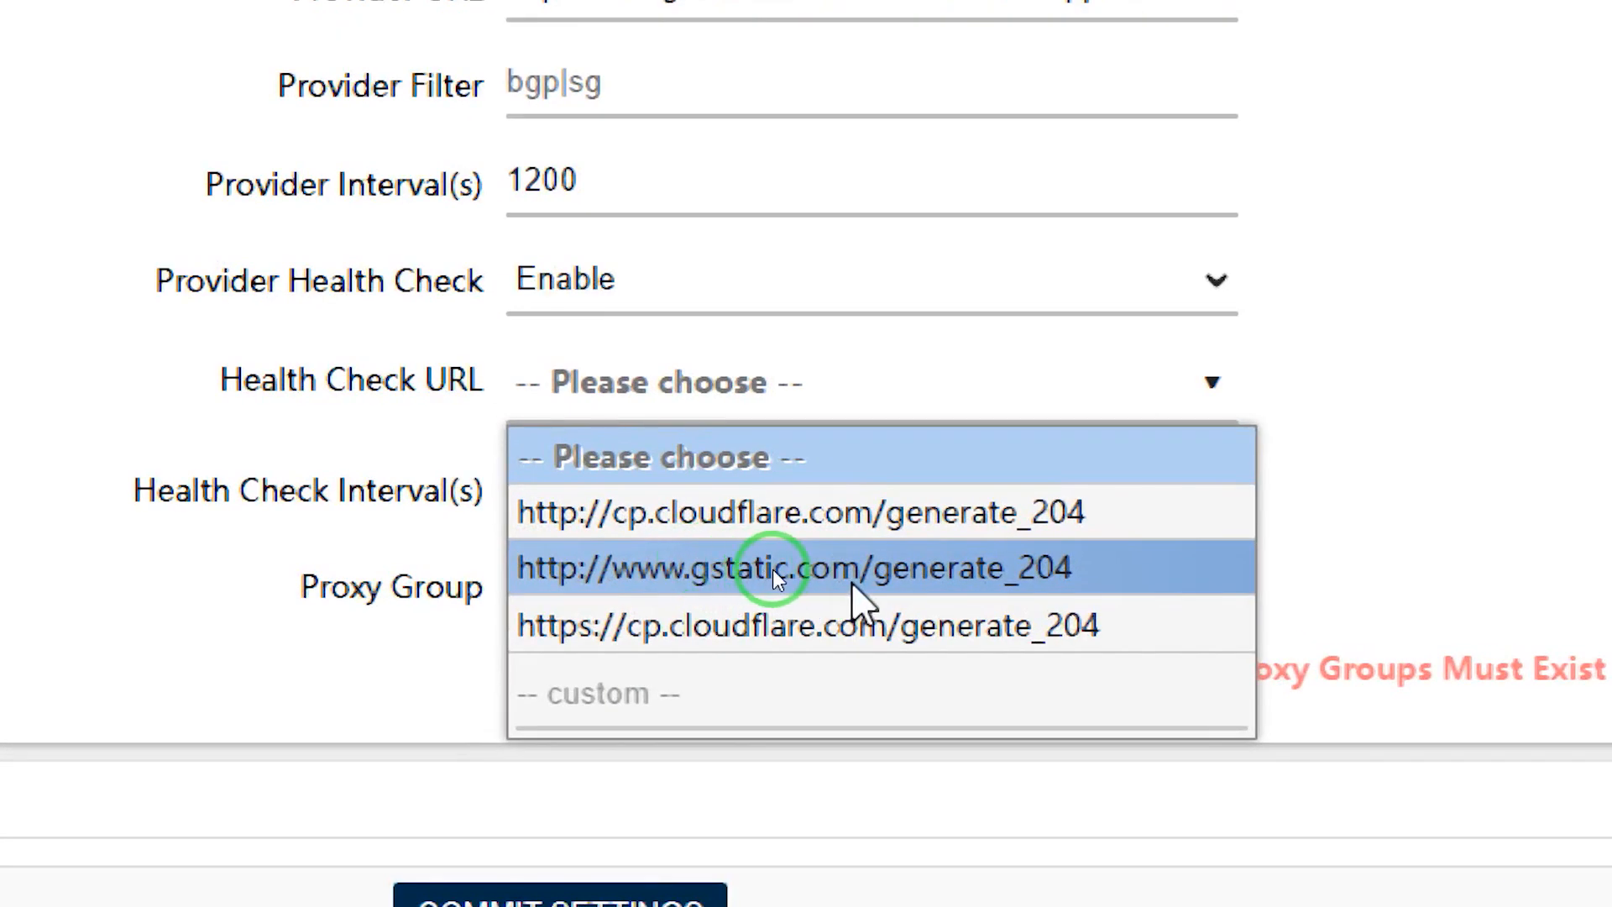
left_click(764, 571)
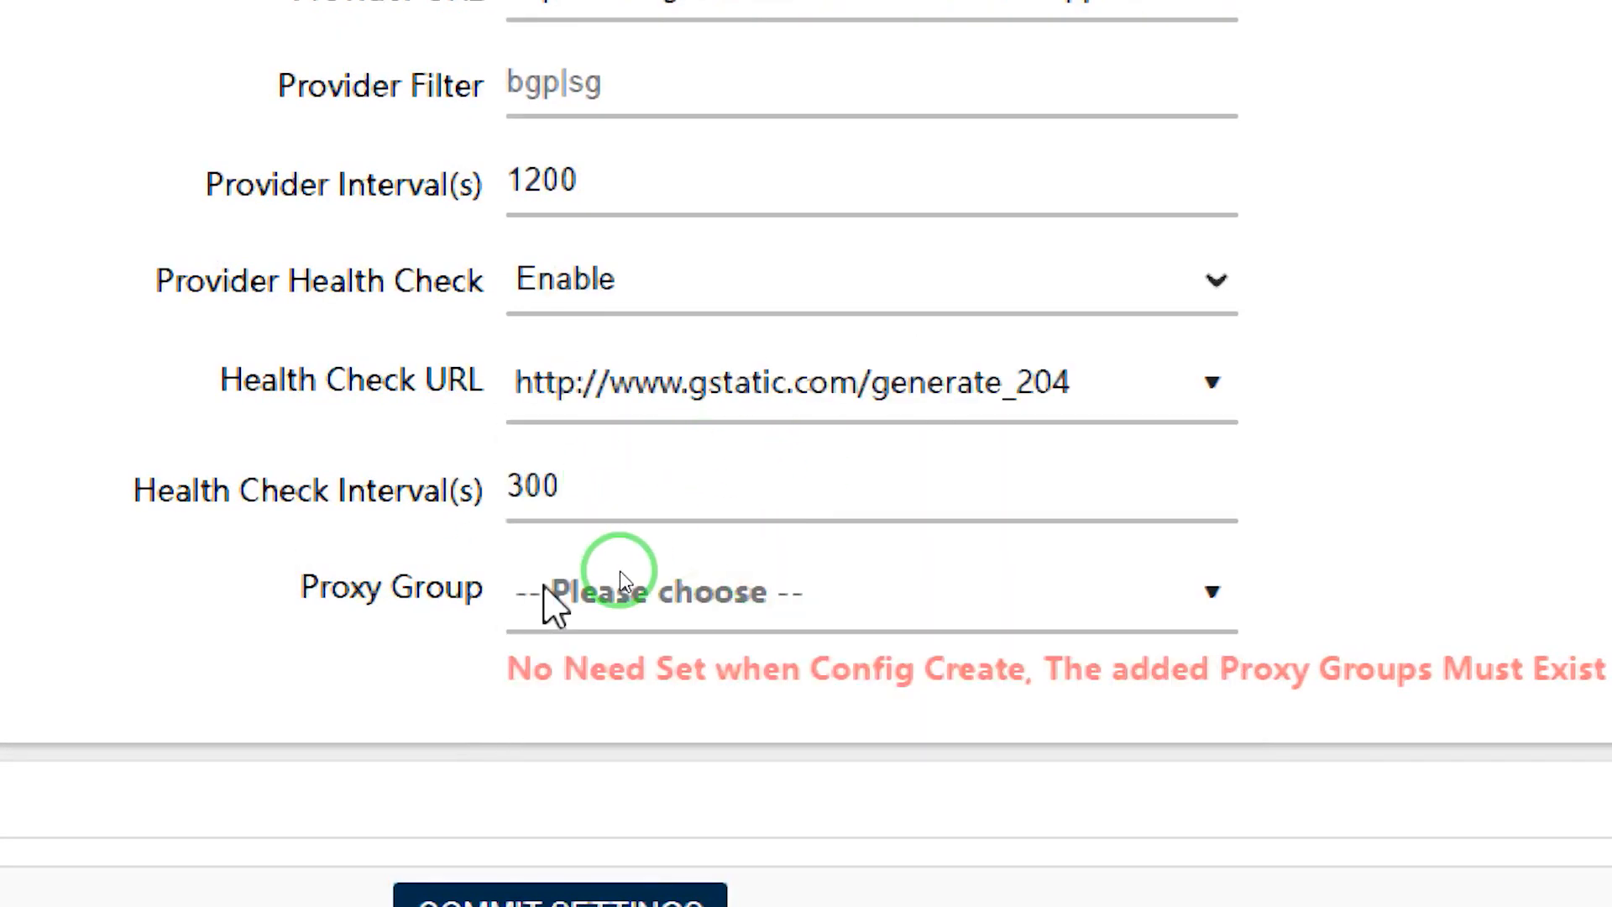
Set the health check interval to 66 and attach the provider to proxy group INJECT
left_click_drag(666, 522, 510, 537)
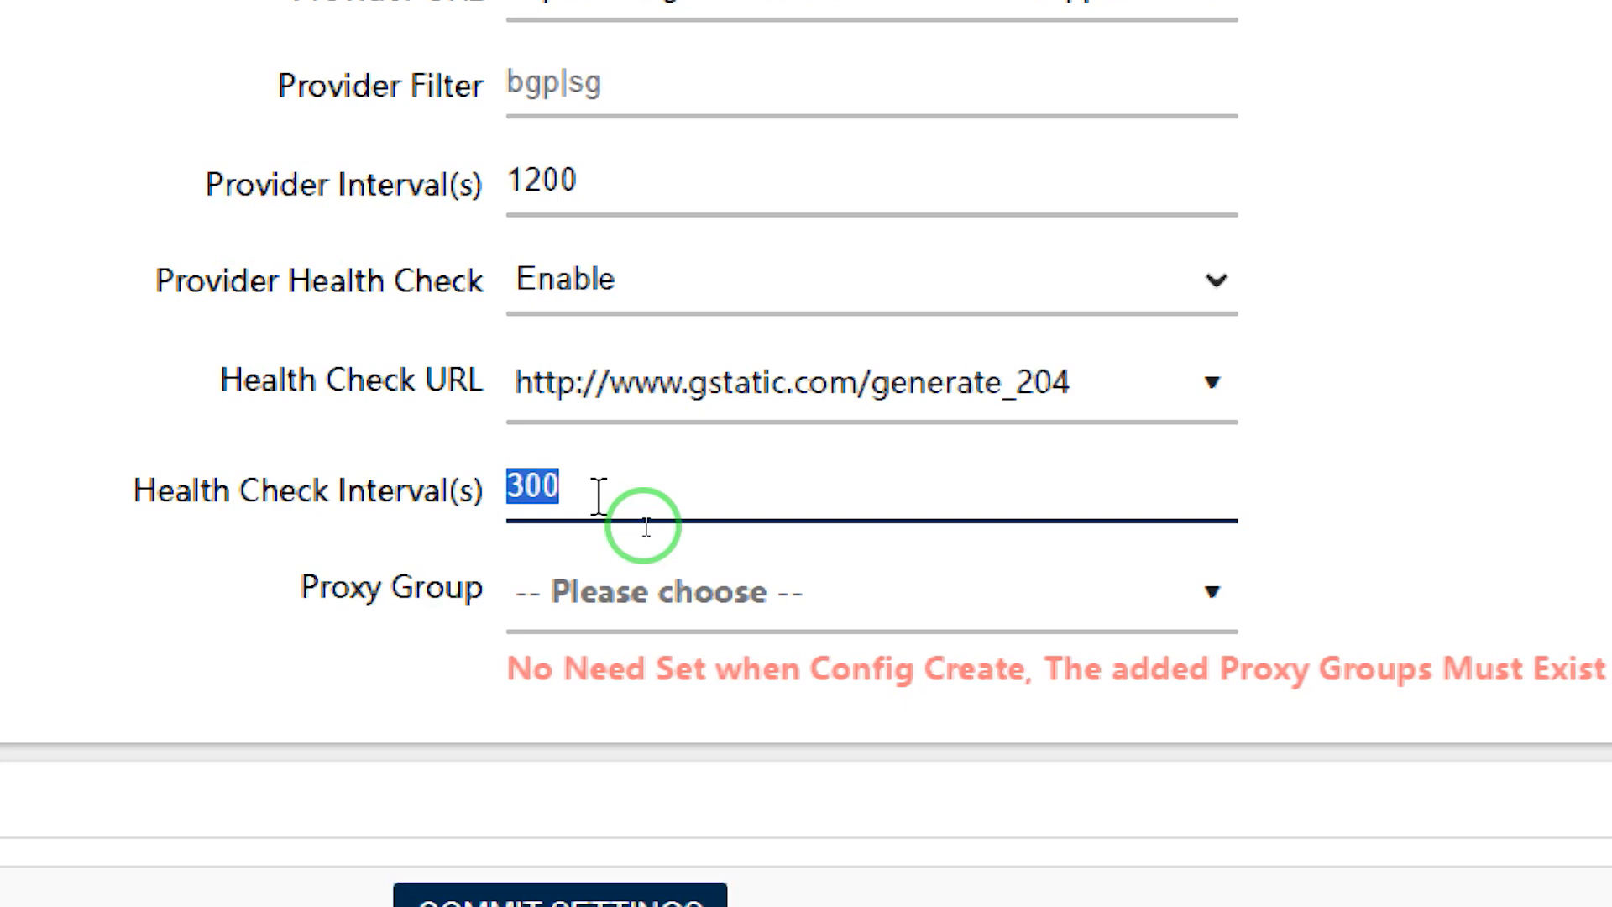
type("66")
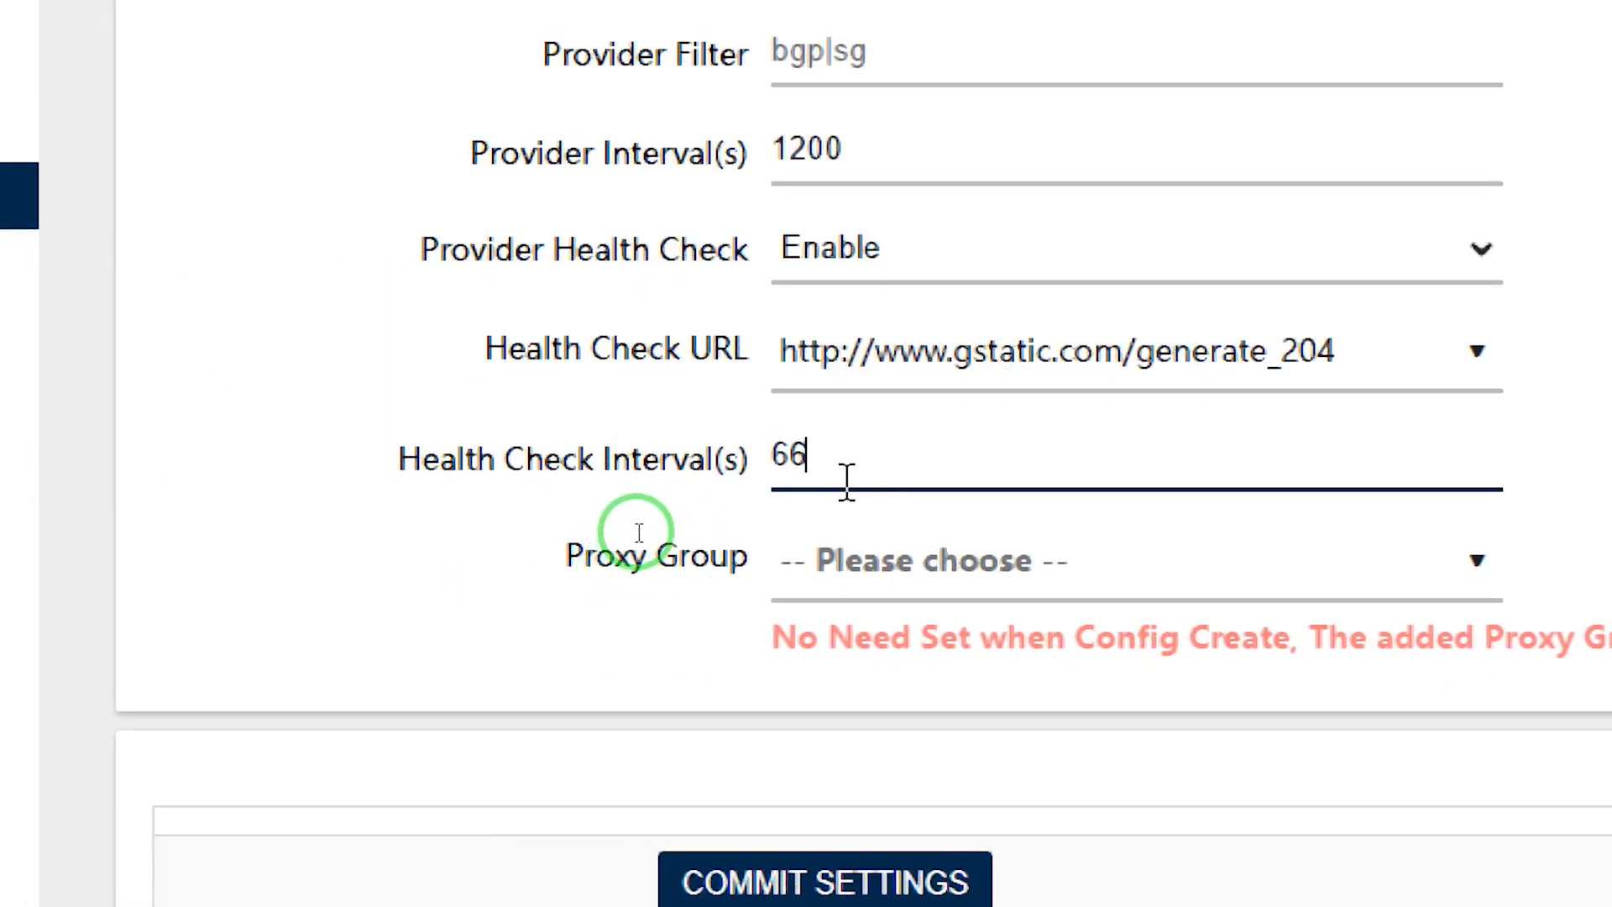
double_click(804, 456)
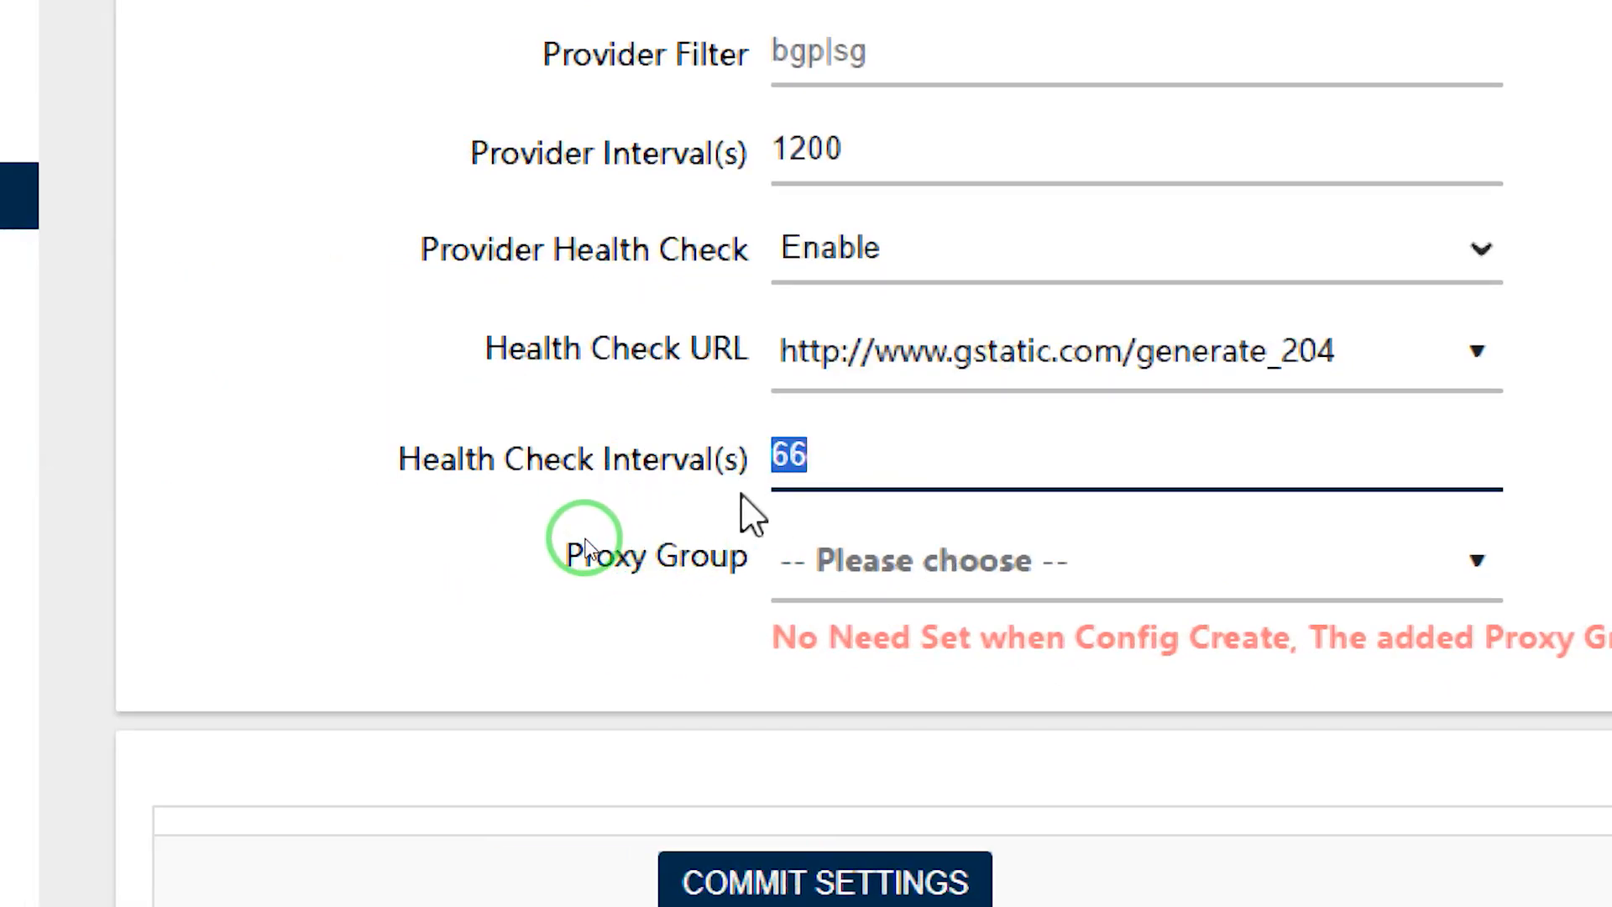
left_click_drag(567, 588, 788, 593)
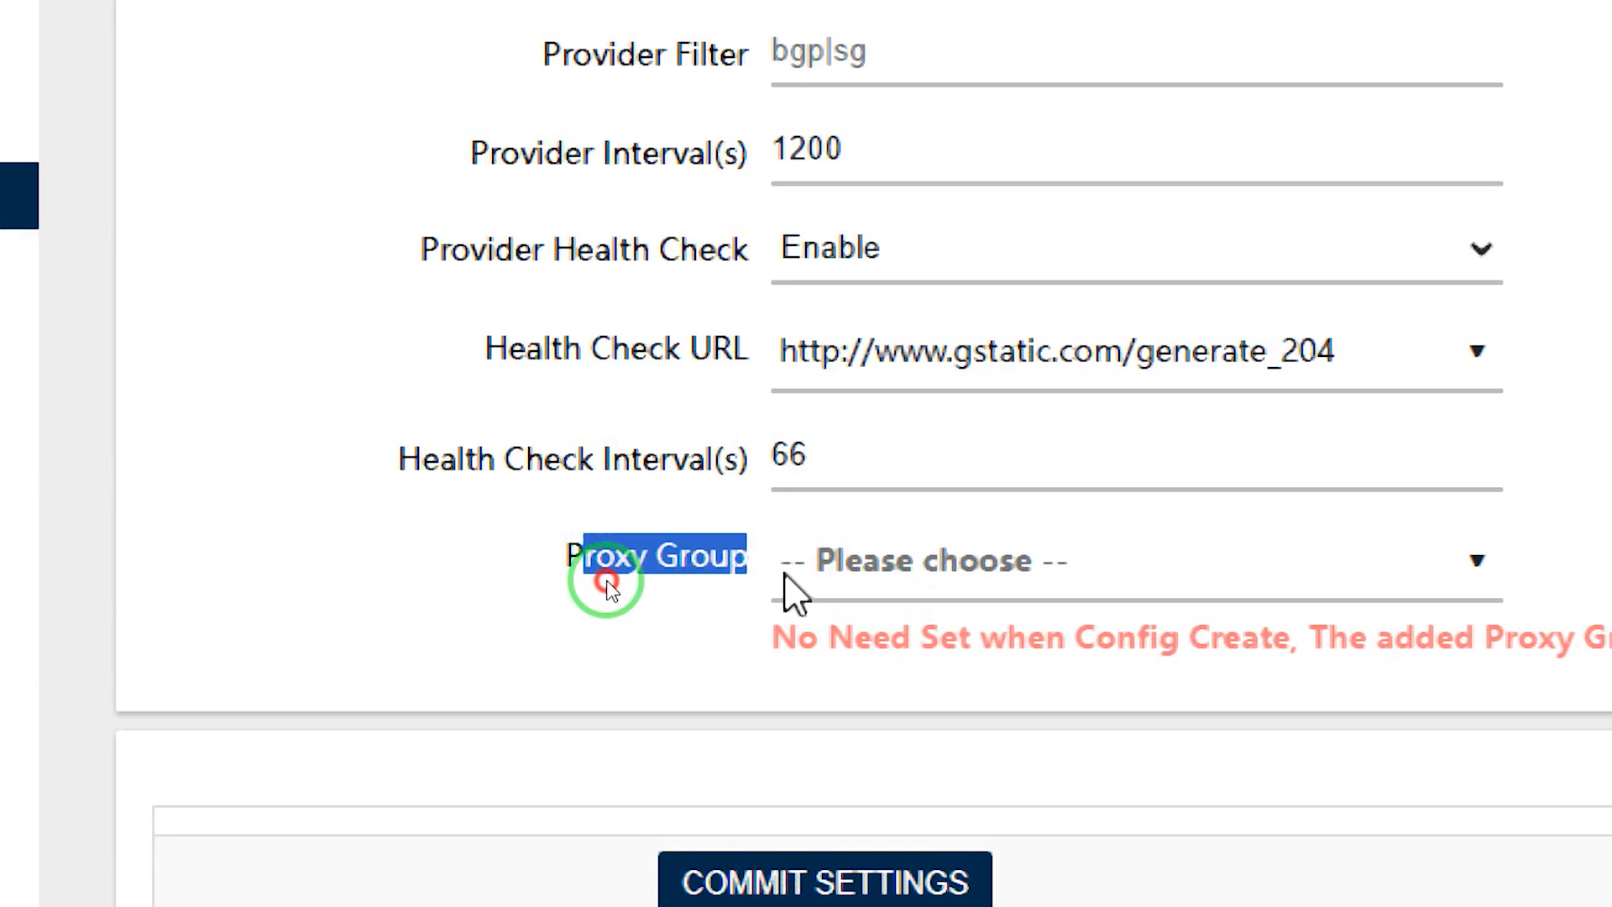
left_click(1096, 592)
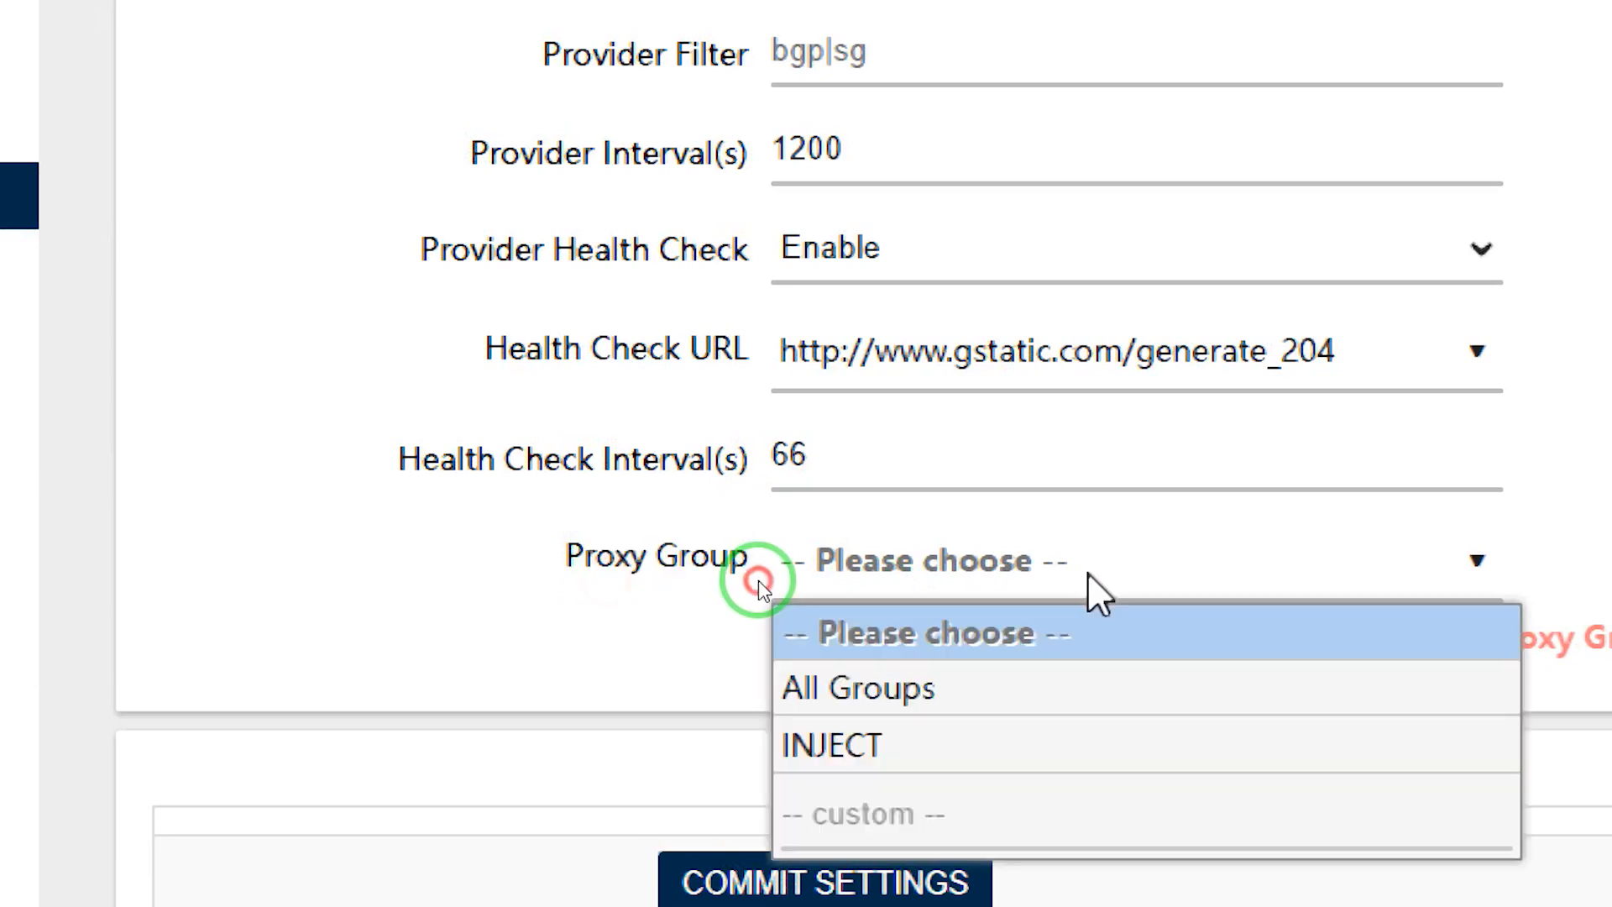
left_click(827, 747)
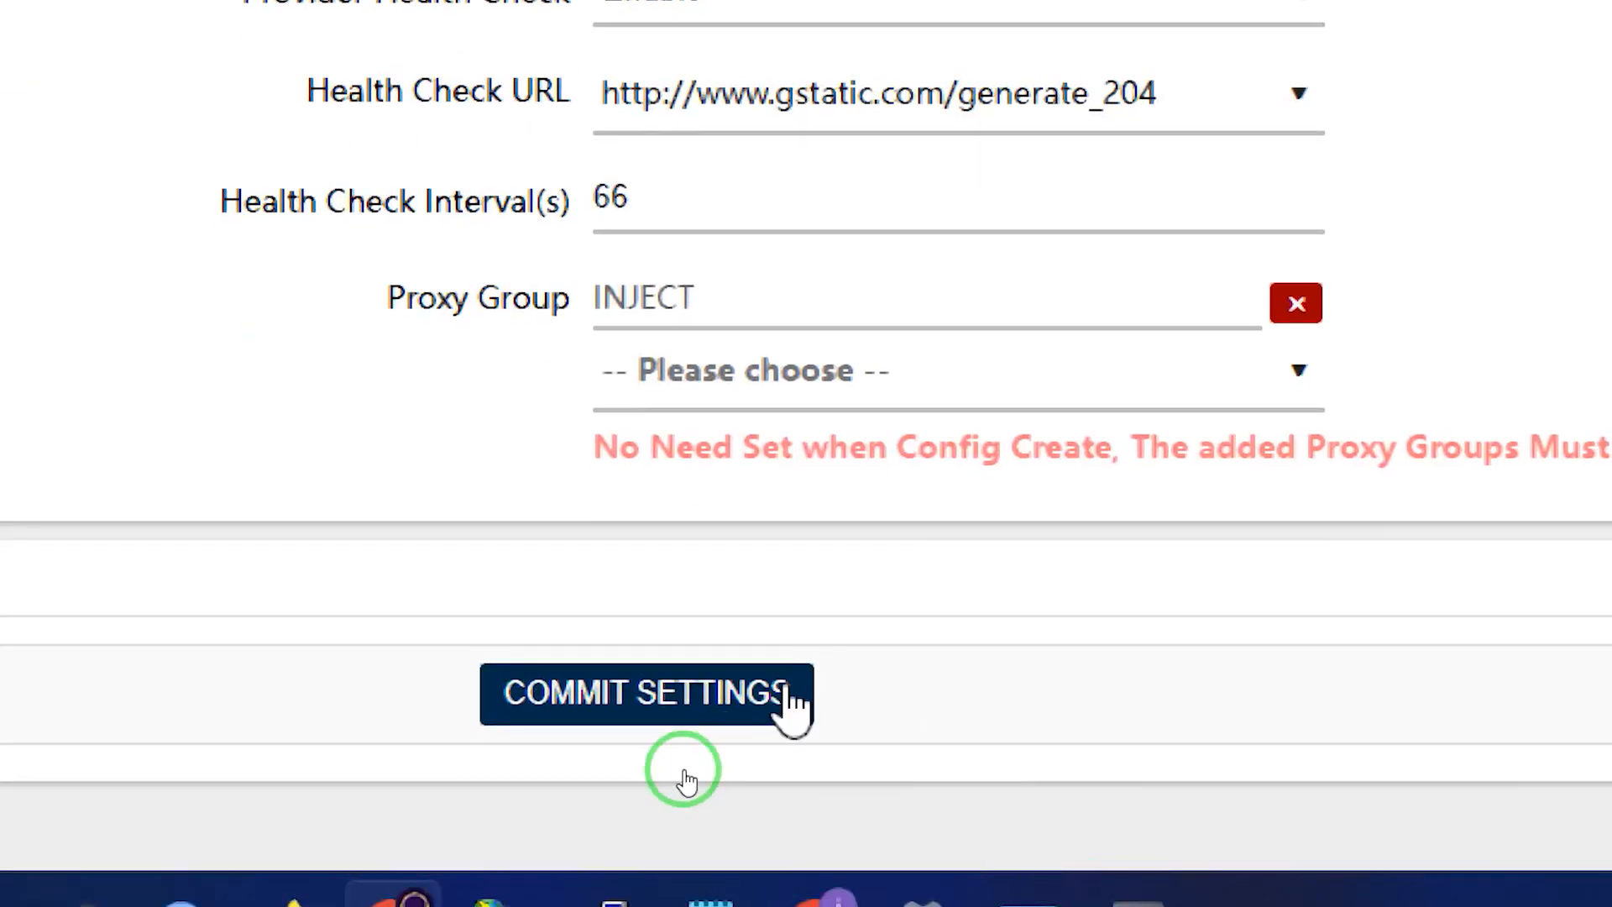
Commit the new proxy provider and apply the OpenClash settings
left_click(680, 710)
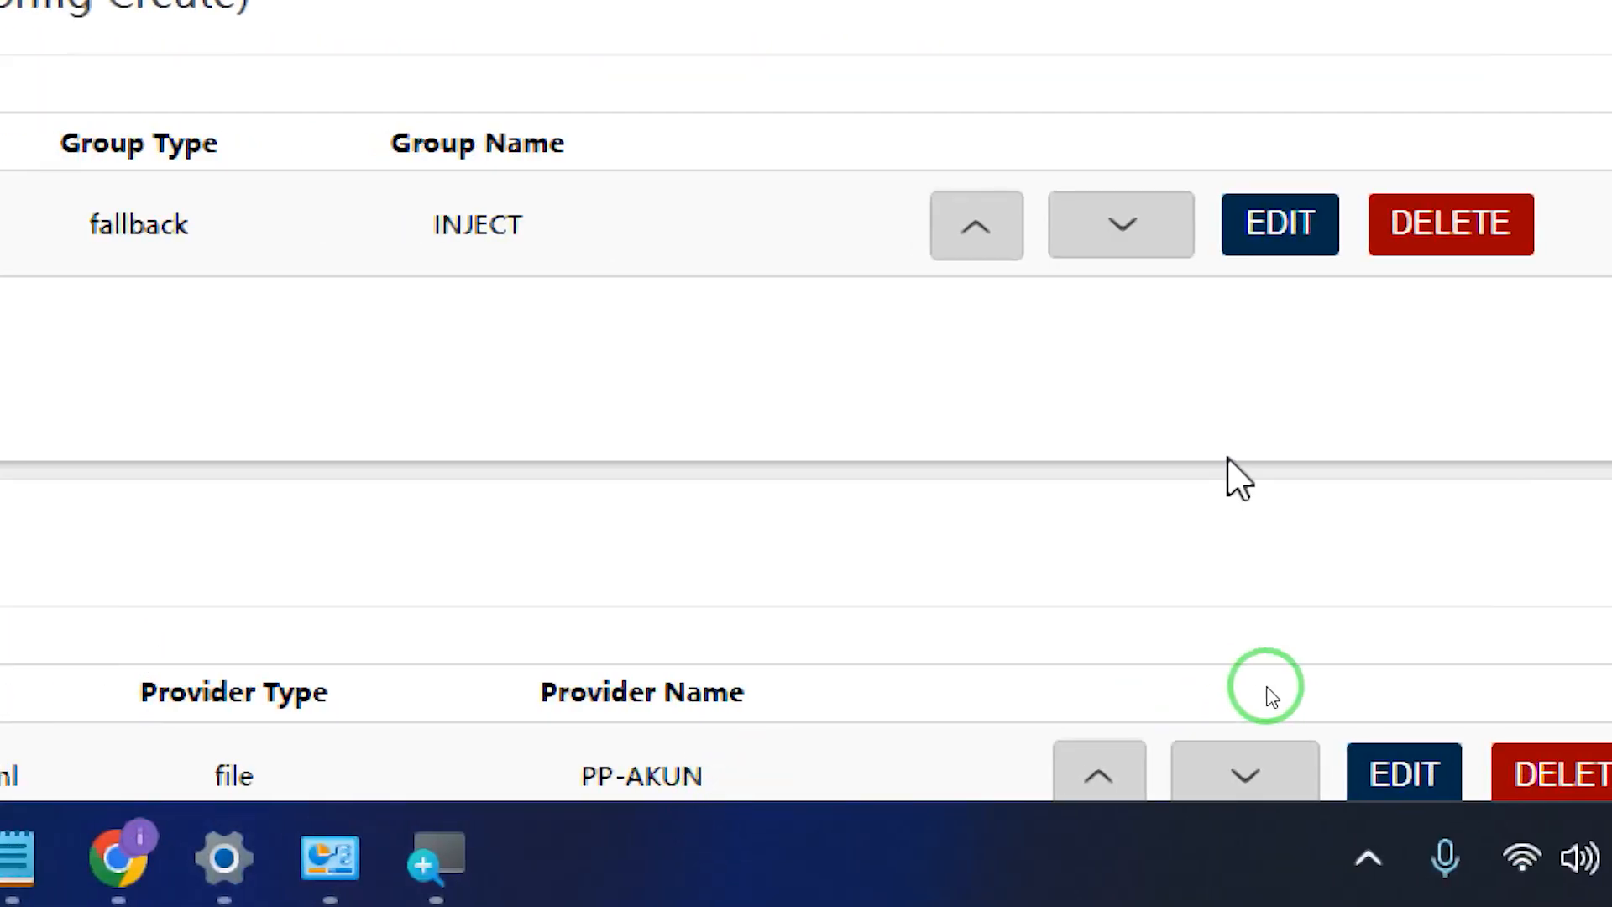
scroll(1231, 466, "down", 1)
scroll(537, 546, "down", 5)
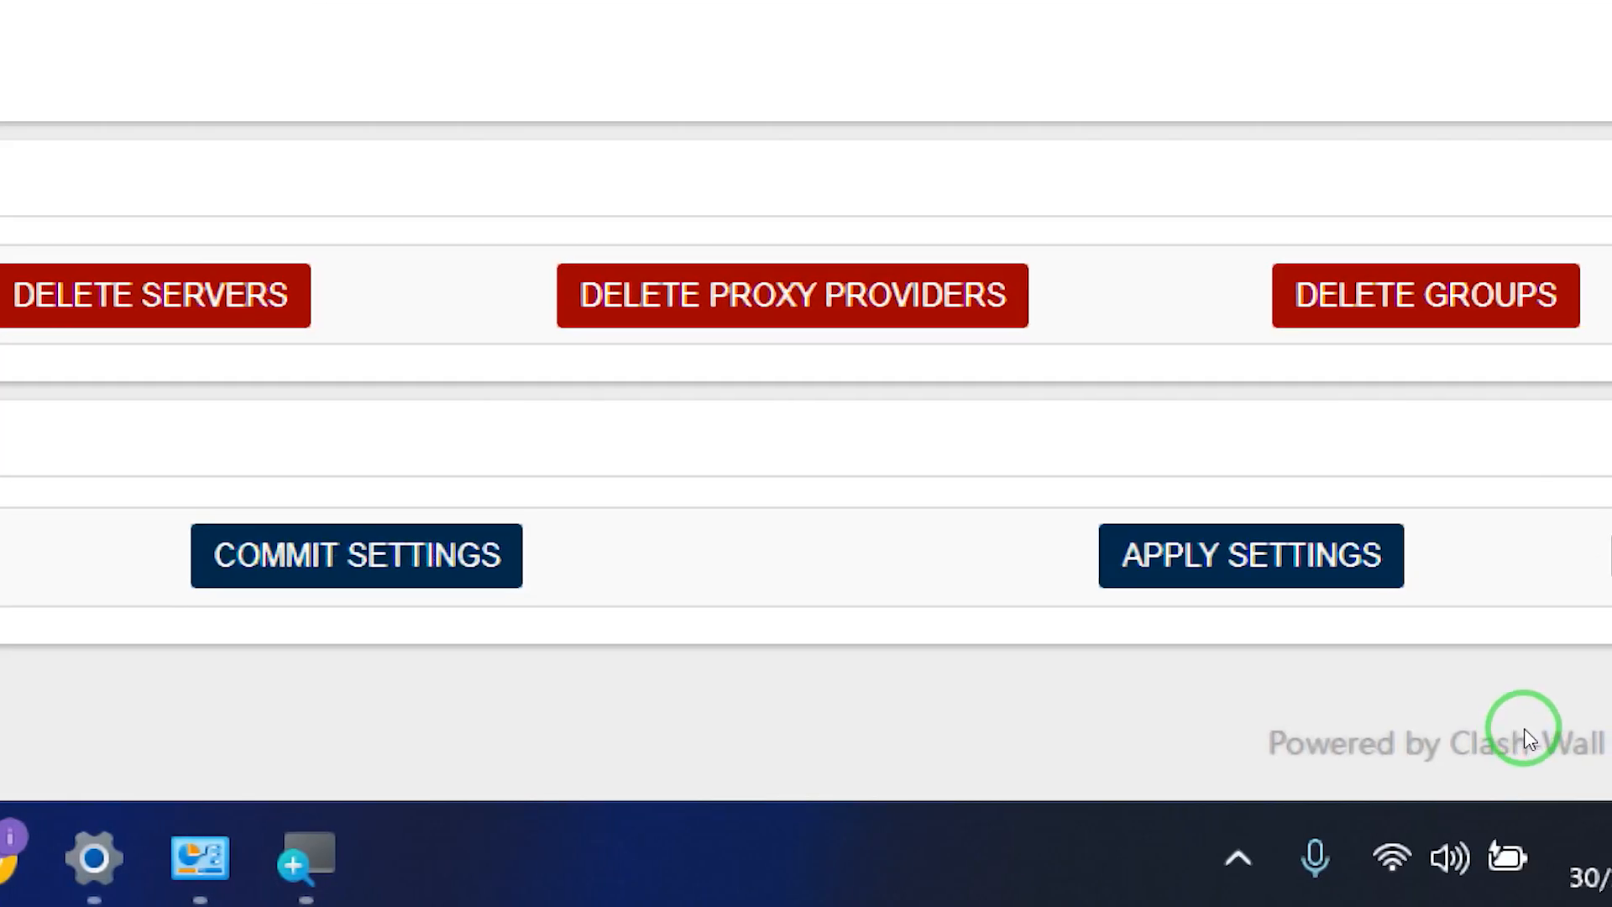
left_click(1167, 564)
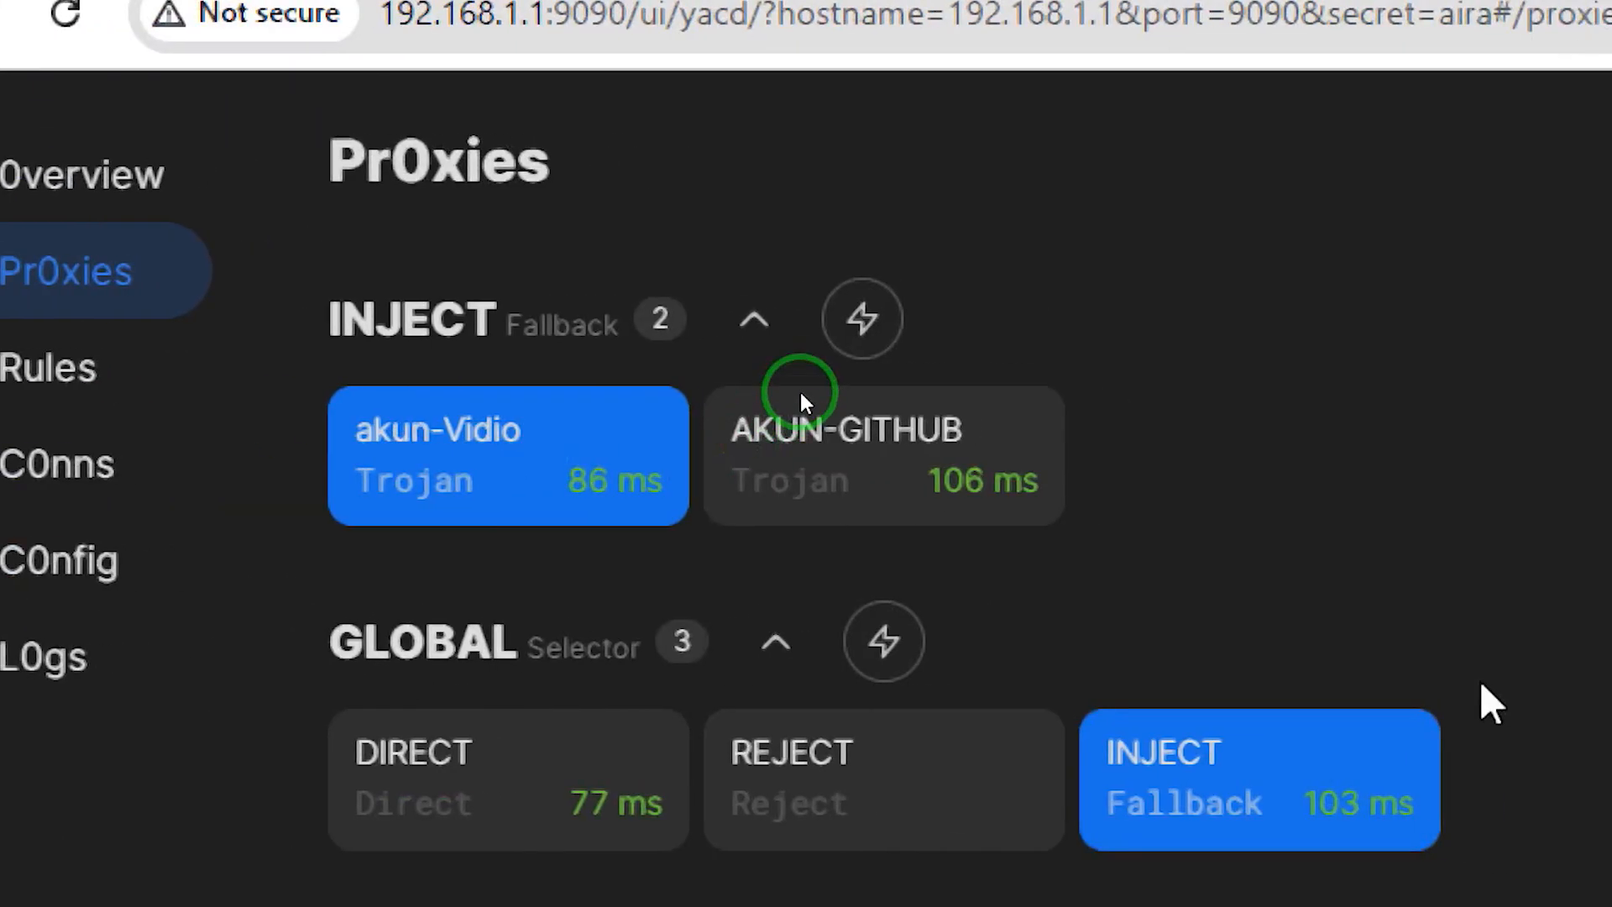
Retest the INJECT group's latency in Yacd, showing AKUN-GITHUB at 73 ms
left_click_drag(734, 426, 1011, 460)
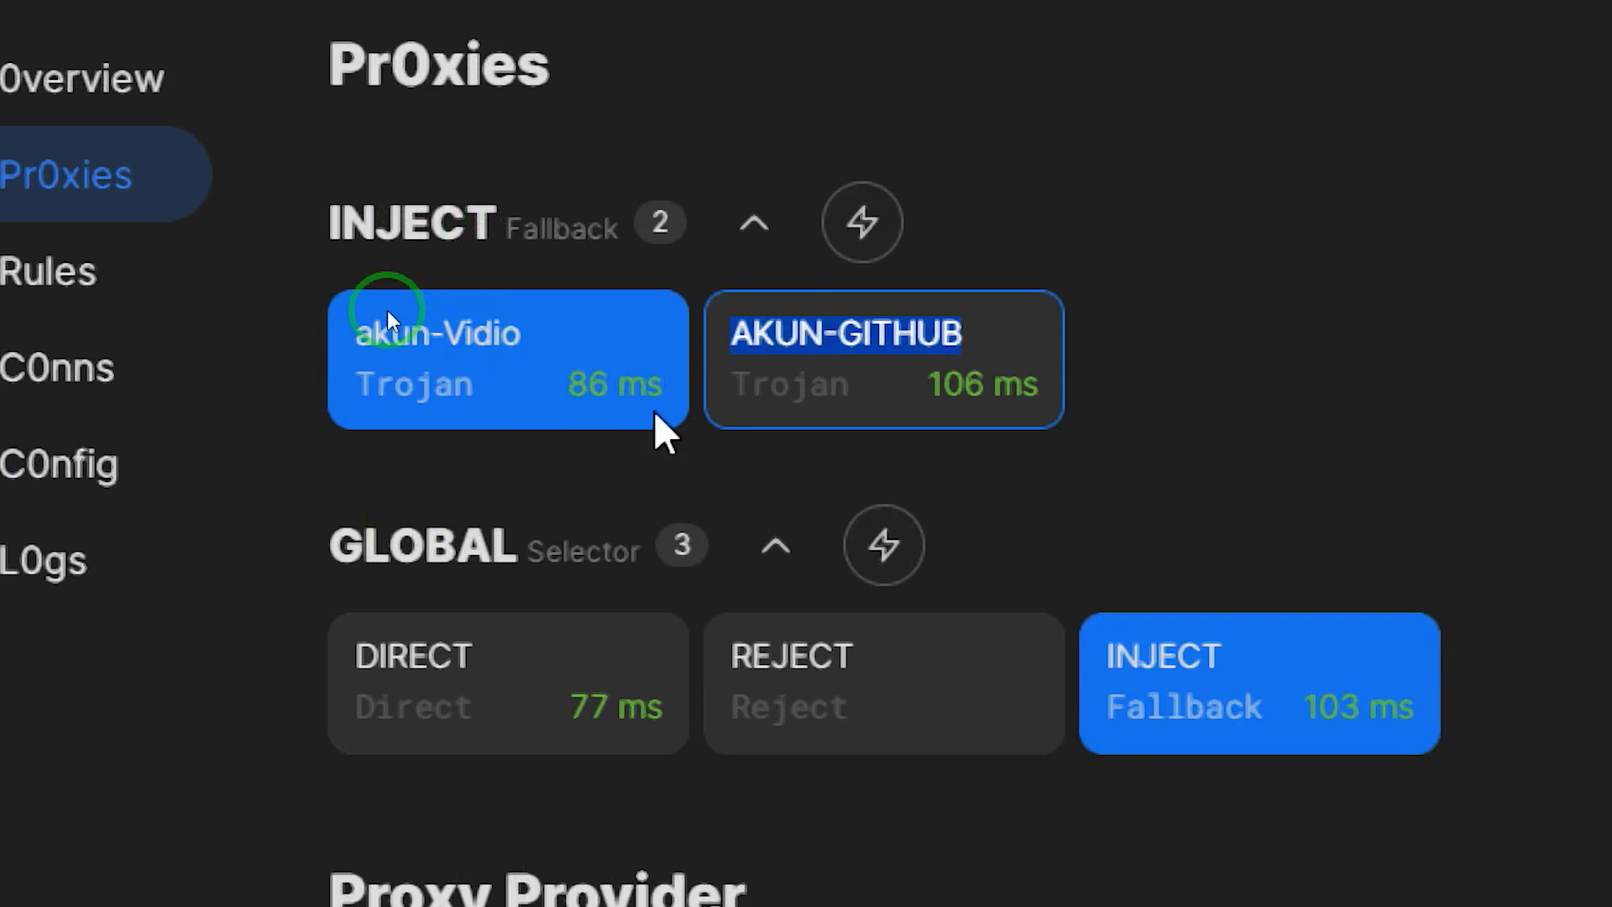
left_click(865, 223)
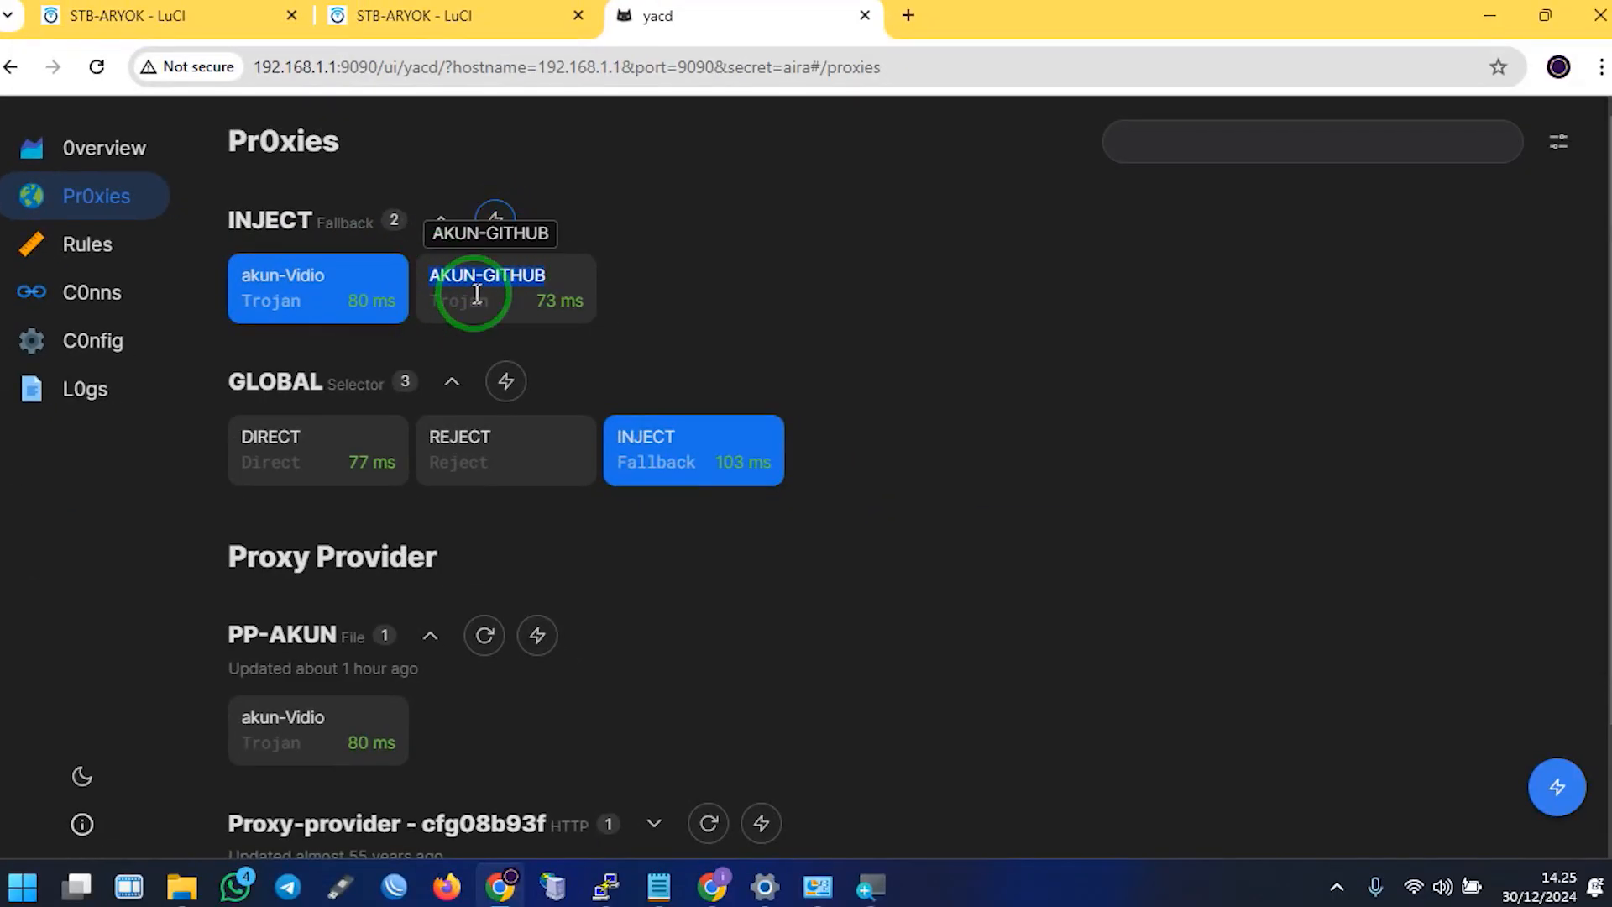
left_click(484, 5)
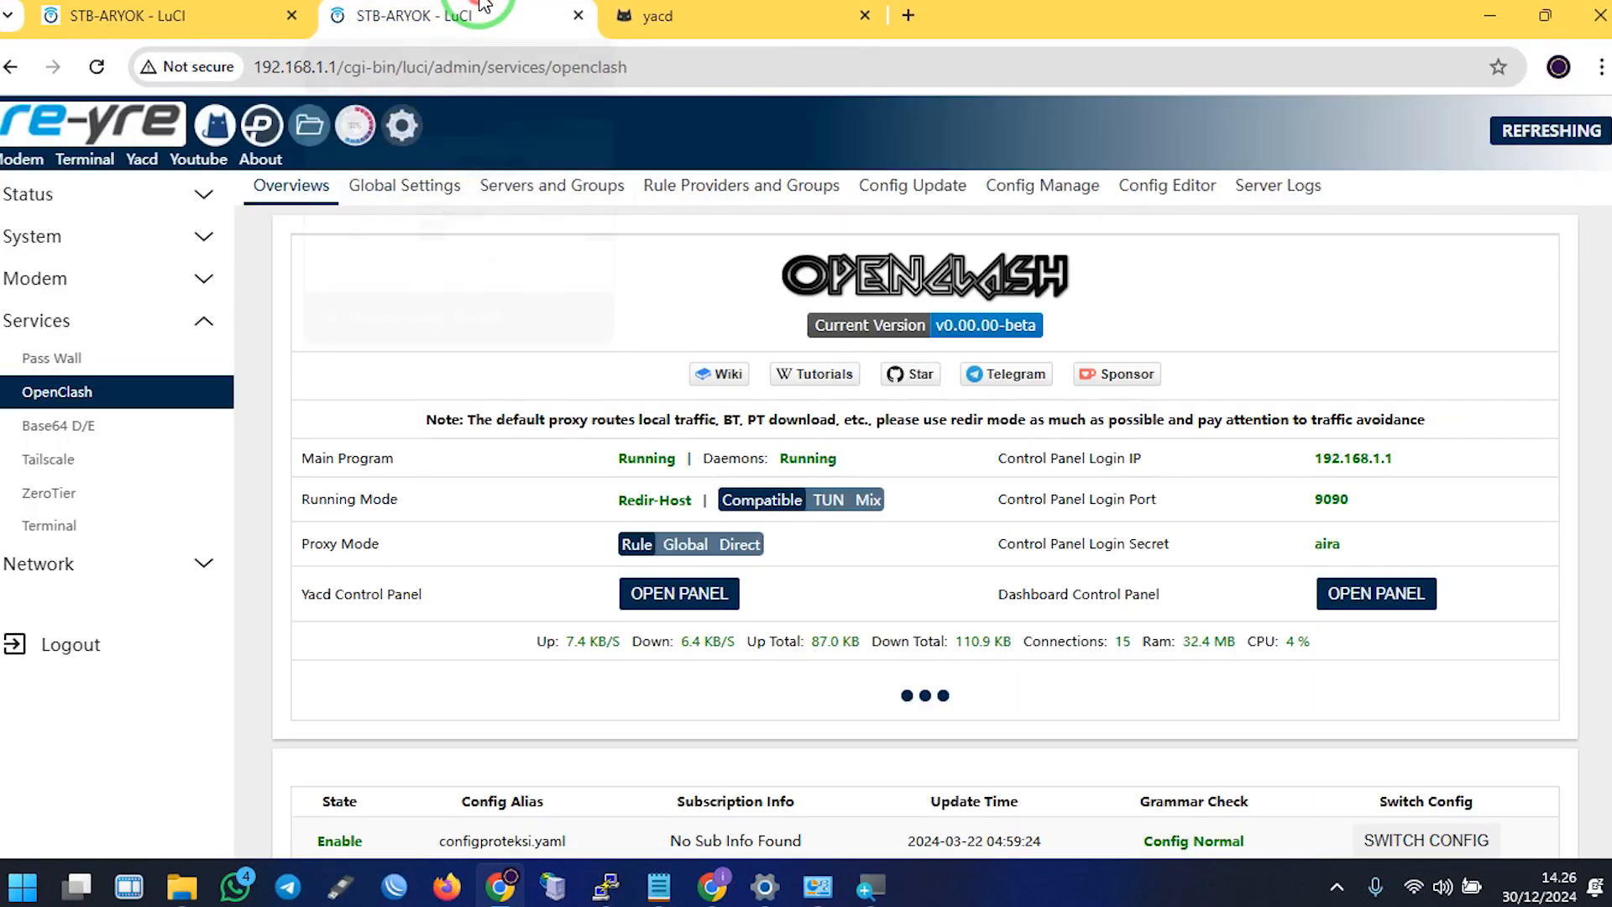
Create a Fallback proxy group named GITHUB in configproteksi.yaml
left_click(557, 196)
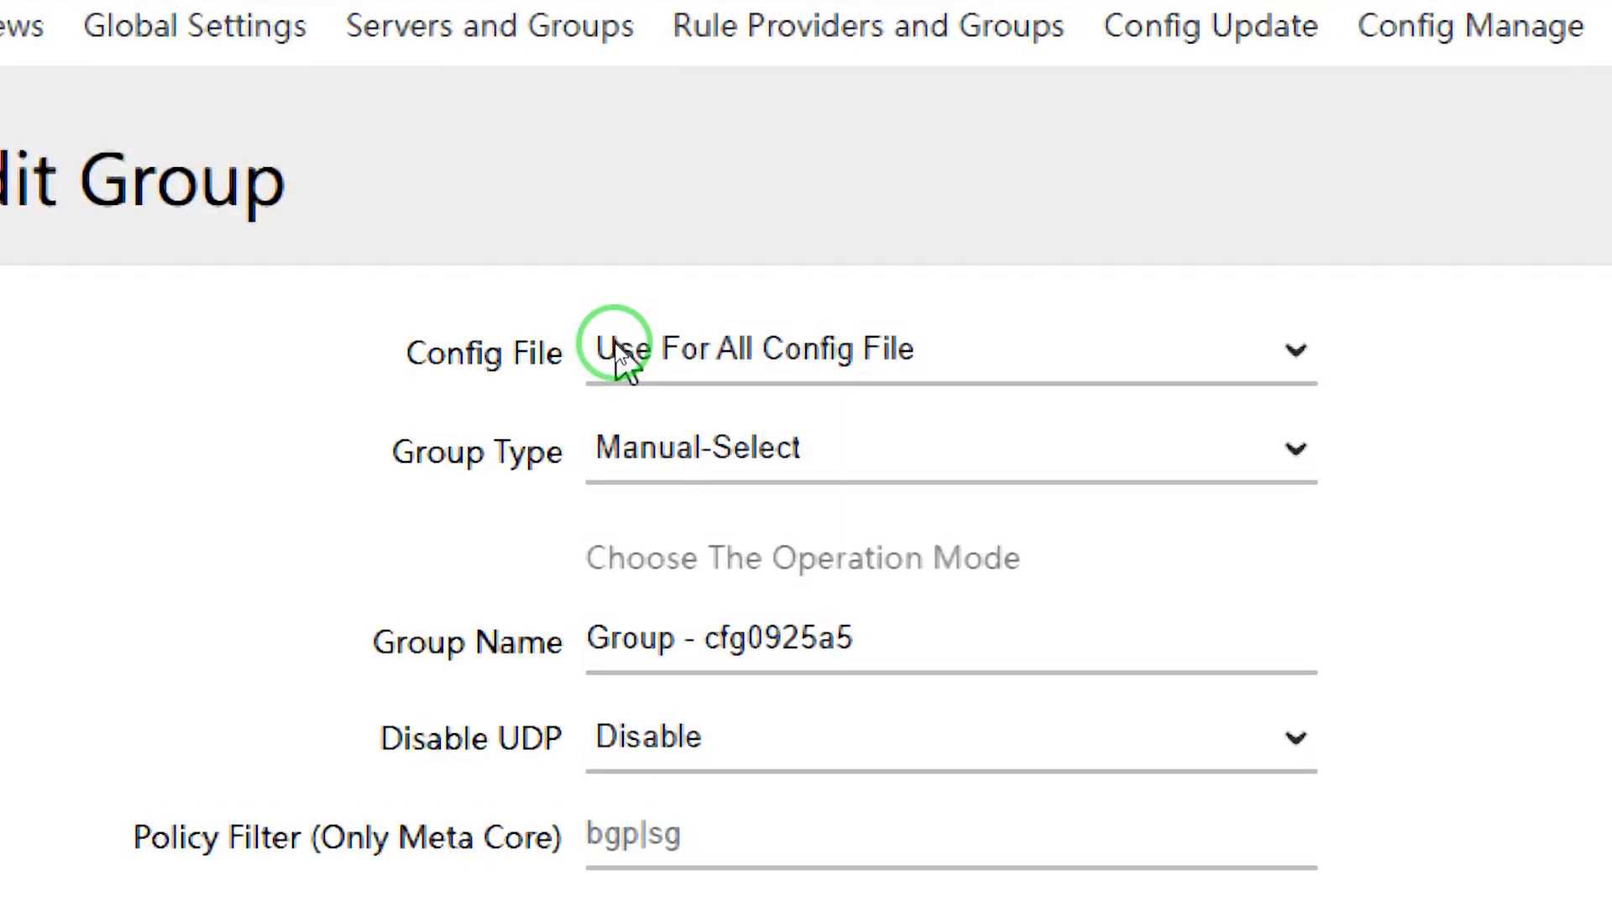
left_click(621, 349)
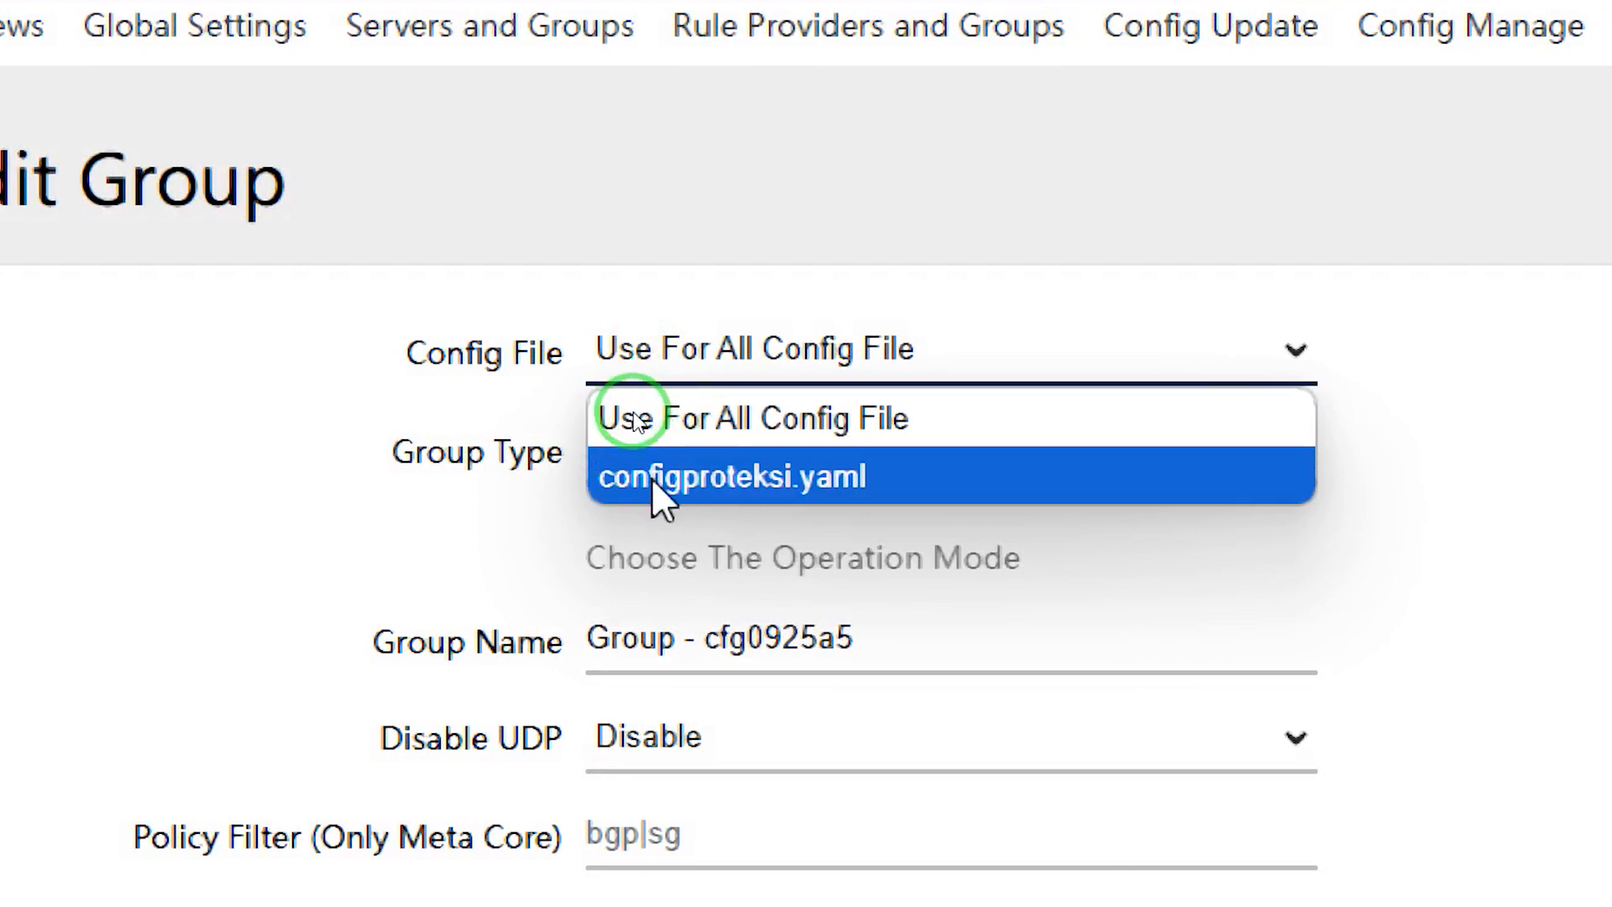
left_click(784, 477)
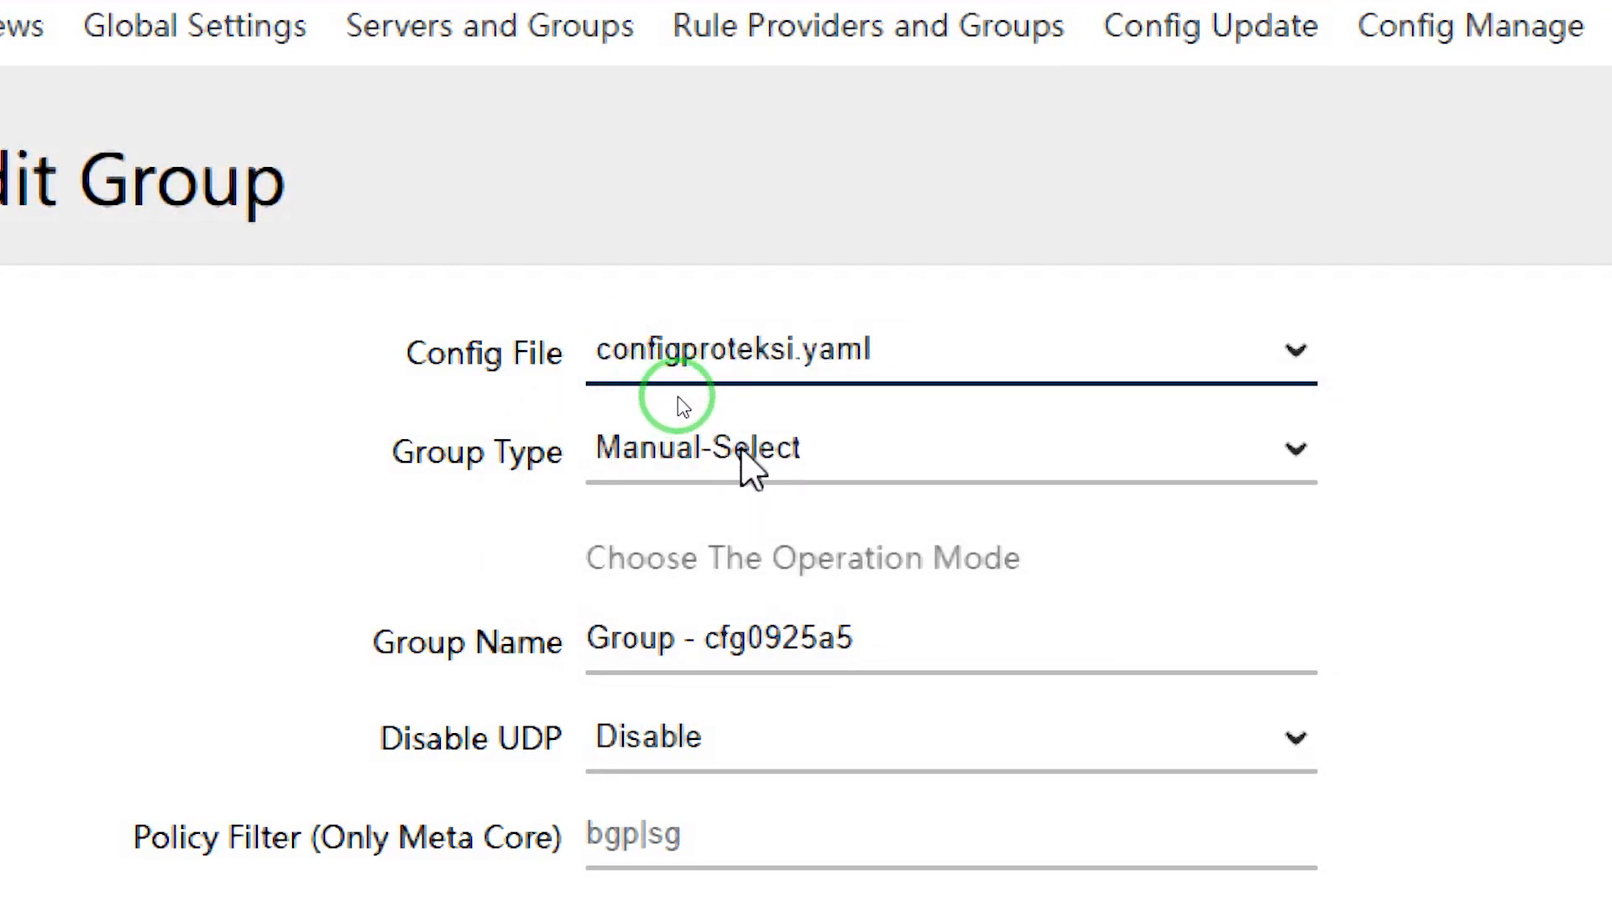
left_click(741, 454)
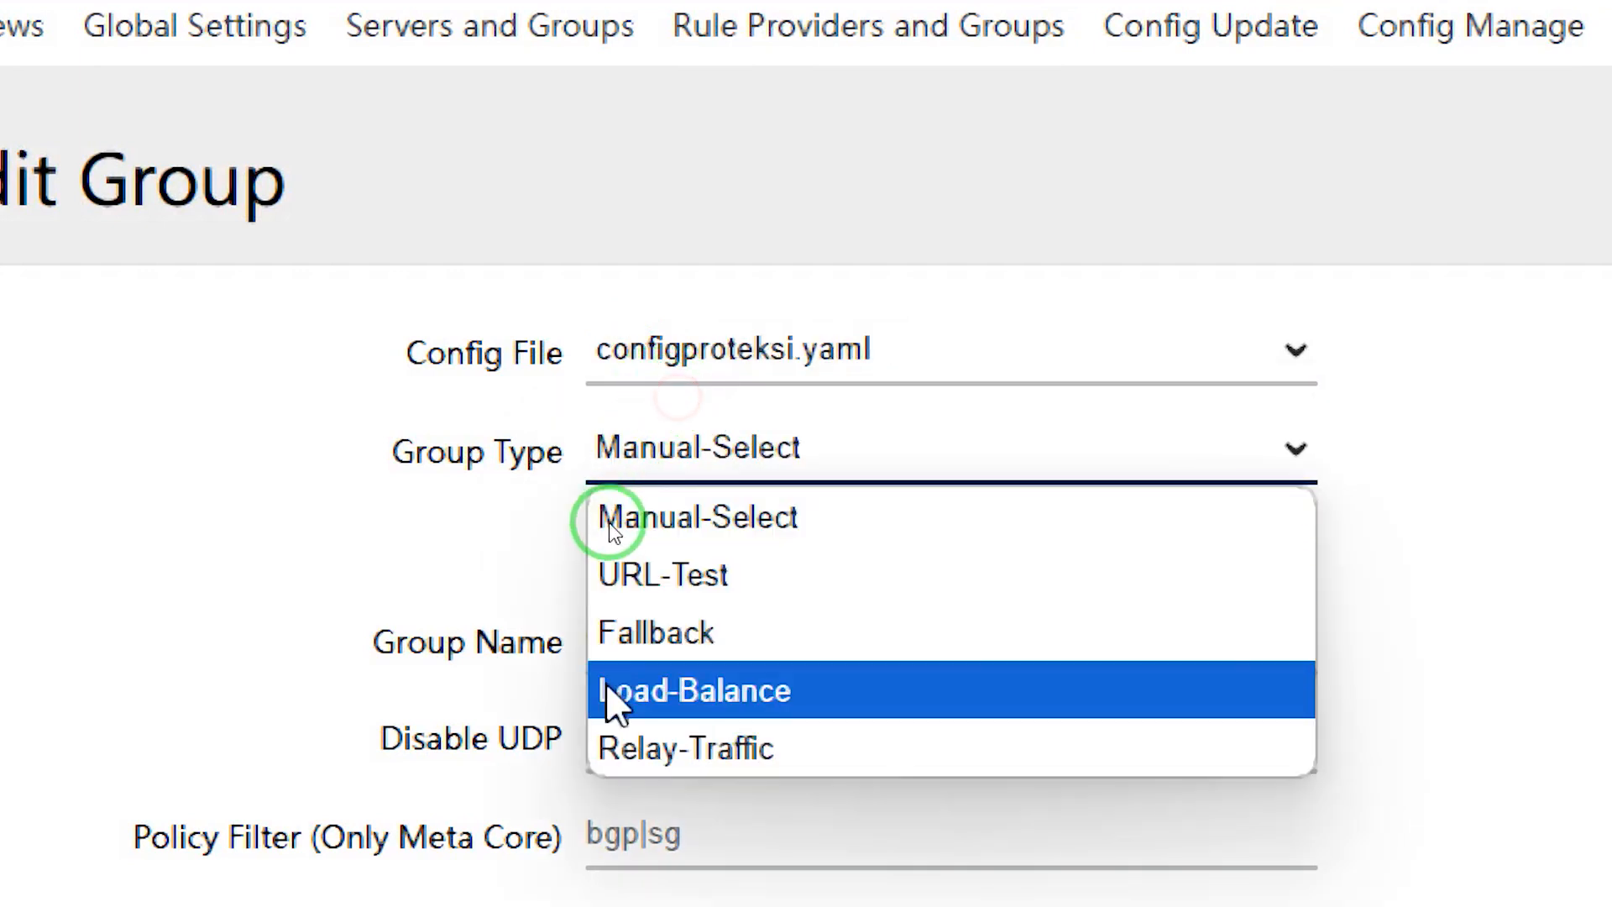
left_click(690, 634)
left_click_drag(918, 635, 436, 654)
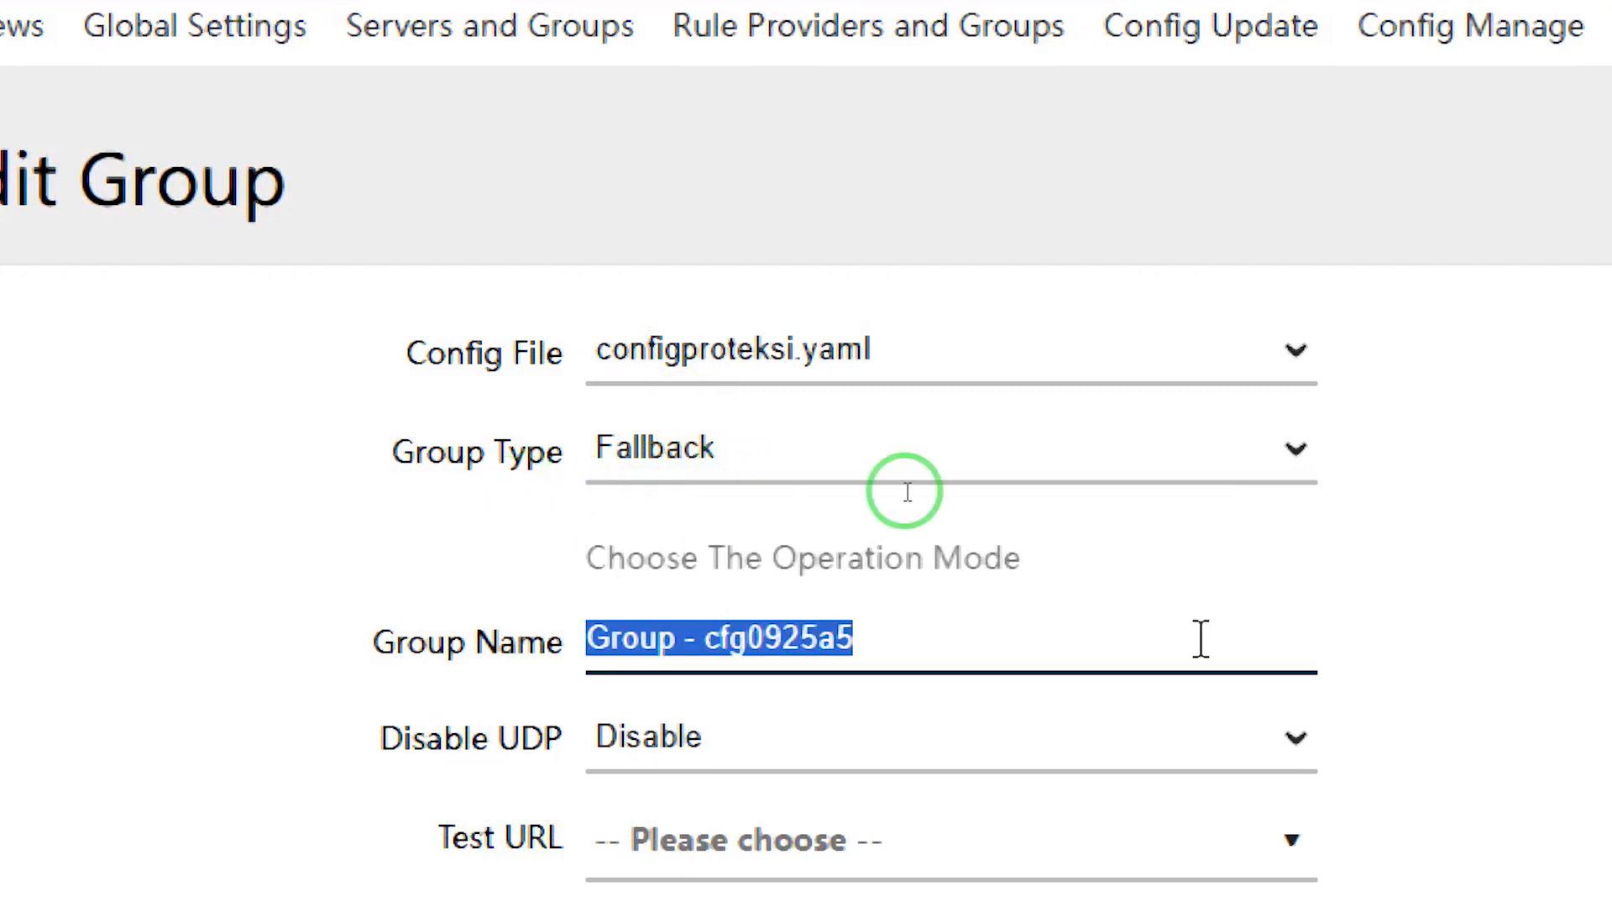
type("GITHUB")
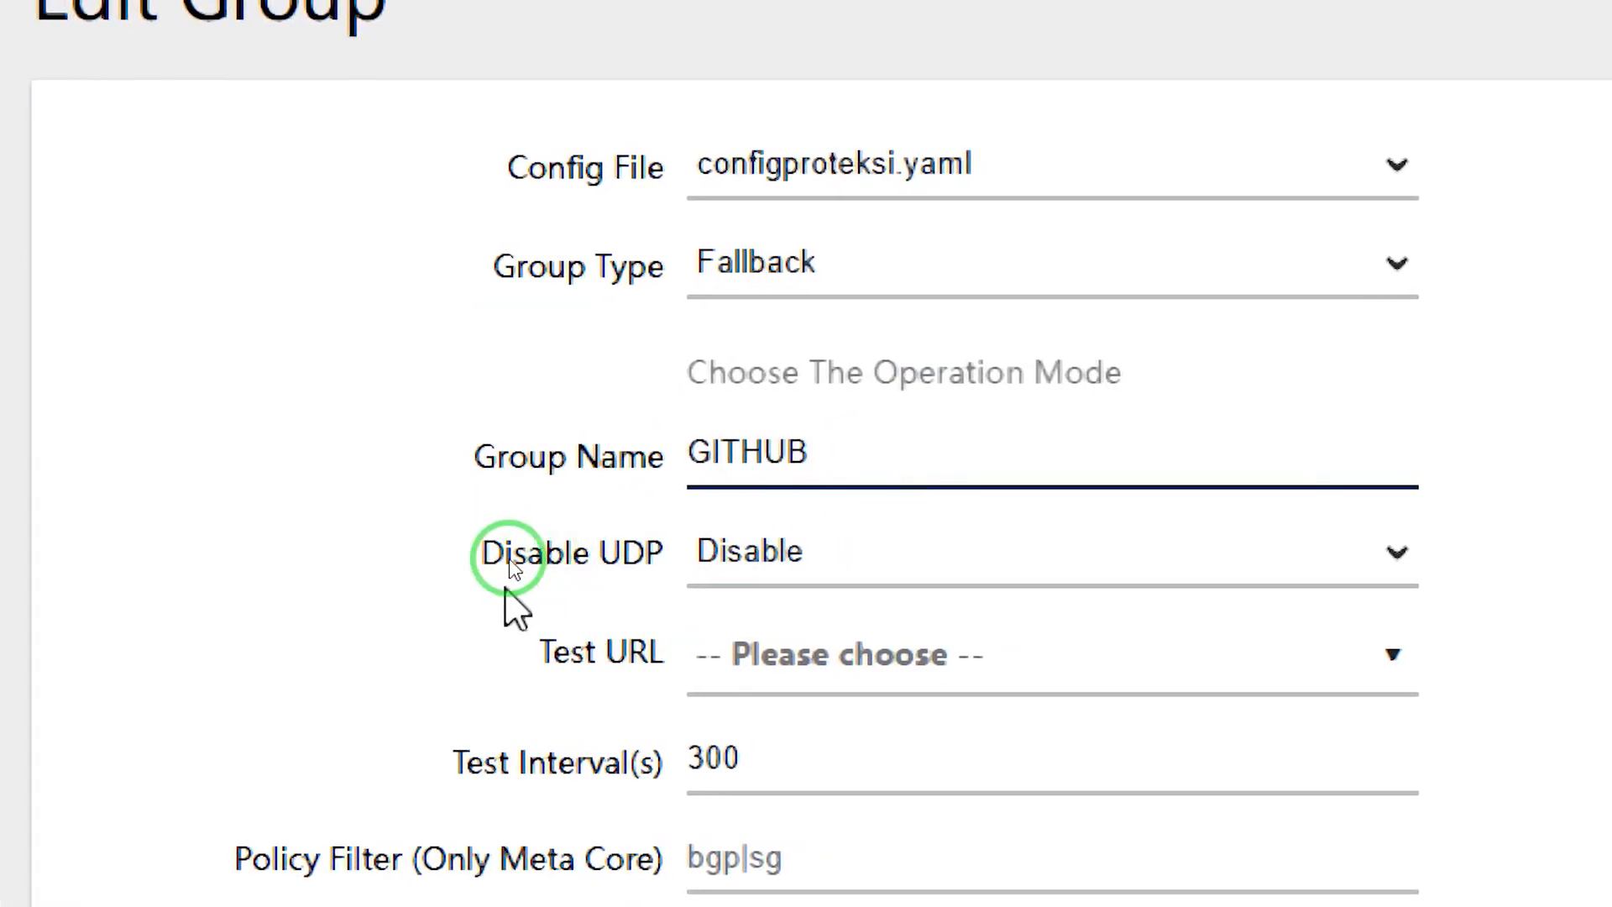
Give the GITHUB group the gstatic generate_204 test URL and a 99-second interval
scroll(611, 579, "down", 1)
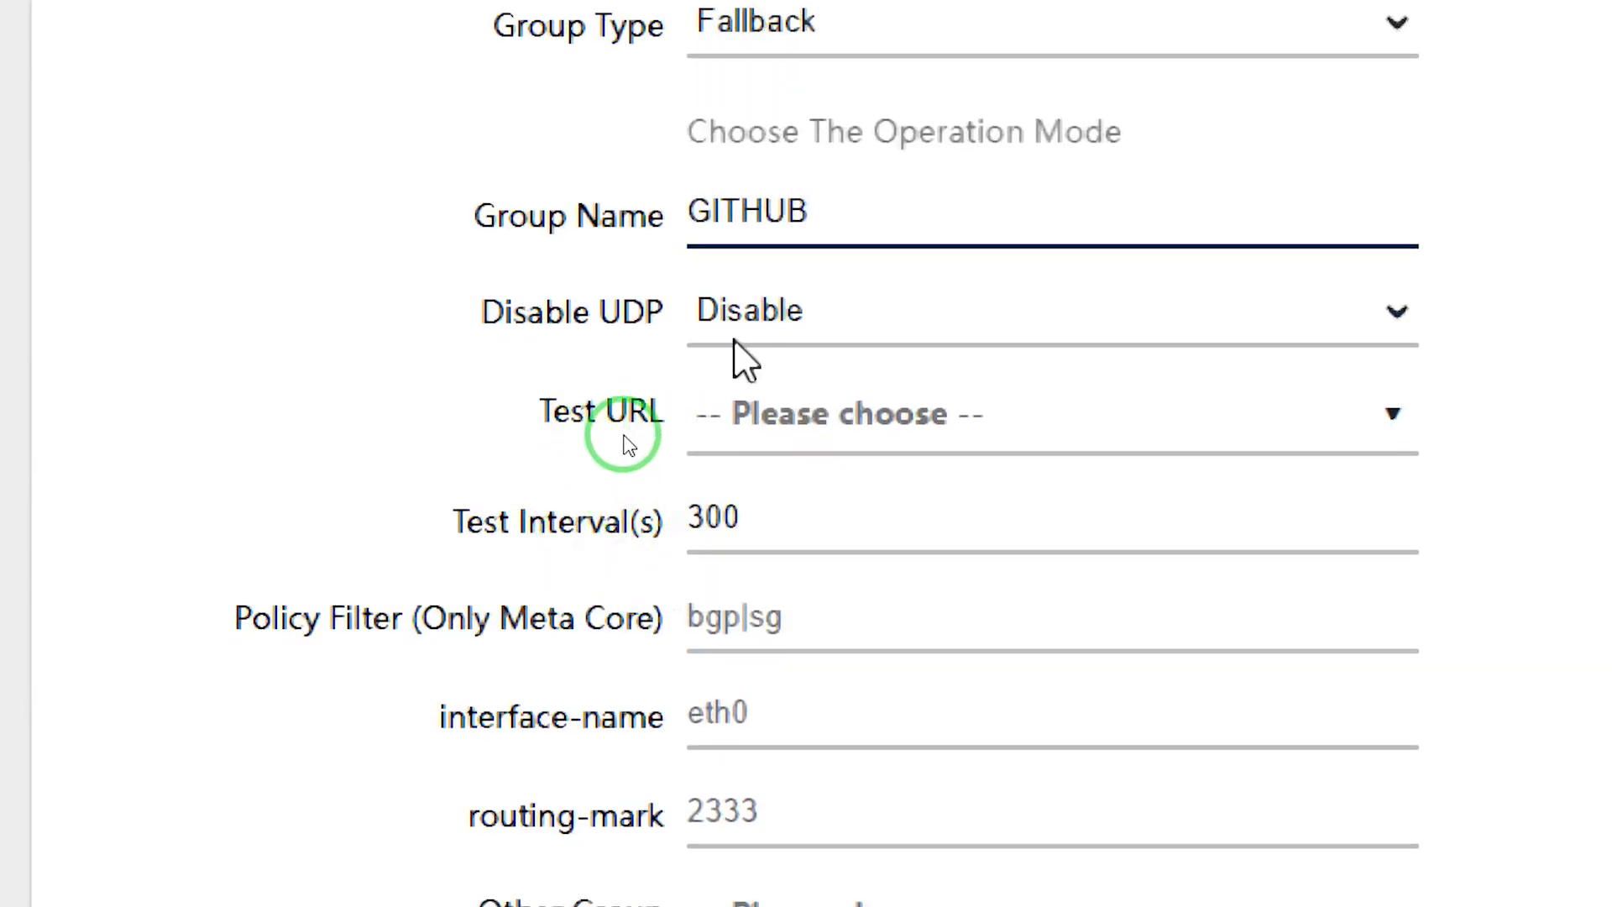
left_click(818, 422)
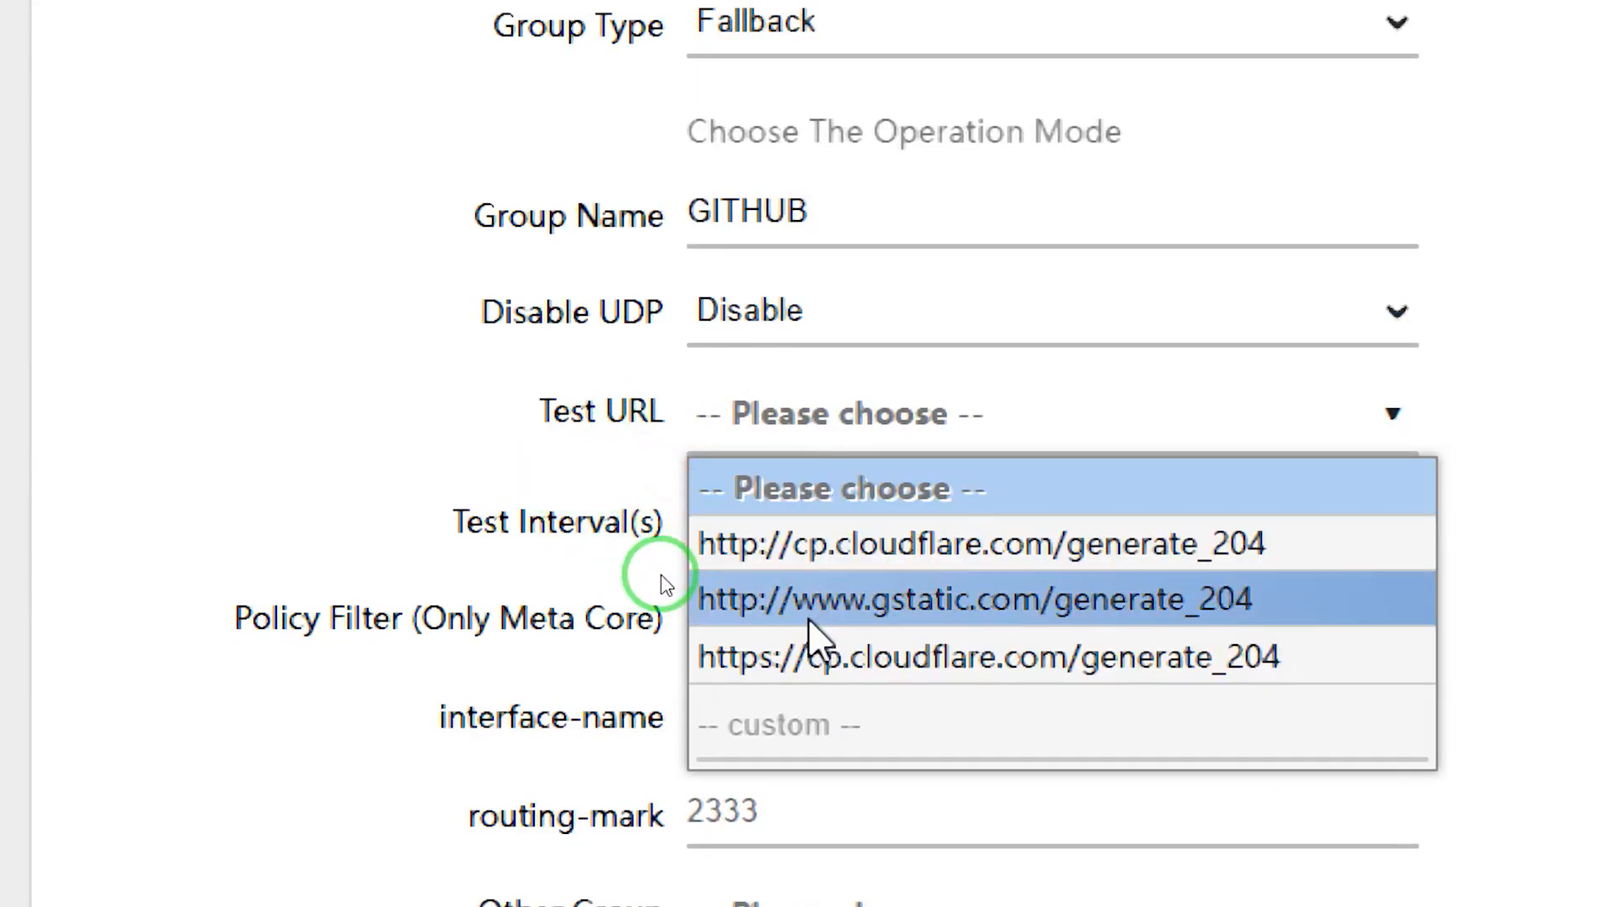
left_click(935, 607)
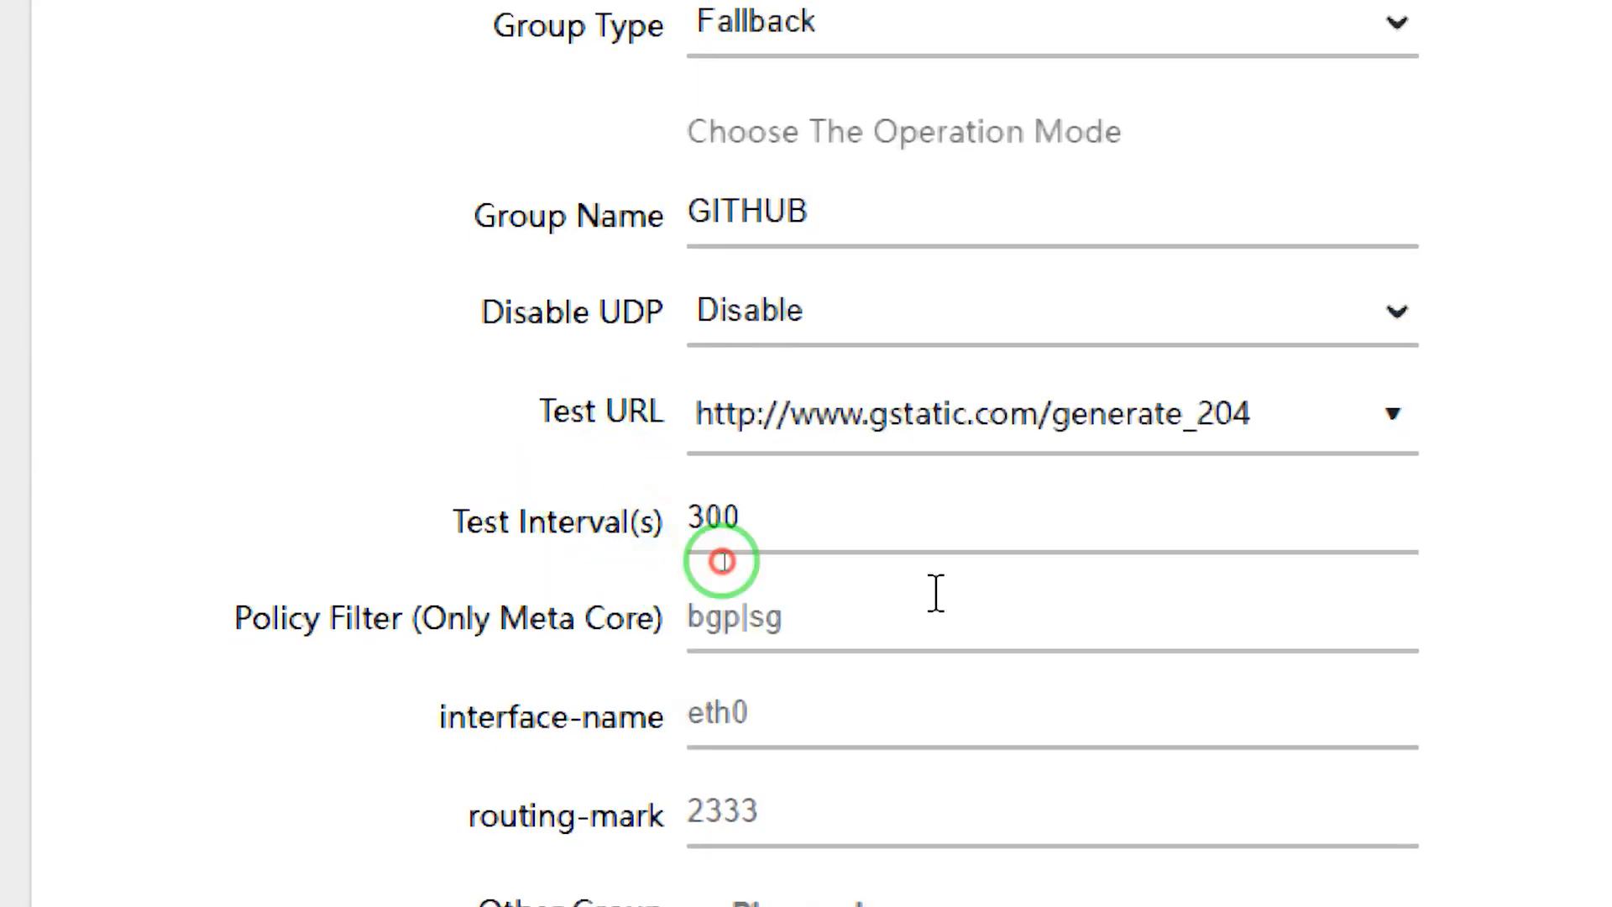
double_click(775, 510)
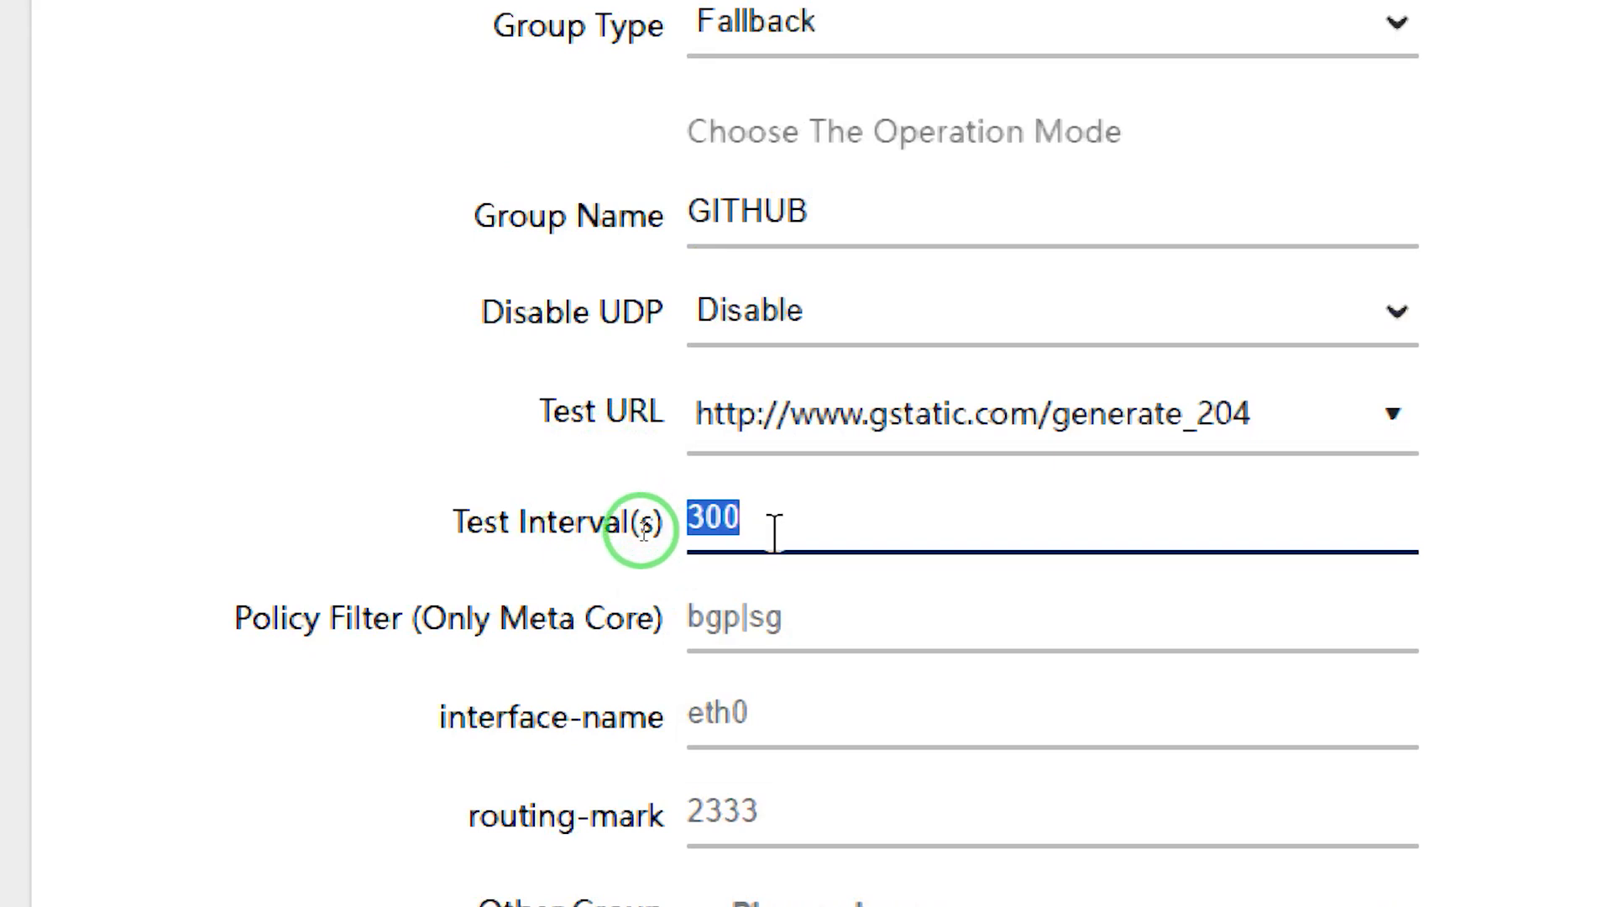
type("99")
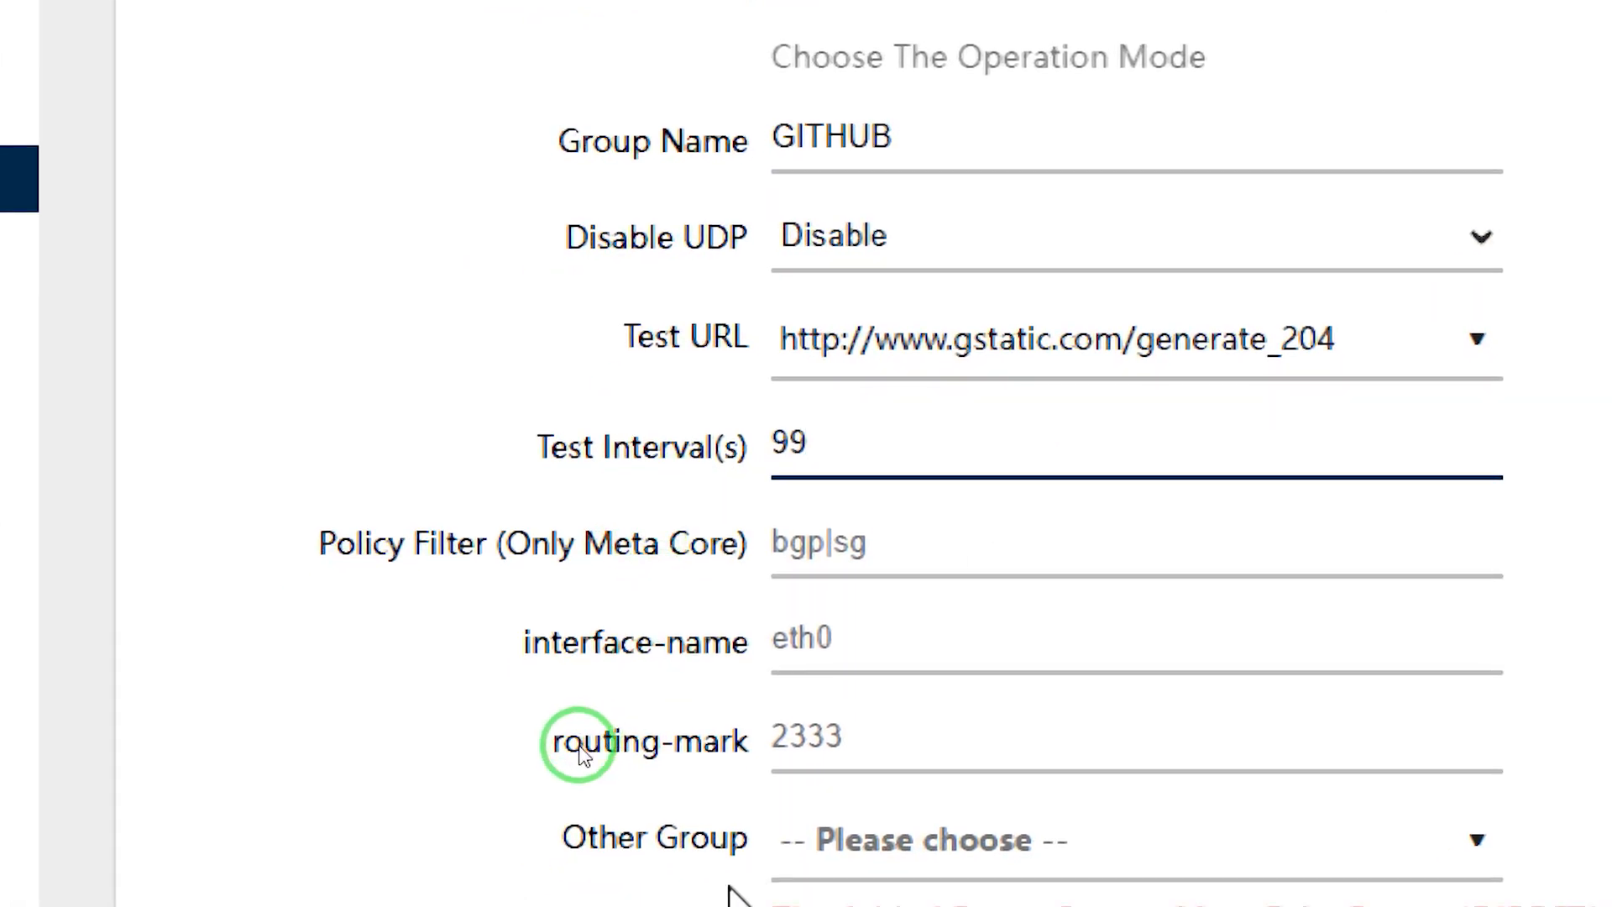
scroll(648, 525, "down", 3)
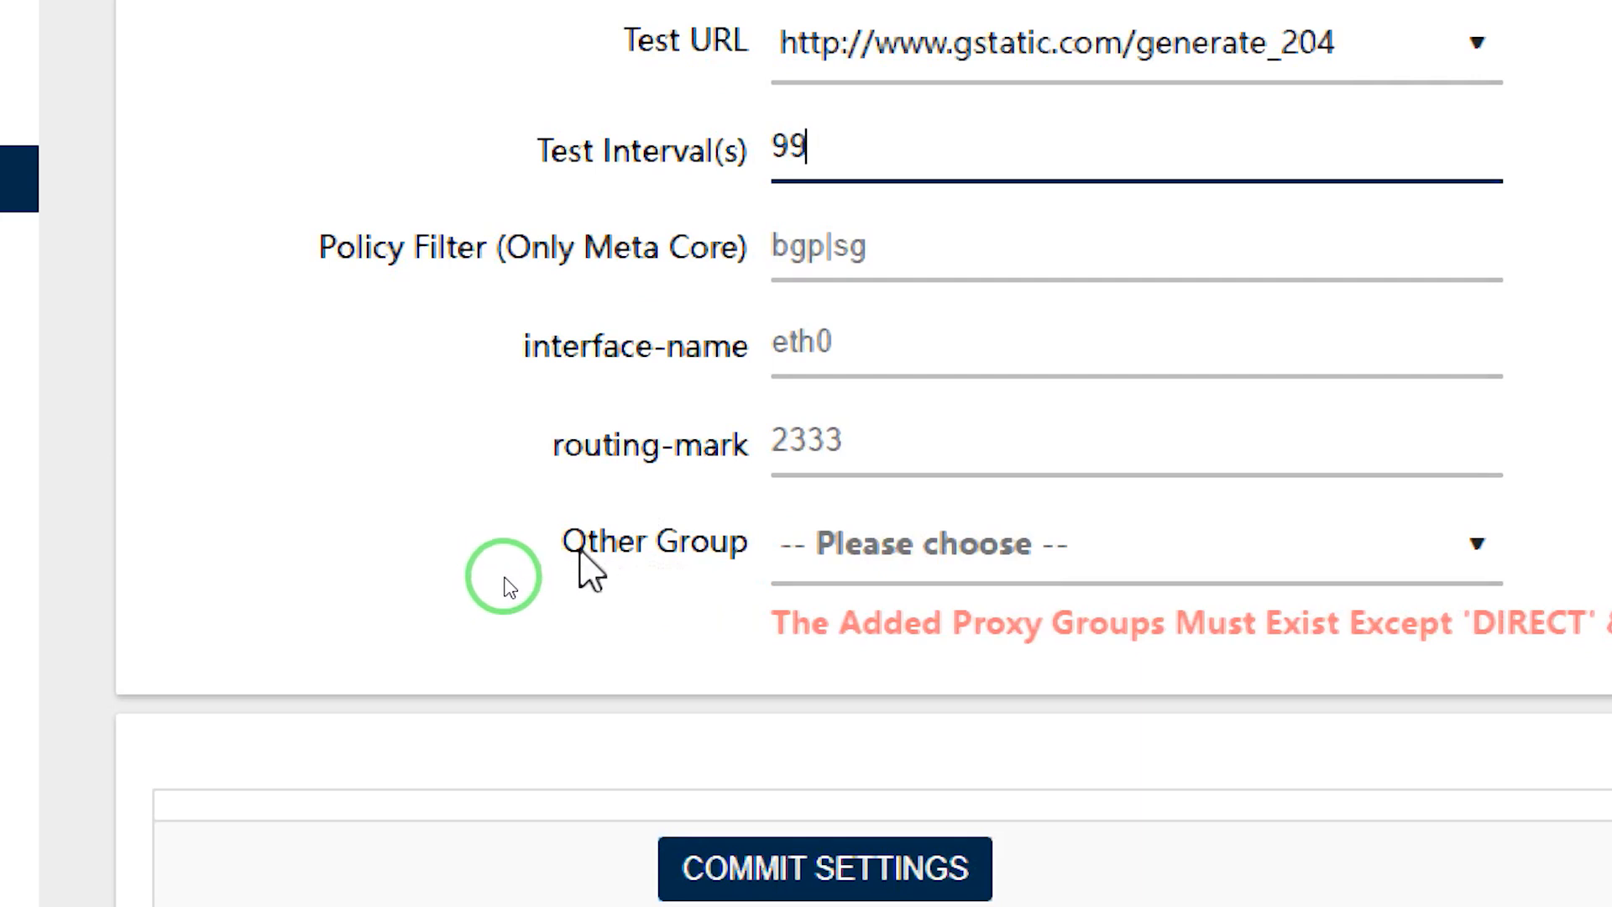
left_click_drag(573, 564, 763, 568)
Add INJECT and DIRECT as other groups and commit the group settings
left_click(940, 561)
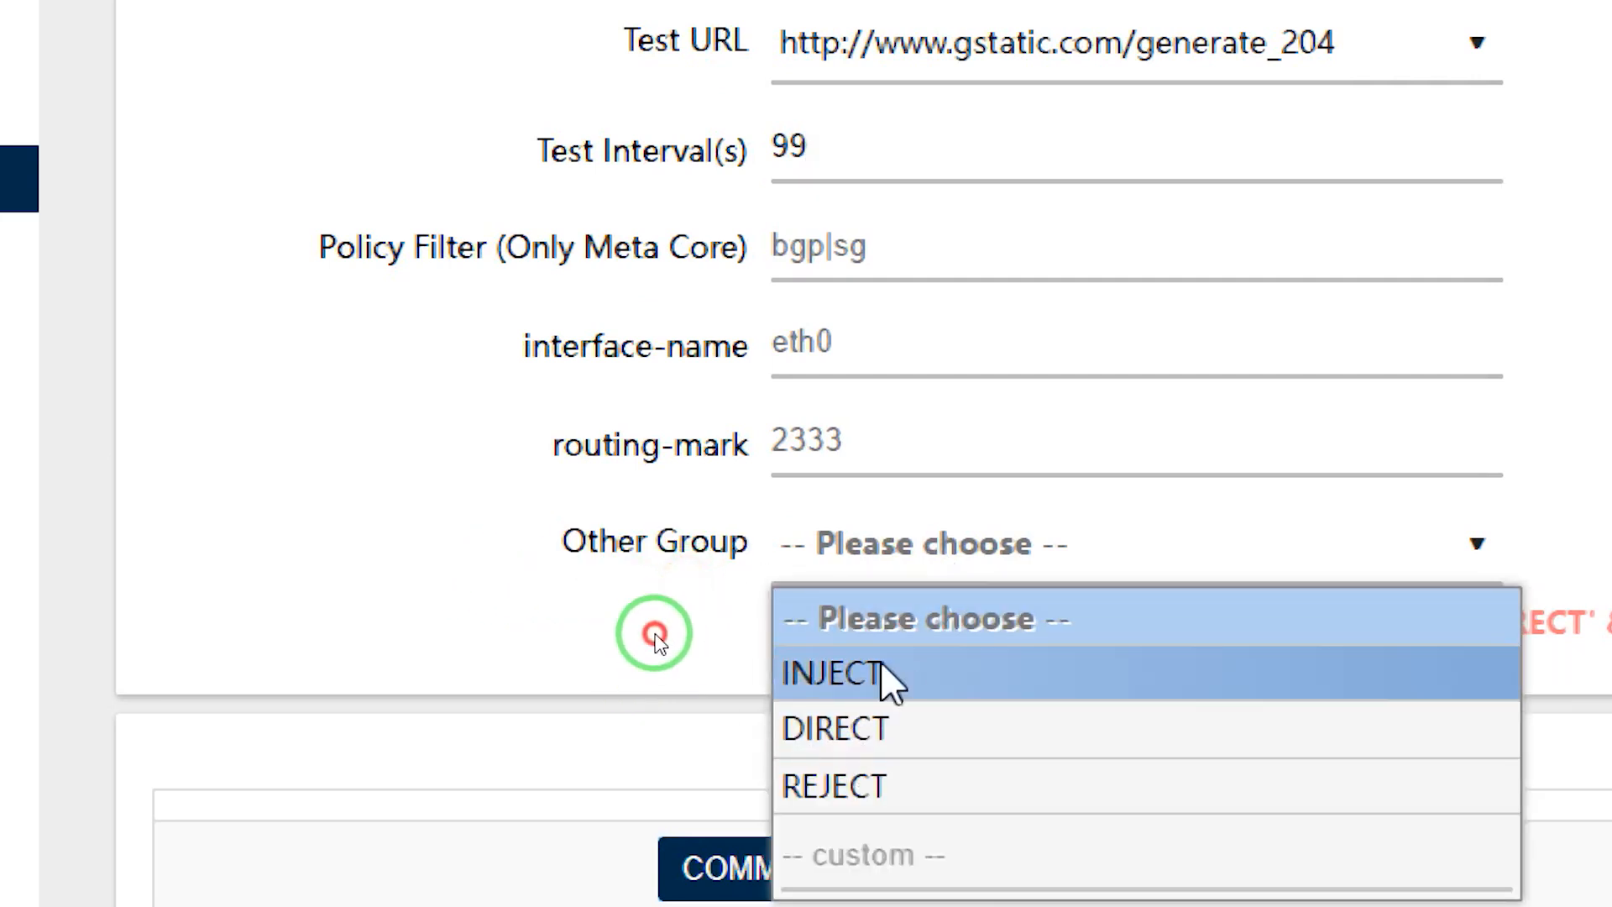
left_click(890, 672)
scroll(892, 672, "up", 5)
scroll(414, 335, "down", 6)
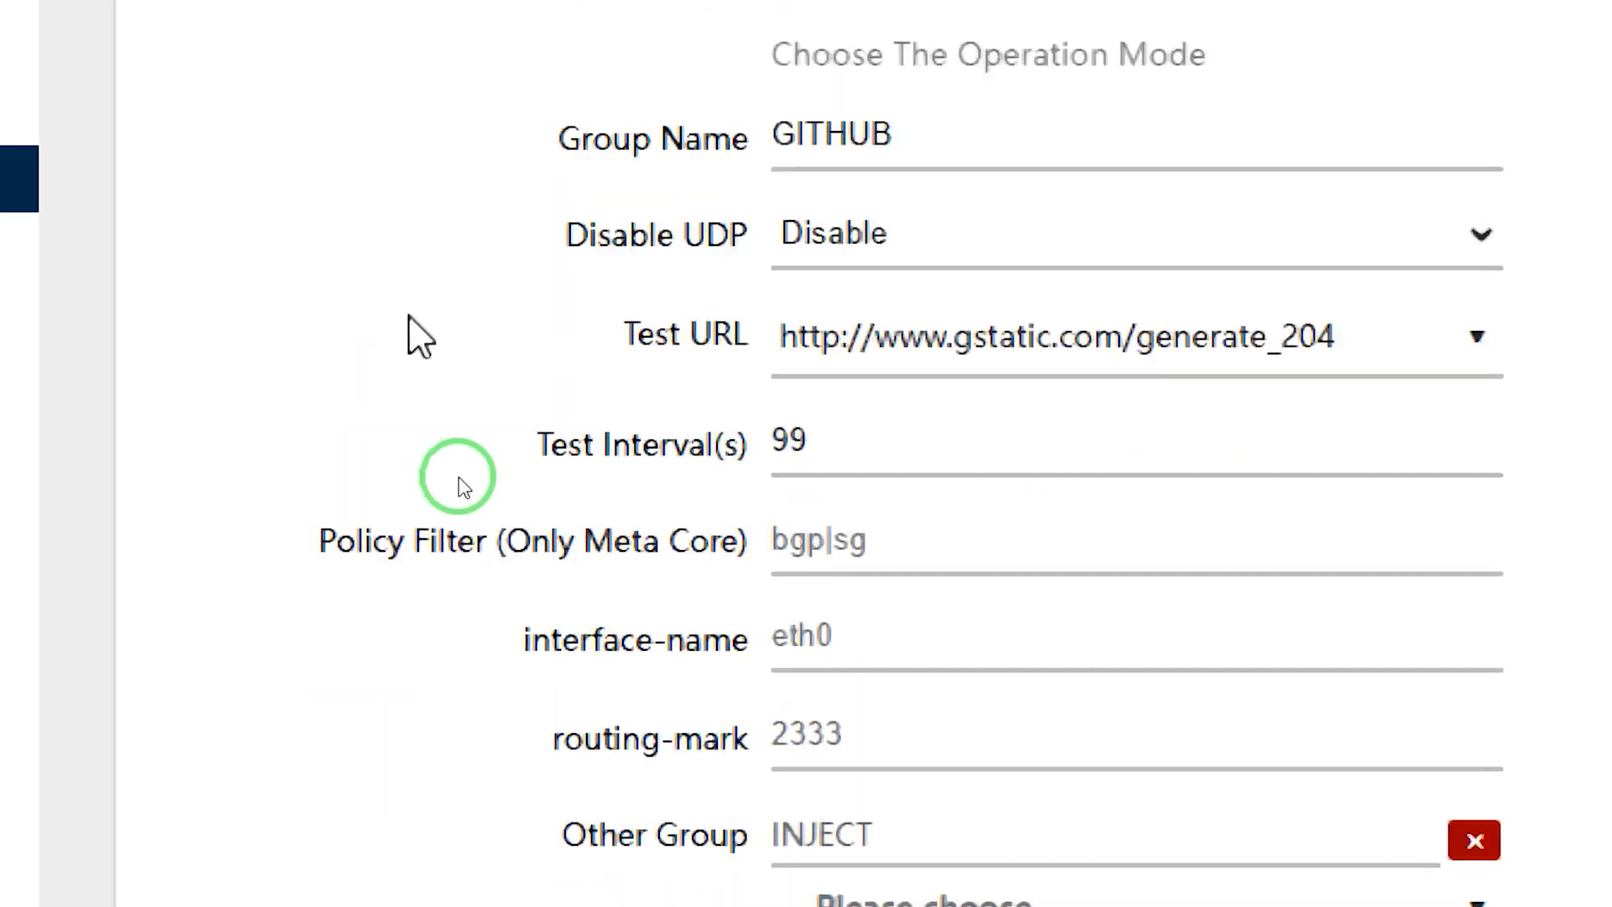
left_click(862, 561)
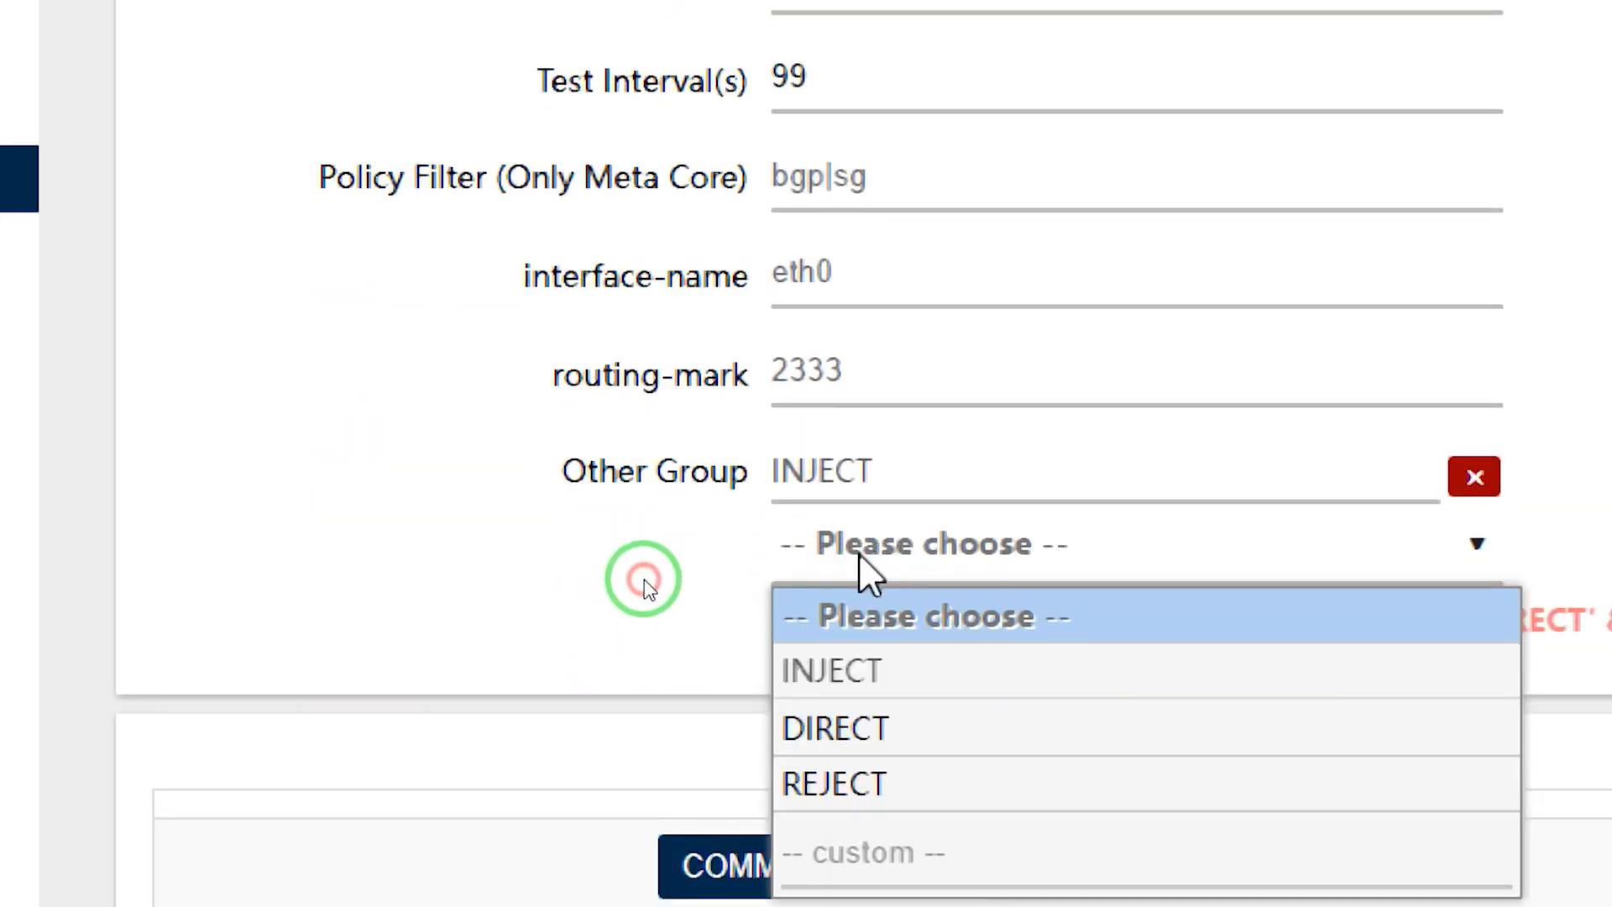
left_click(869, 727)
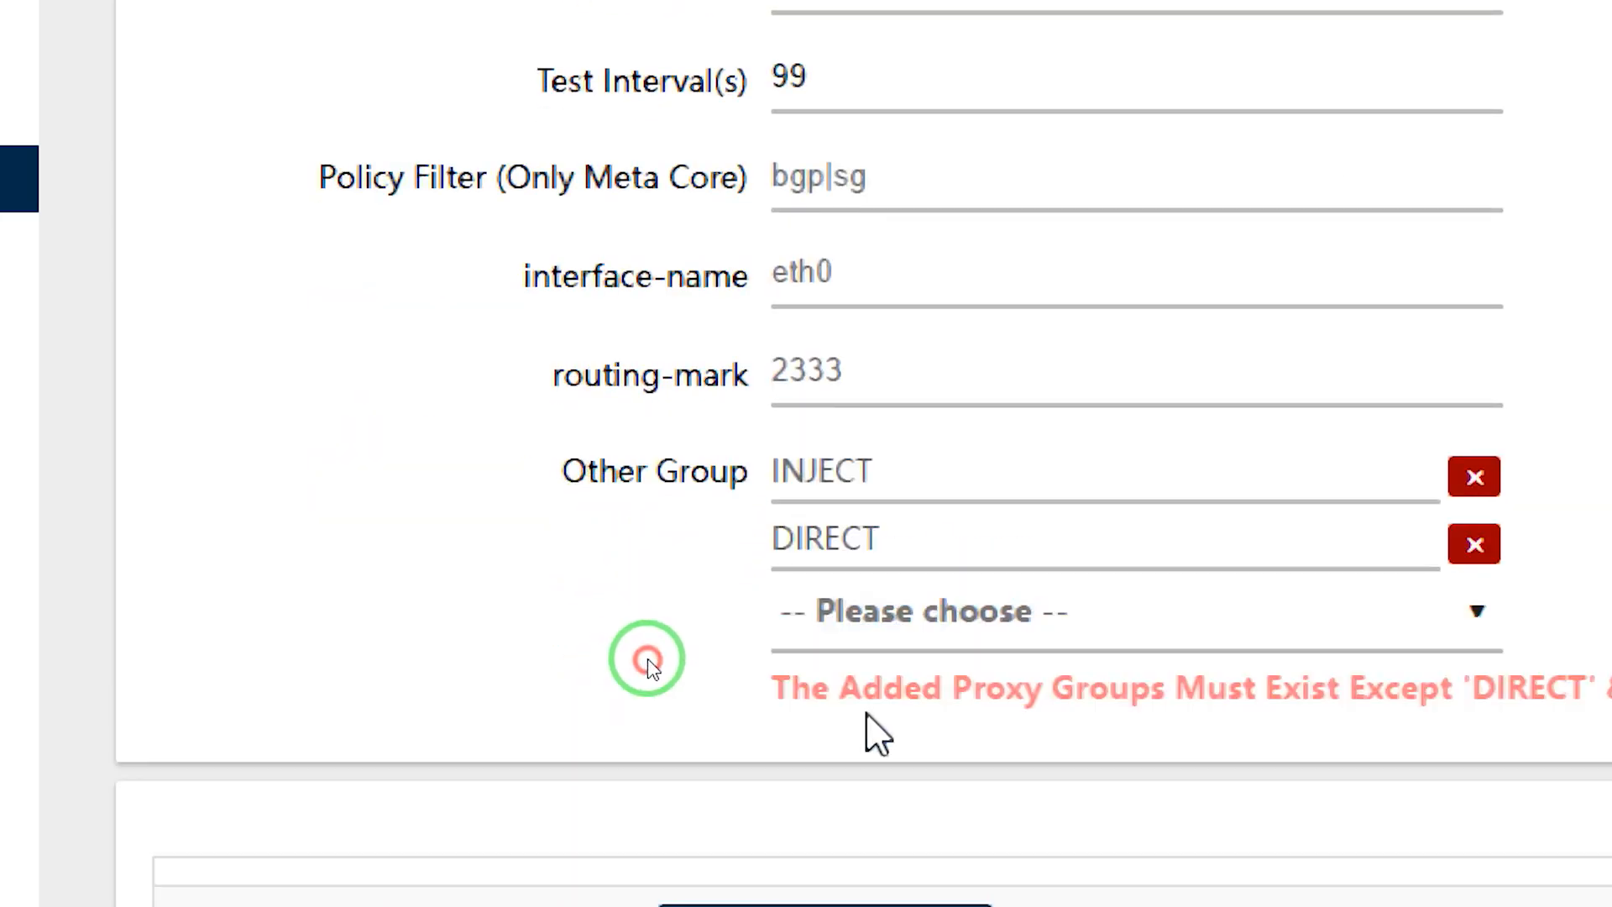
scroll(784, 761, "down", 1)
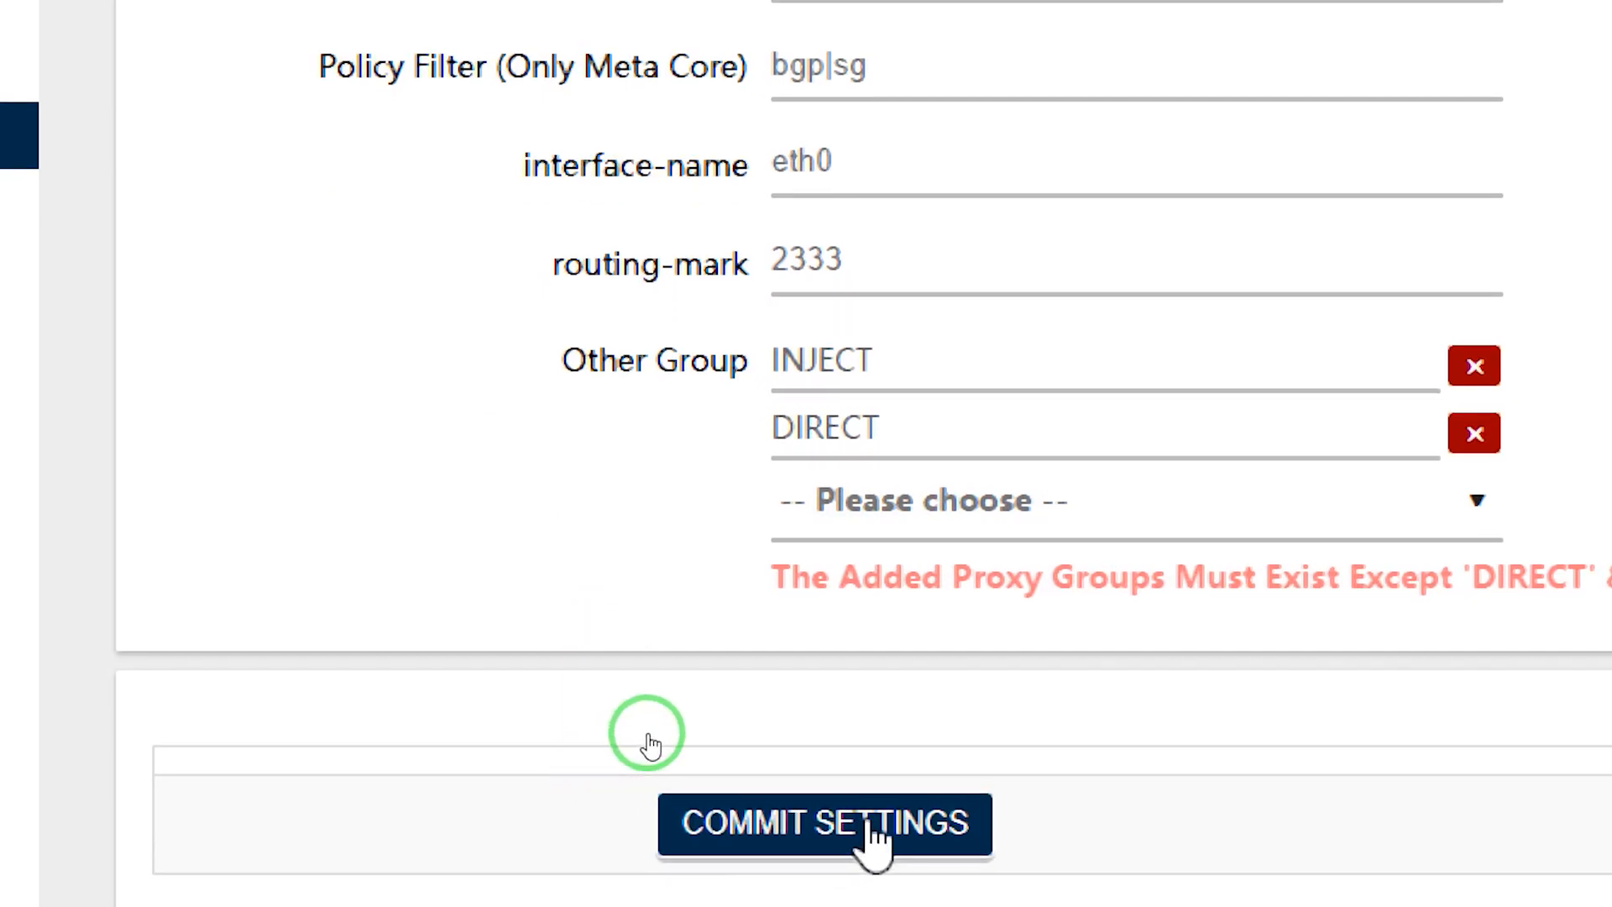
scroll(1170, 683, "down", 15)
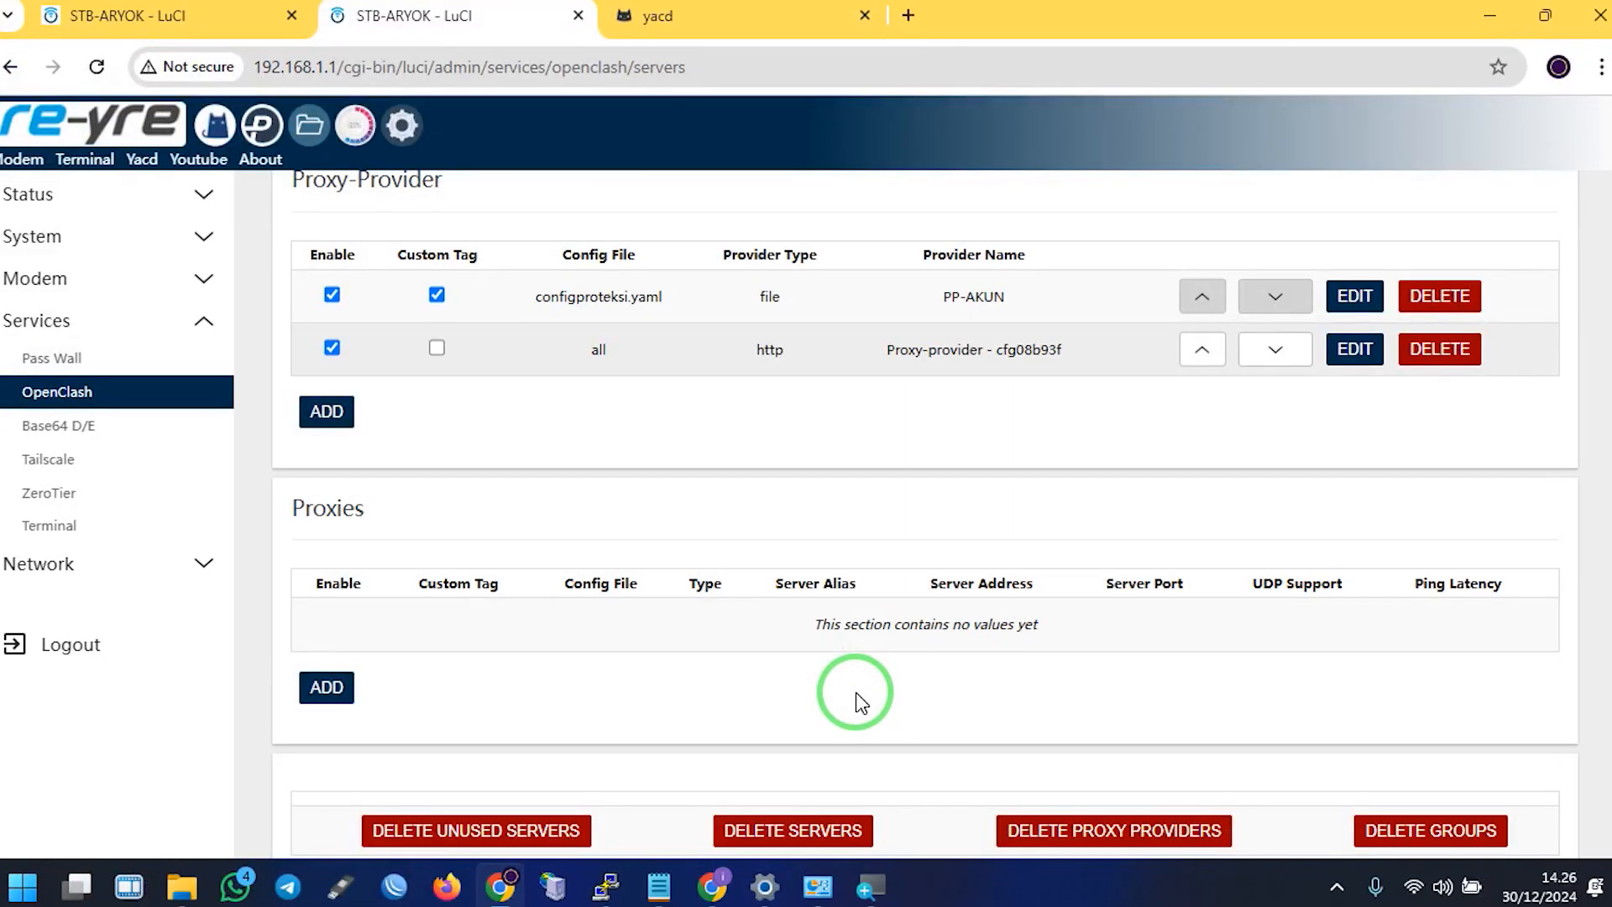
scroll(1242, 738, "down", 2)
left_click(882, 749)
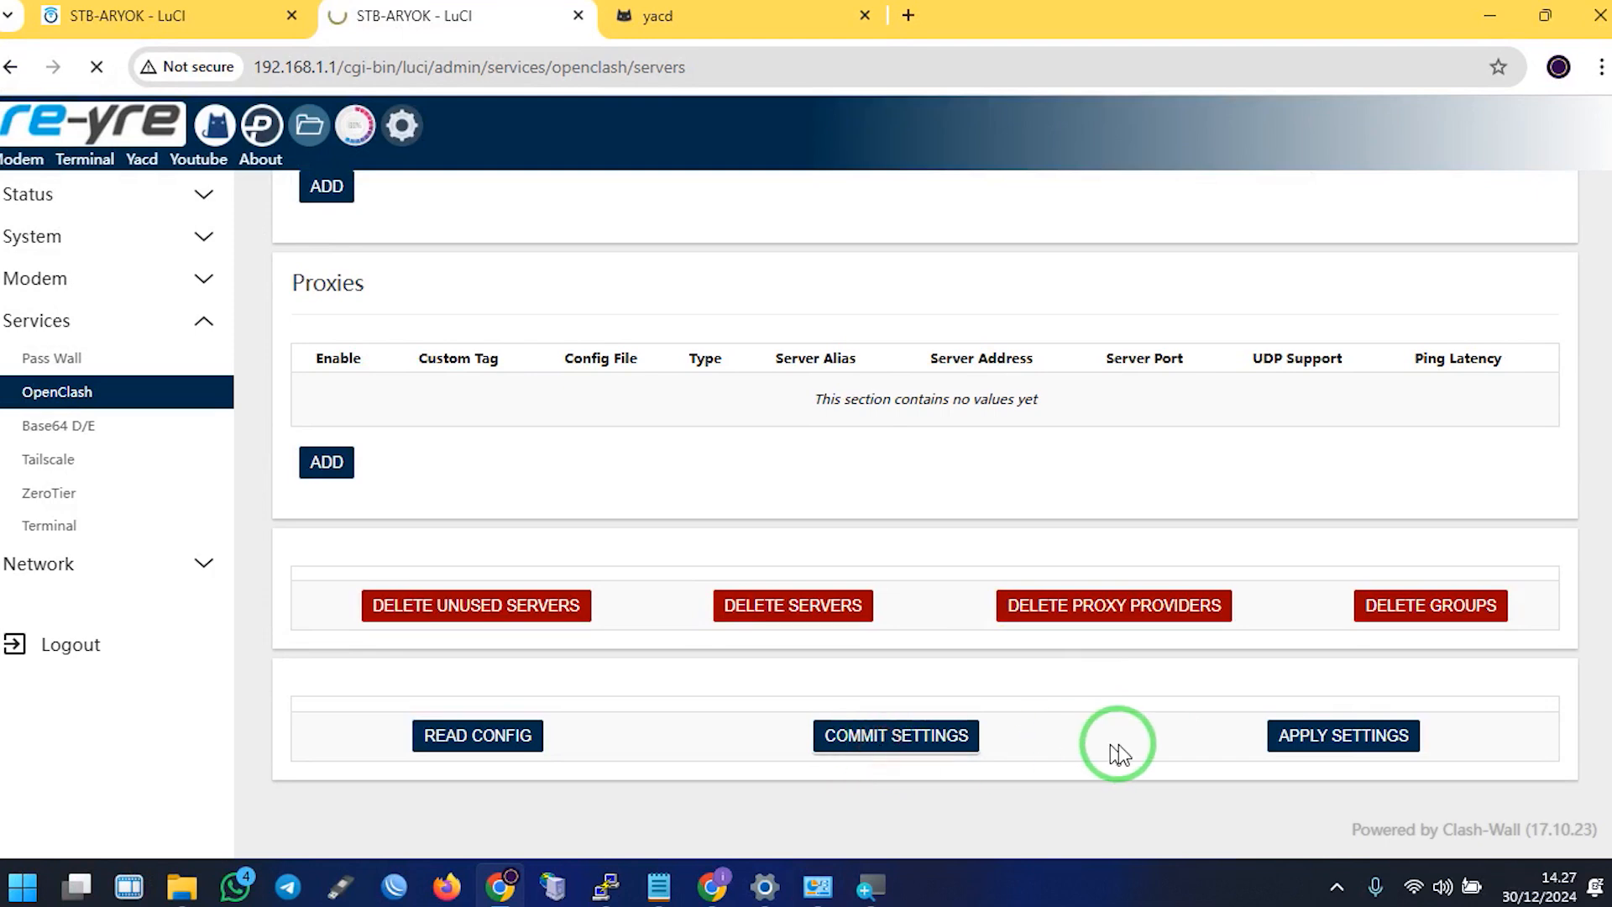
scroll(1291, 756, "down", 8)
scroll(1412, 742, "down", 2)
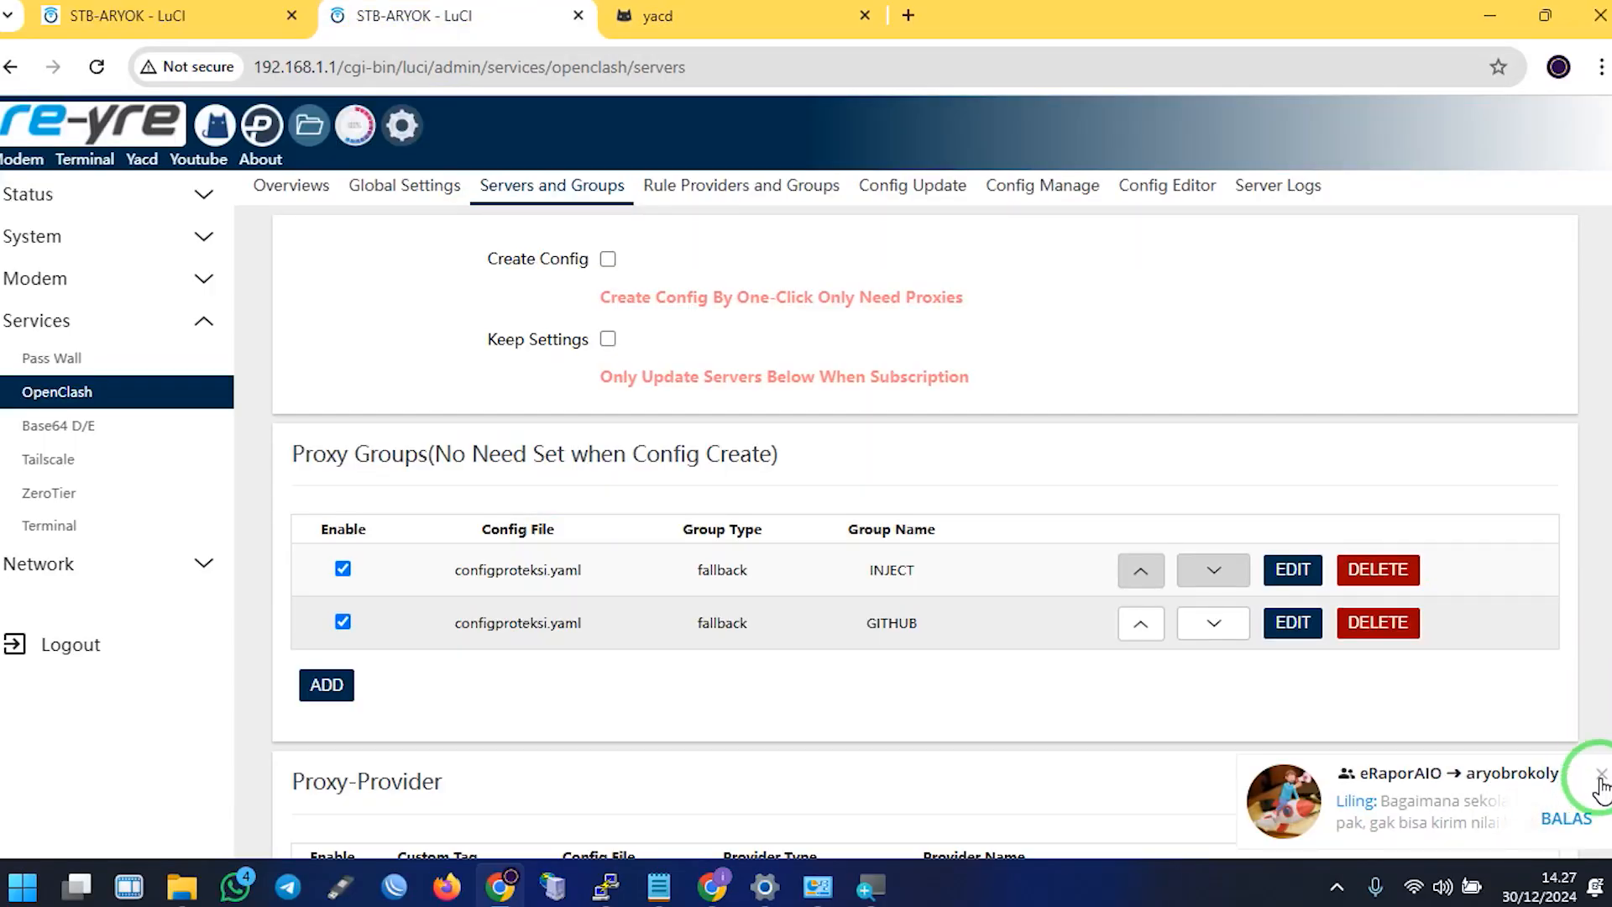
Reload Yacd's proxies, expand the GITHUB group and pick its INJECT and DIRECT members
left_click(1601, 774)
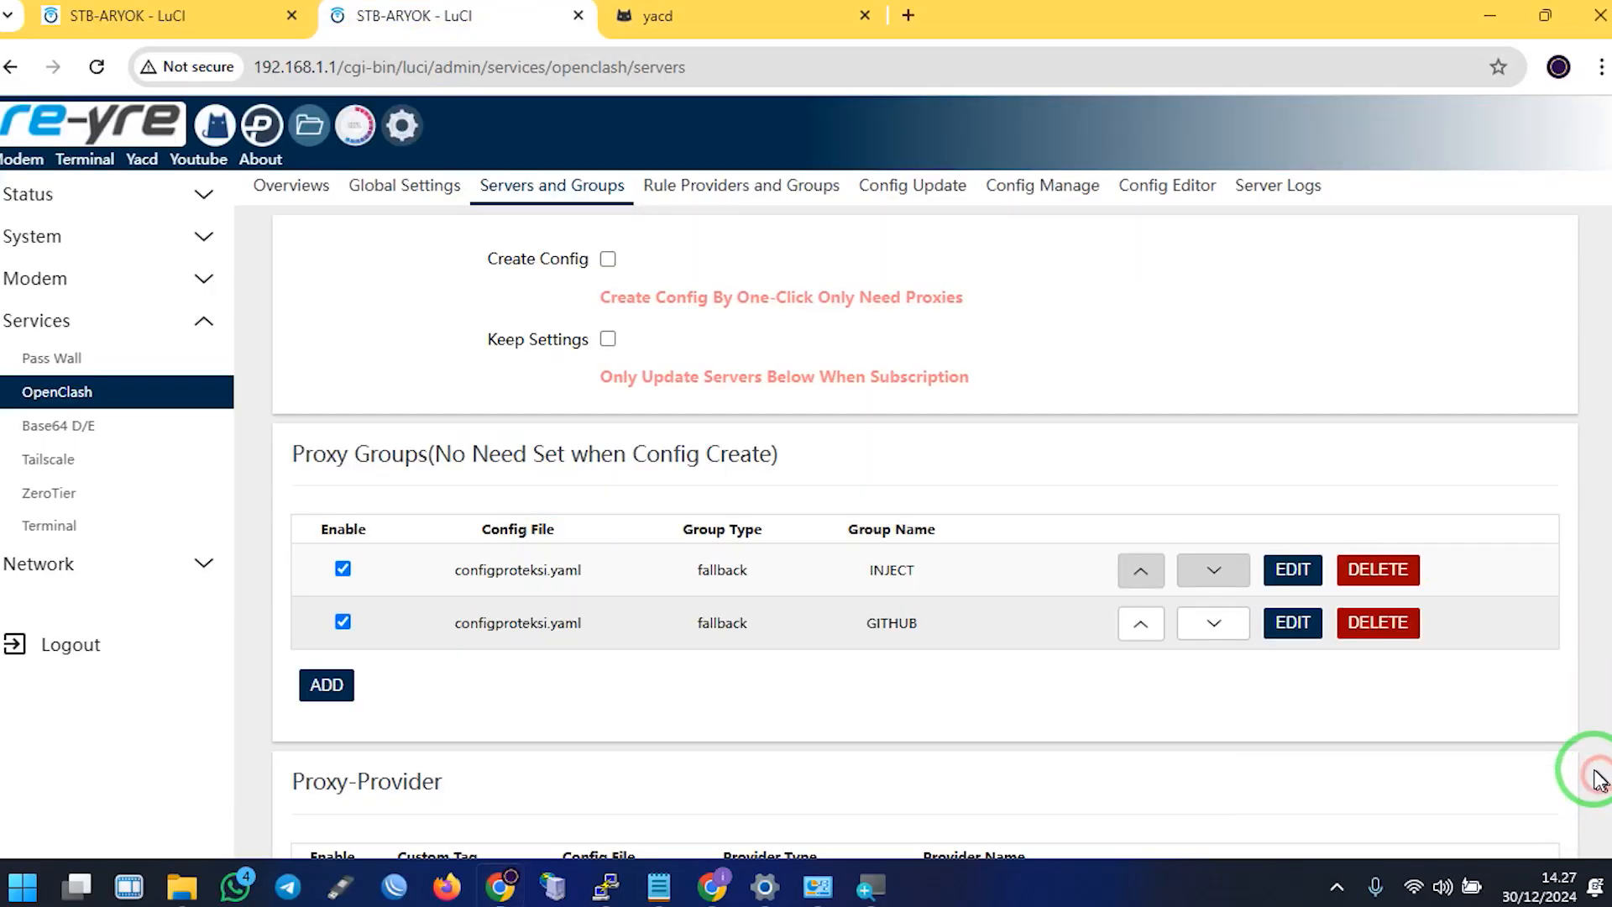
left_click(631, 20)
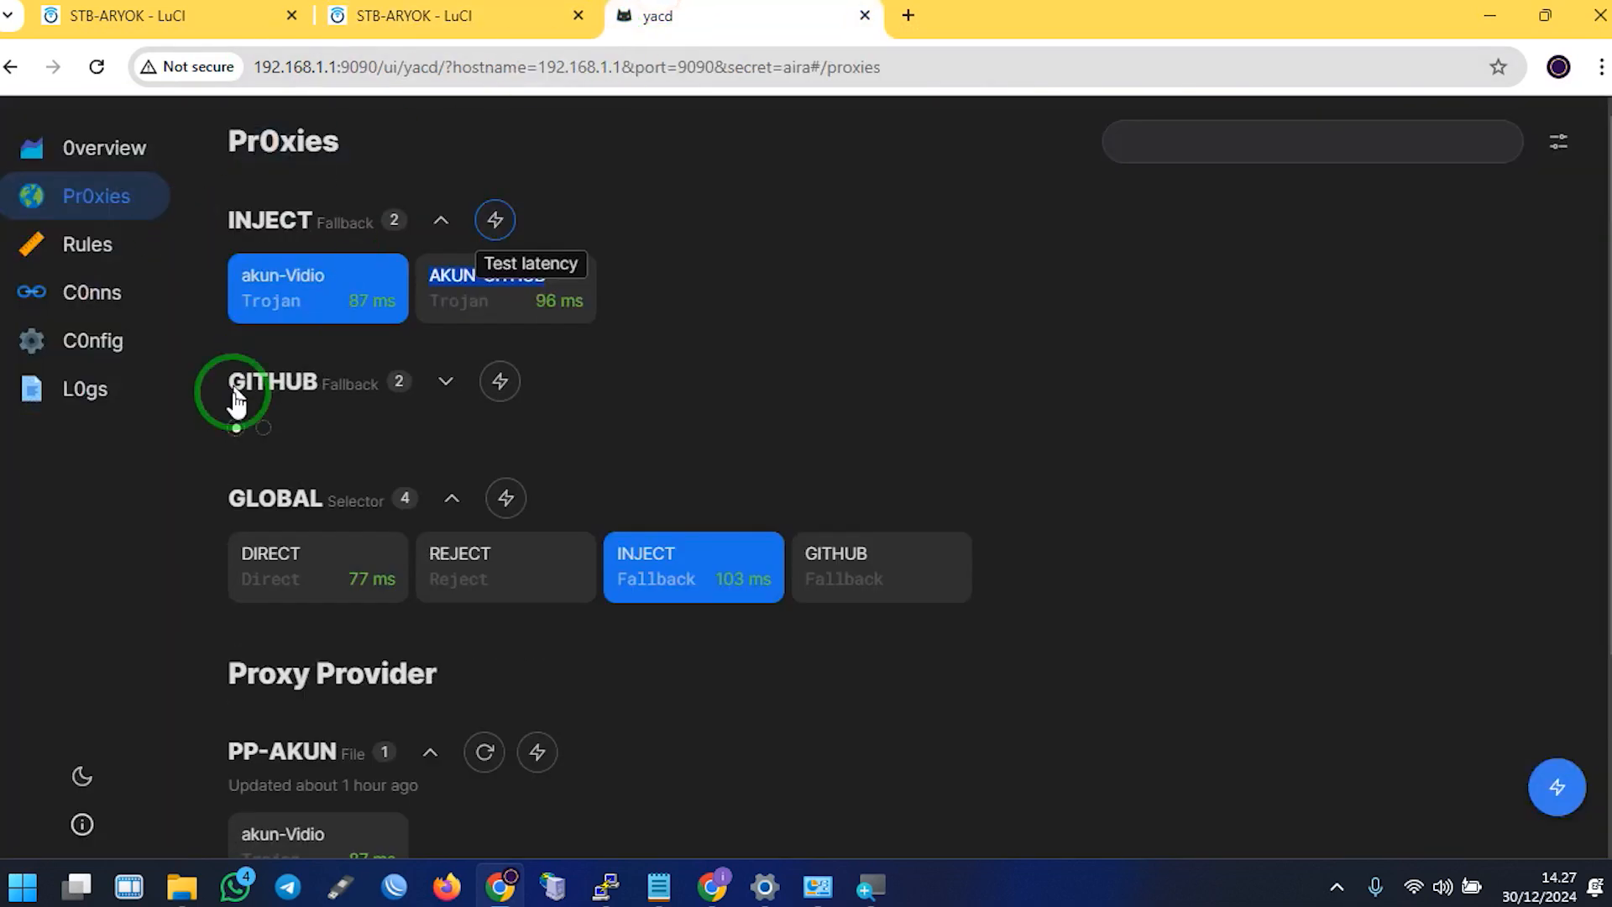
left_click(97, 66)
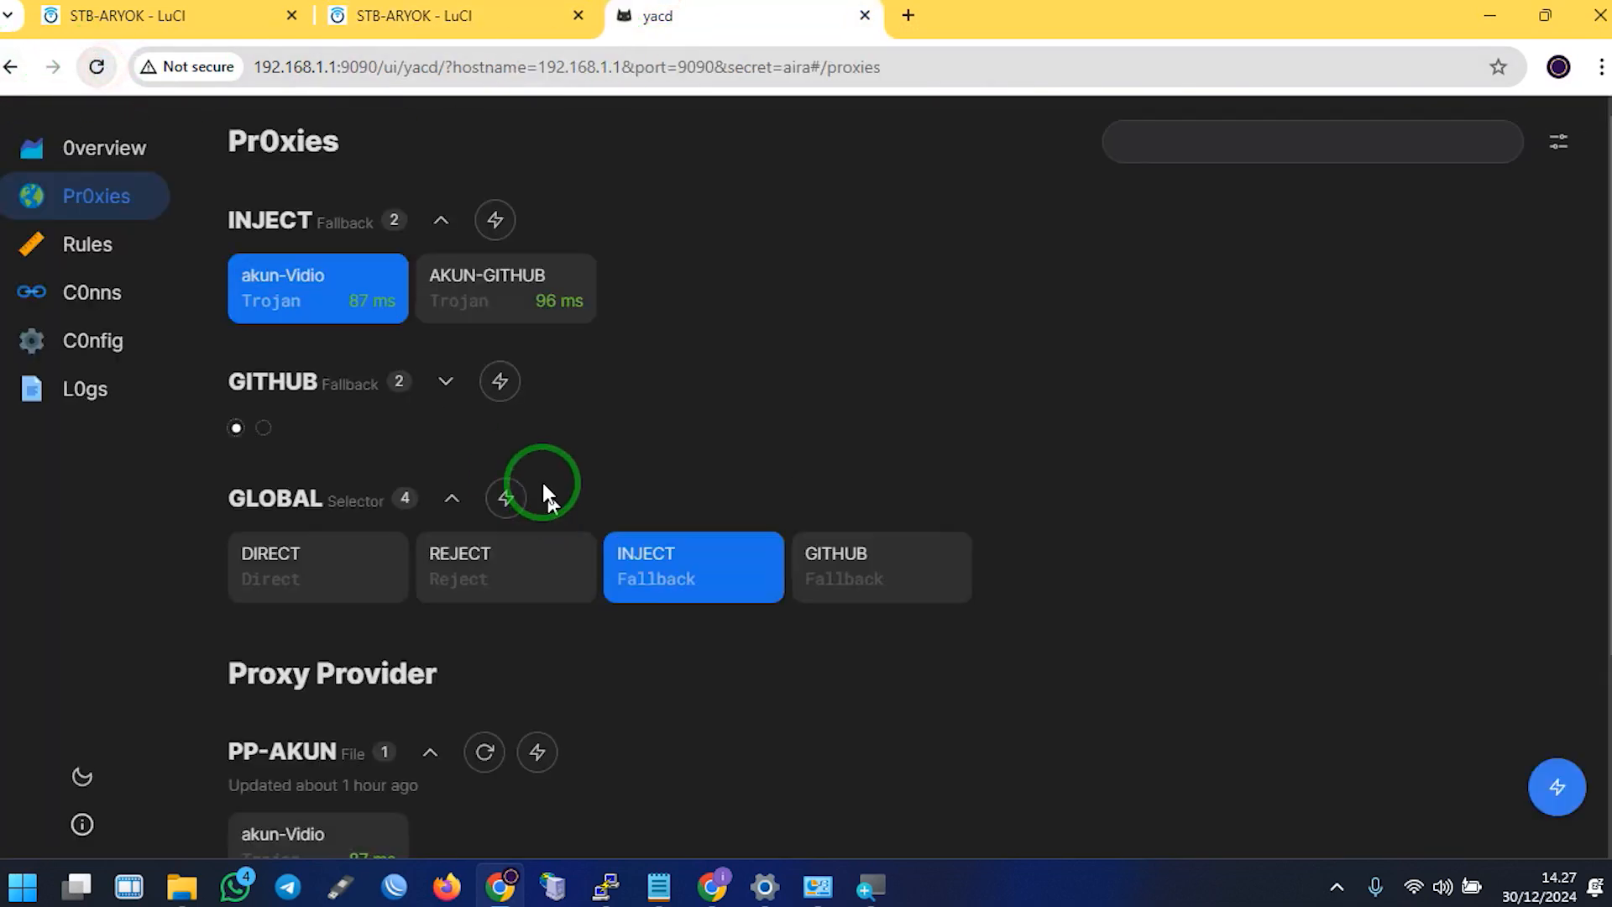
left_click(446, 381)
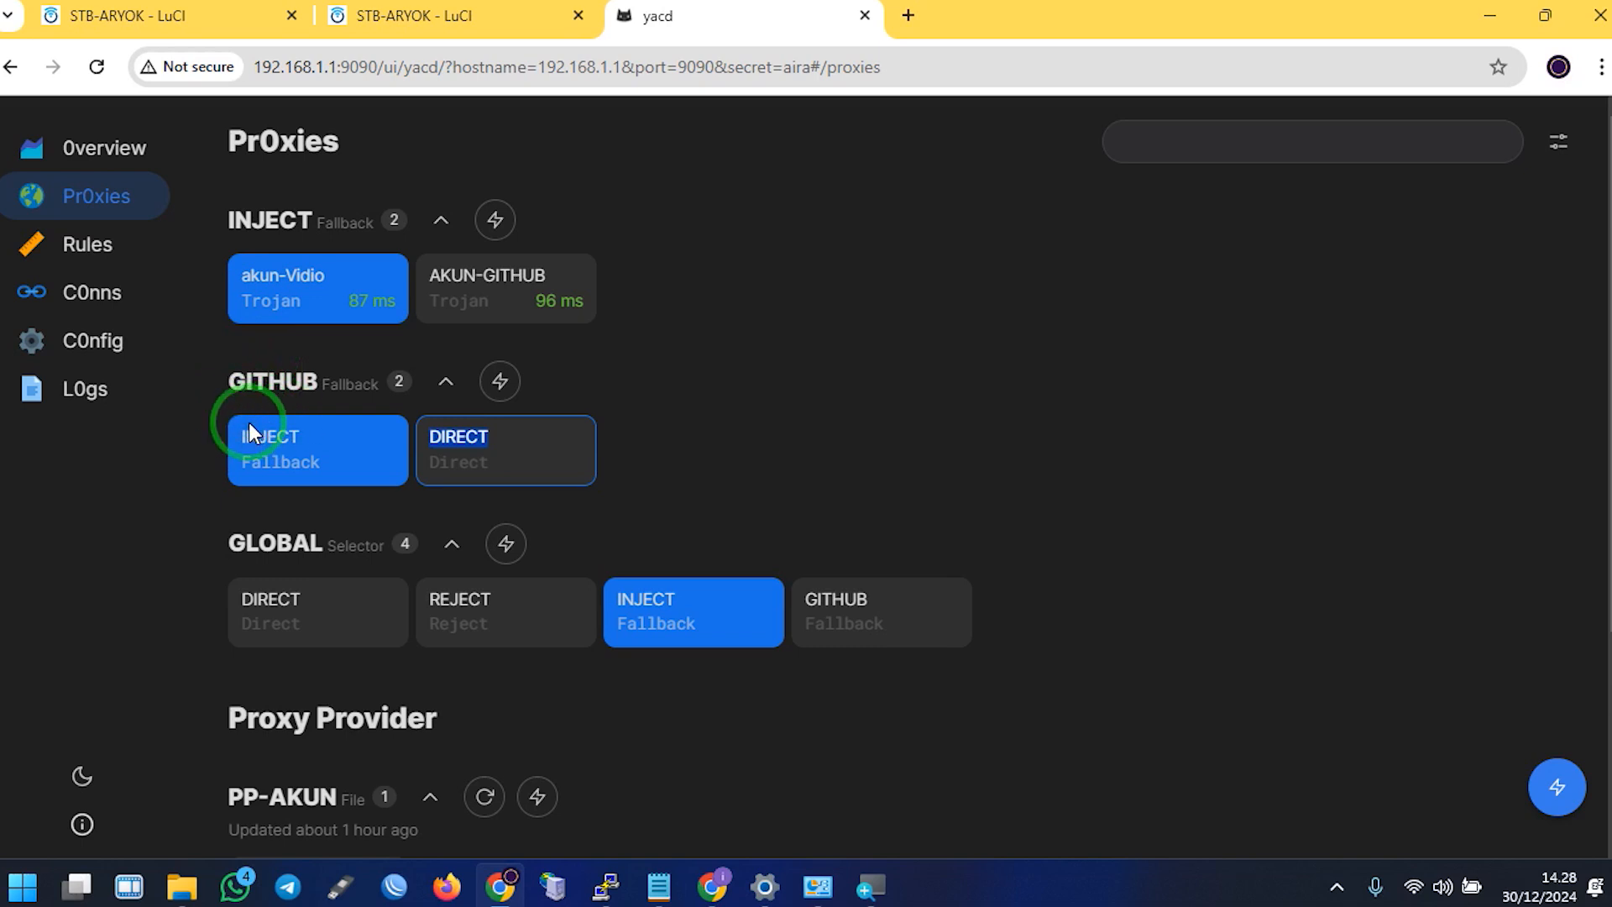
left_click(289, 442)
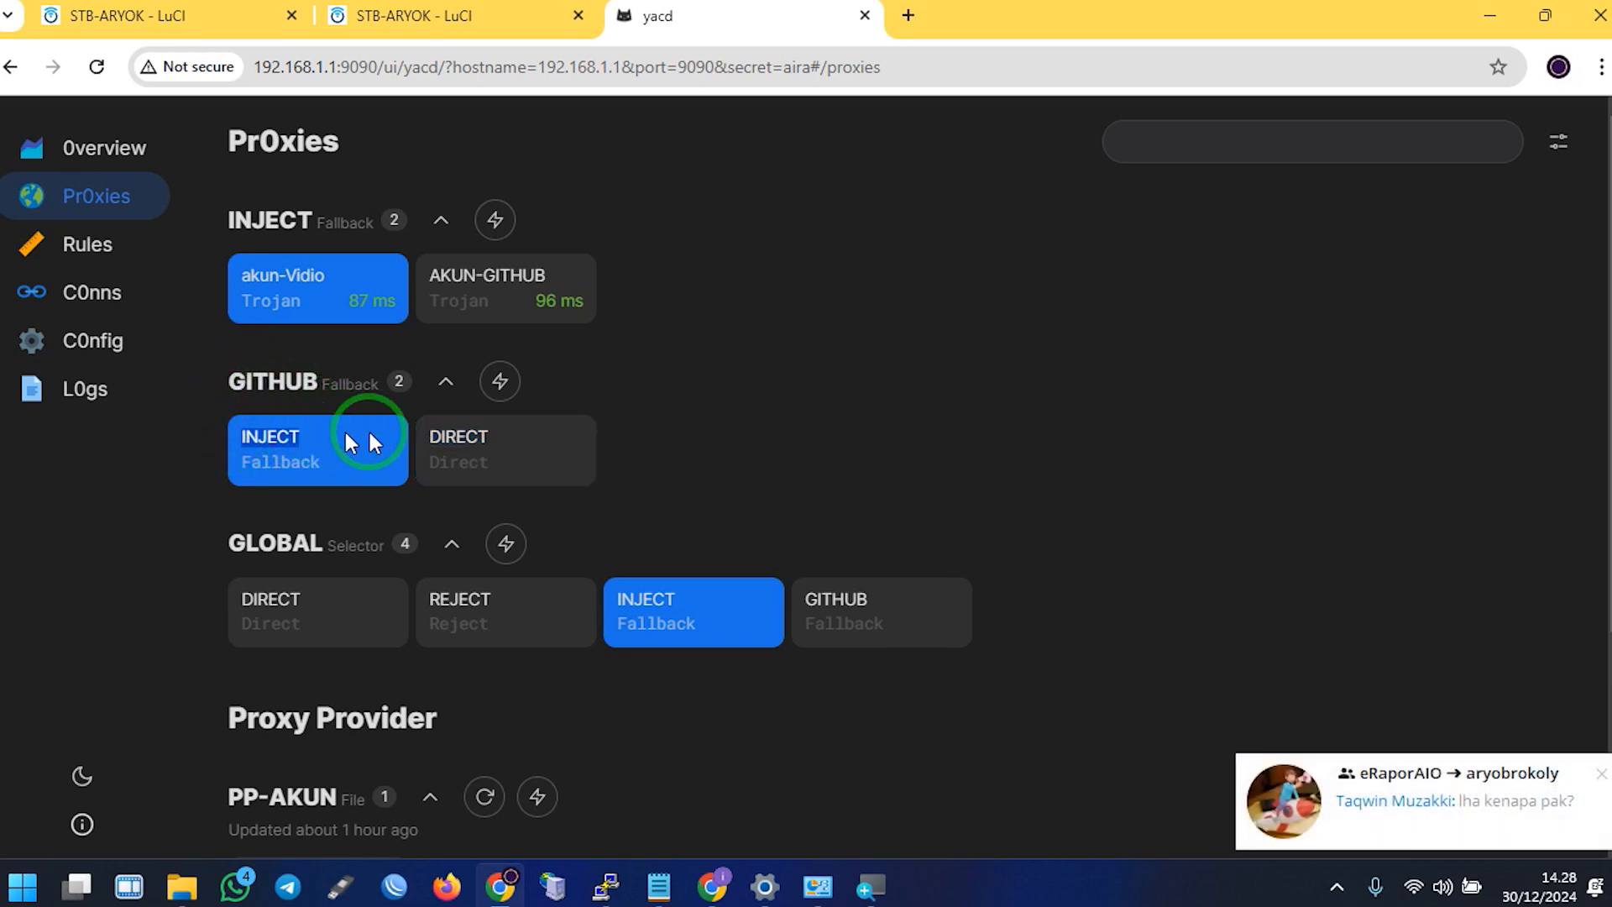
left_click(467, 436)
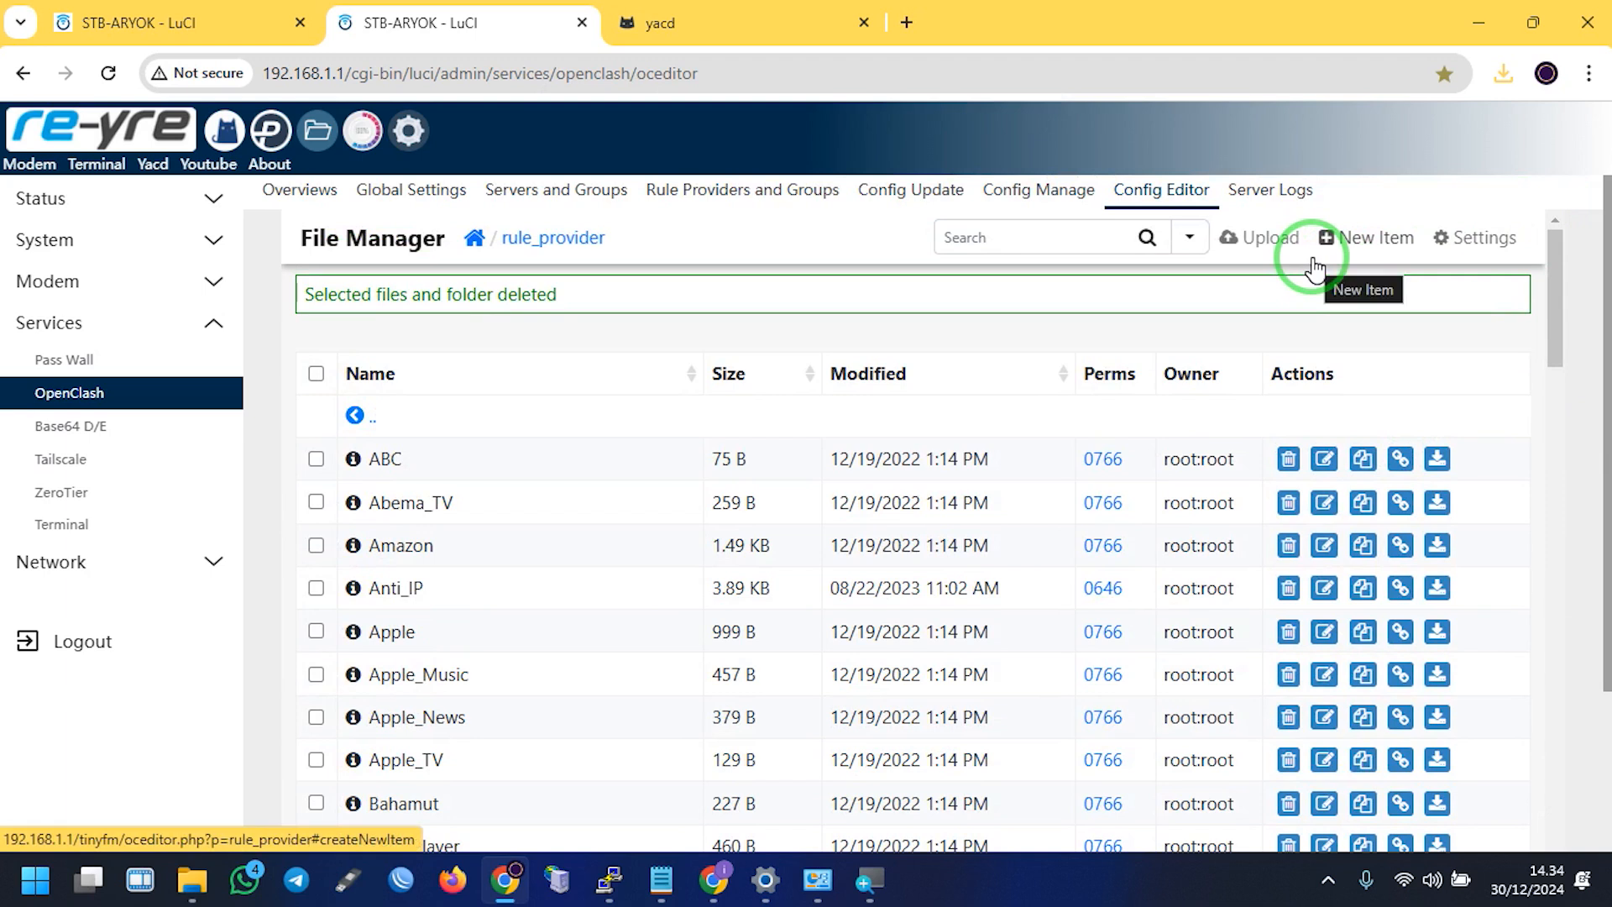
Upload github.yaml from Downloads into the rule_provider folder
left_click(1246, 243)
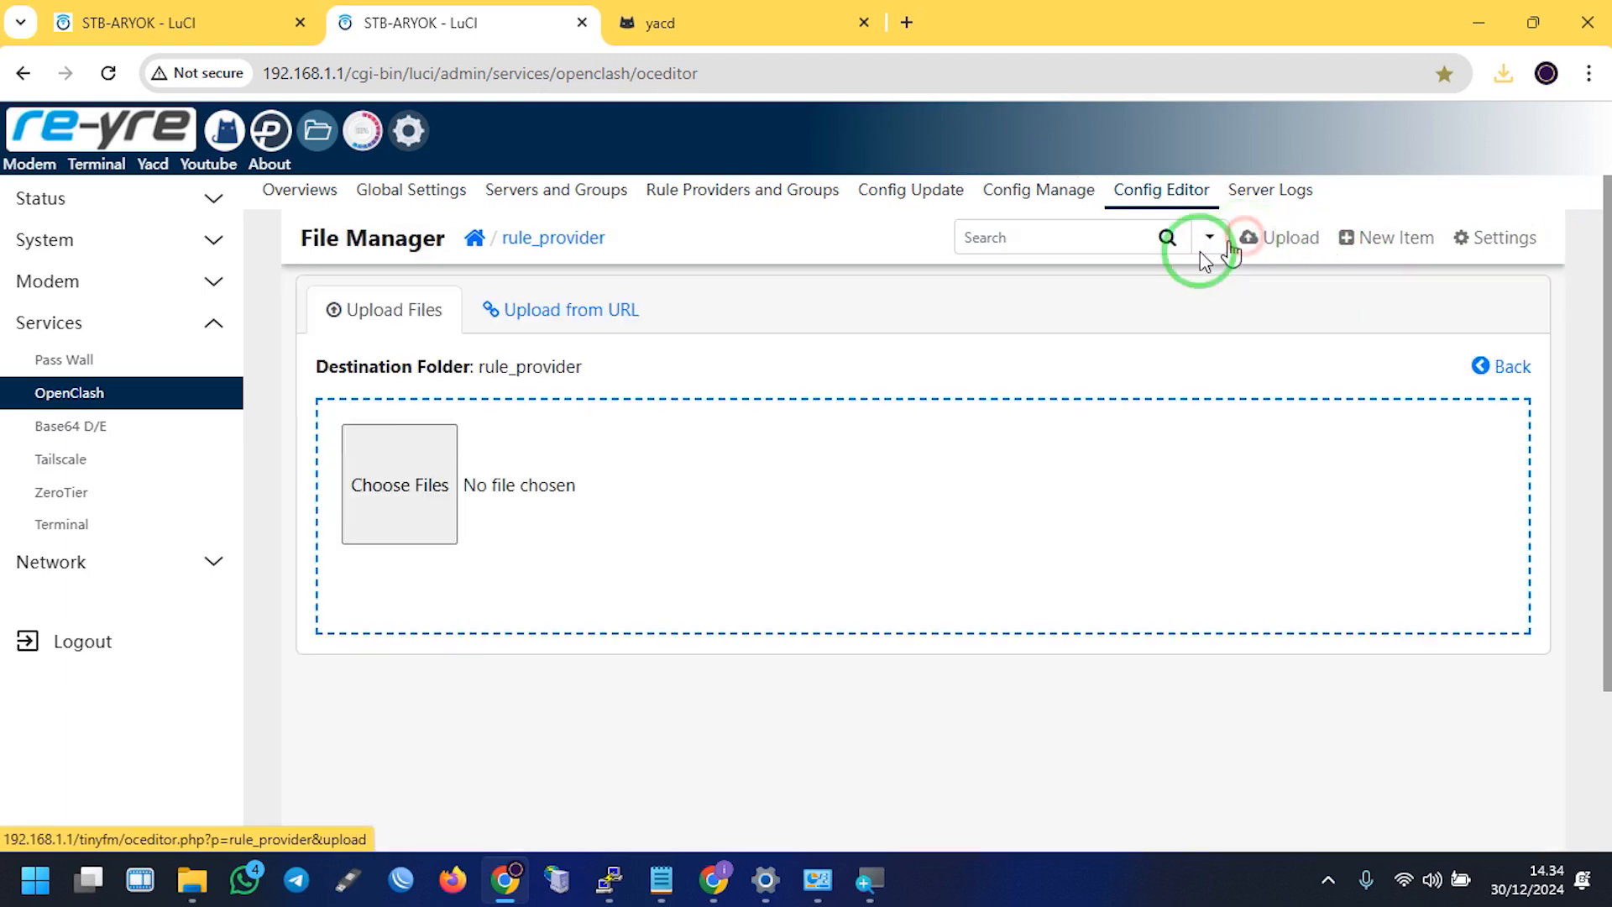
left_click(534, 503)
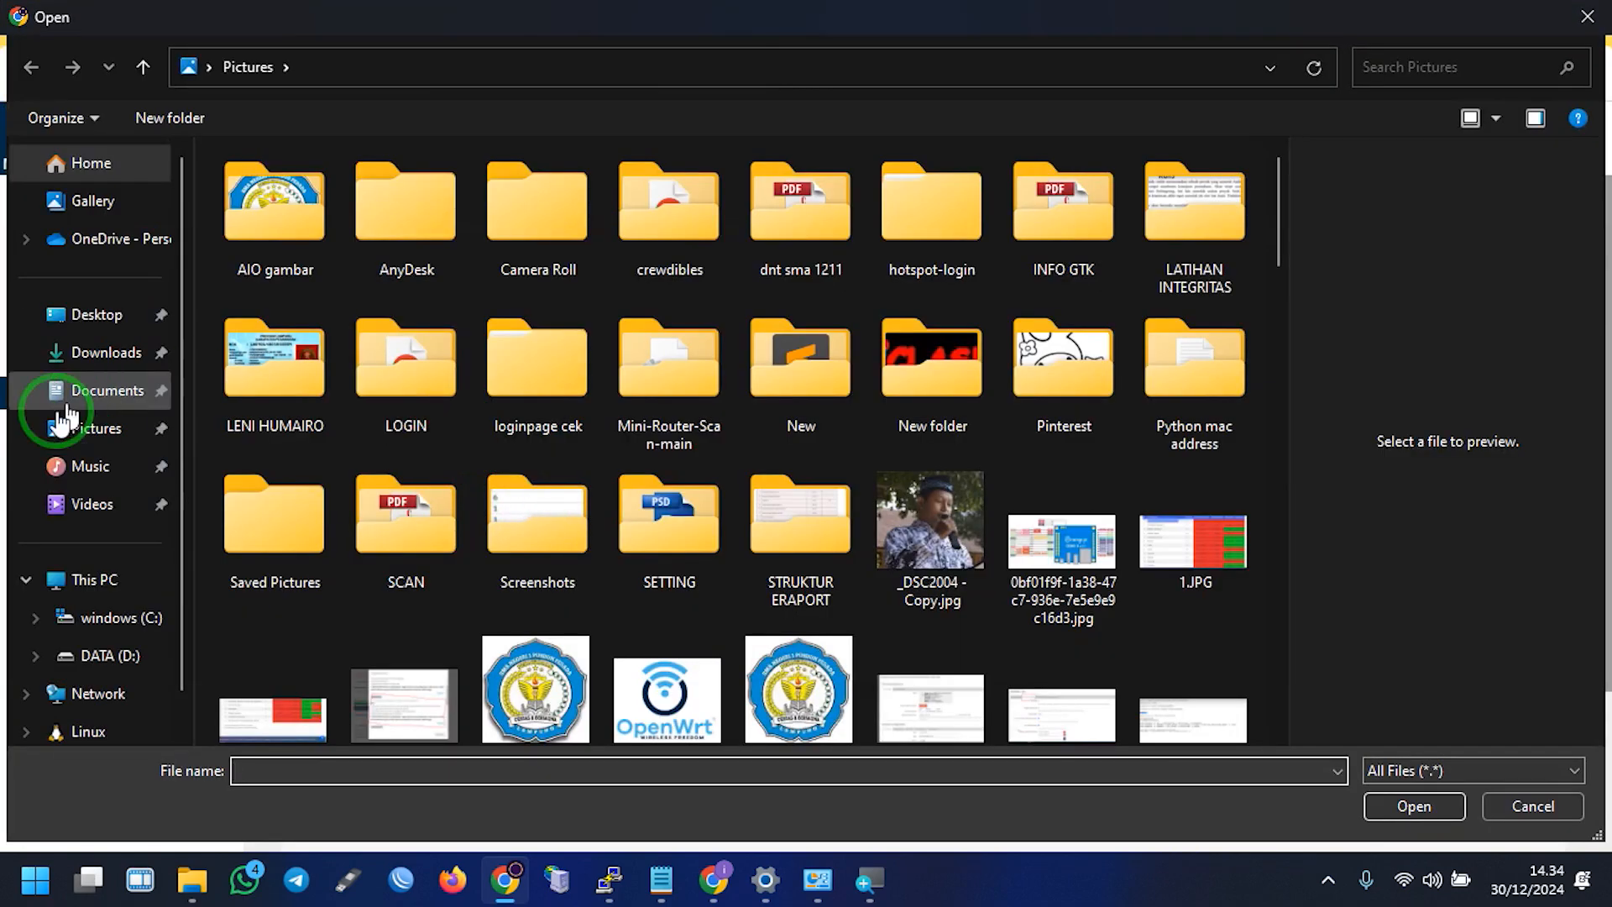
left_click(100, 349)
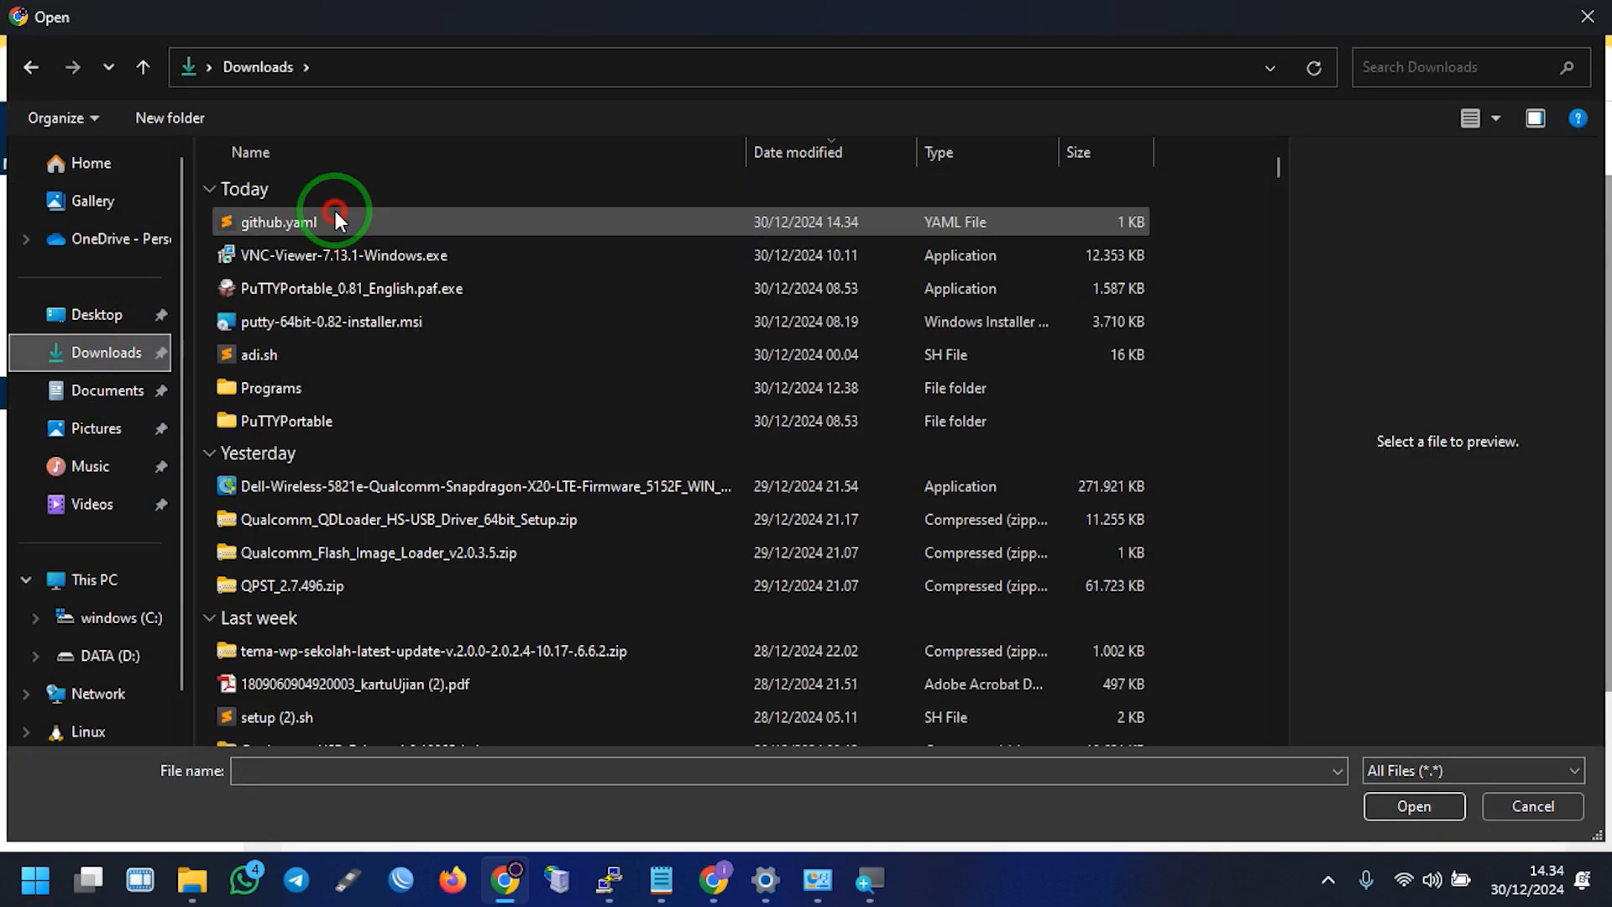
double_click(335, 212)
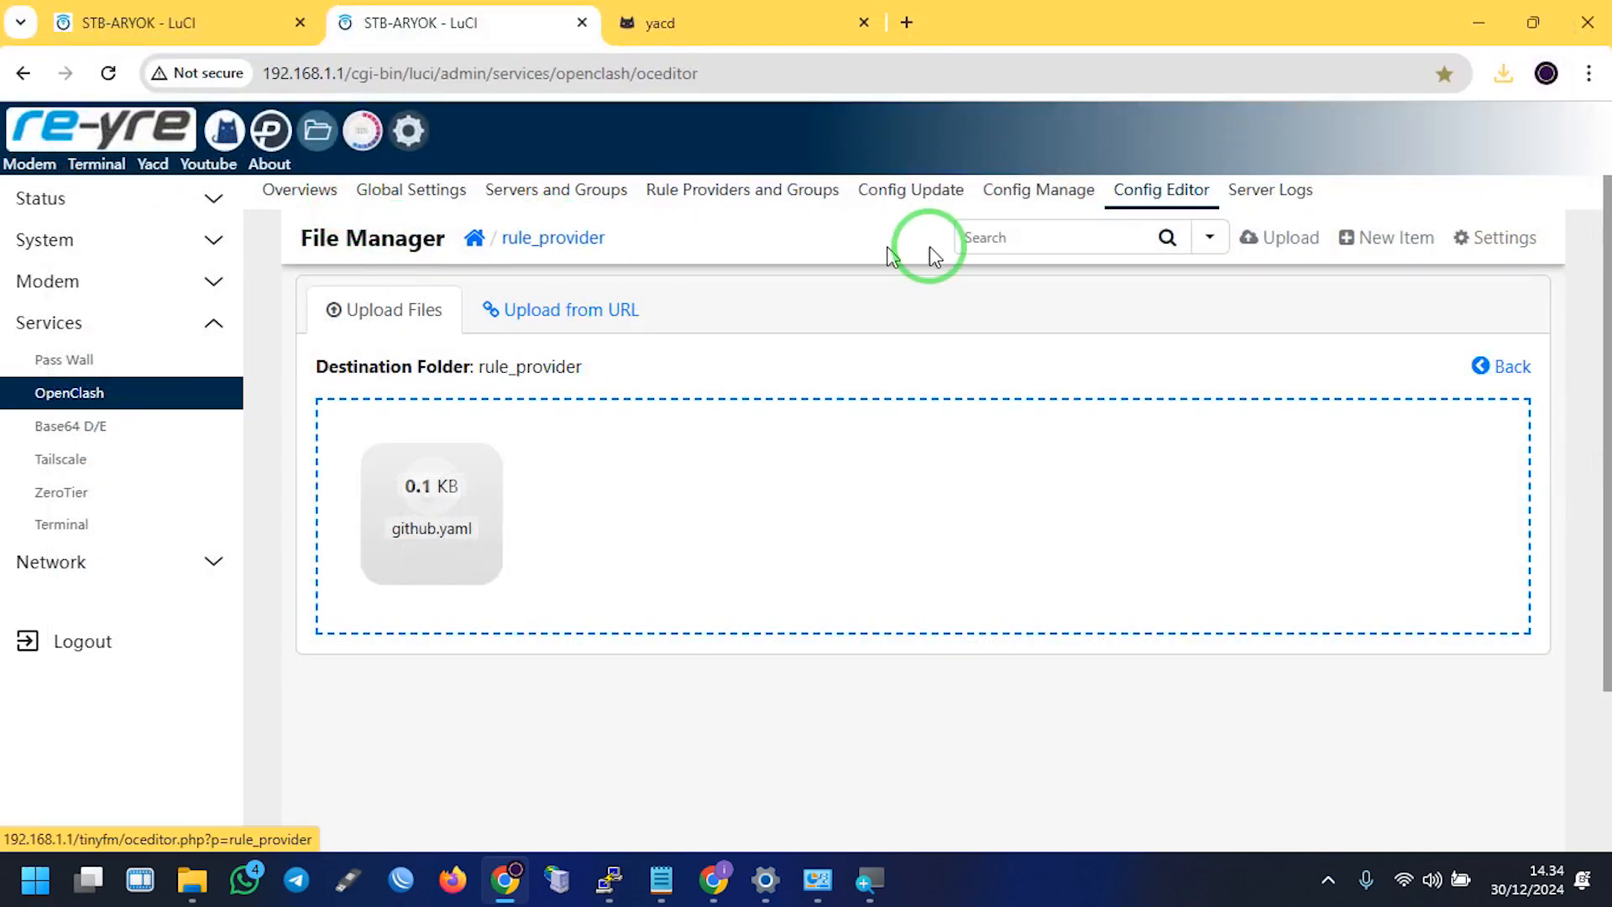
Open github.yaml in rule_provider to view its two githubusercontent DOMAIN-SUFFIX rules
left_click(576, 256)
scroll(594, 565, "down", 15)
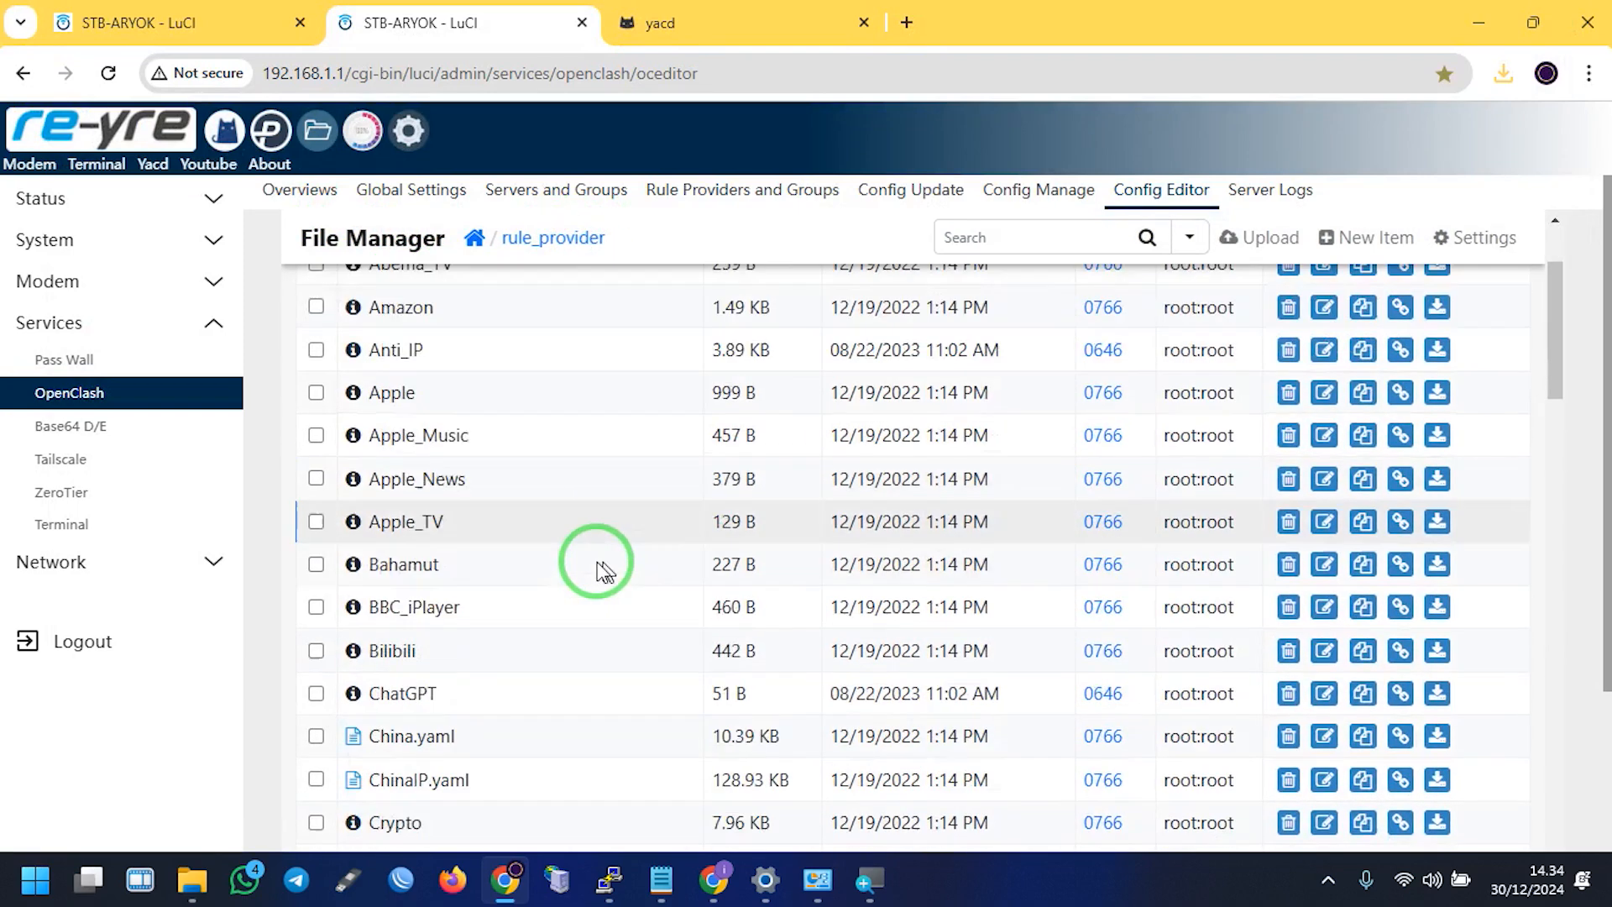
scroll(352, 655, "down", 2)
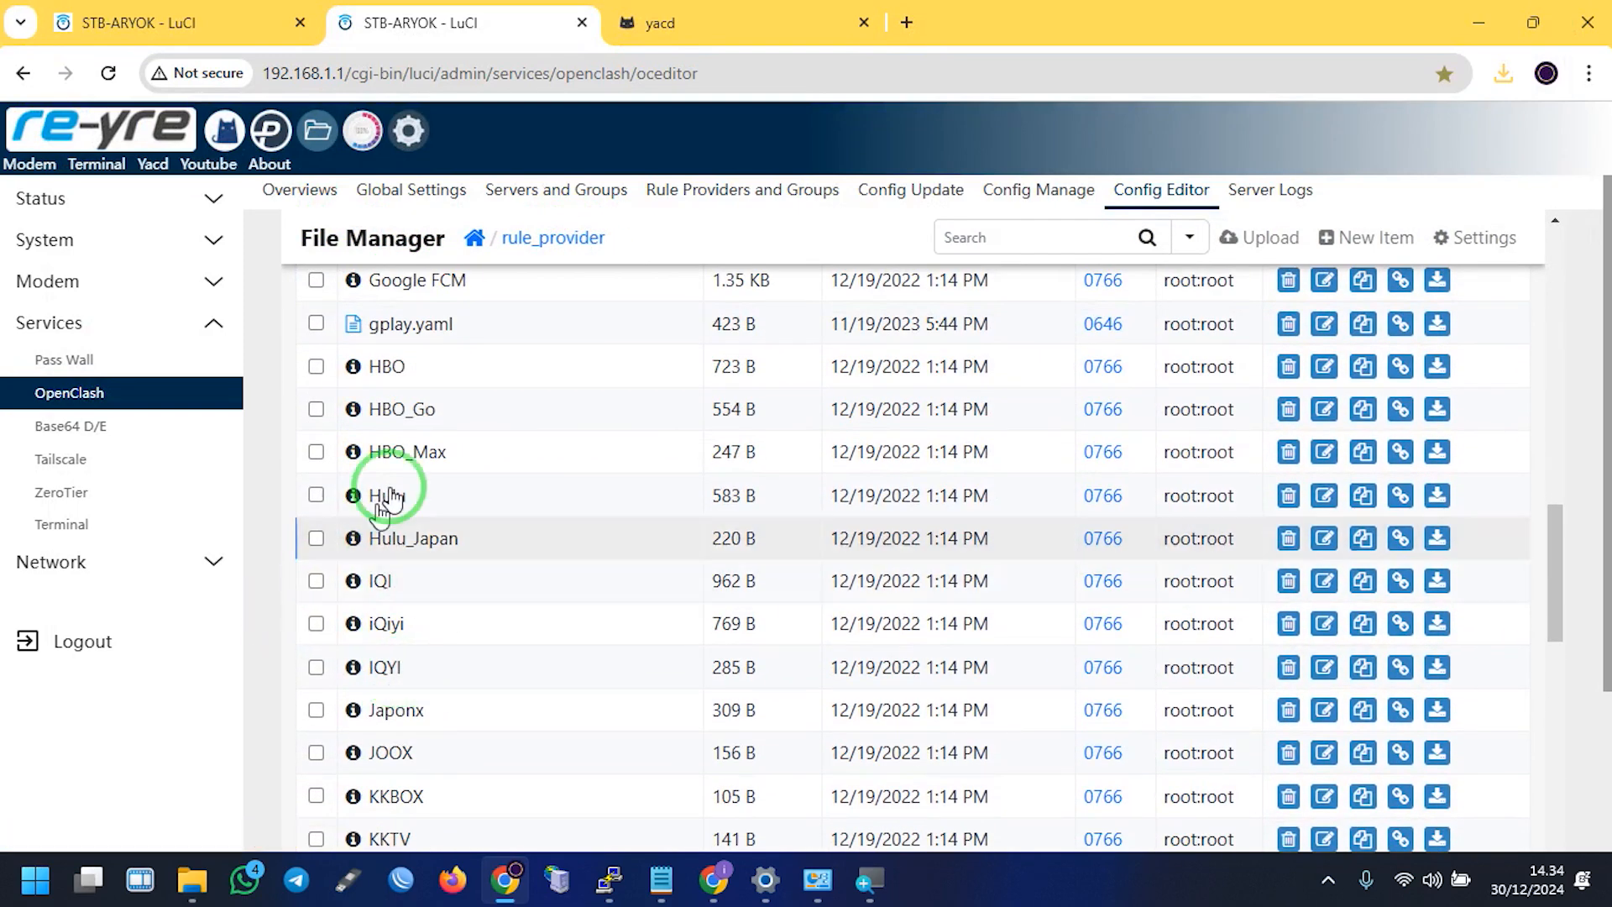
scroll(420, 445, "up", 3)
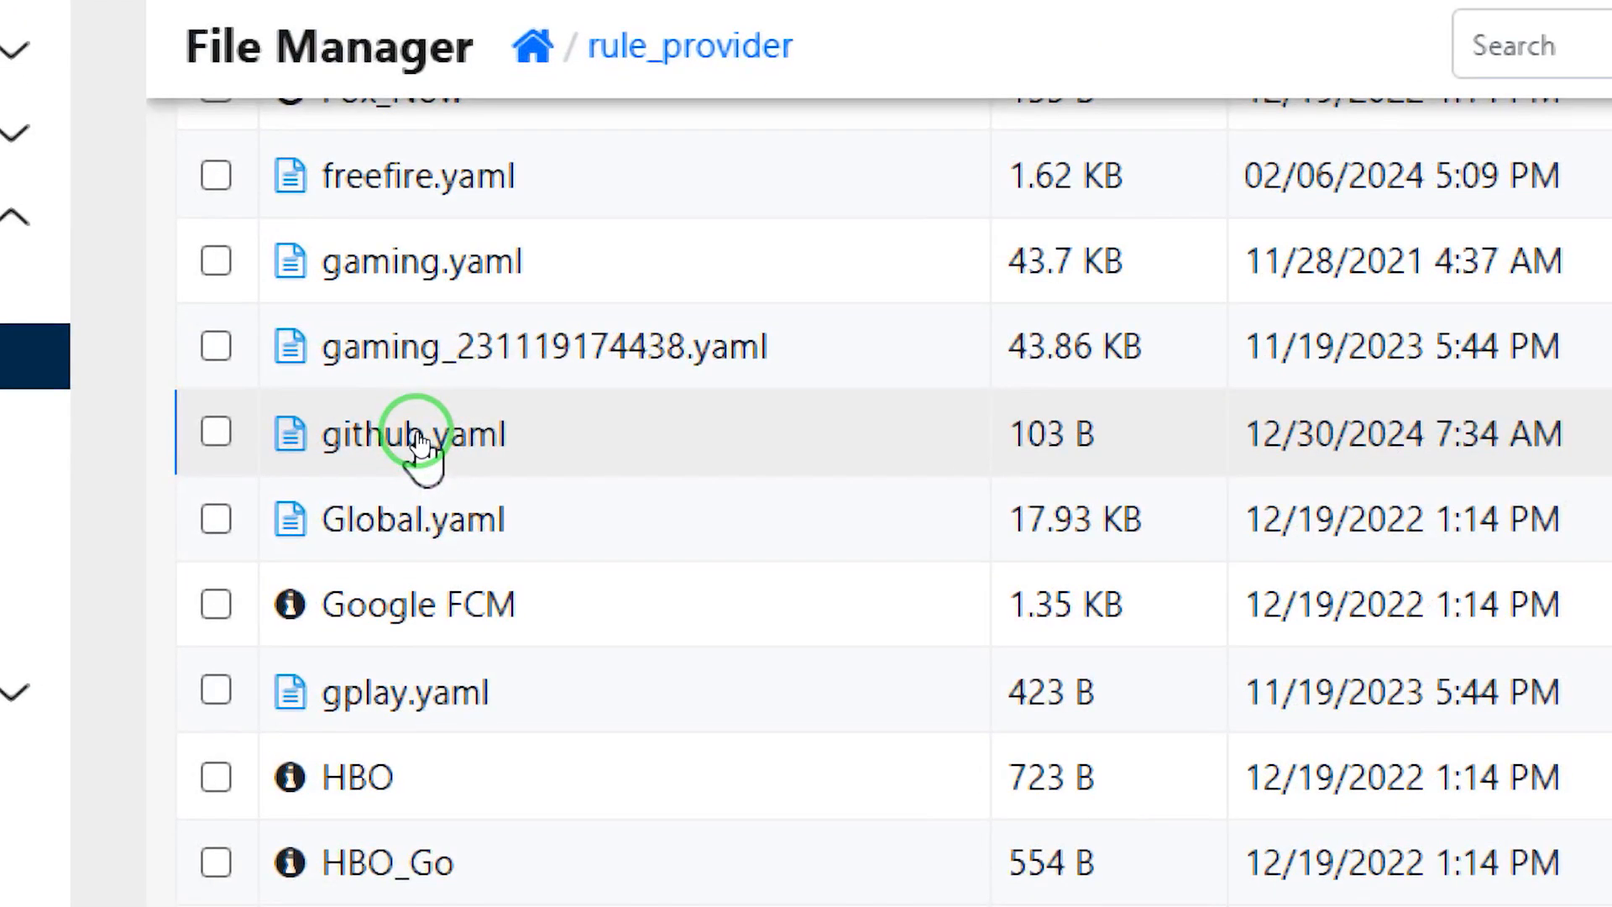
right_click(420, 445)
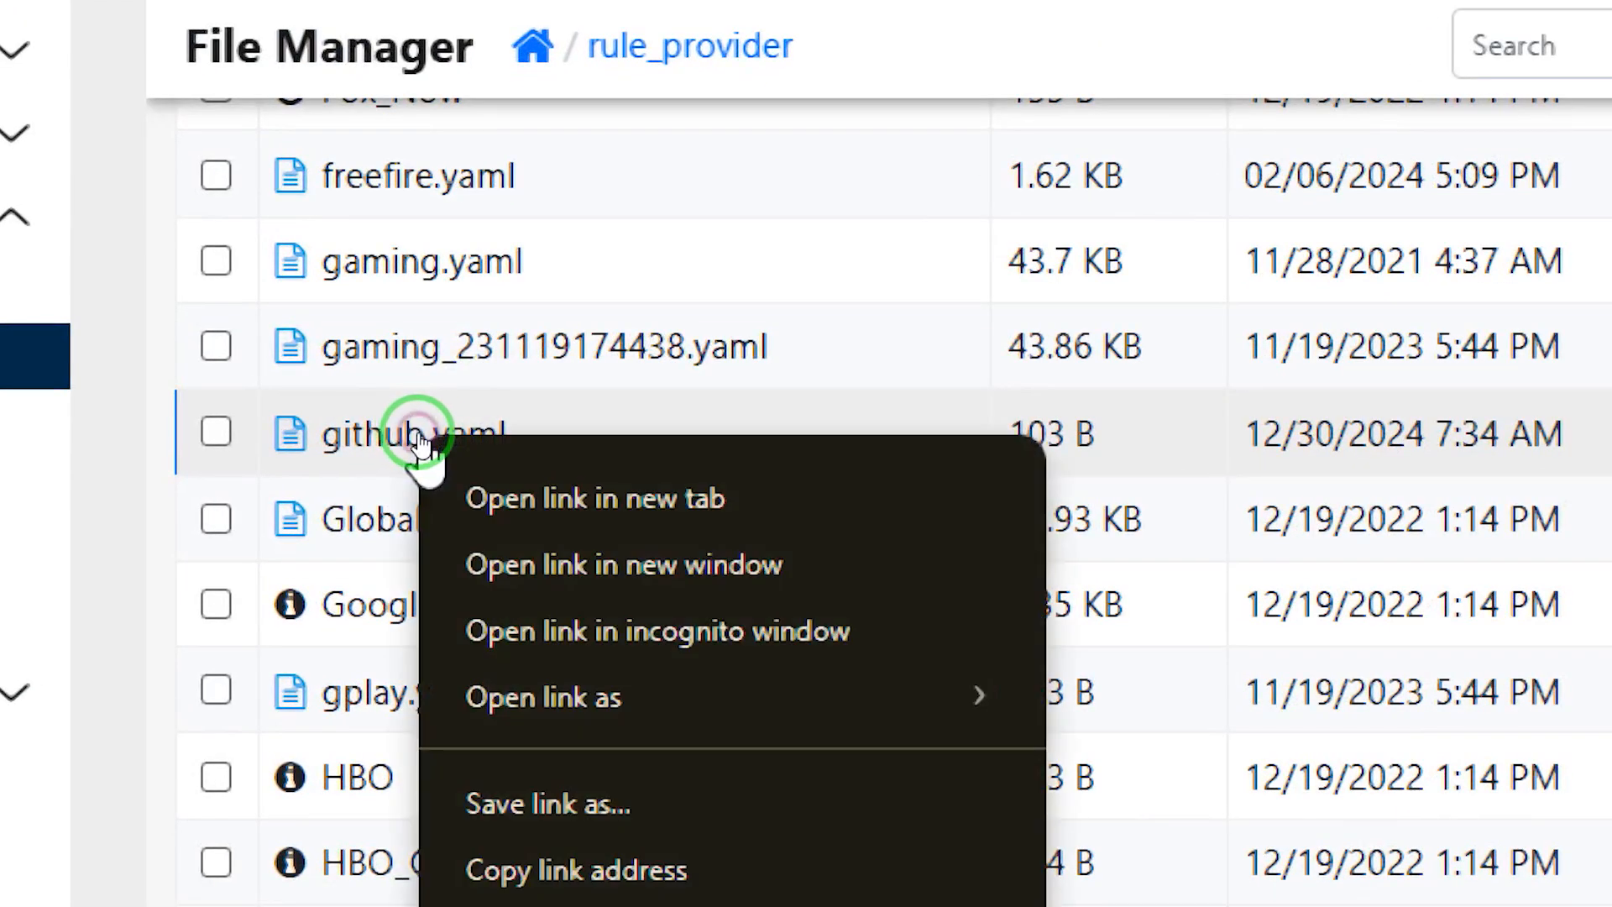
left_click(360, 439)
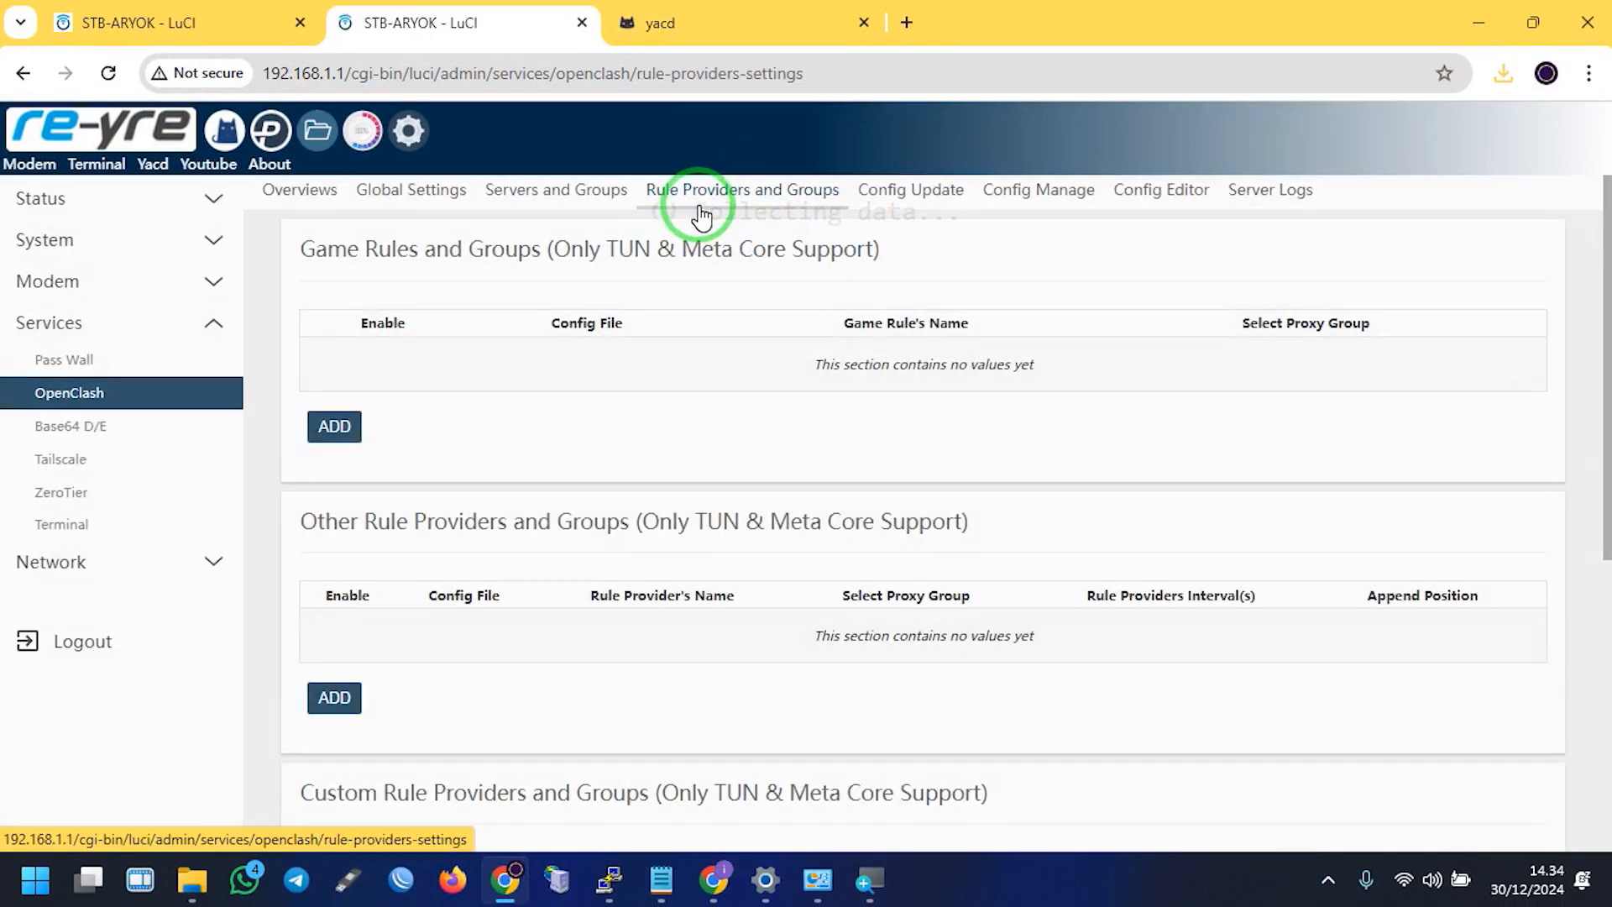
Add a new entry under Custom Rule Providers
scroll(694, 514, "down", 4)
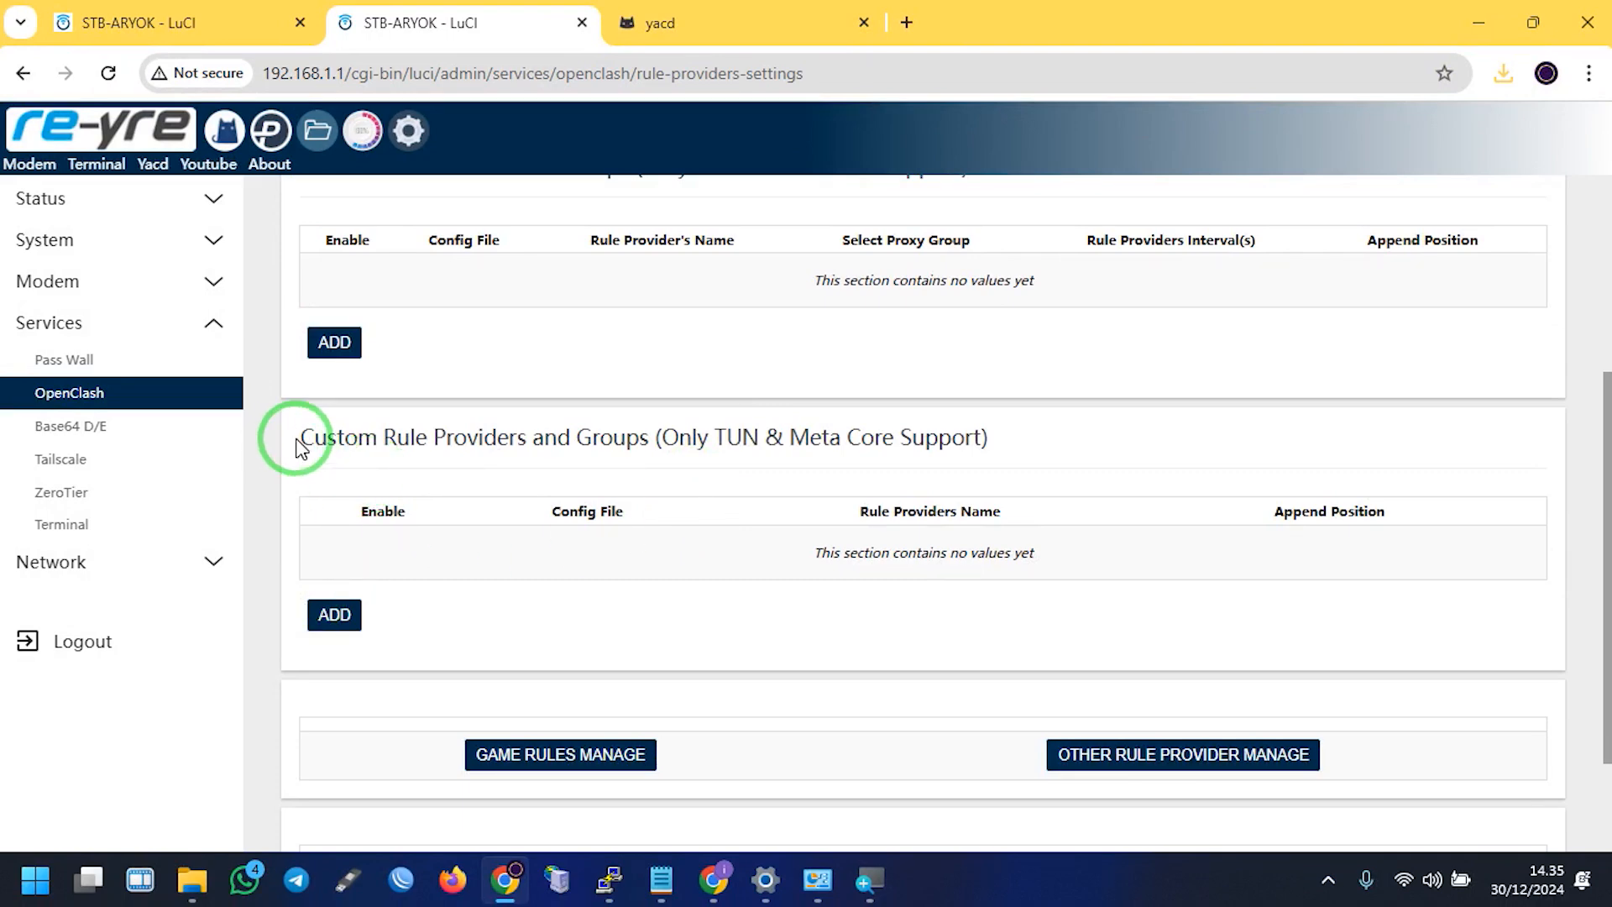
left_click_drag(301, 445, 510, 447)
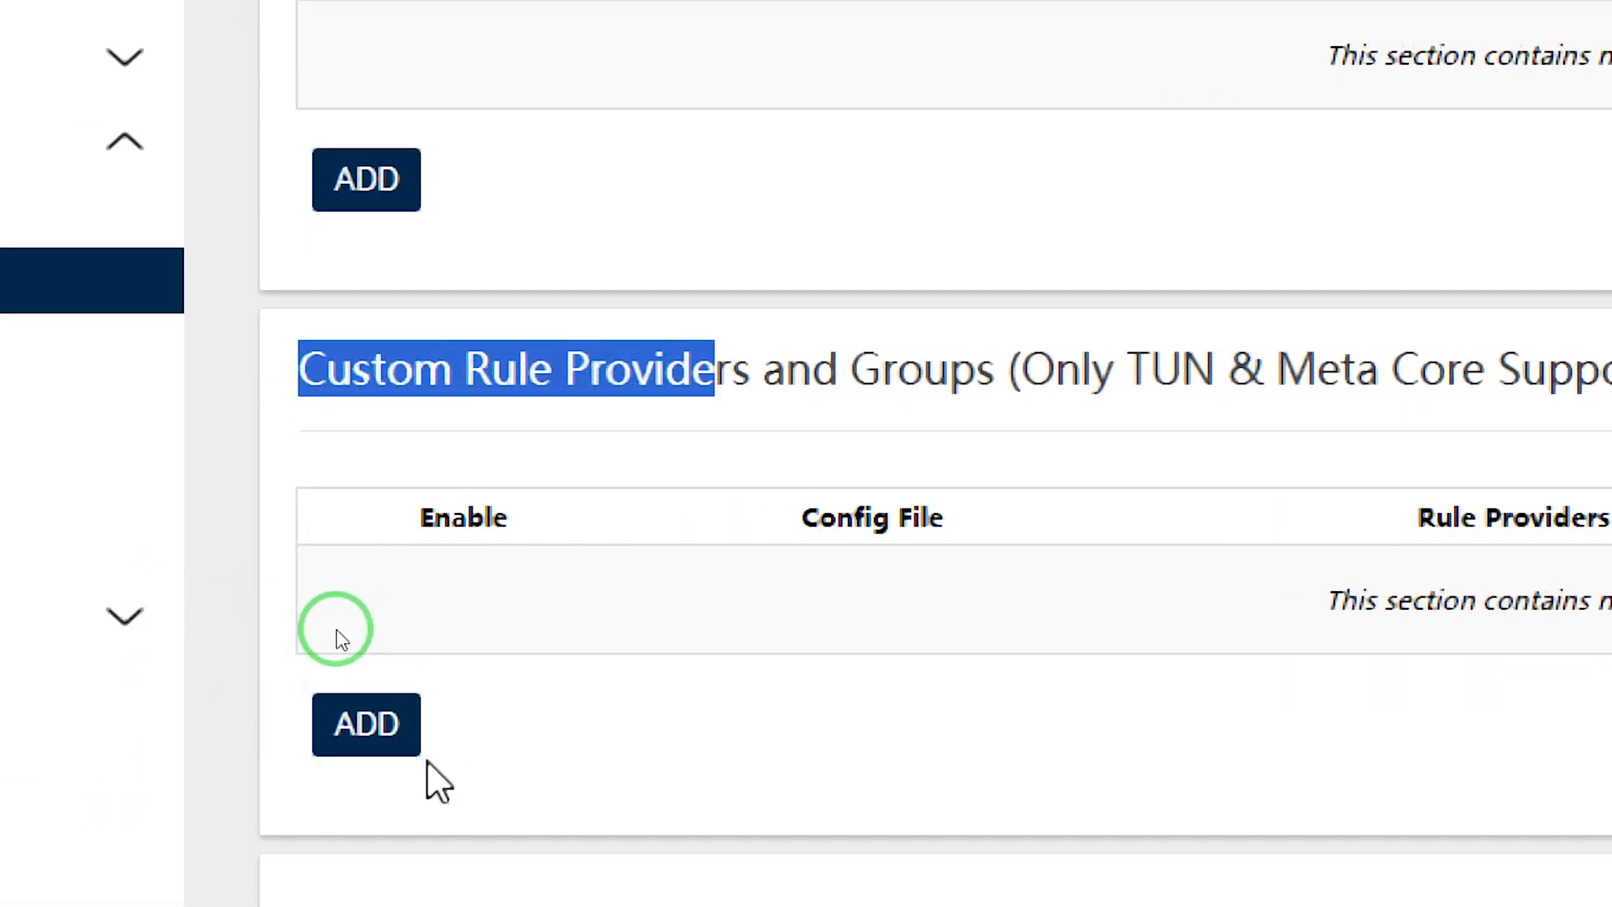
left_click(367, 724)
right_click(664, 262)
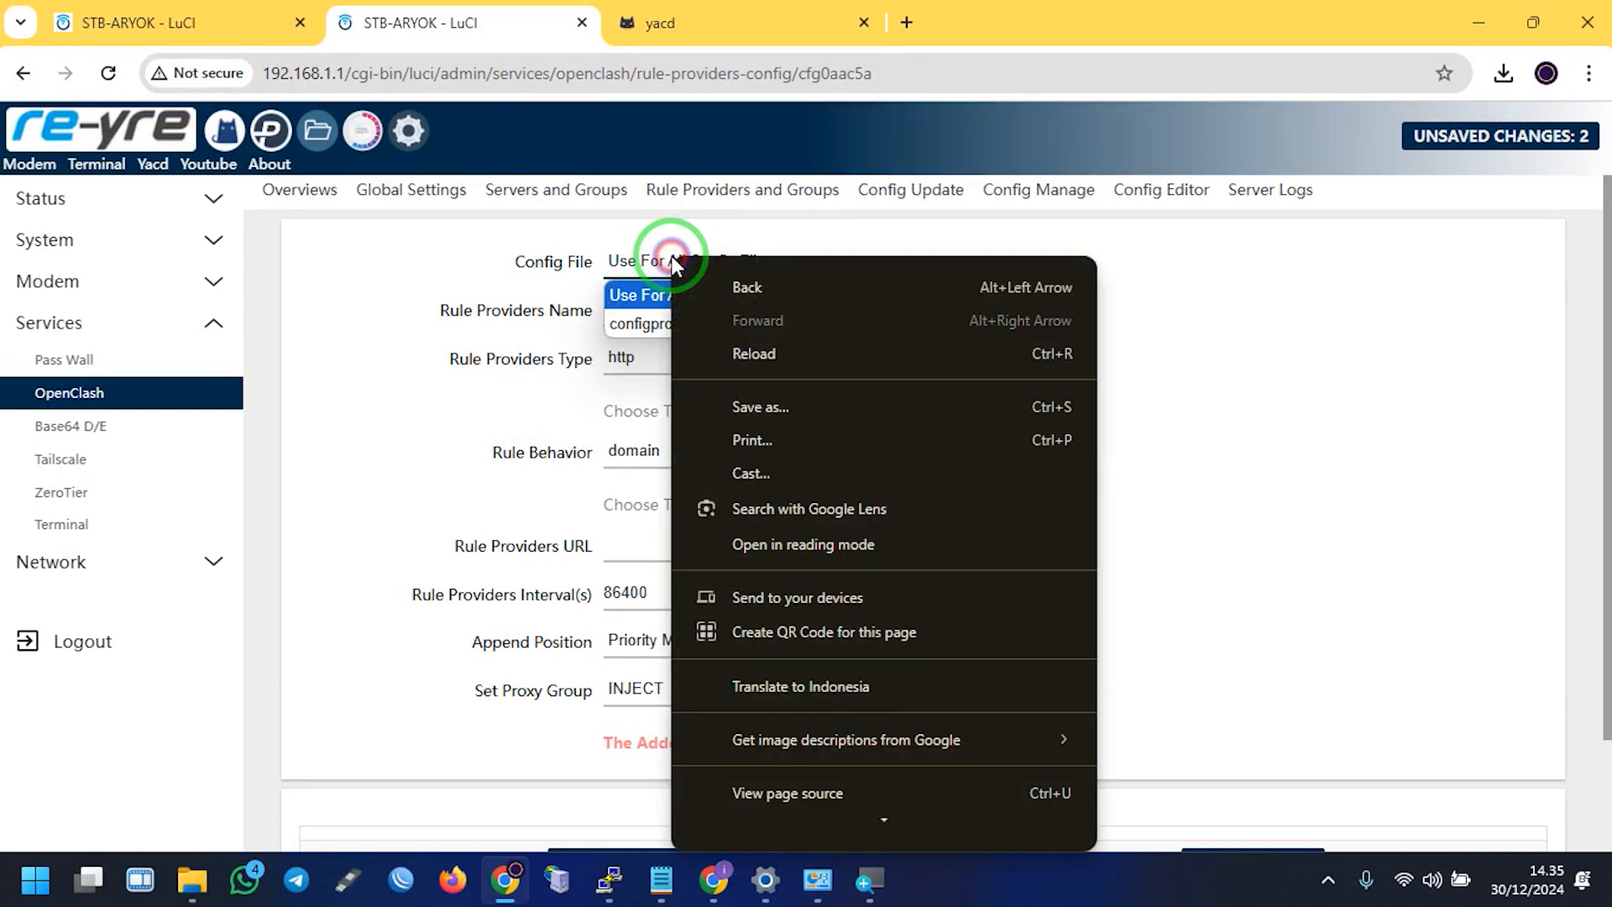
right_click(635, 309)
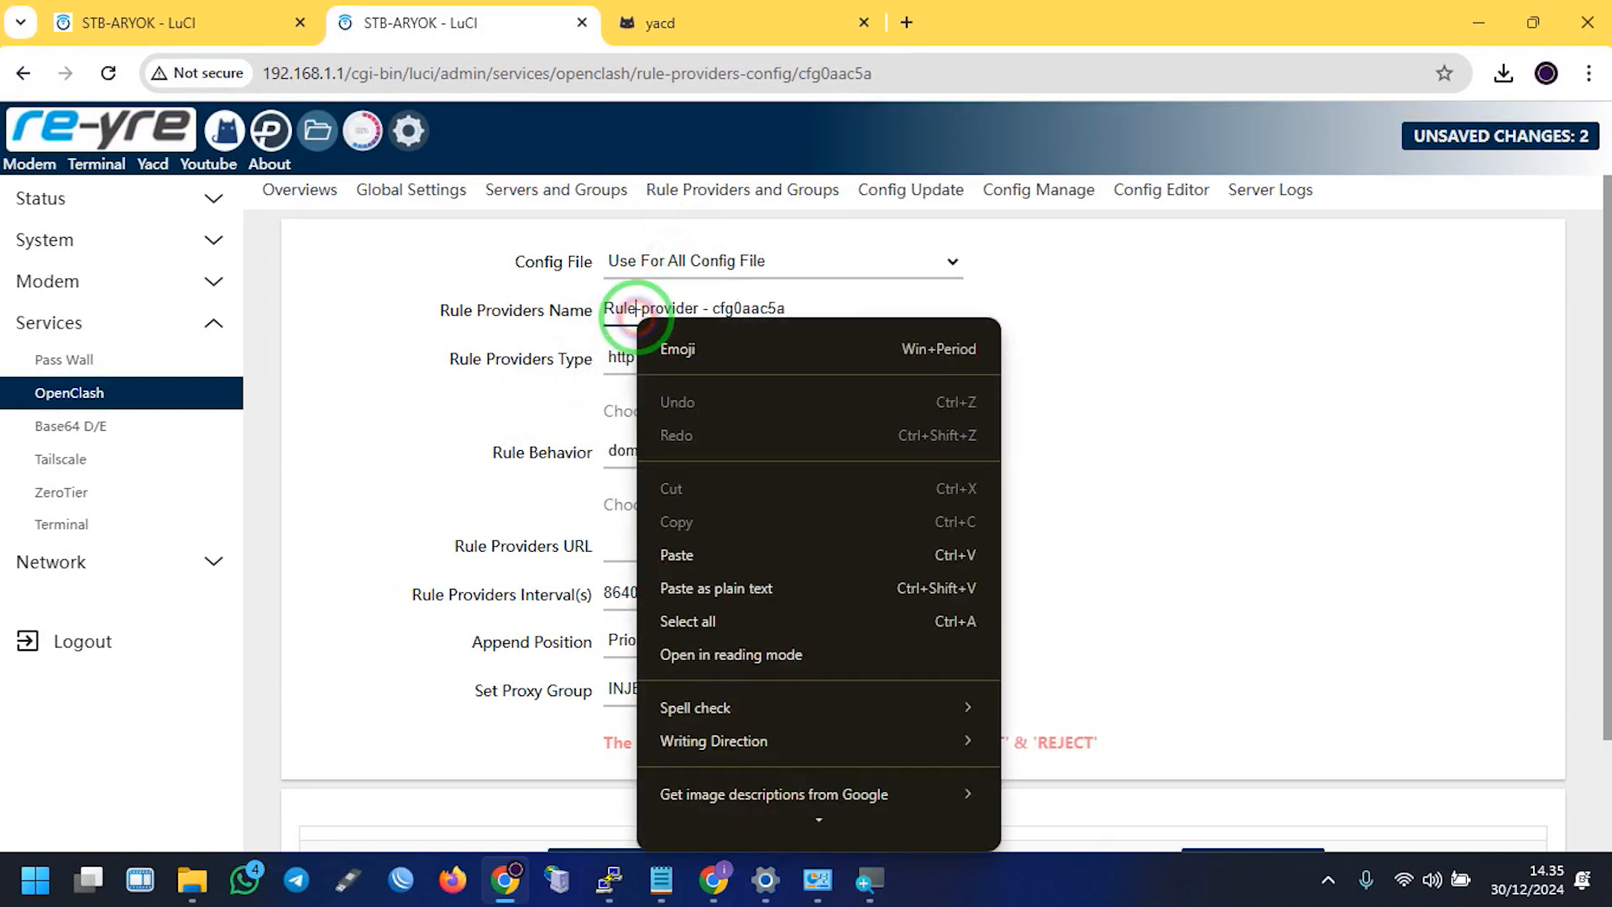
left_click(881, 299)
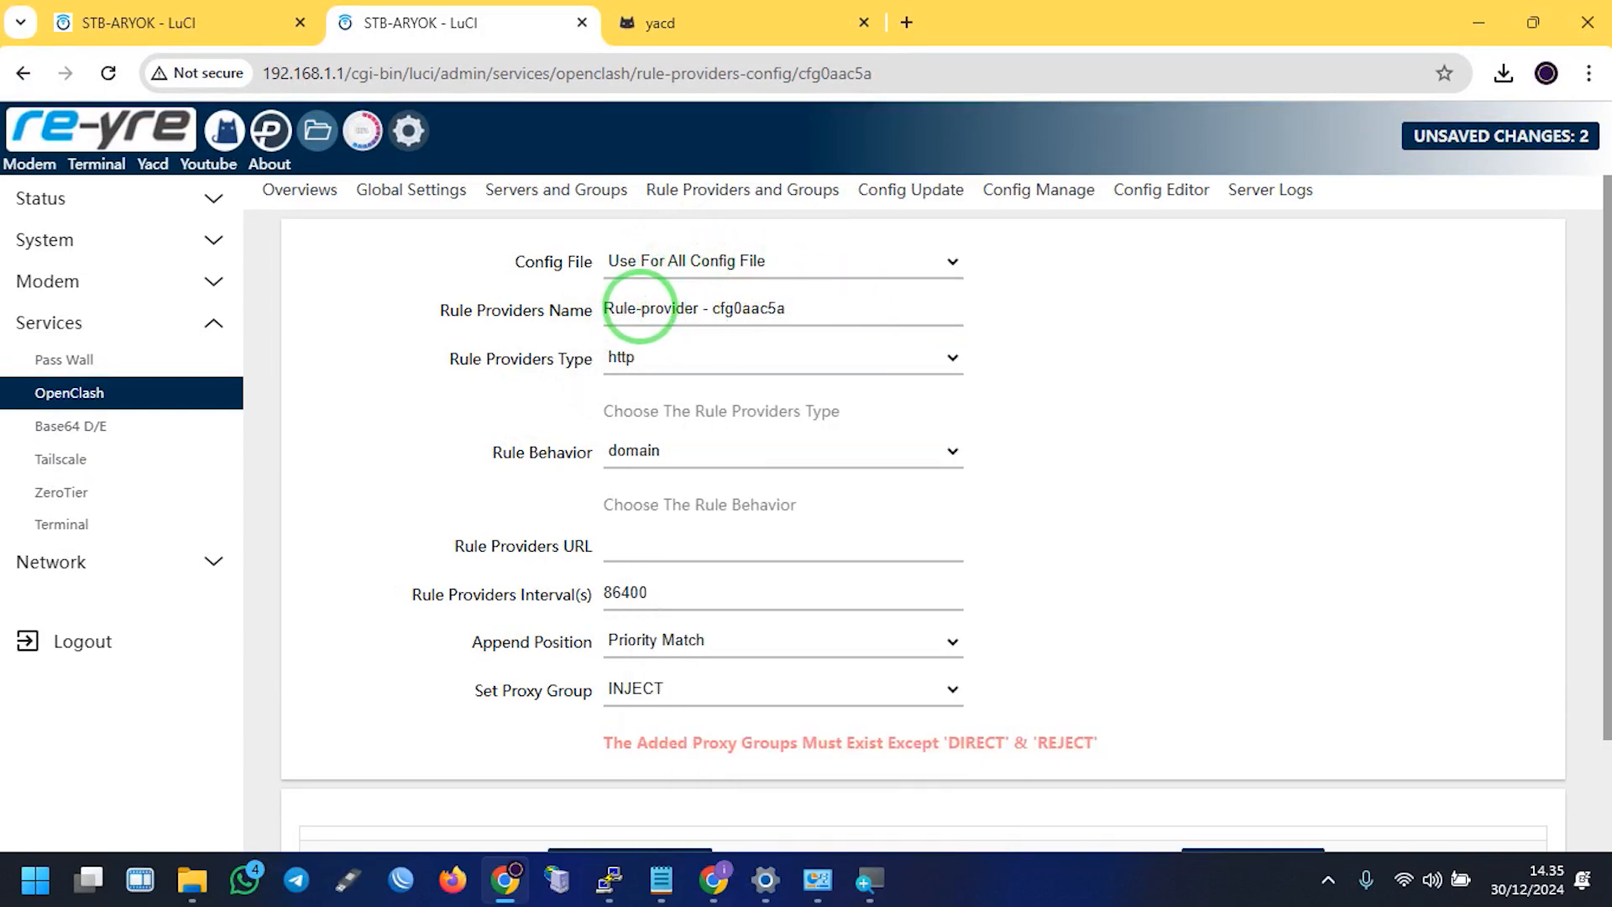
Rename the new rule provider to Rule-github
left_click(639, 308)
key("super")
left_click(806, 303)
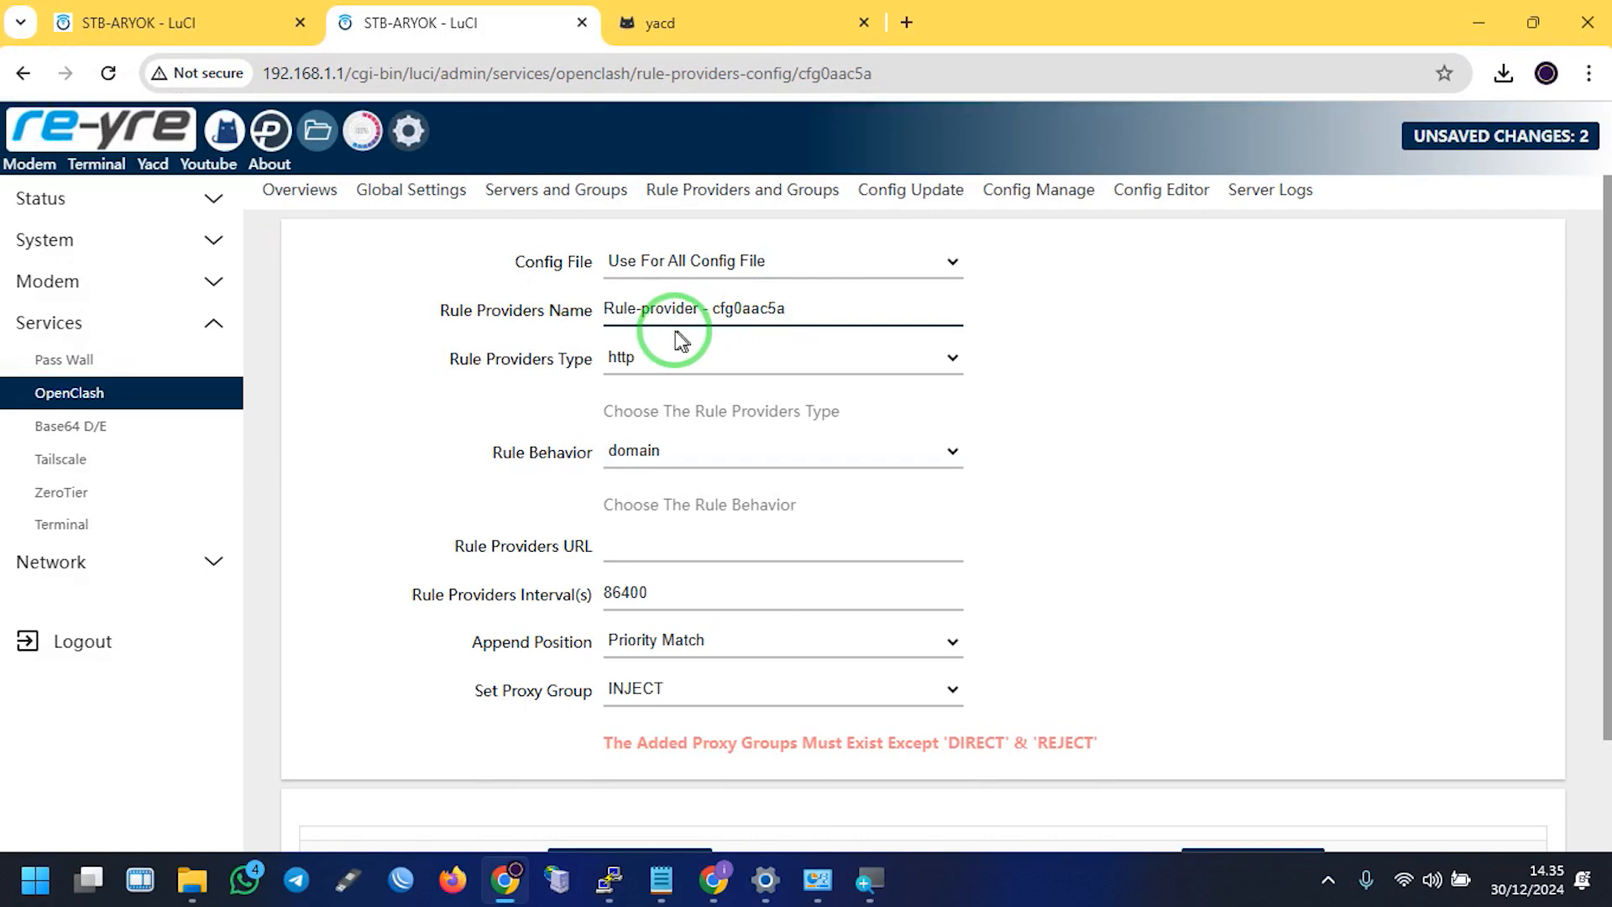
left_click_drag(642, 308, 978, 317)
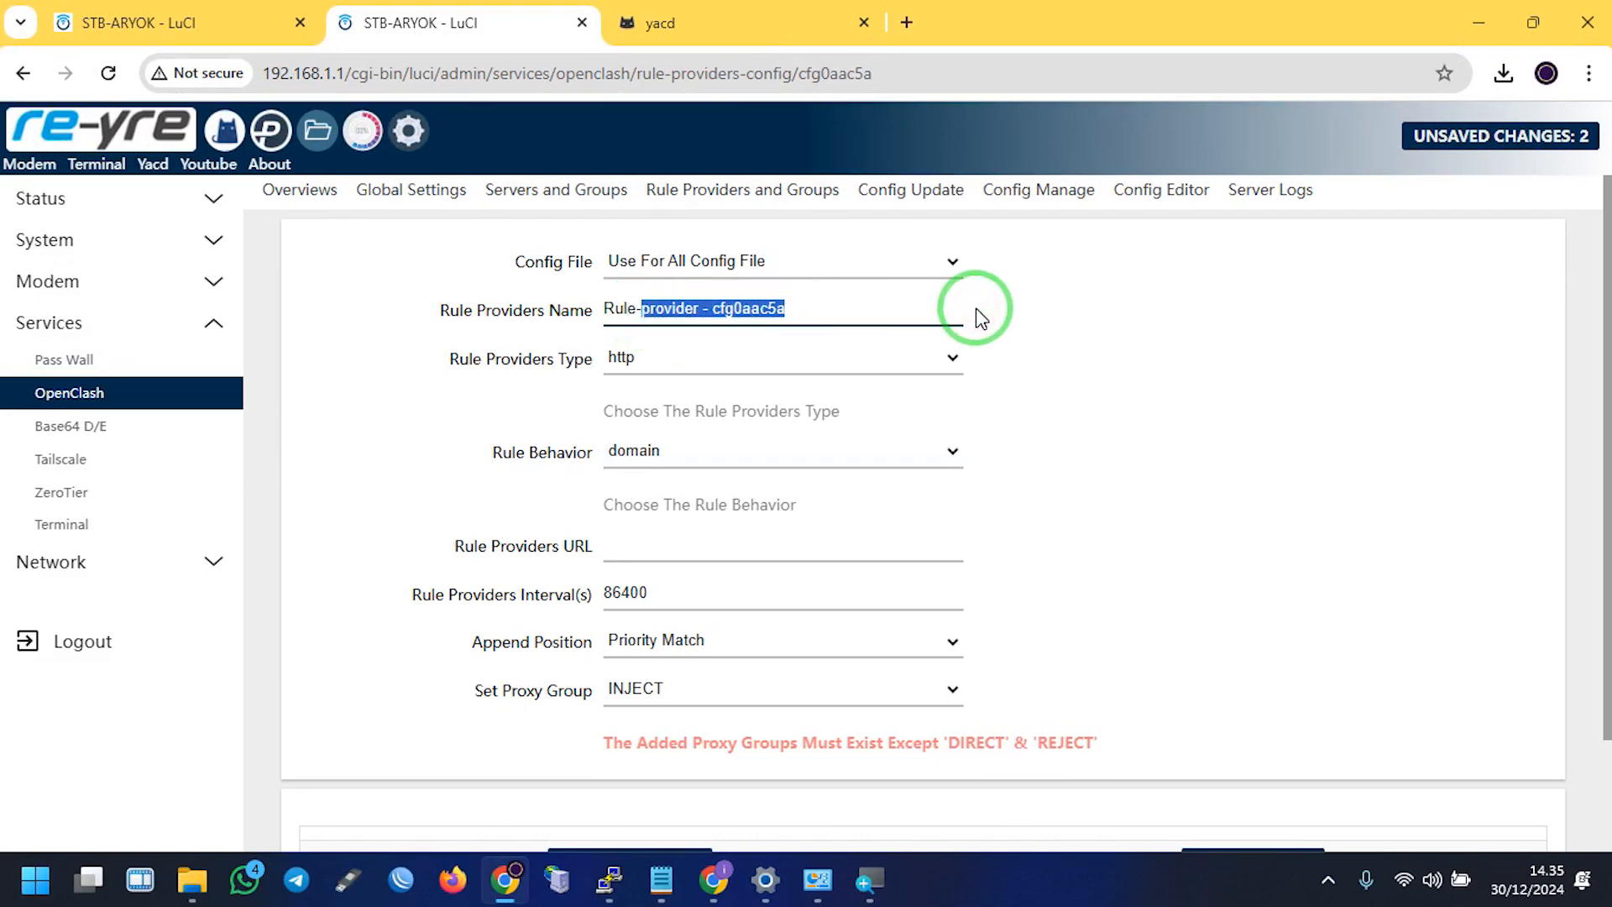
type("github")
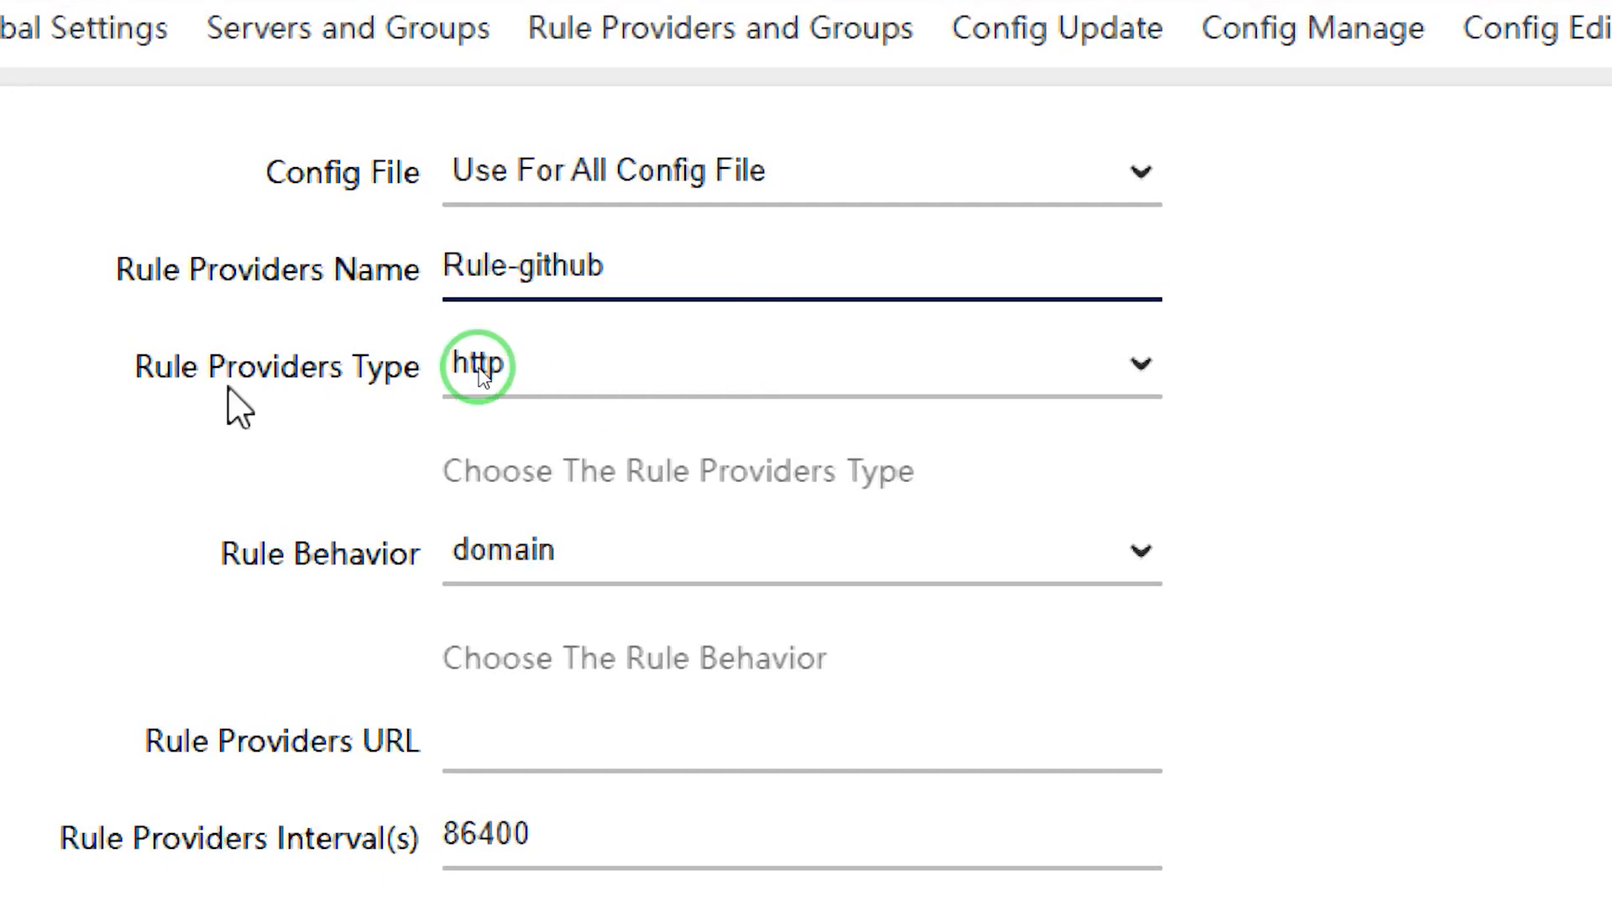
Set the rule provider to type file, behavior classical, path ./rule_provider/github.yaml
left_click(542, 384)
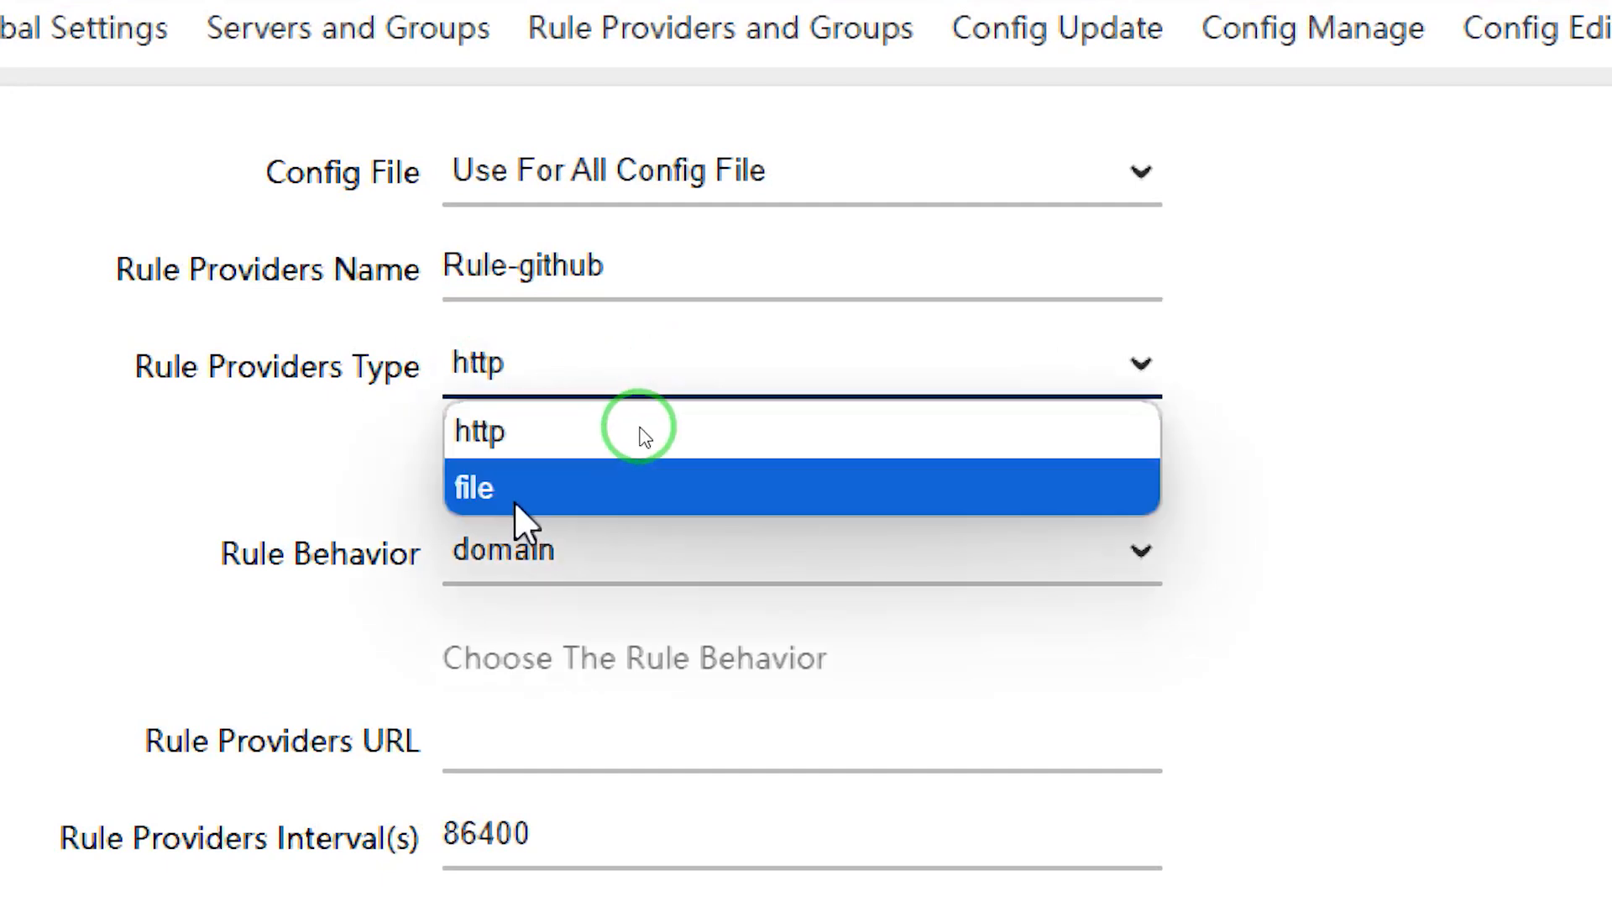
left_click(515, 500)
left_click(561, 554)
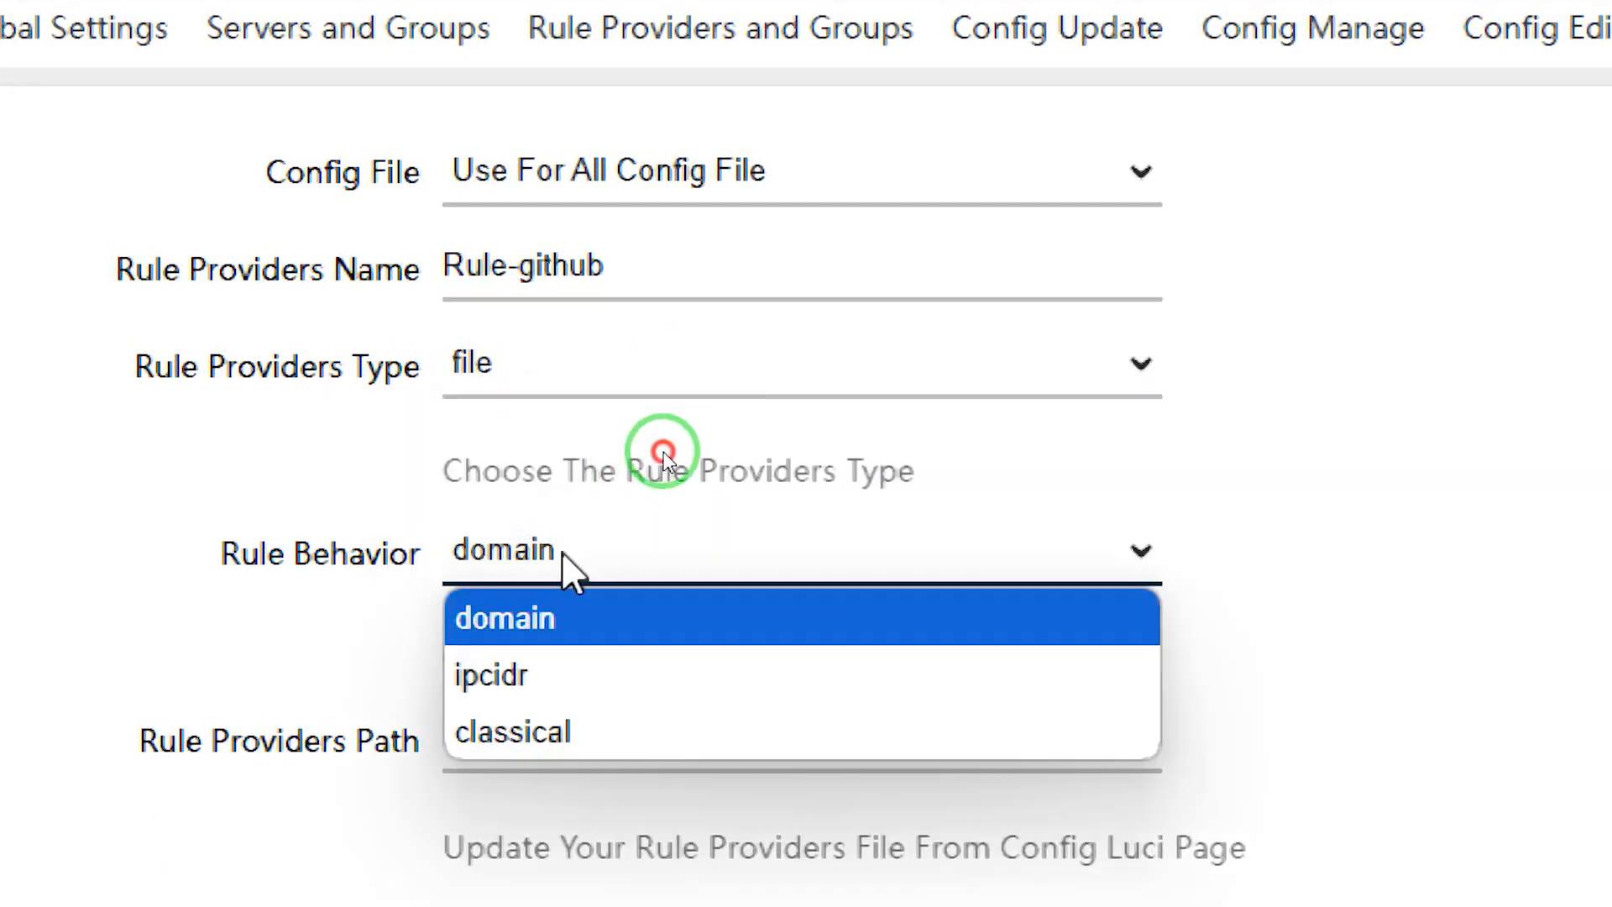
left_click(540, 730)
left_click(566, 743)
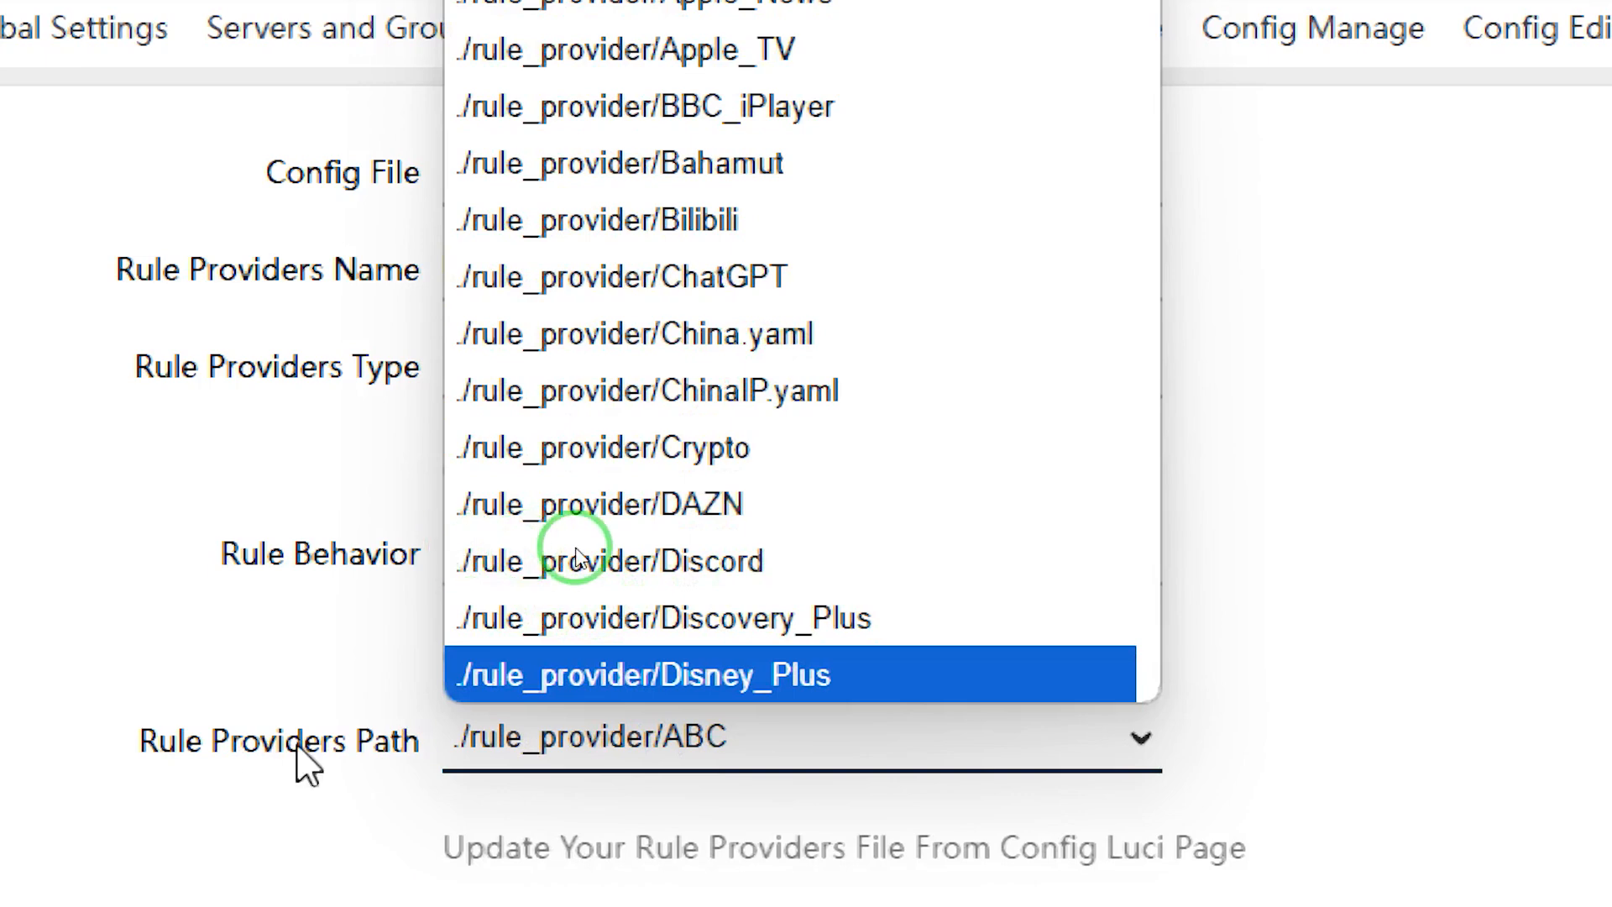
scroll(878, 494, "down", 20)
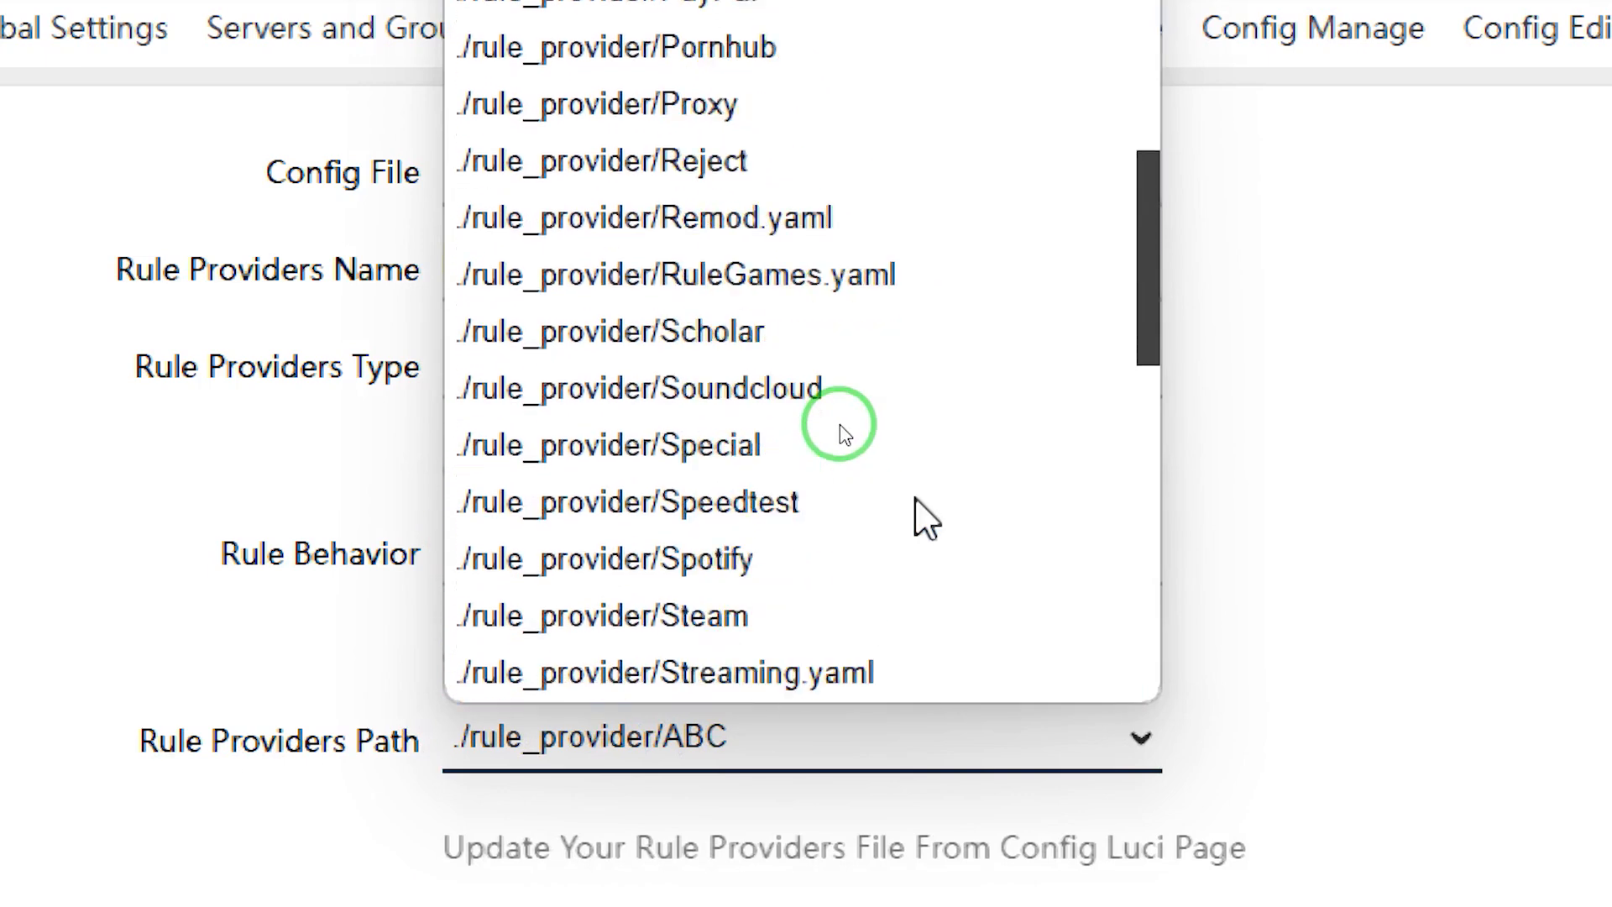
scroll(917, 500, "down", 3)
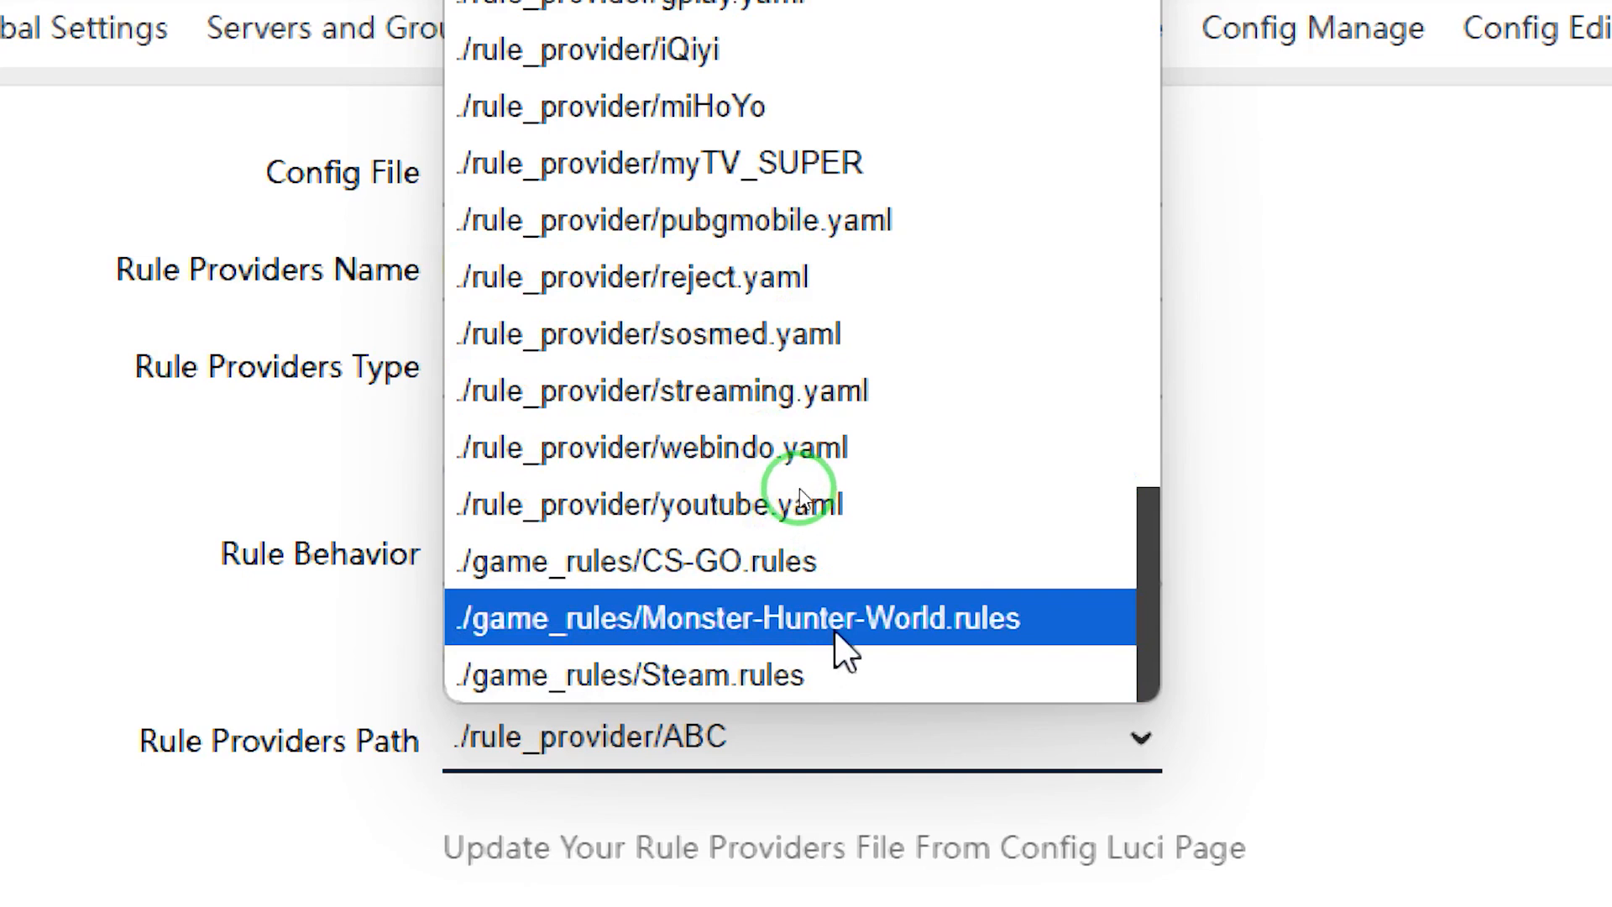
scroll(751, 371, "up", 9)
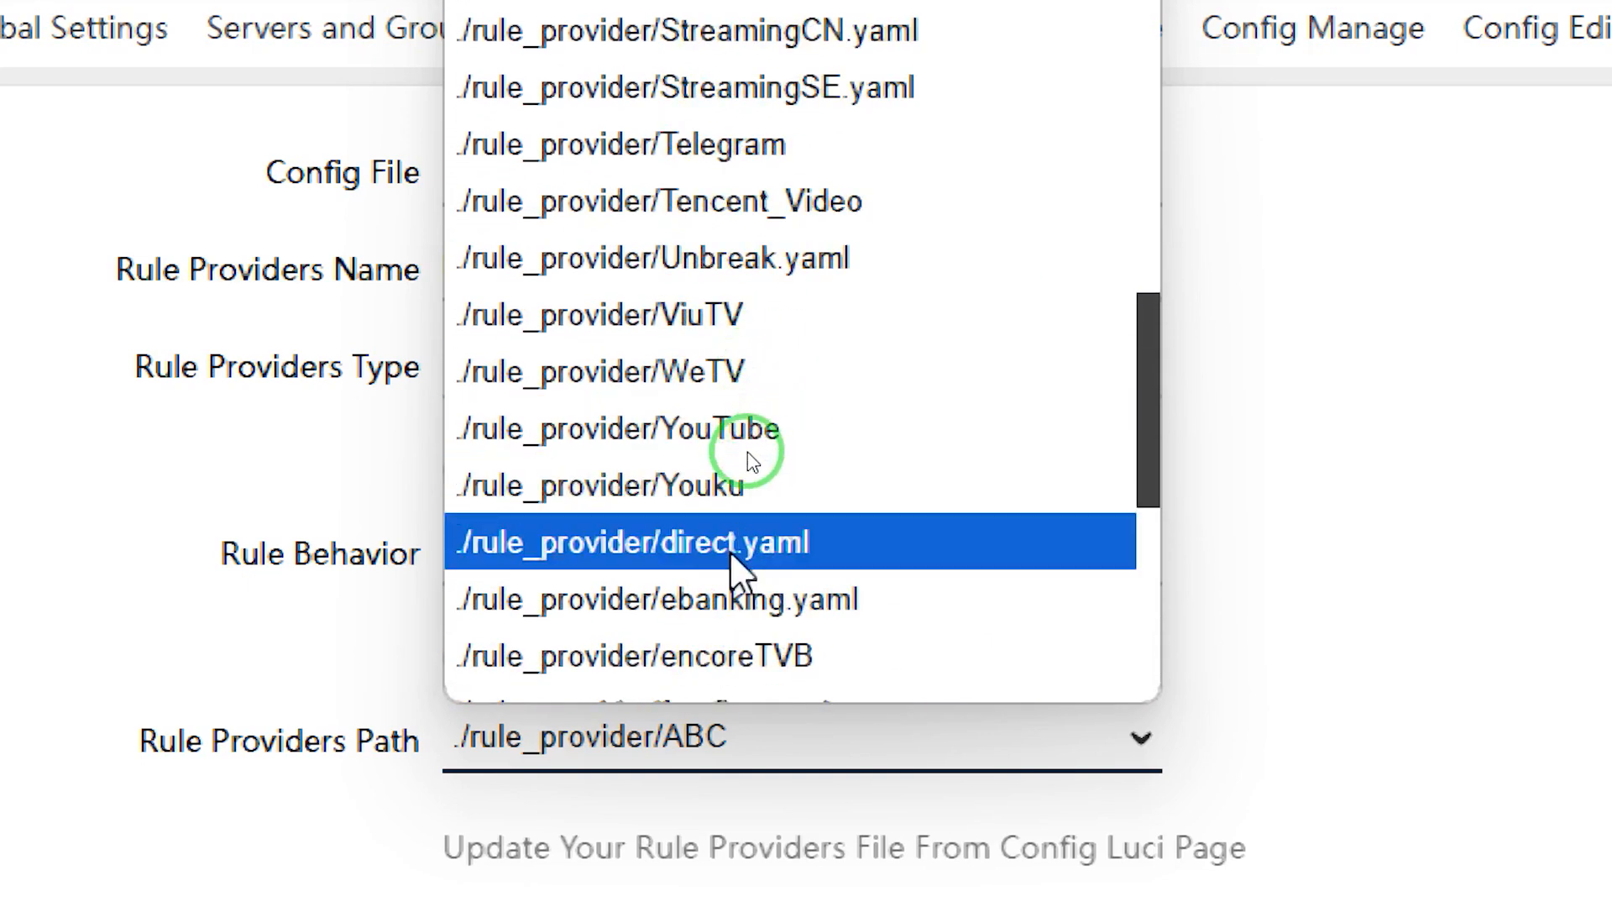
scroll(728, 550, "down", 4)
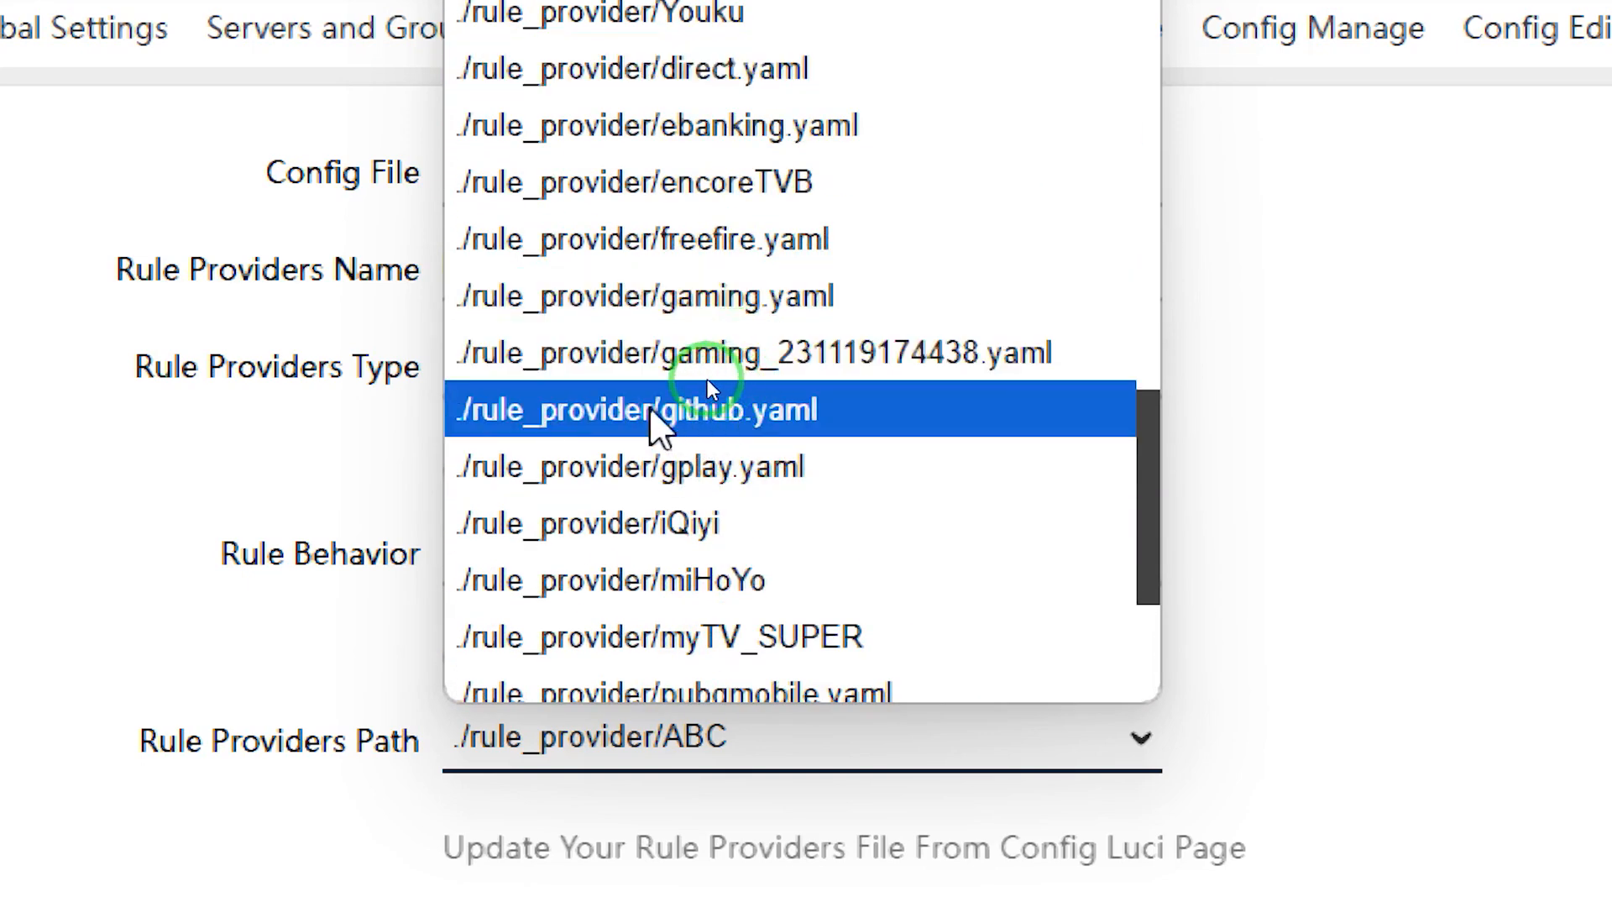
left_click(787, 416)
Keep Priority Match, route it through the GITHUB proxy group, and commit the settings
scroll(672, 537, "down", 3)
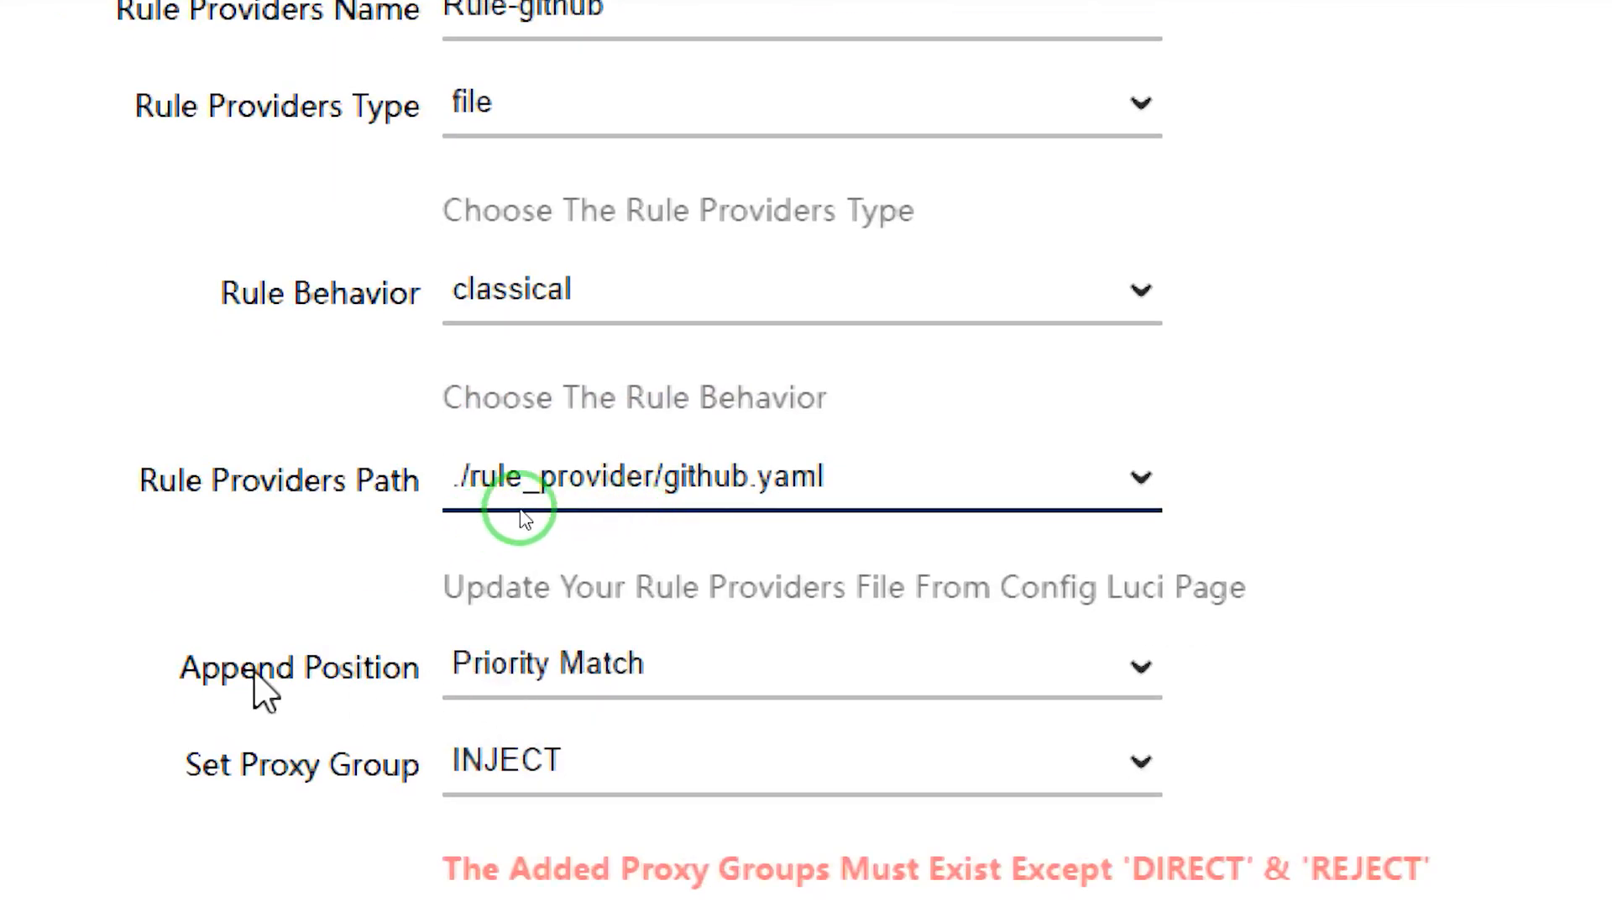
left_click(569, 676)
left_click(550, 732)
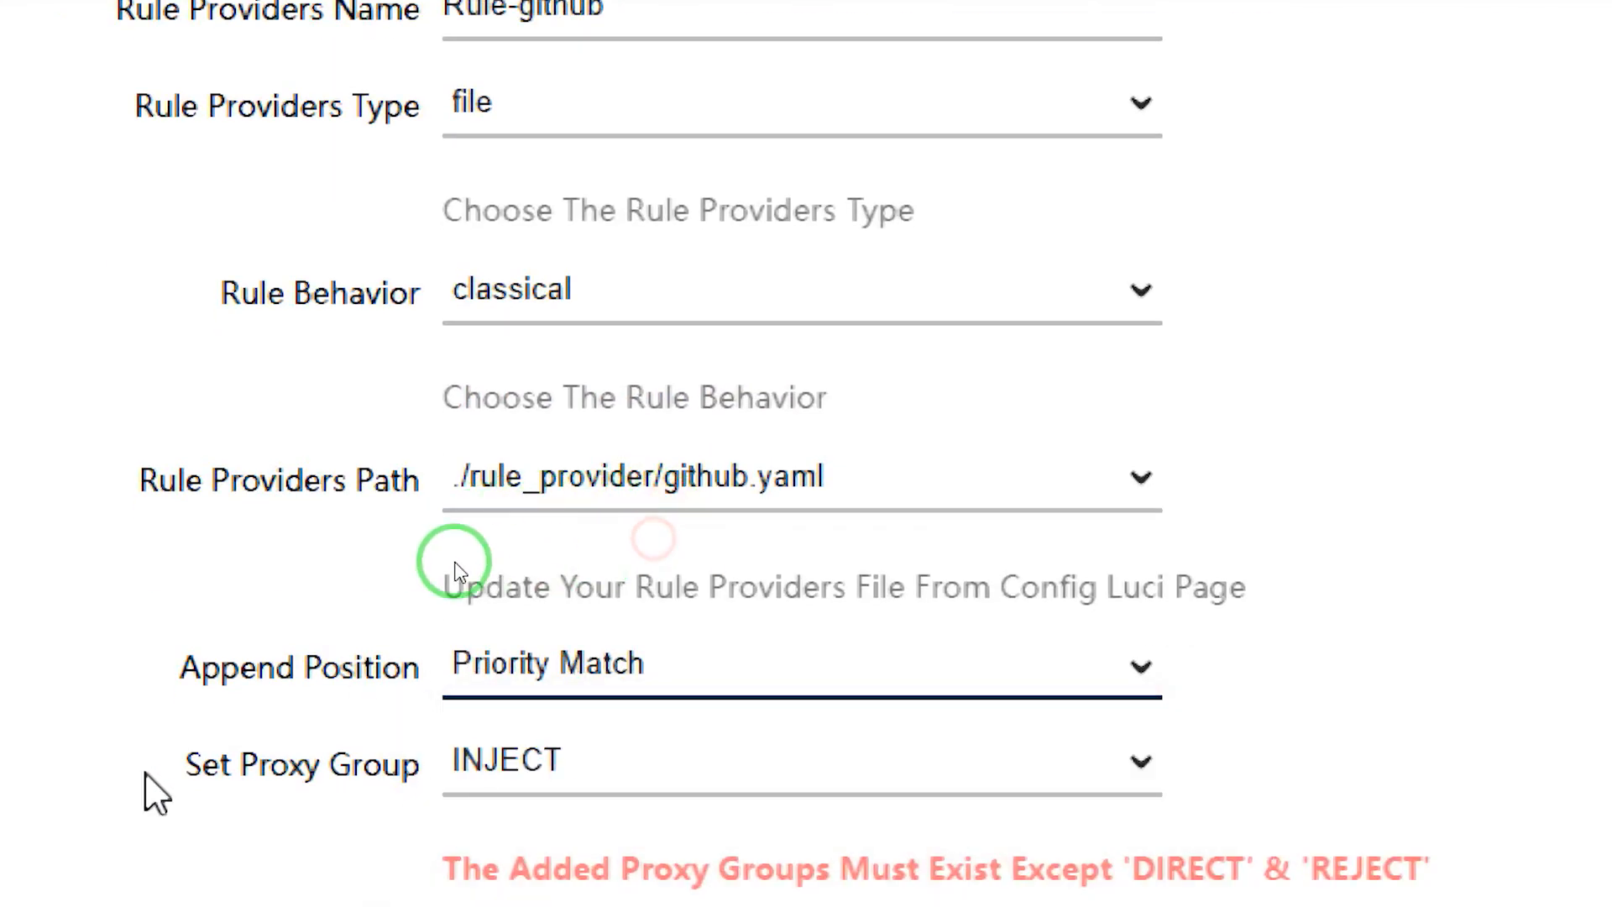
left_click(550, 755)
left_click(645, 738)
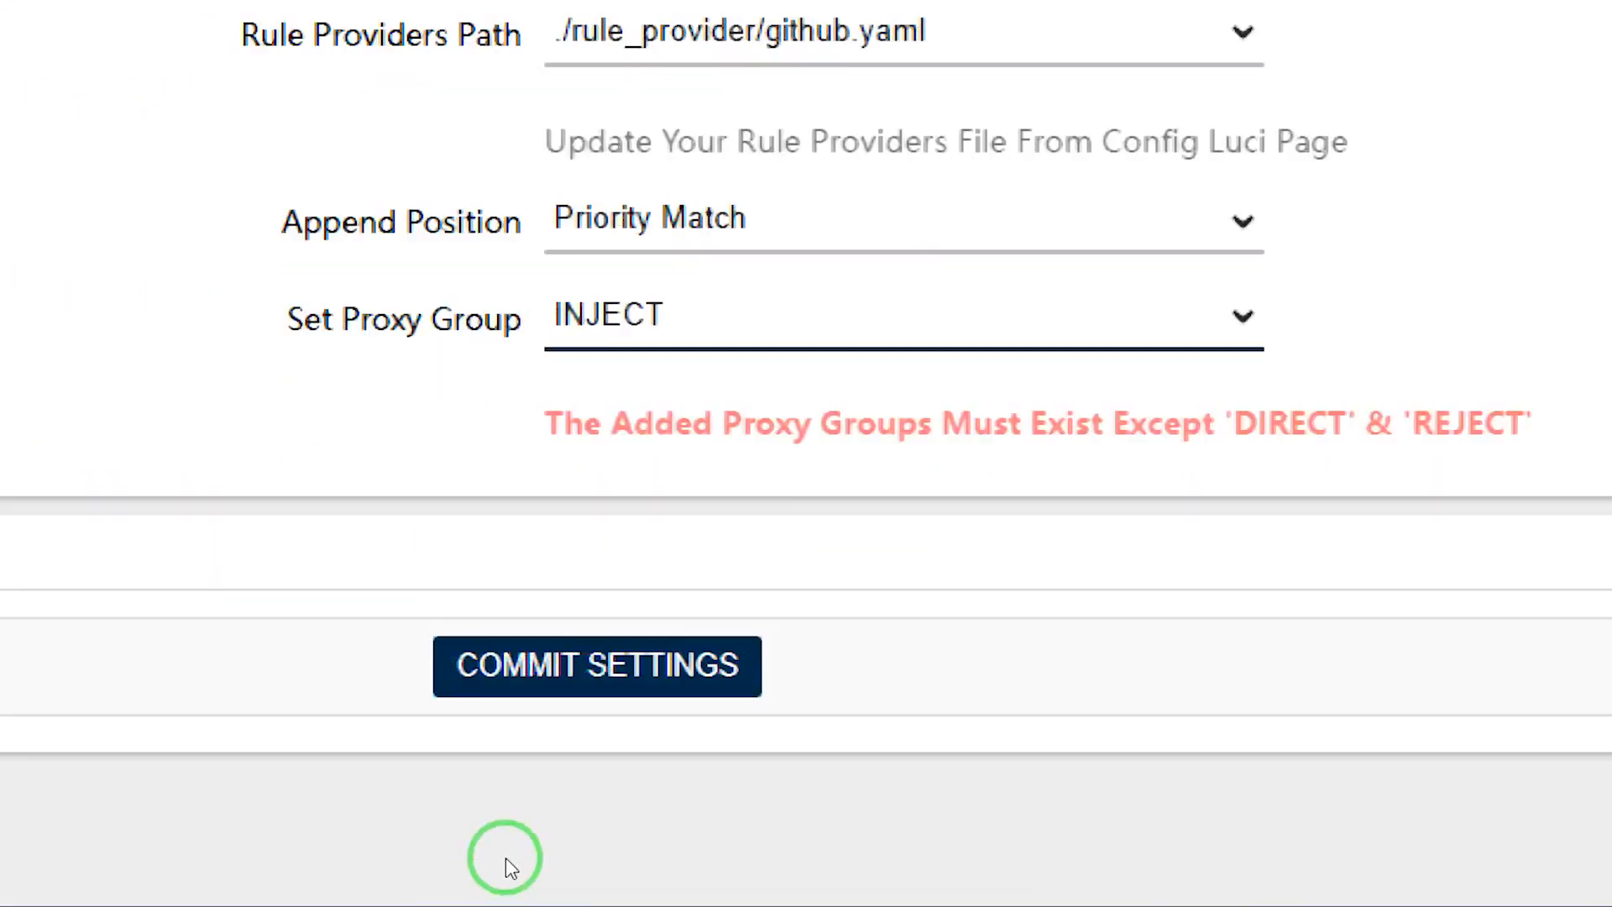
left_click(646, 317)
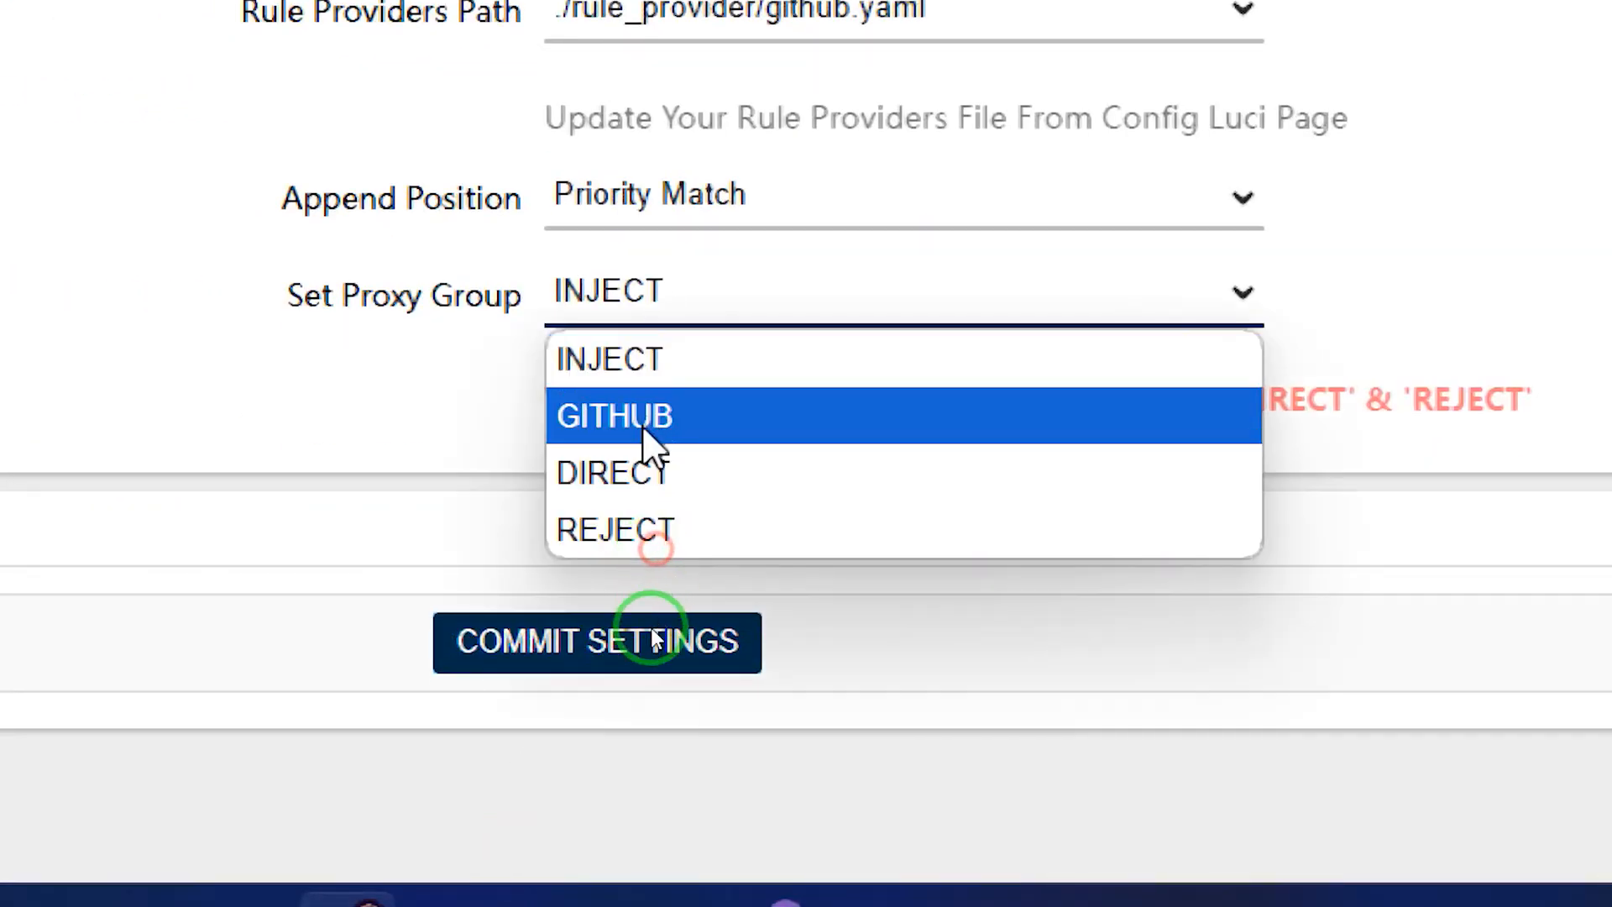
left_click(655, 417)
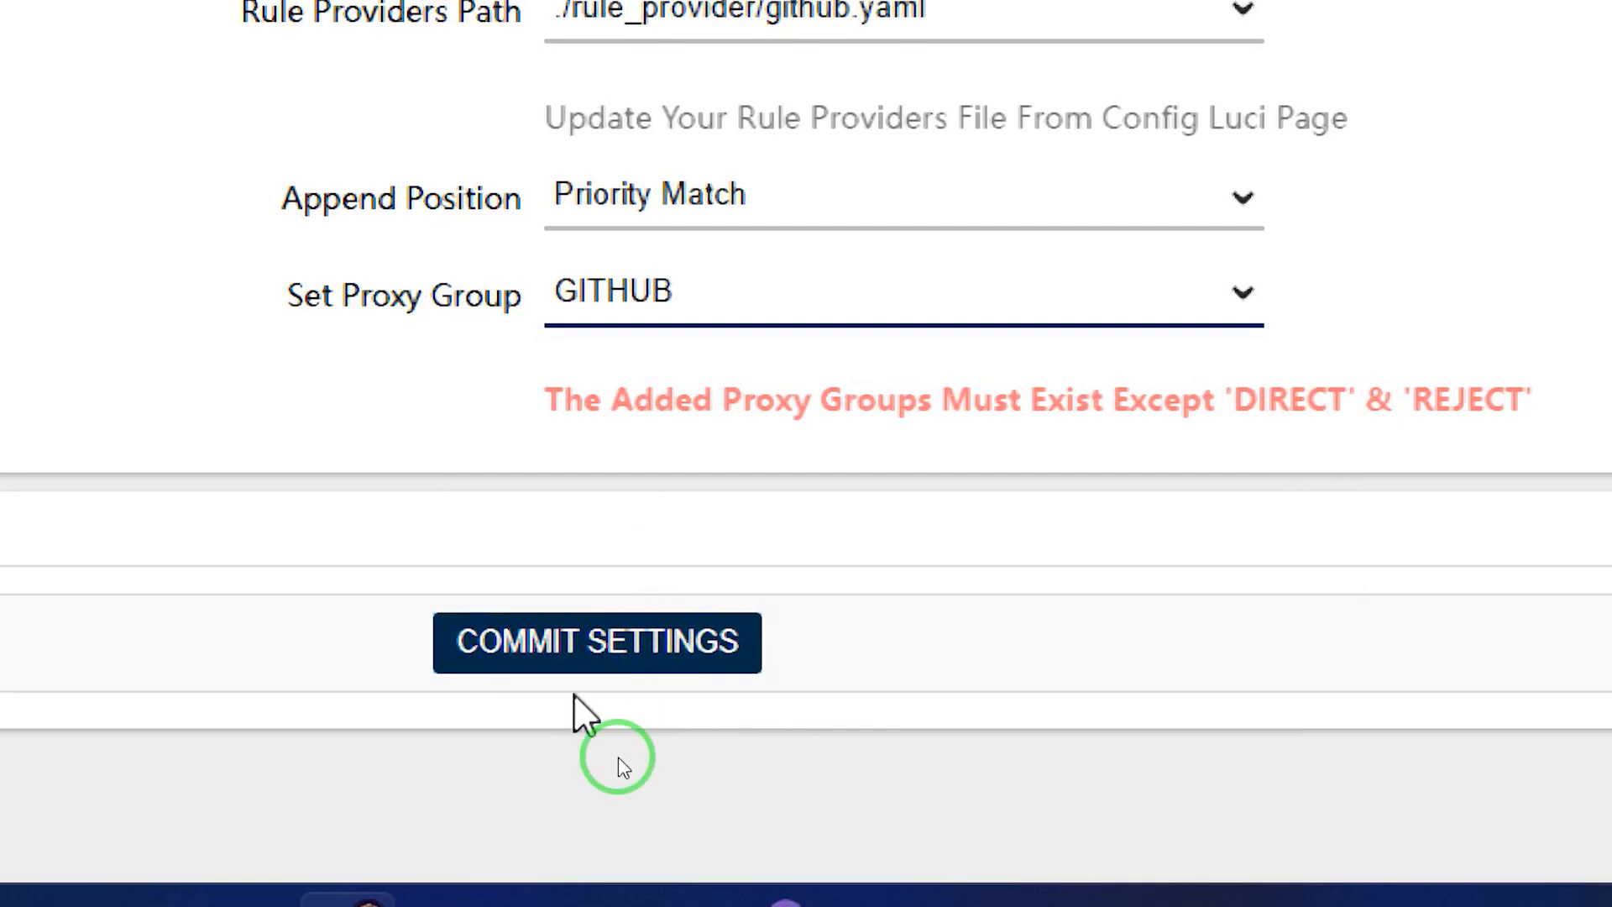
left_click(590, 655)
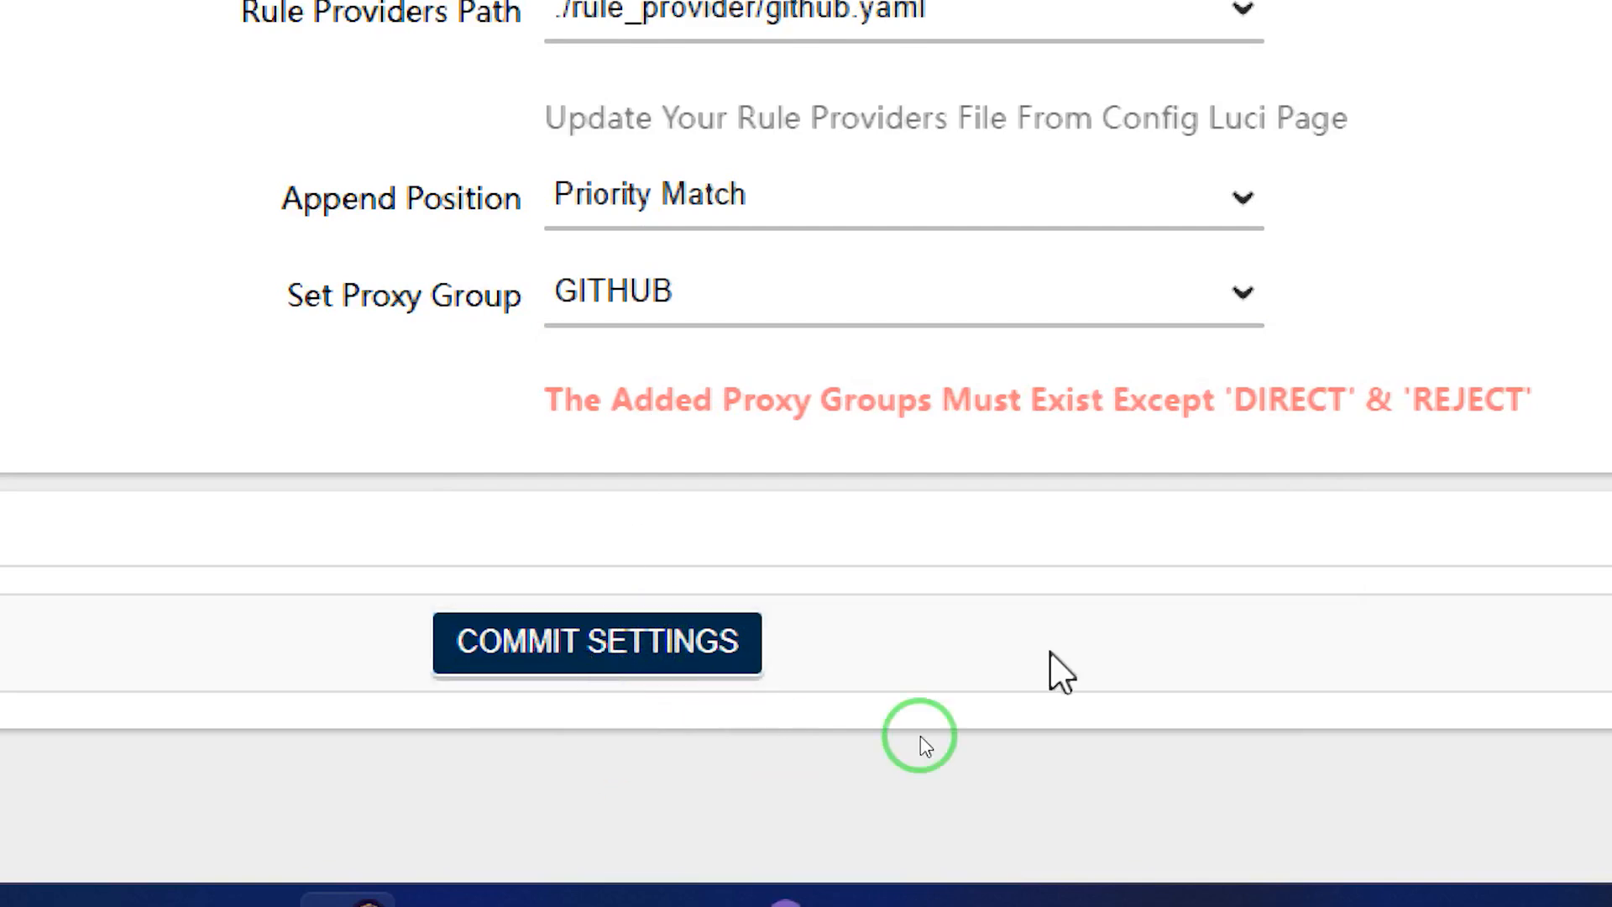
scroll(957, 685, "down", 5)
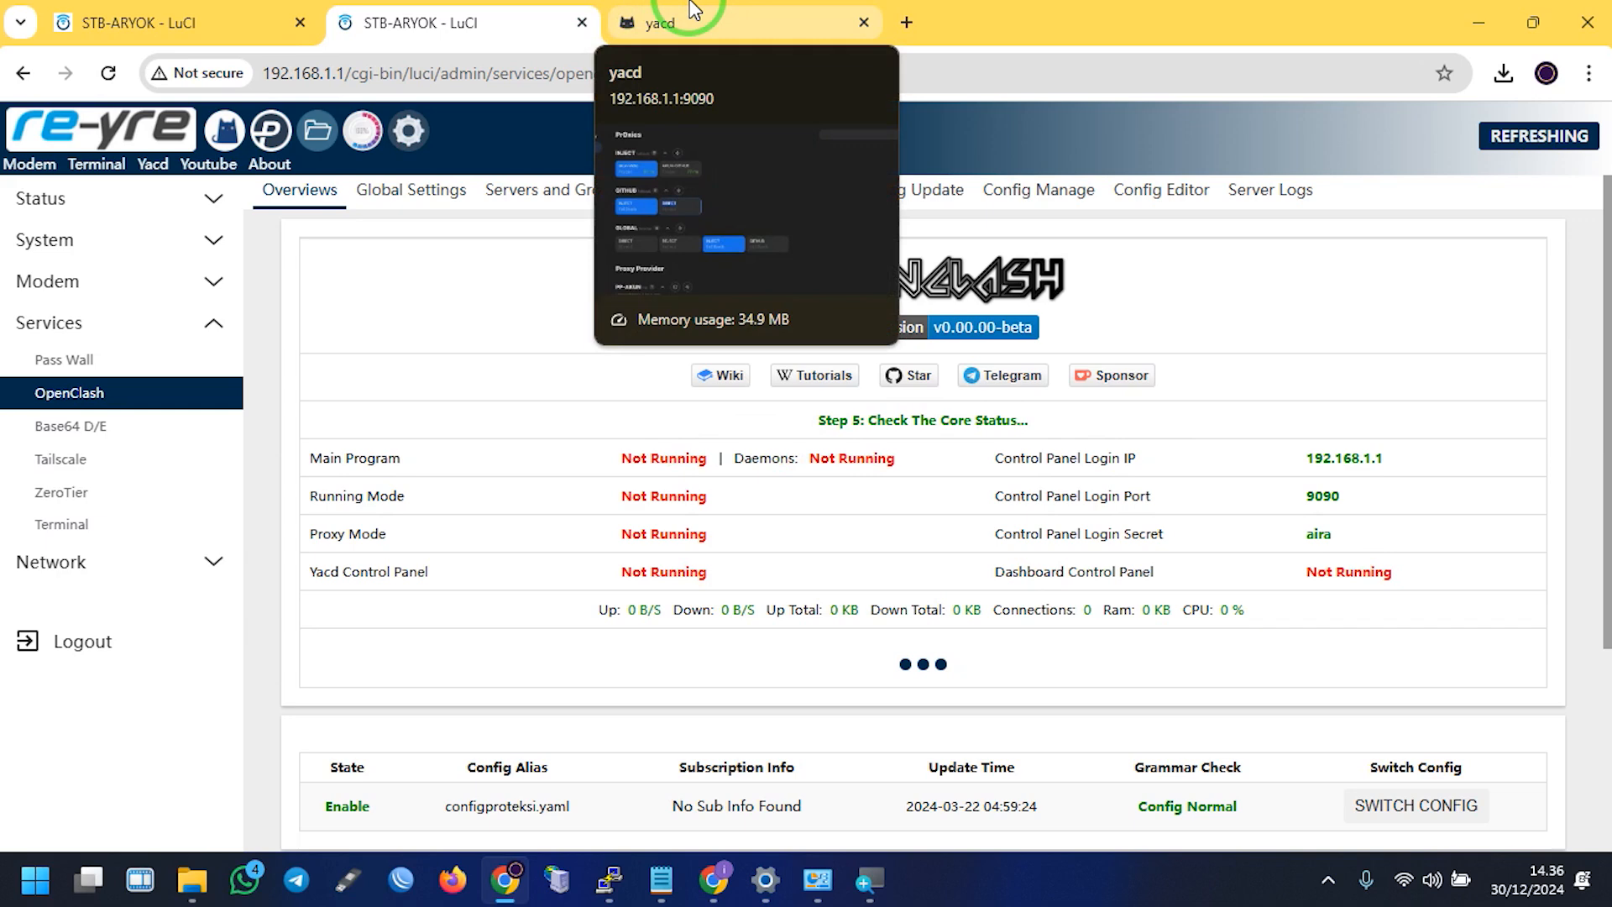
Confirm Rule-github is loaded in Yacd's Rules with 2 rules, then view Connections
left_click(690, 9)
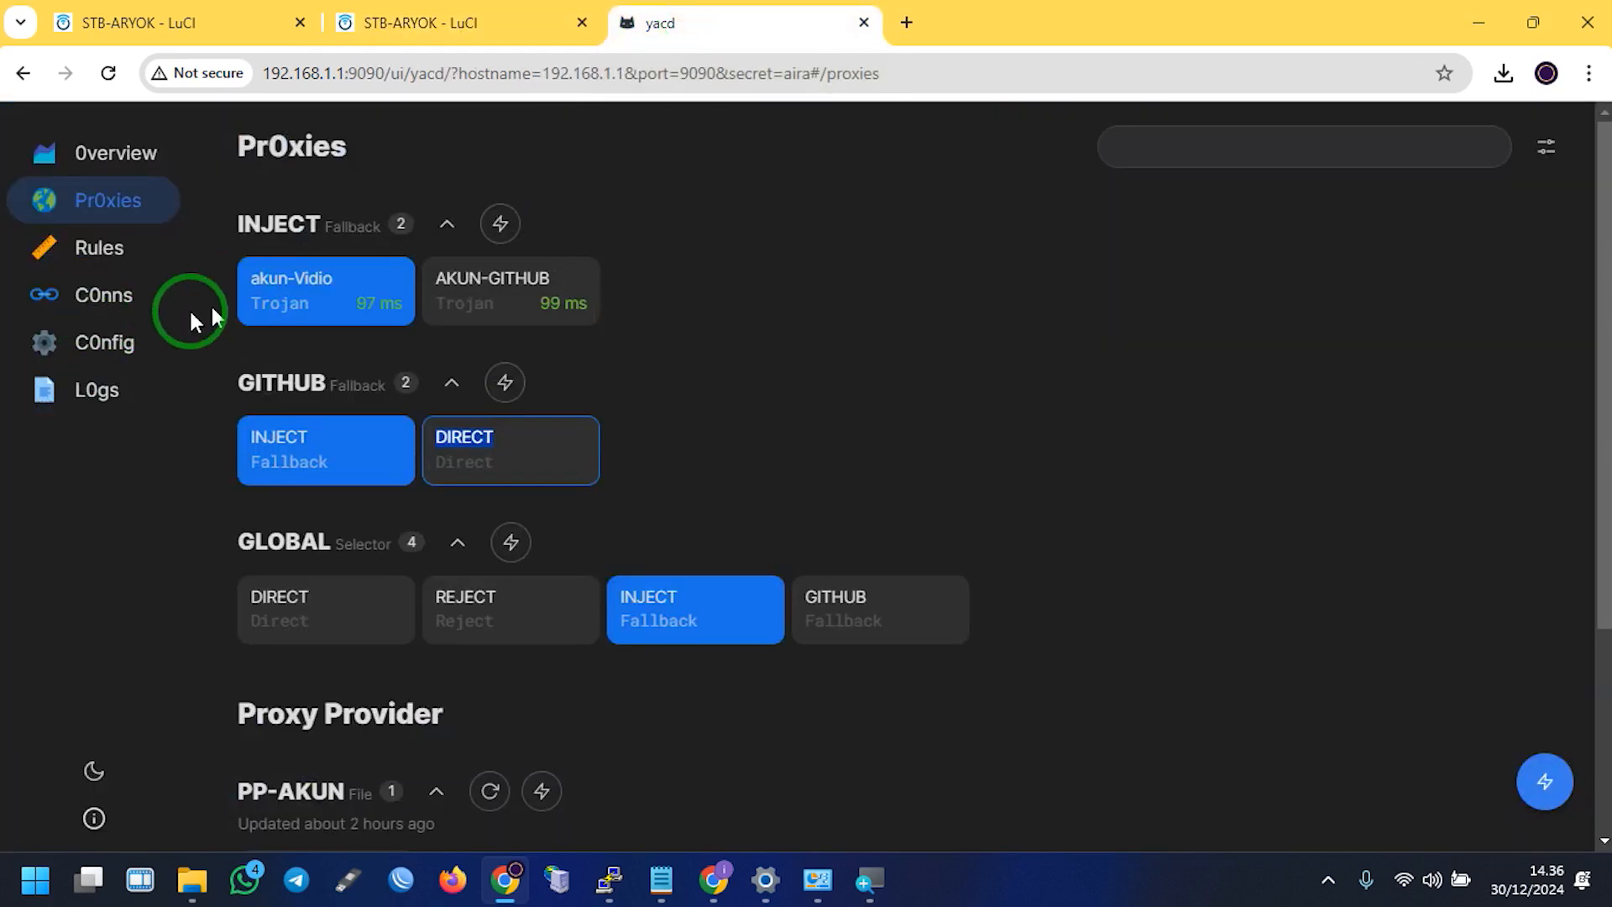
left_click(85, 266)
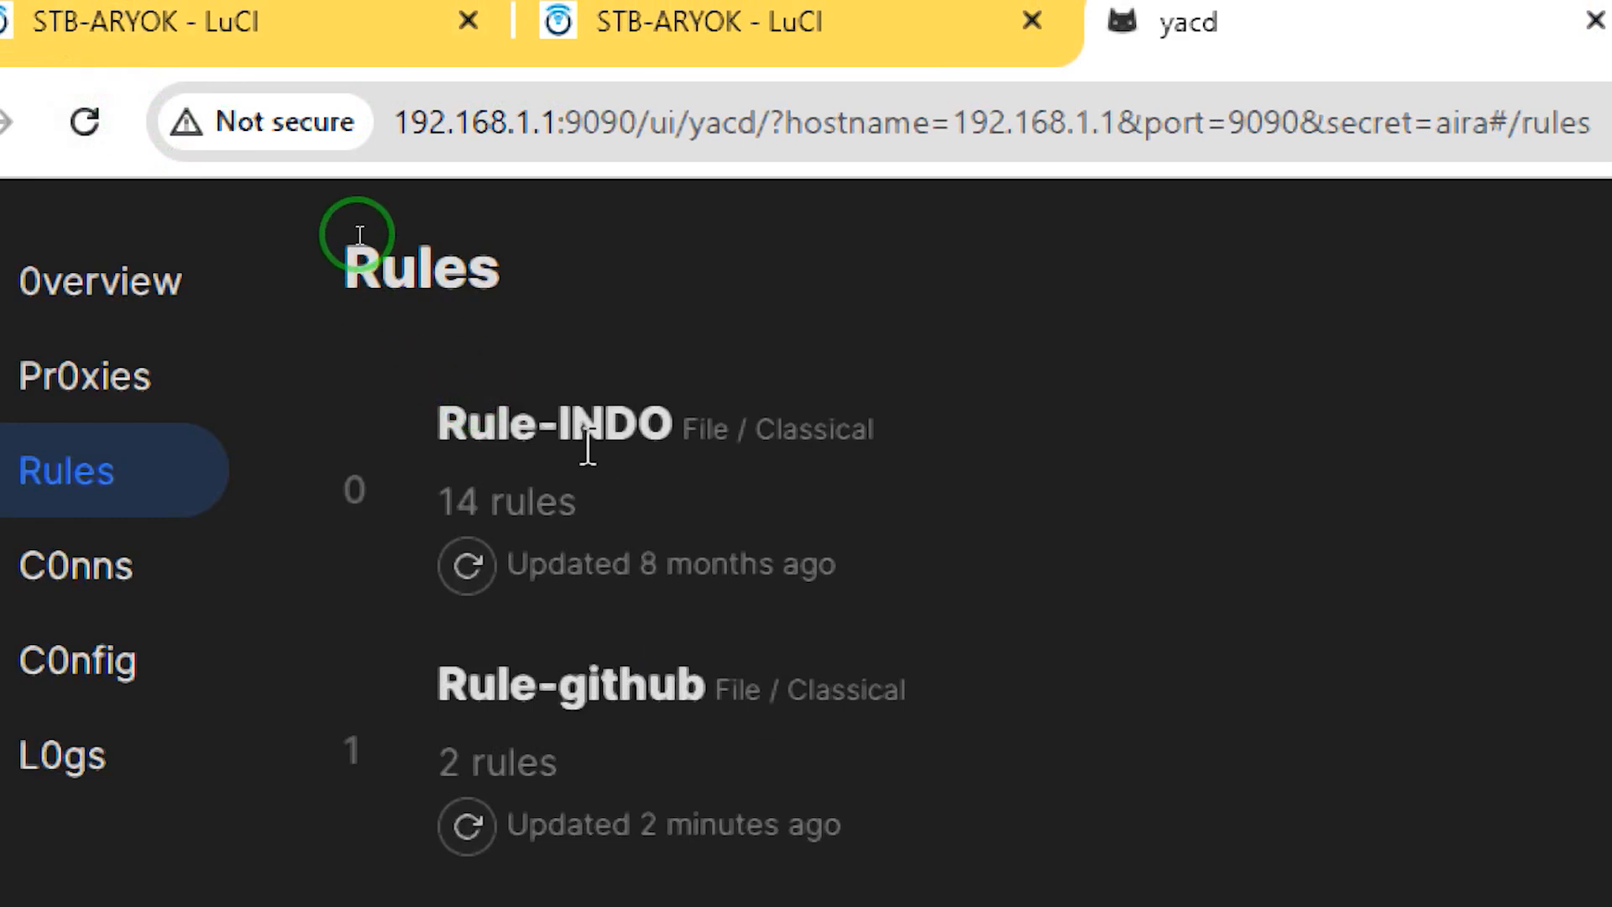
scroll(895, 588, "down", 2)
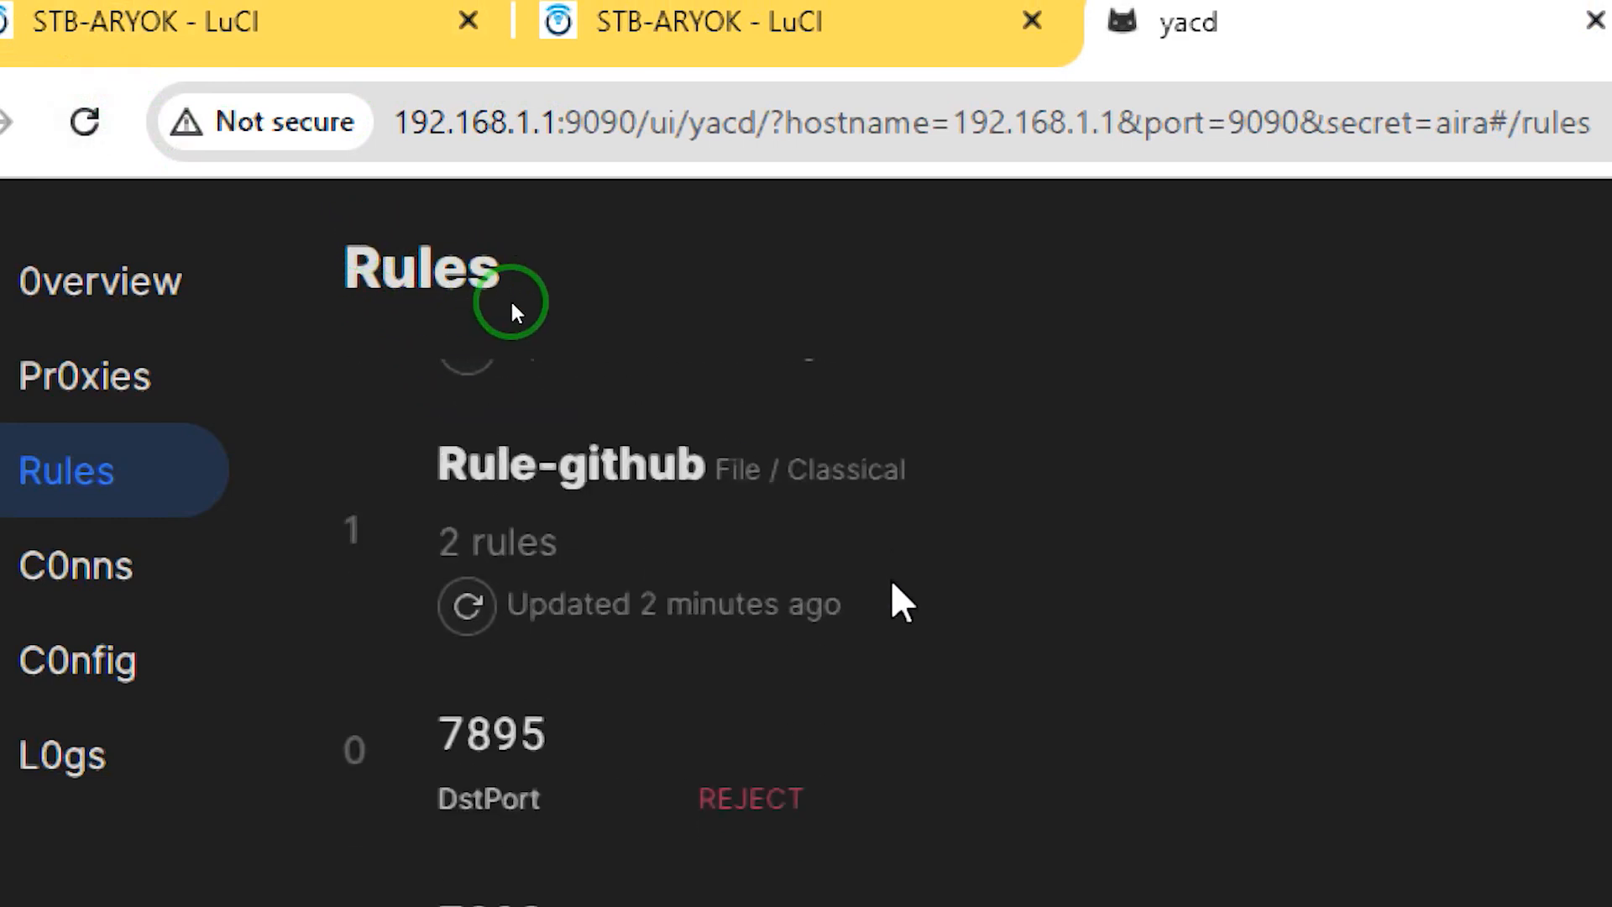
scroll(895, 587, "up", 2)
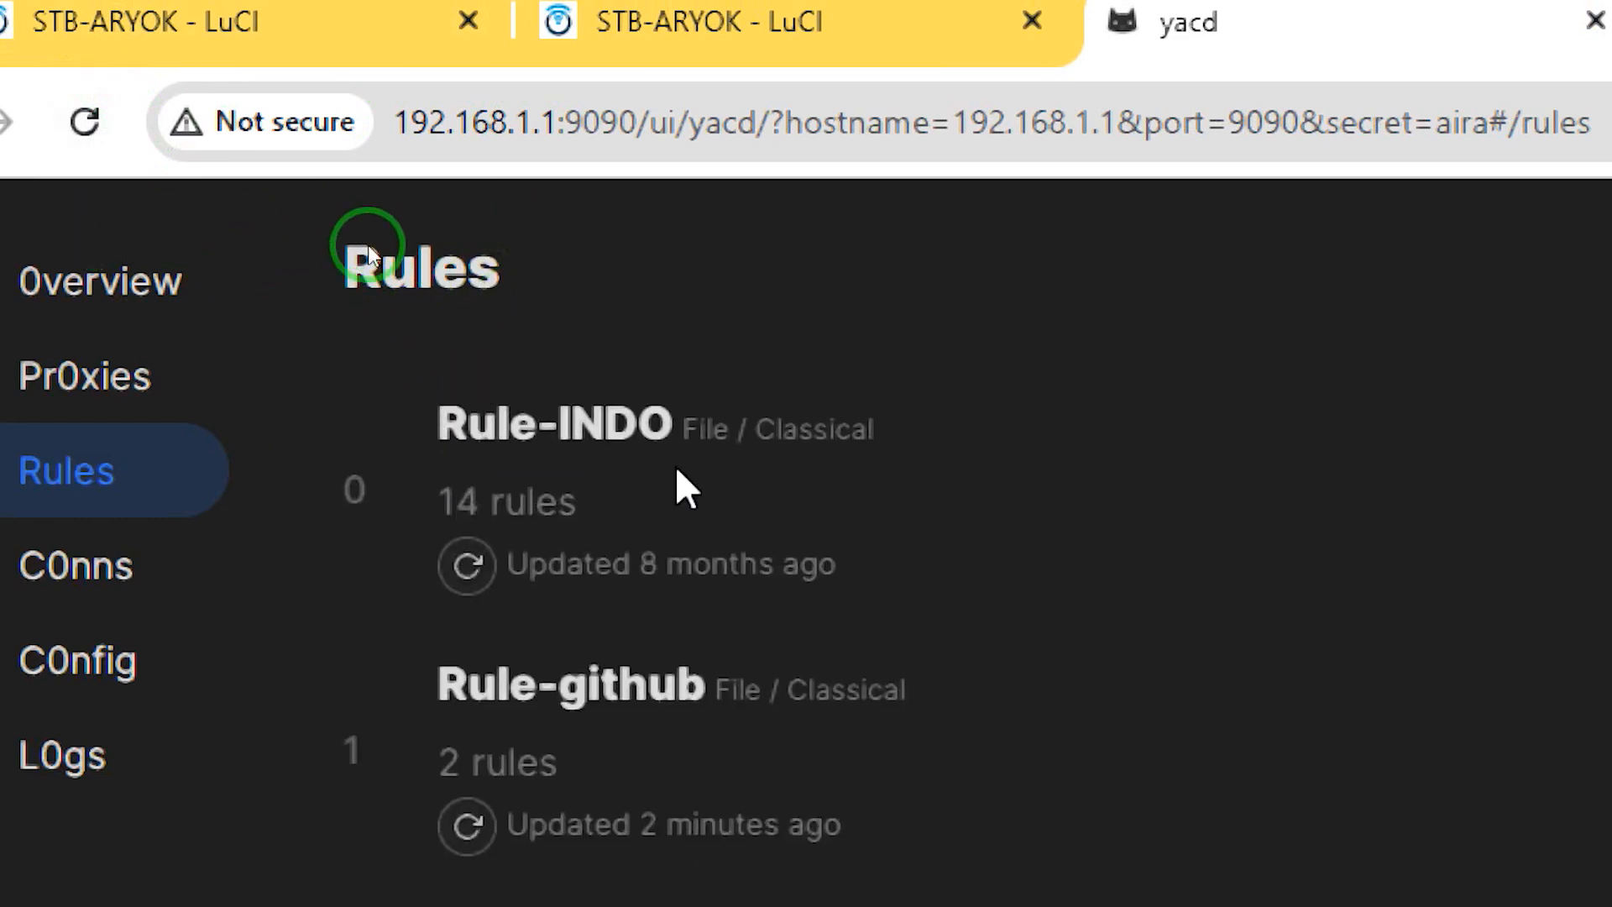
left_click_drag(436, 529, 701, 554)
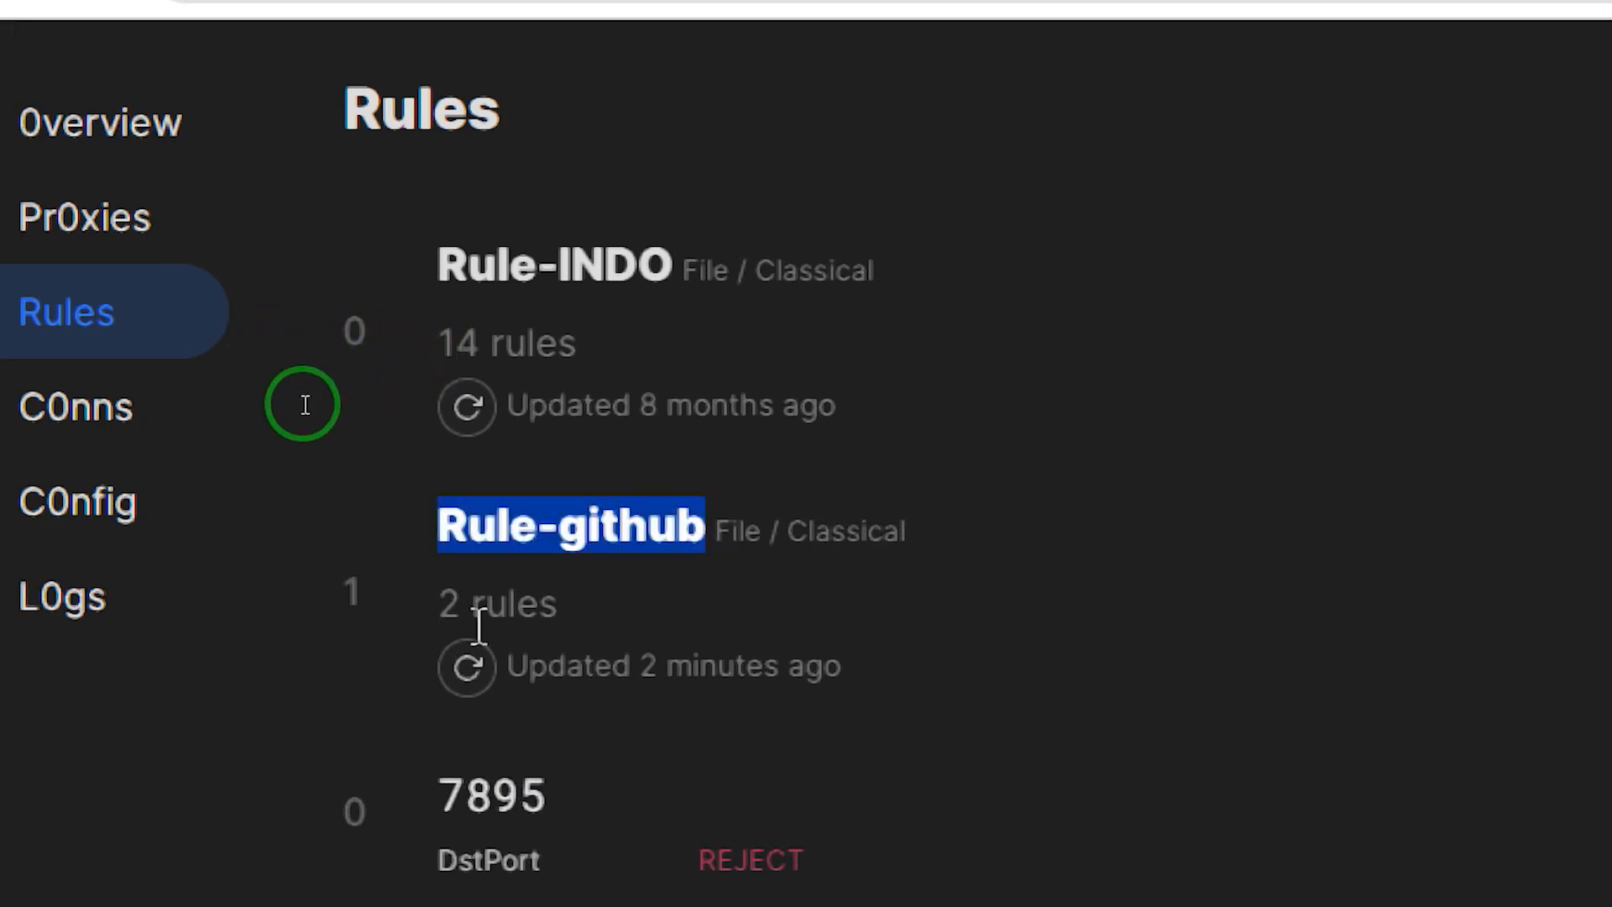
scroll(376, 382, "down", 3)
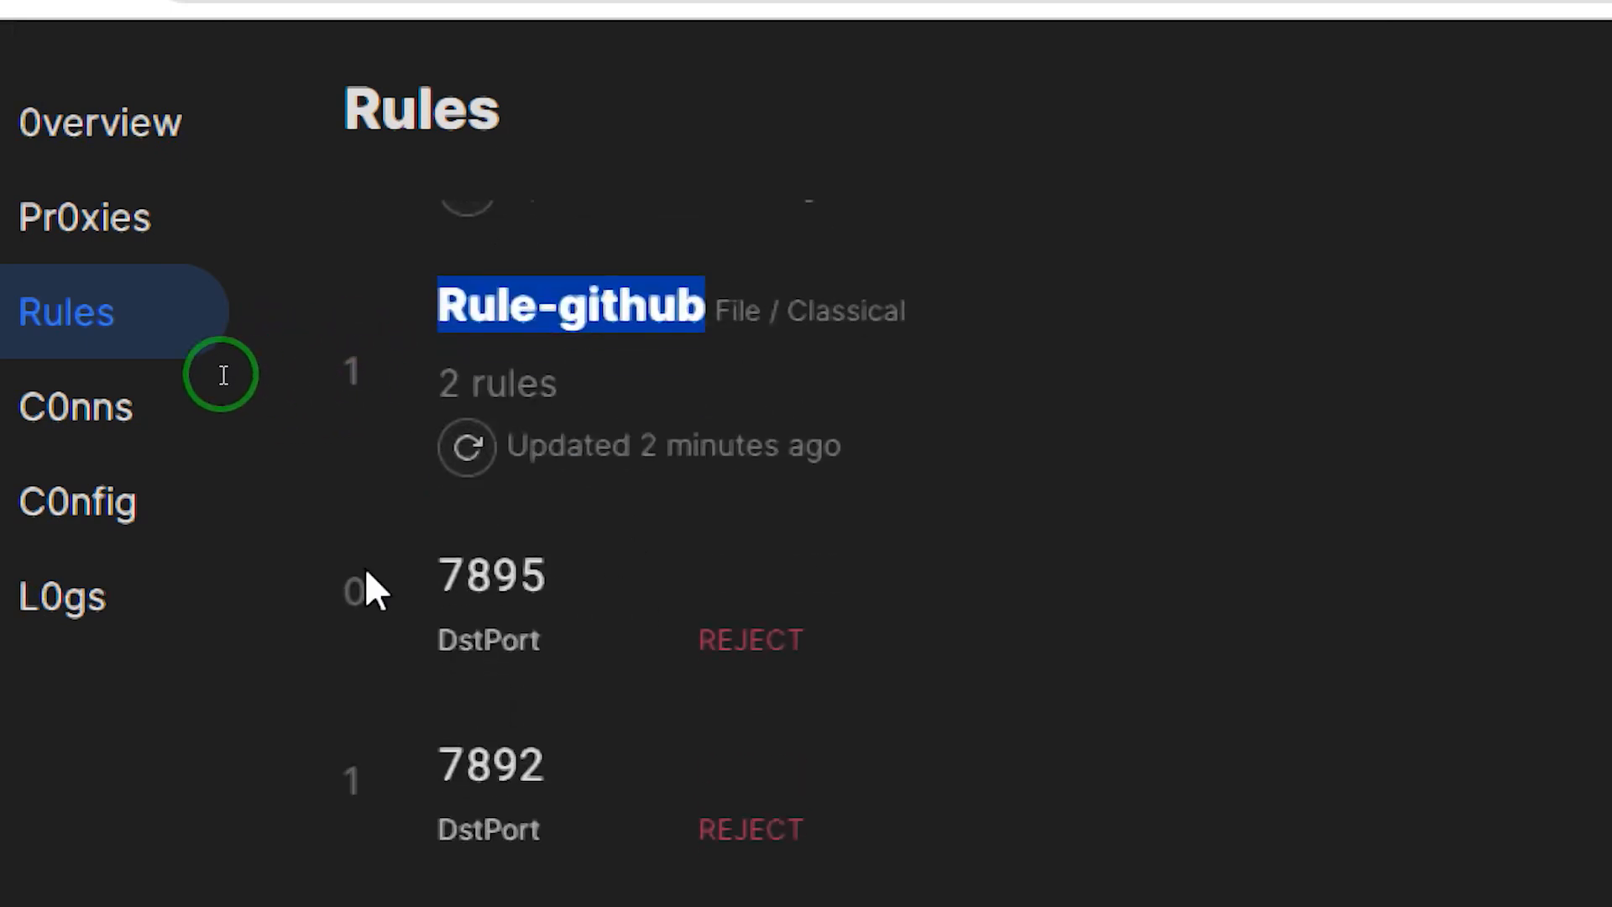
left_click(37, 407)
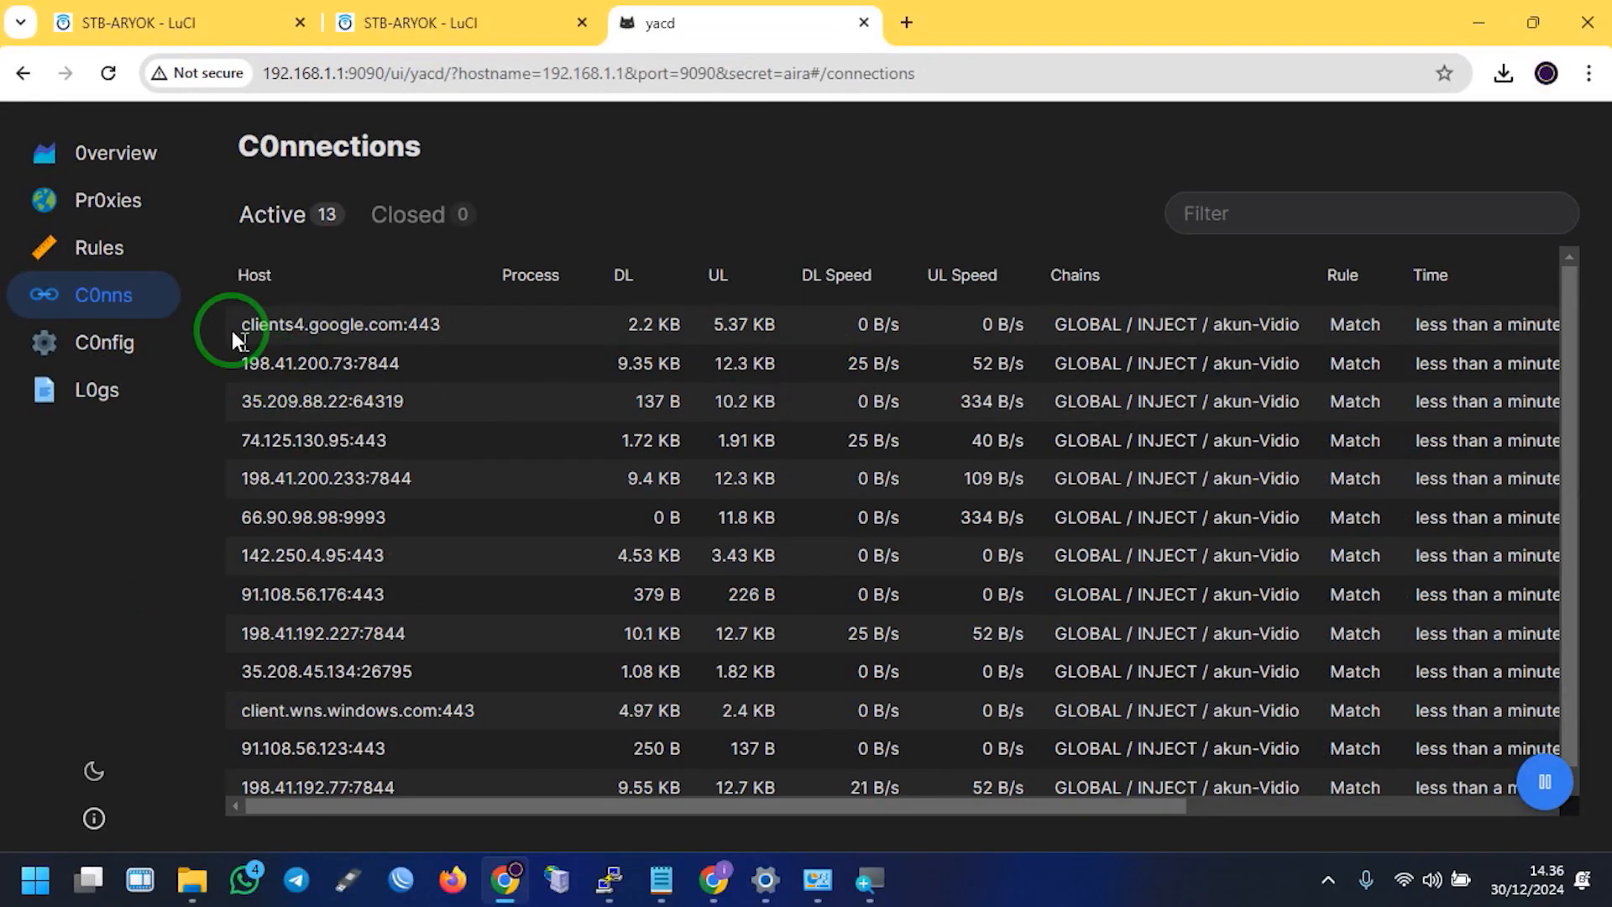
Test the GITHUB group's latency in Yacd (INJECT 90 ms, DIRECT 72 ms), then return to OpenClash
left_click(108, 199)
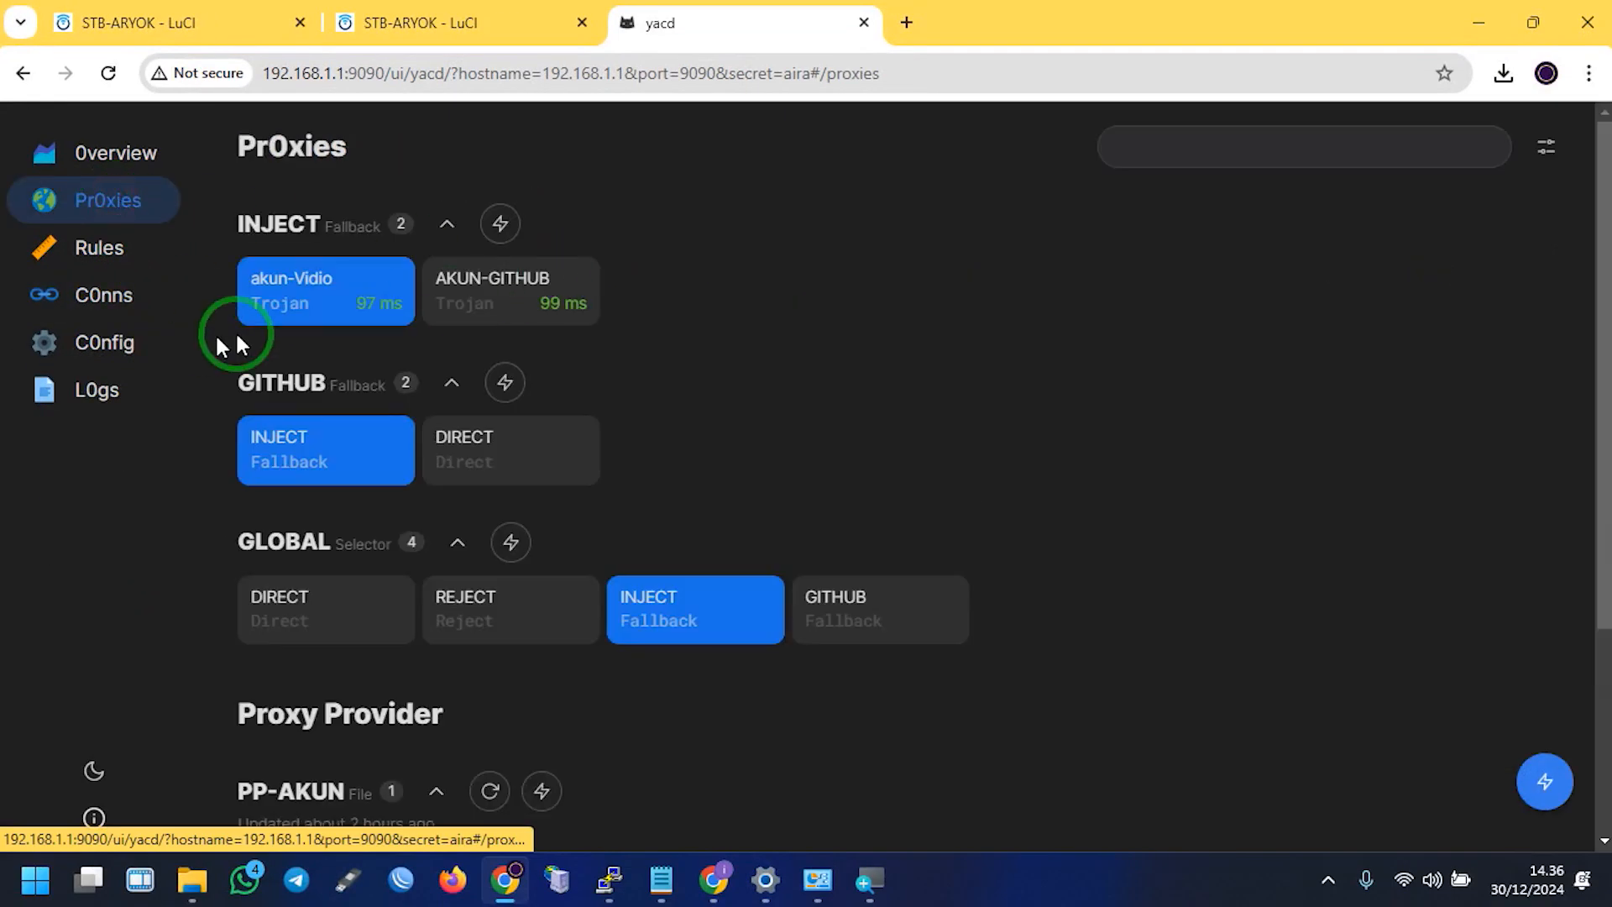
left_click(507, 393)
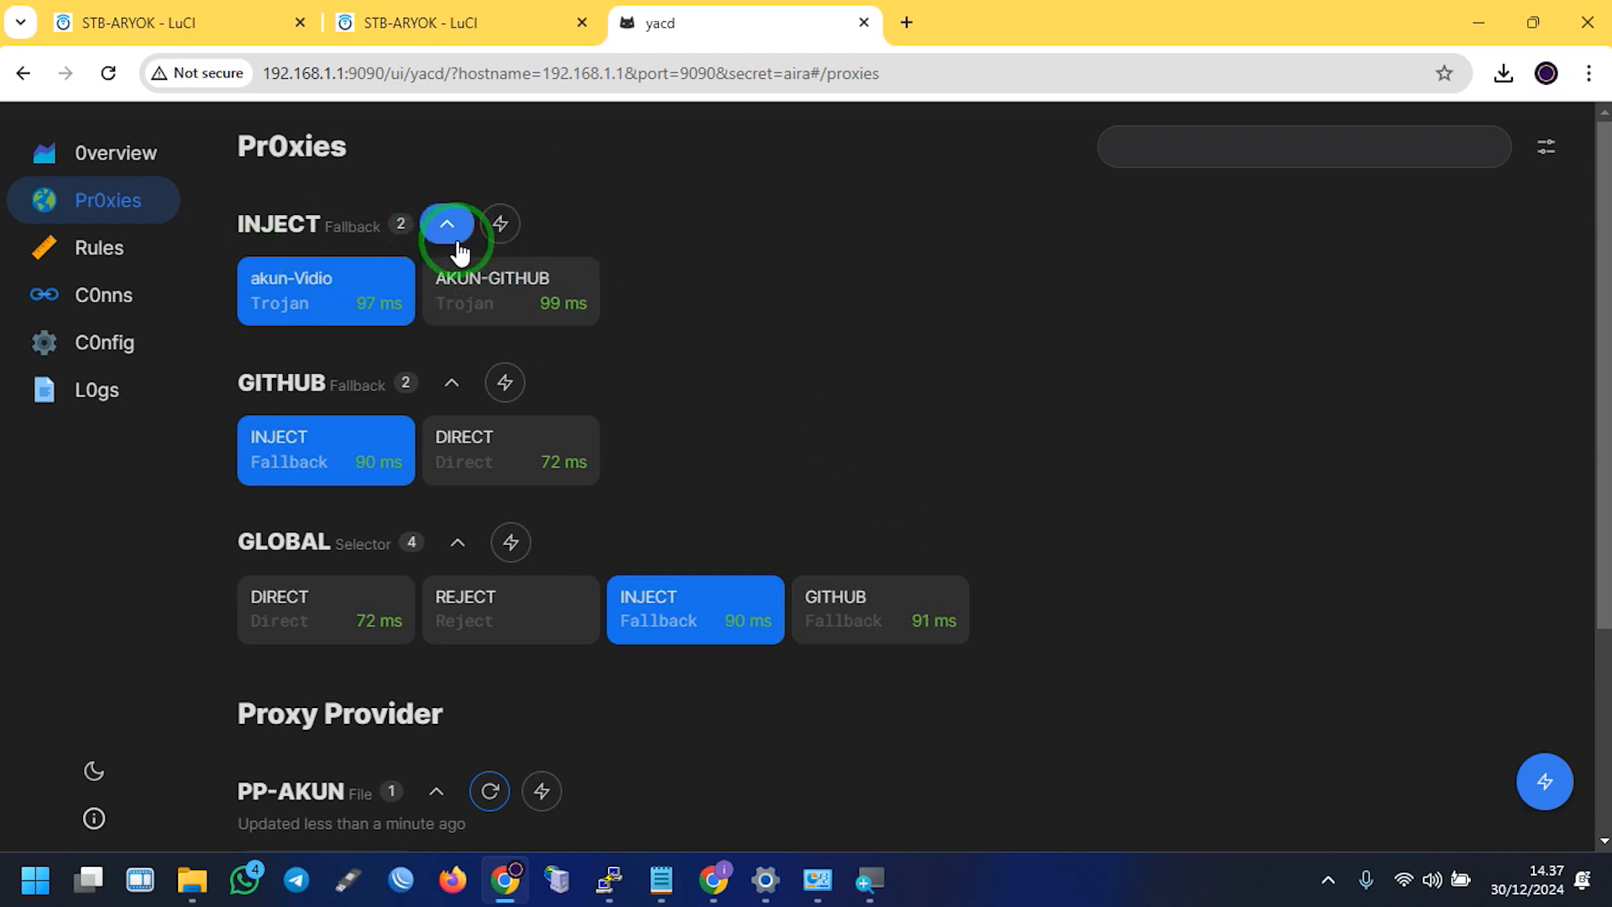
left_click(470, 22)
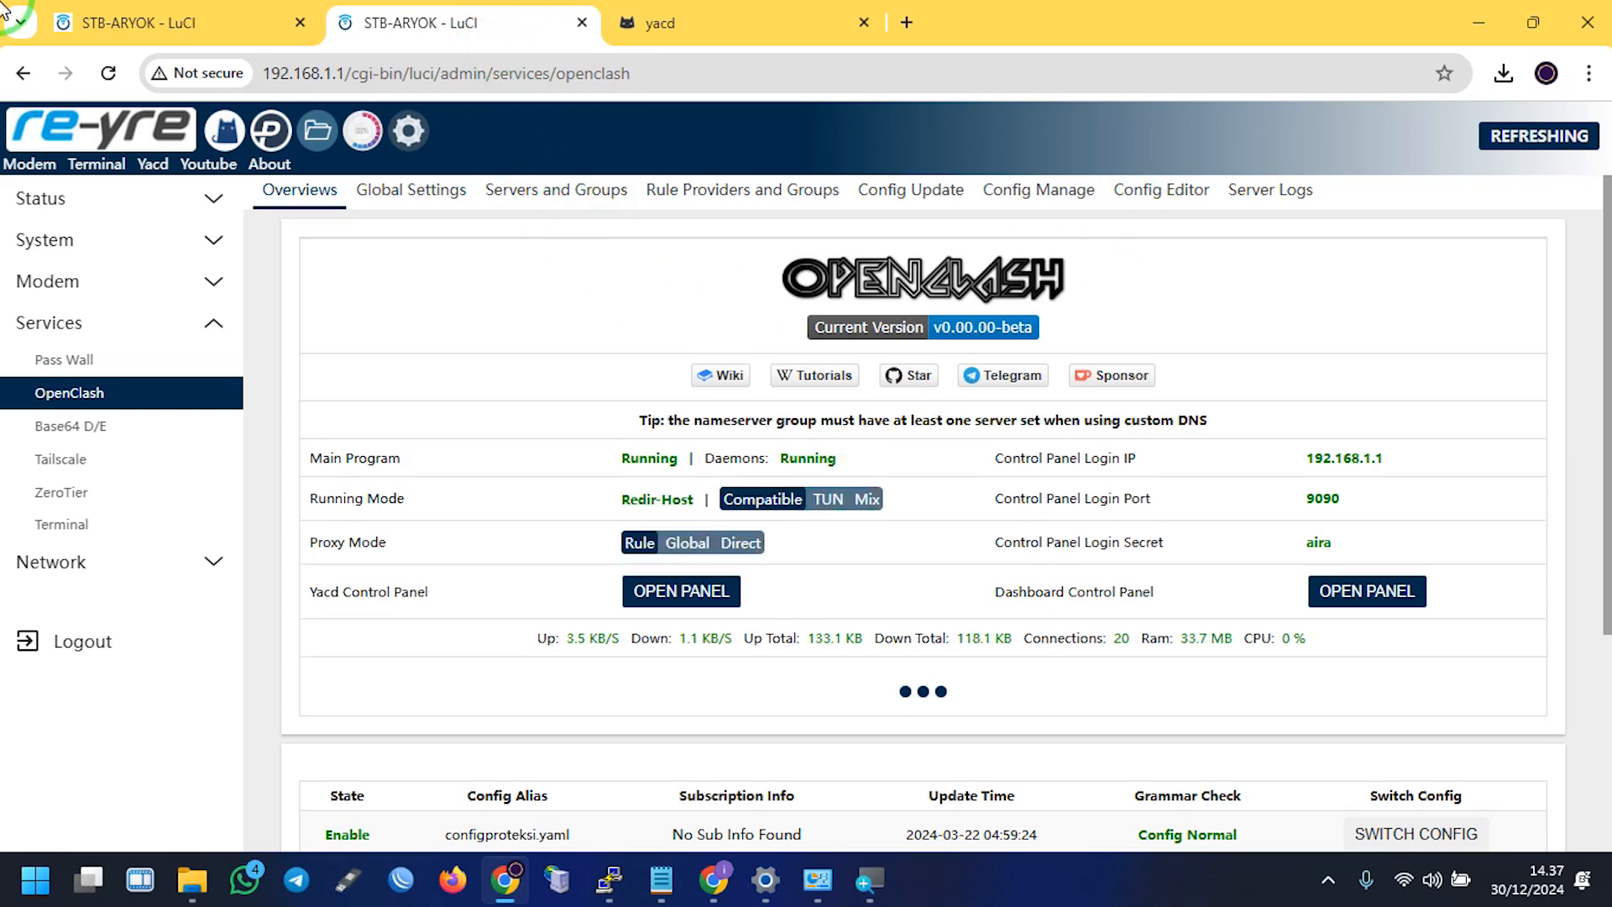
Close the duplicate LuCI tab, check proxy_provider's two yaml files, and open Servers and Groups
left_click(288, 23)
left_click(296, 23)
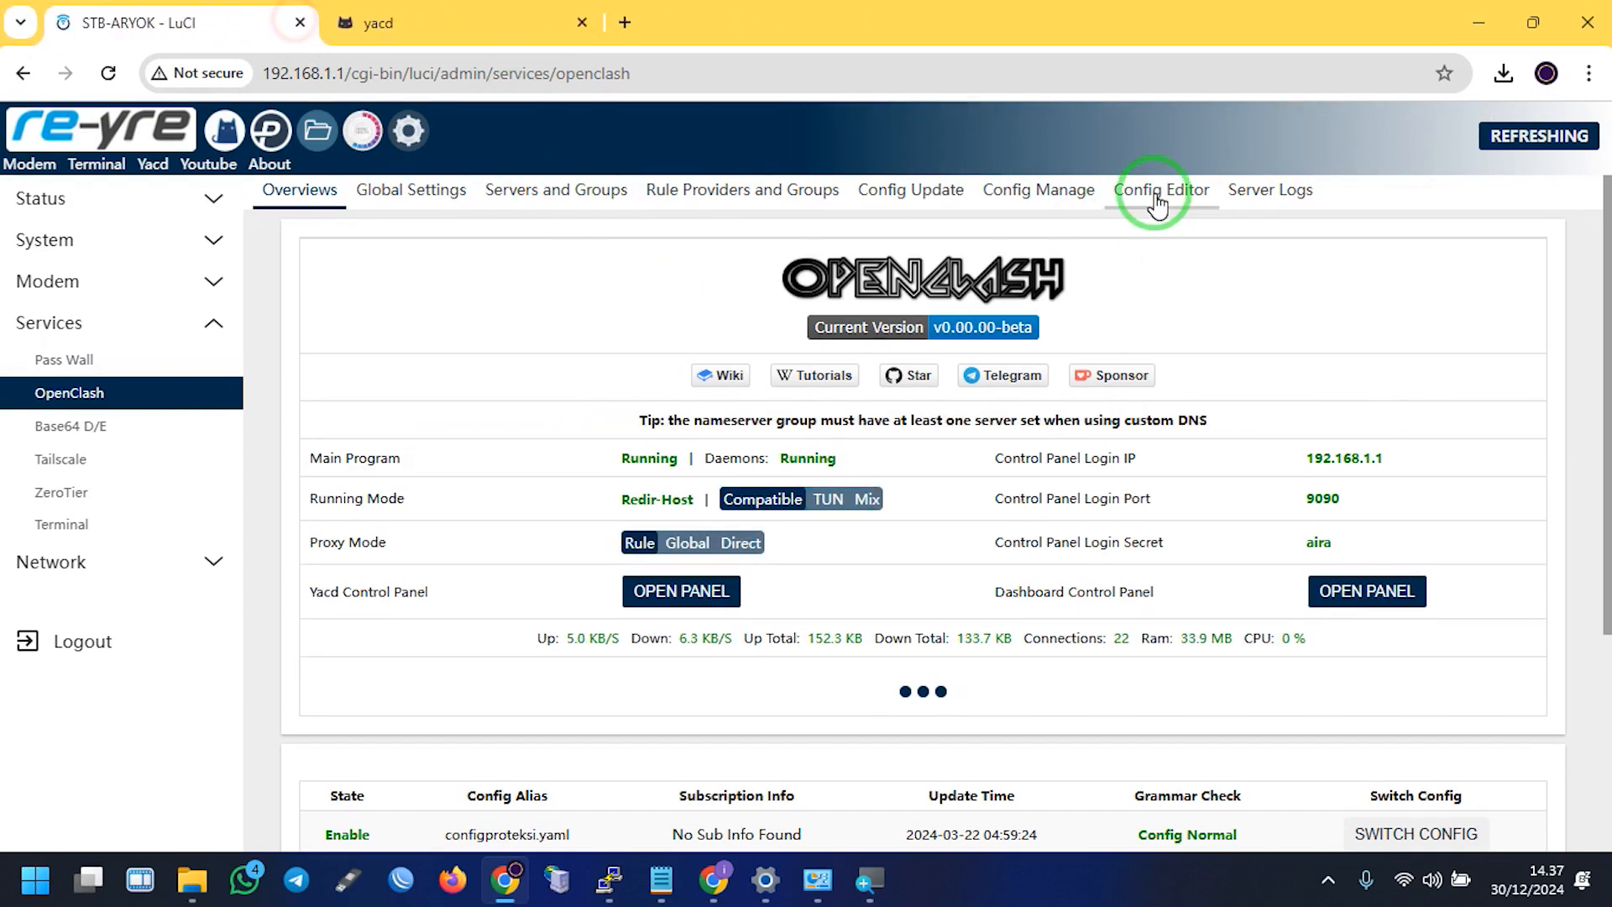
left_click(1159, 195)
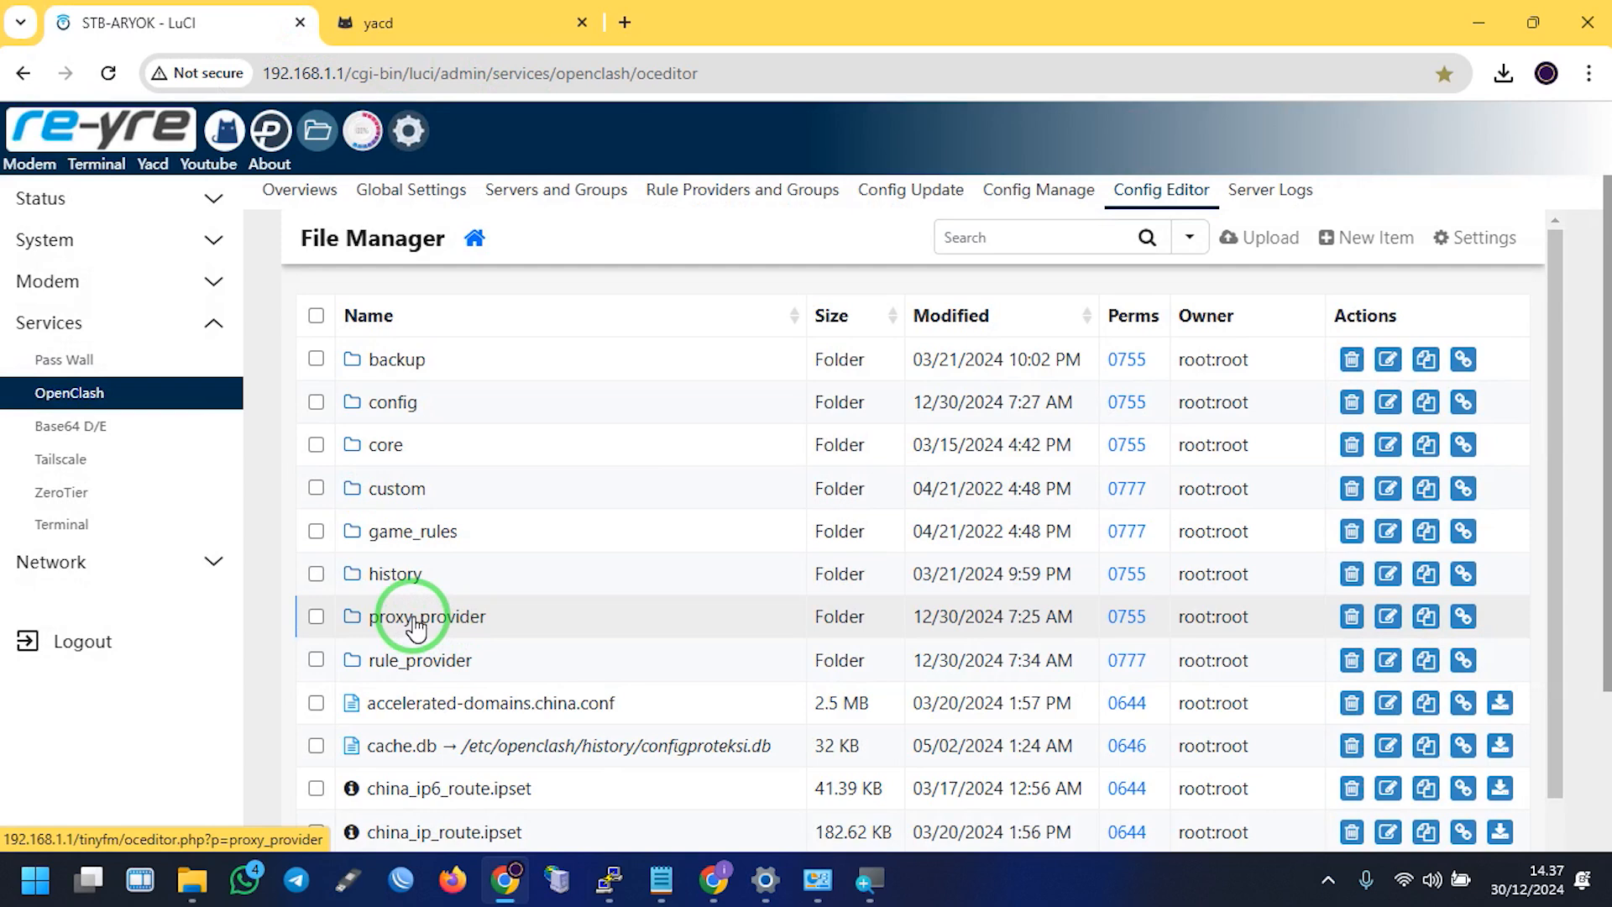
left_click(413, 619)
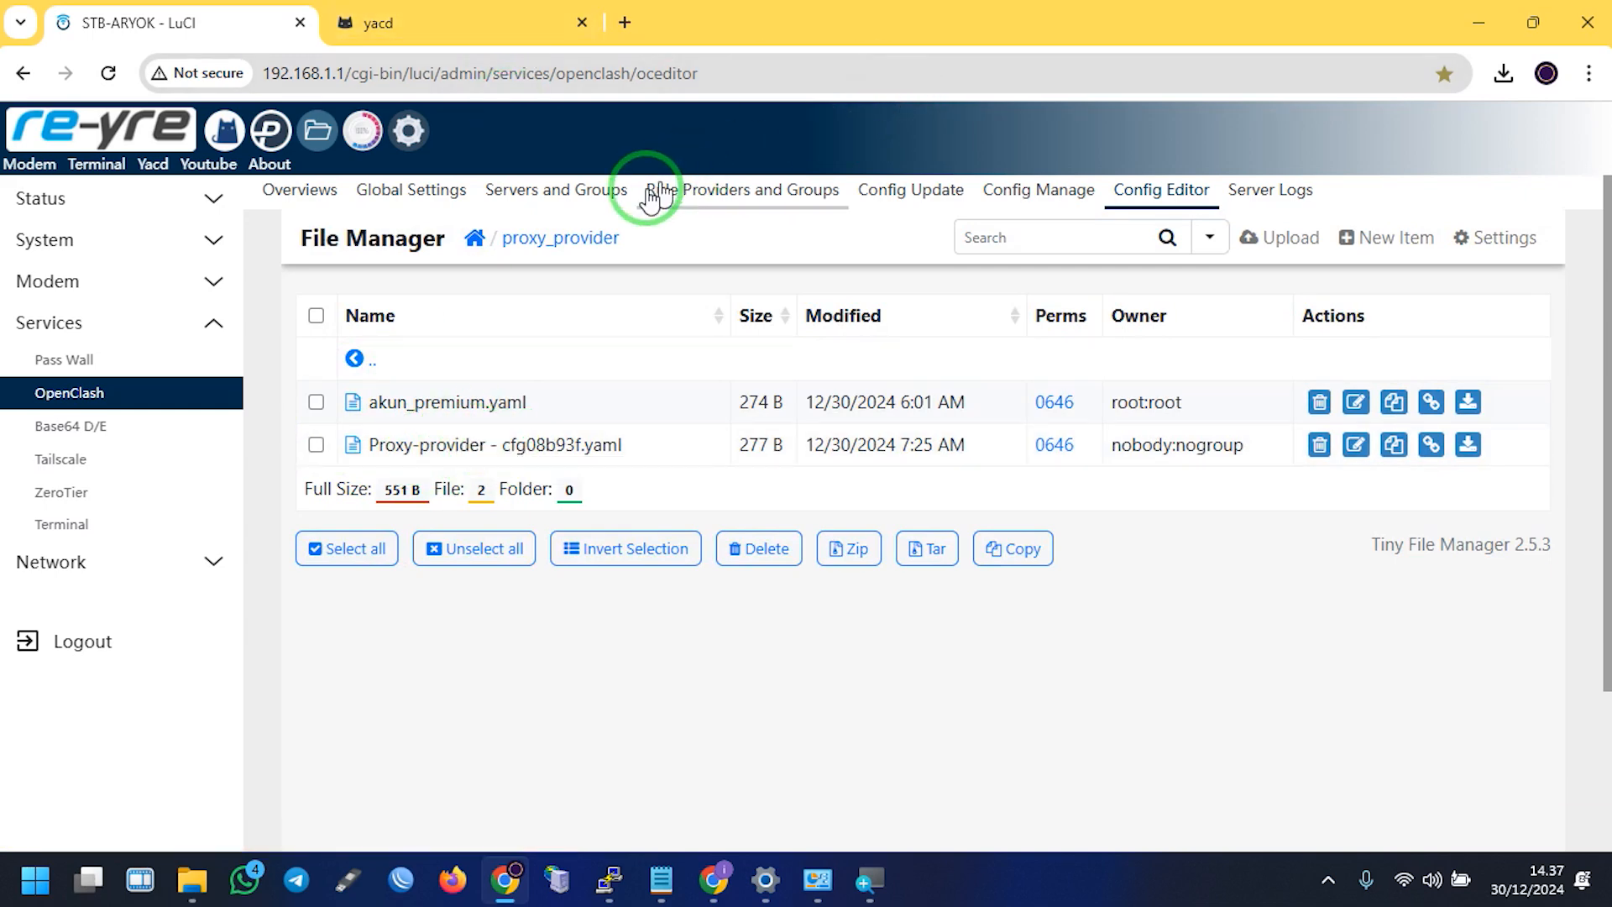
left_click(526, 192)
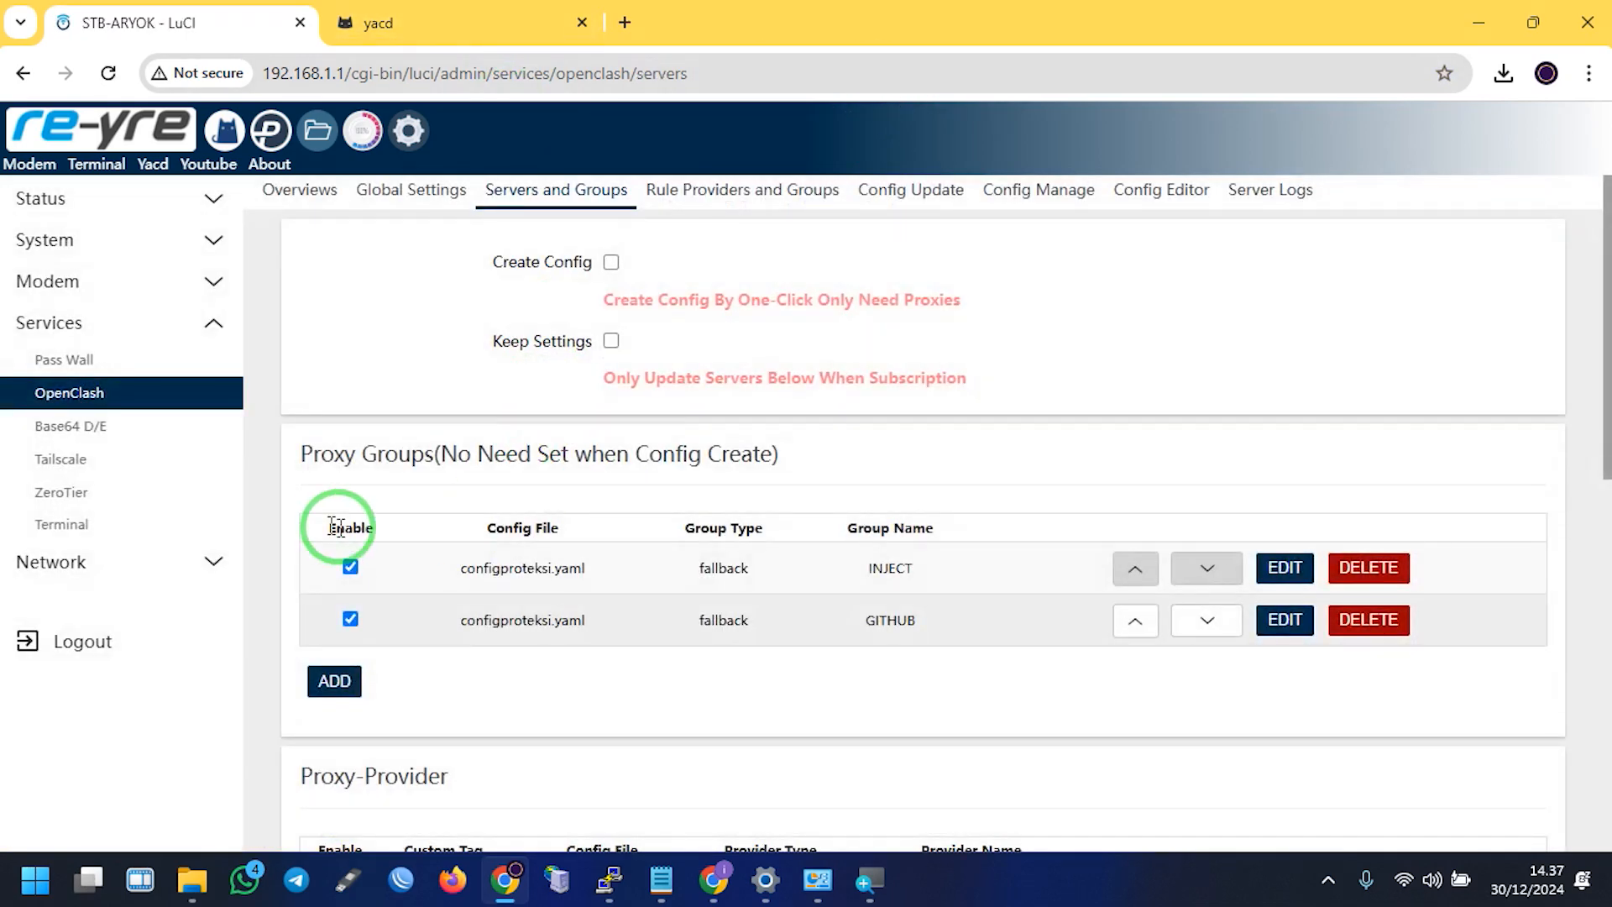
Edit the http proxy provider and rename it to akungithub
scroll(877, 690, "down", 3)
scroll(877, 690, "down", 3)
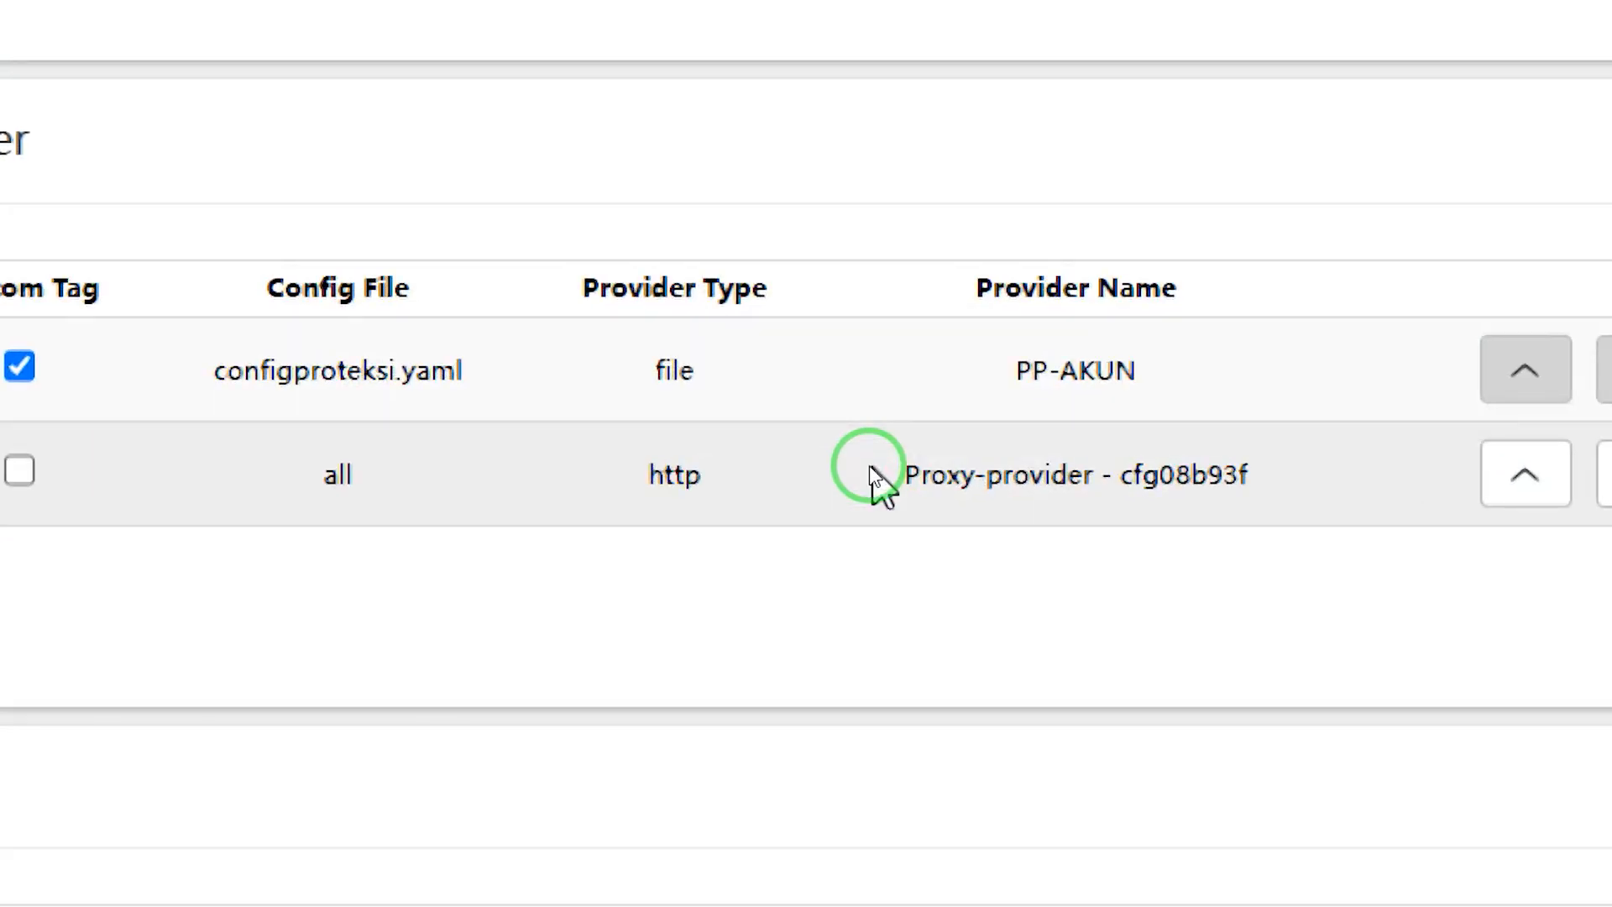
left_click_drag(875, 468, 1088, 479)
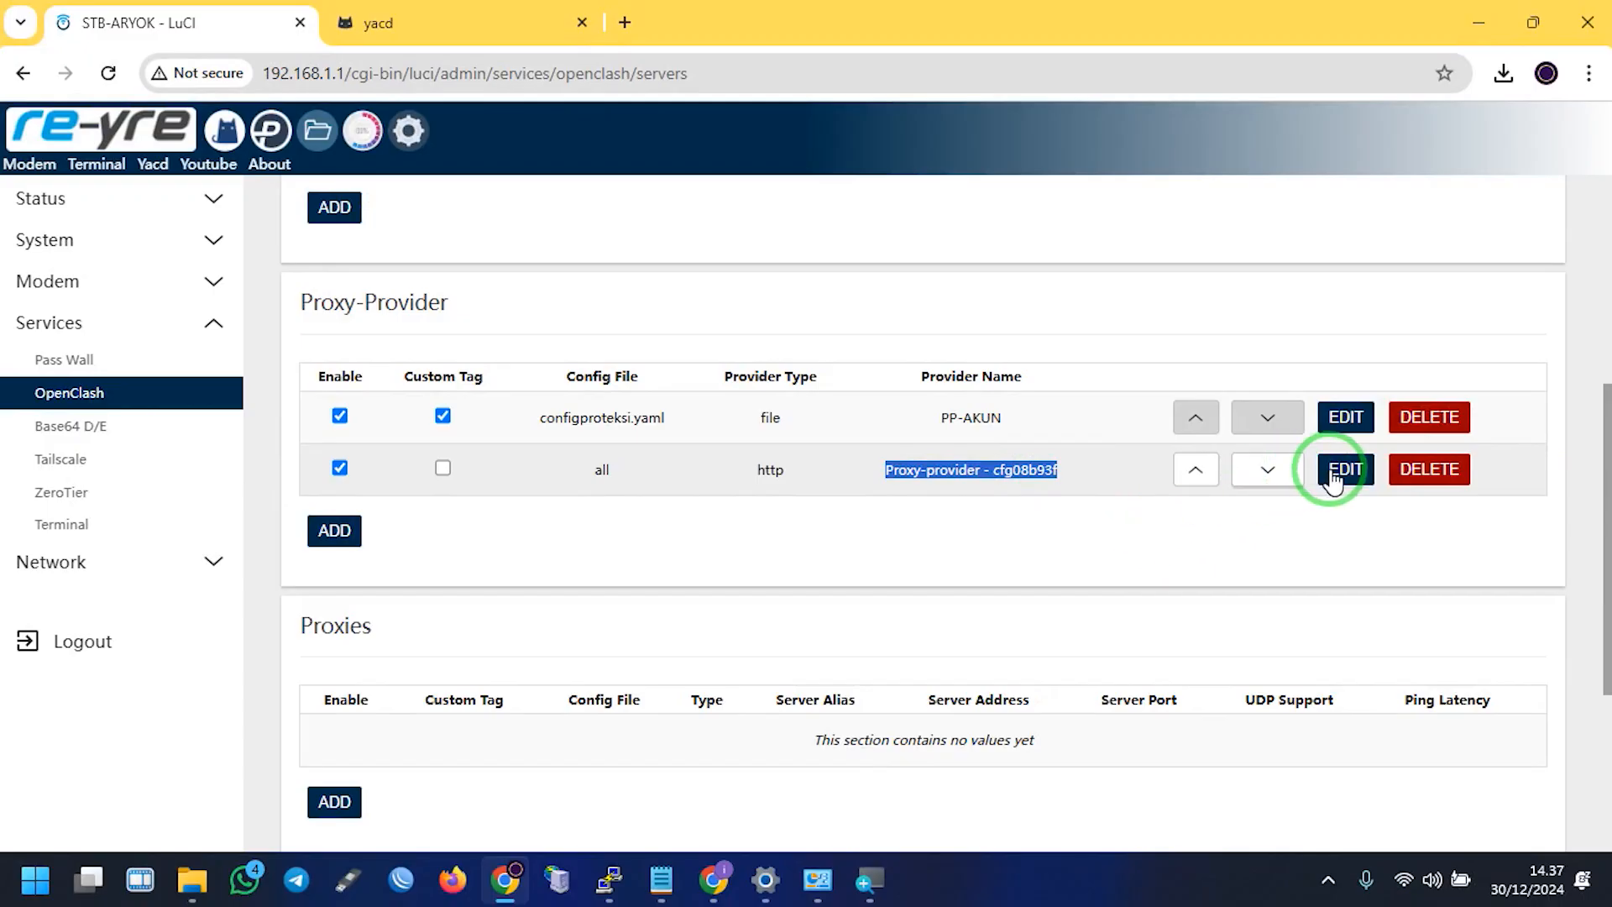
left_click(1344, 469)
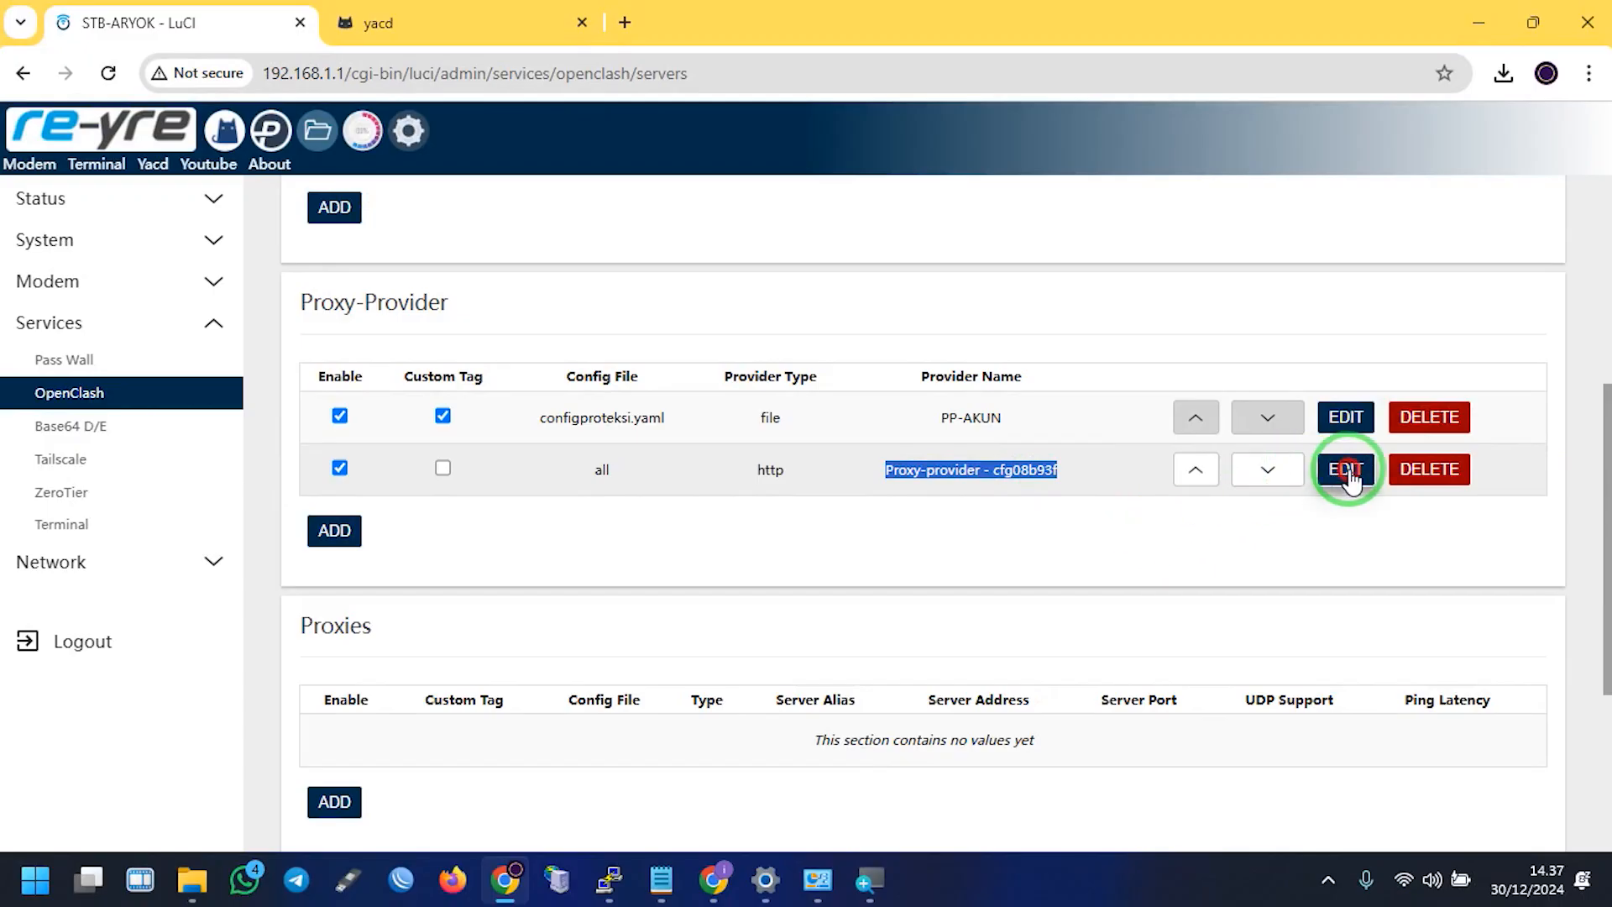
left_click(554, 579)
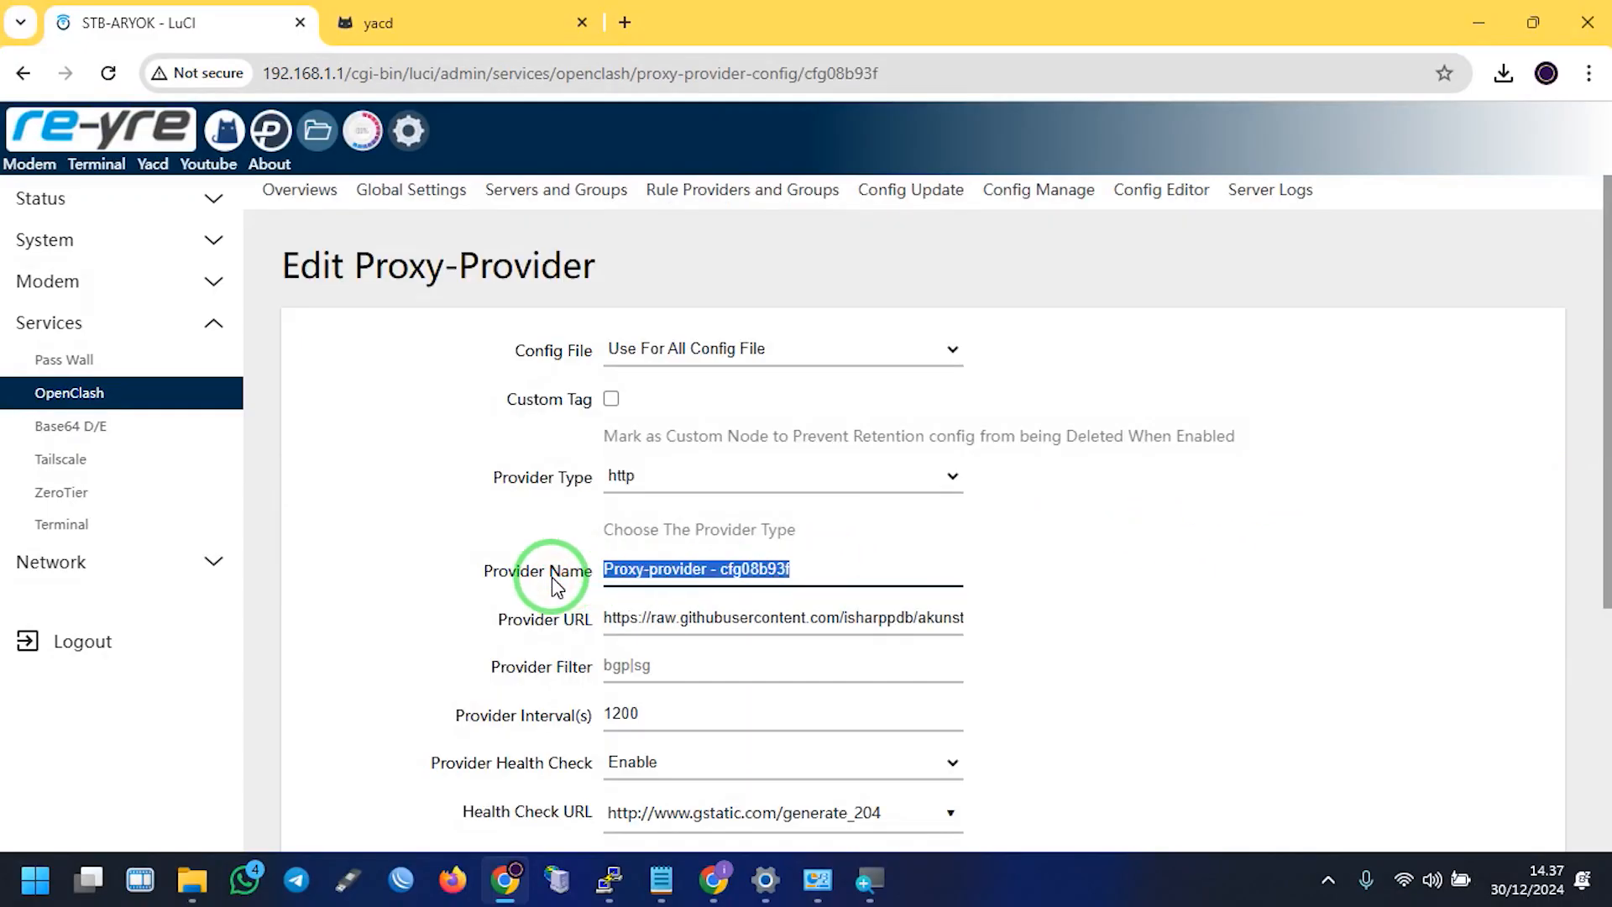
type("akun")
type("github")
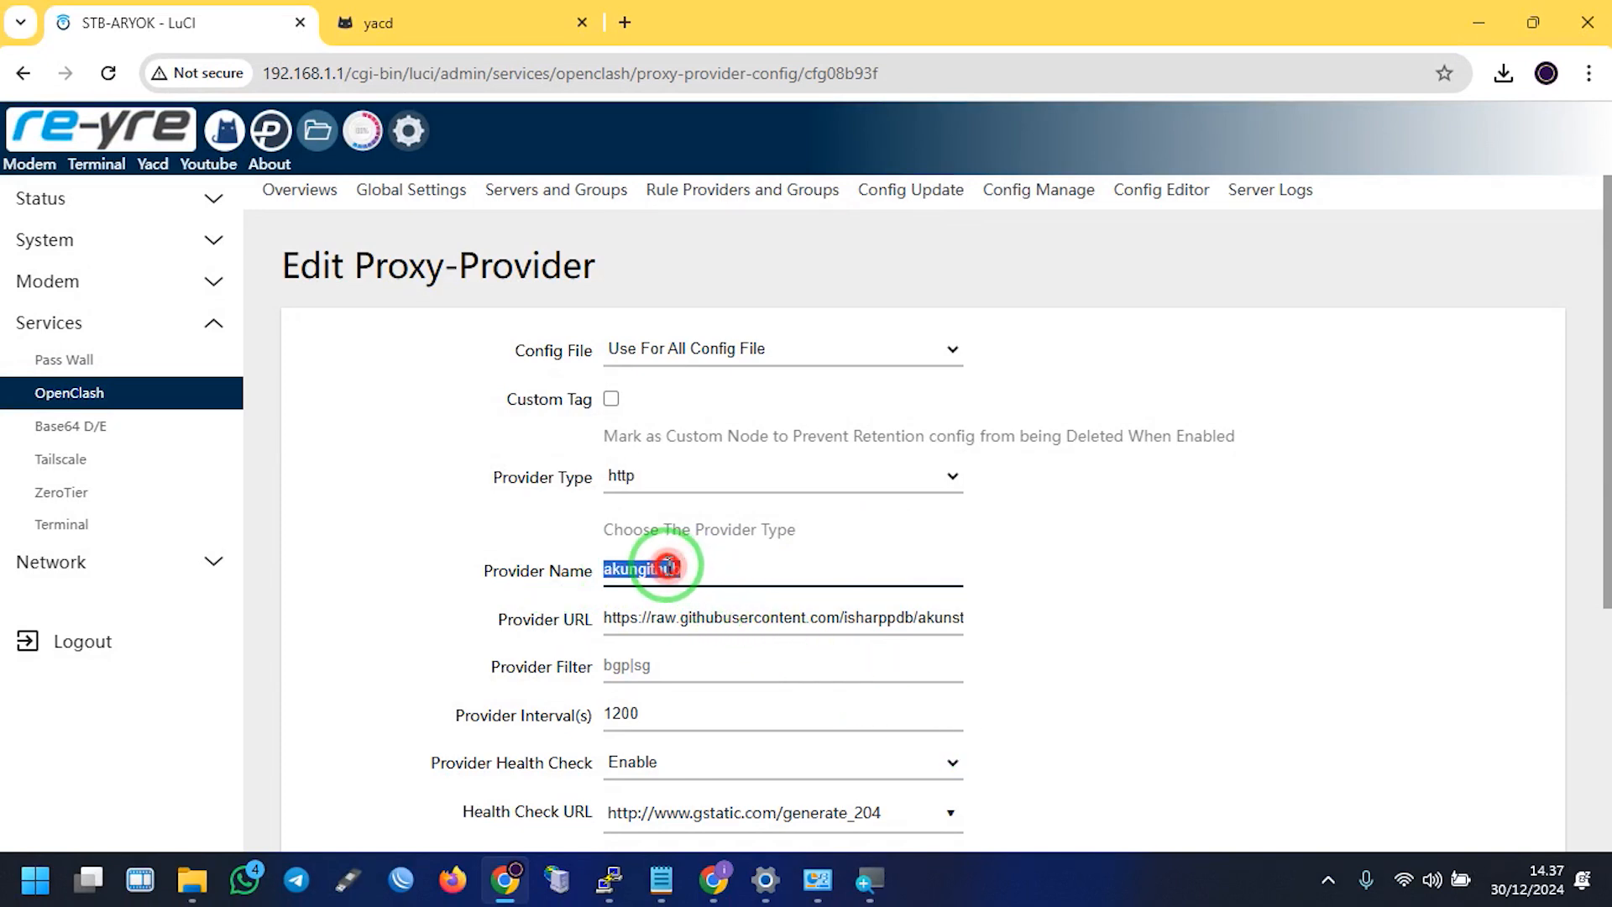
Tick Custom Tag, set Config File to configproteksi.yaml, and commit the settings
scroll(681, 562, "down", 3)
scroll(622, 382, "up", 3)
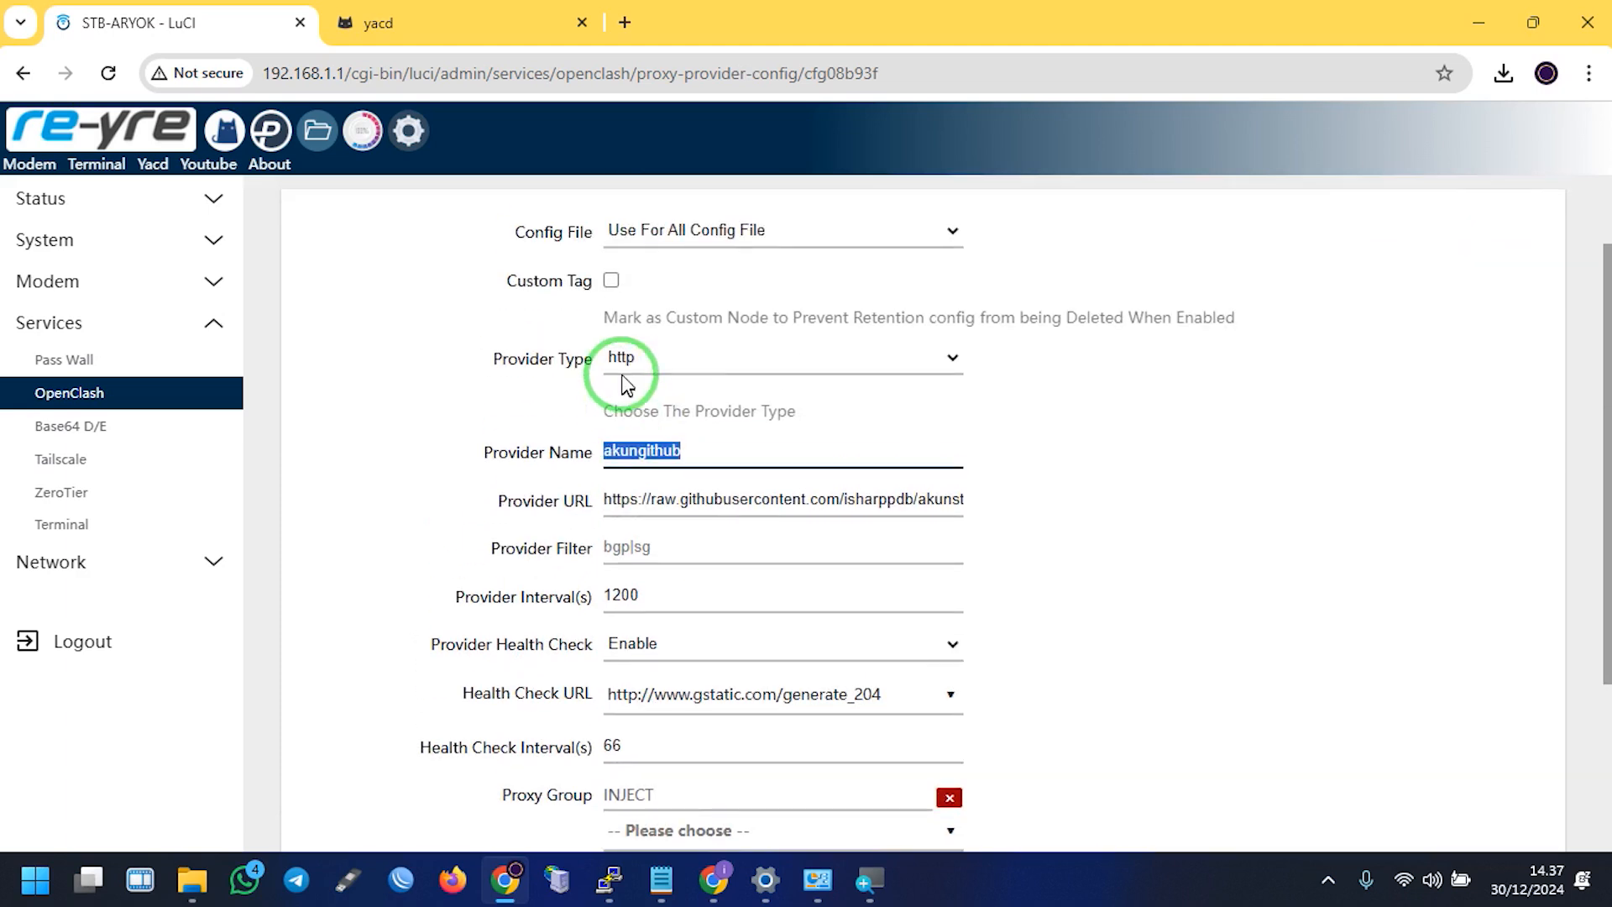
left_click(619, 400)
left_click(665, 357)
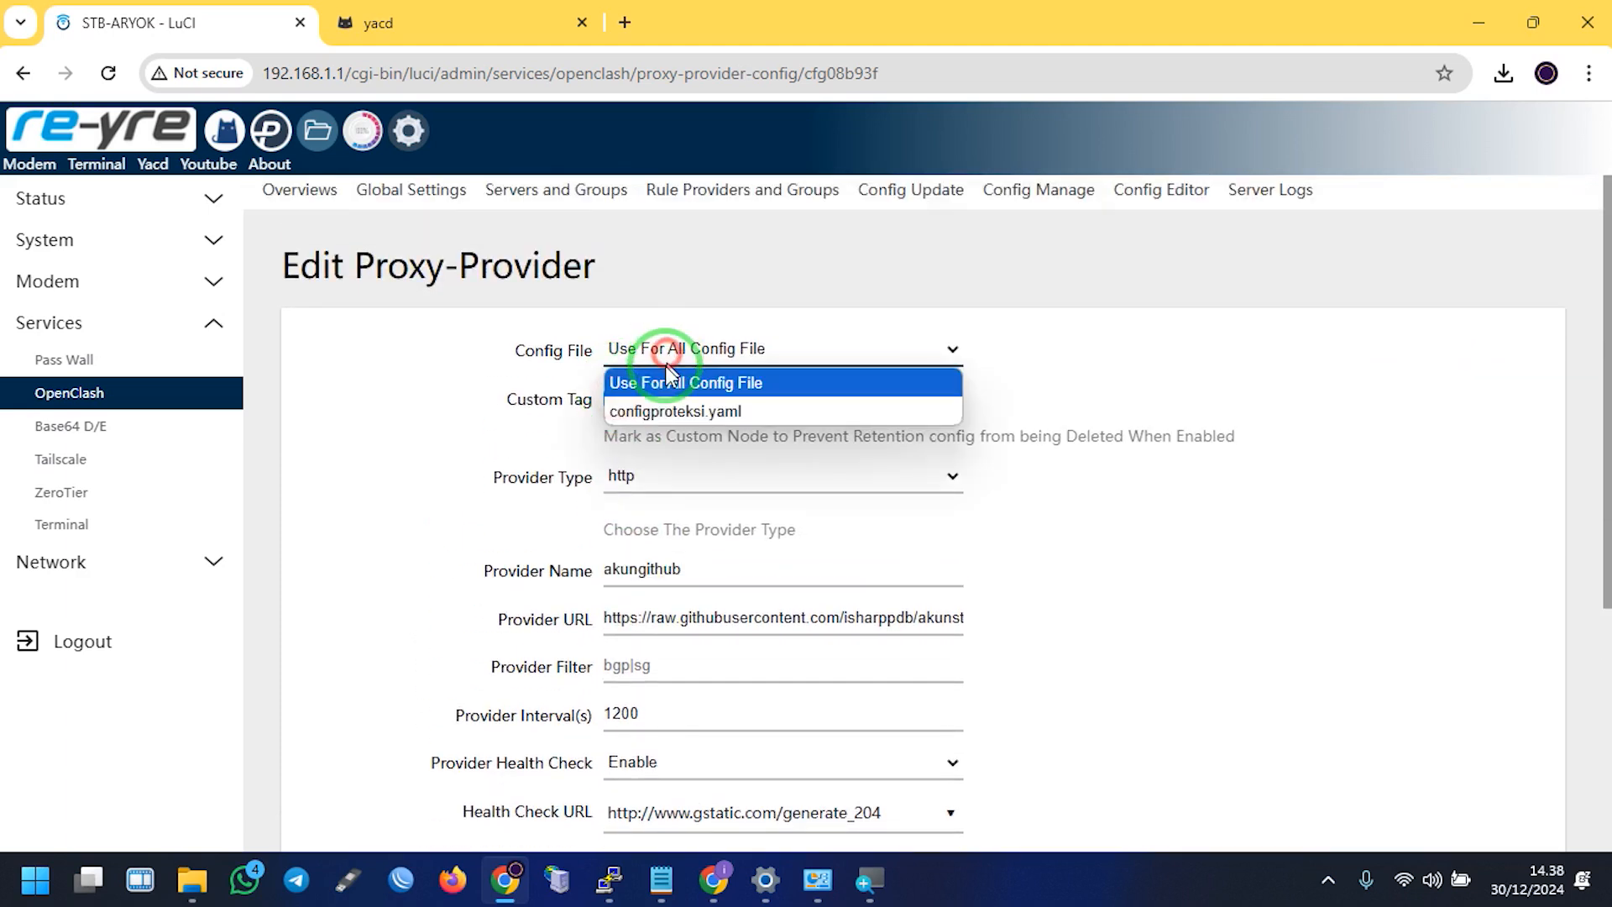
left_click(662, 409)
scroll(672, 521, "down", 5)
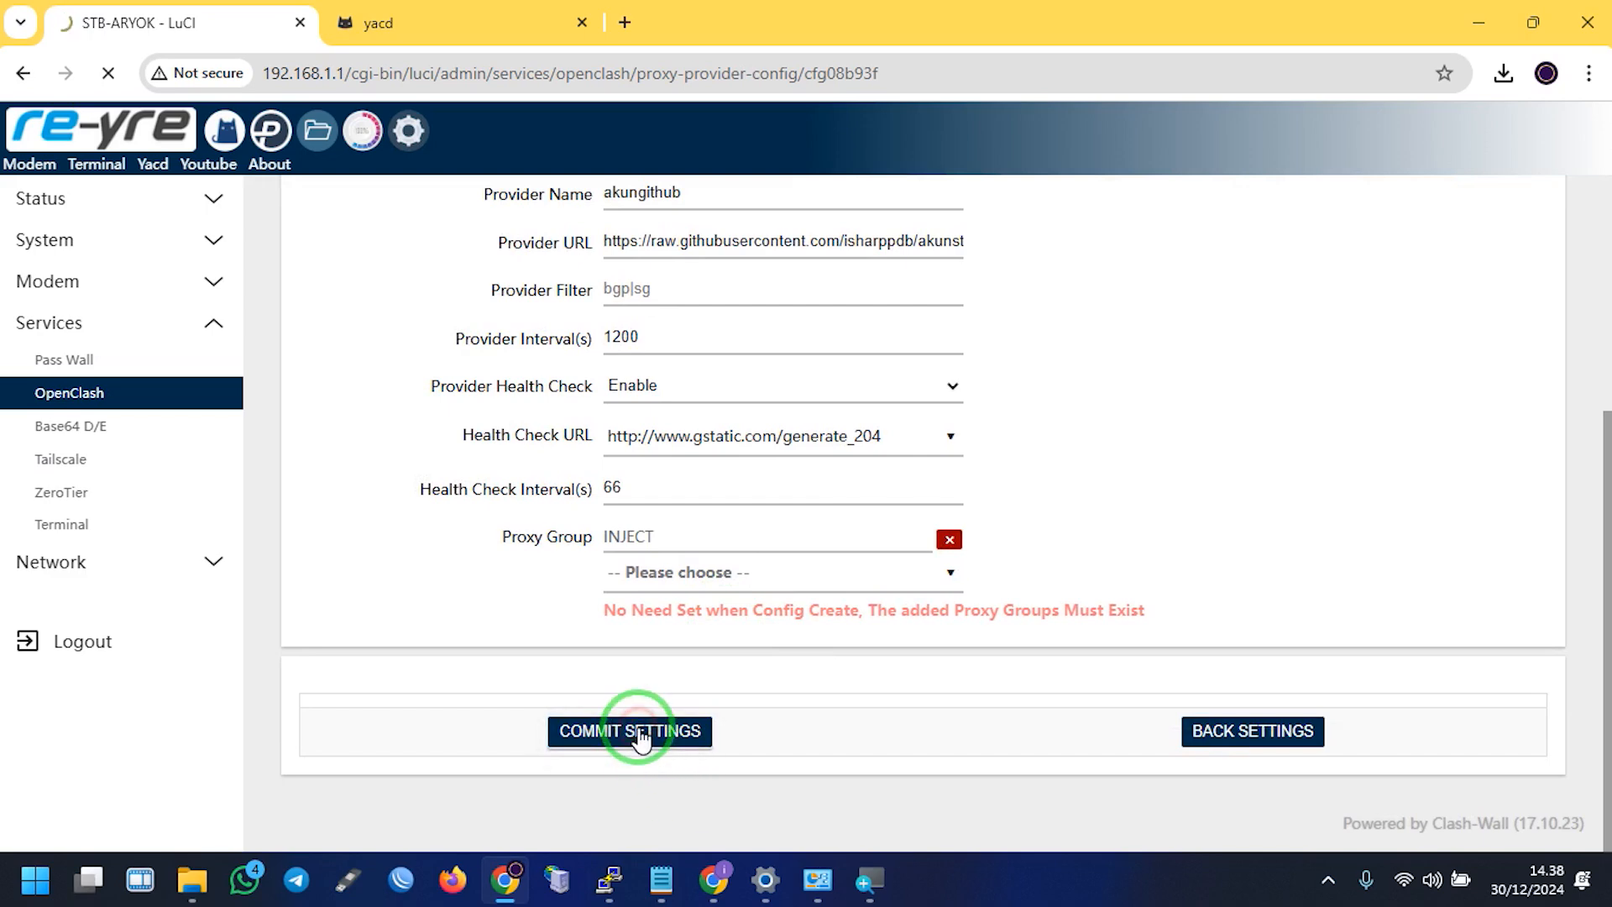
left_click(1297, 743)
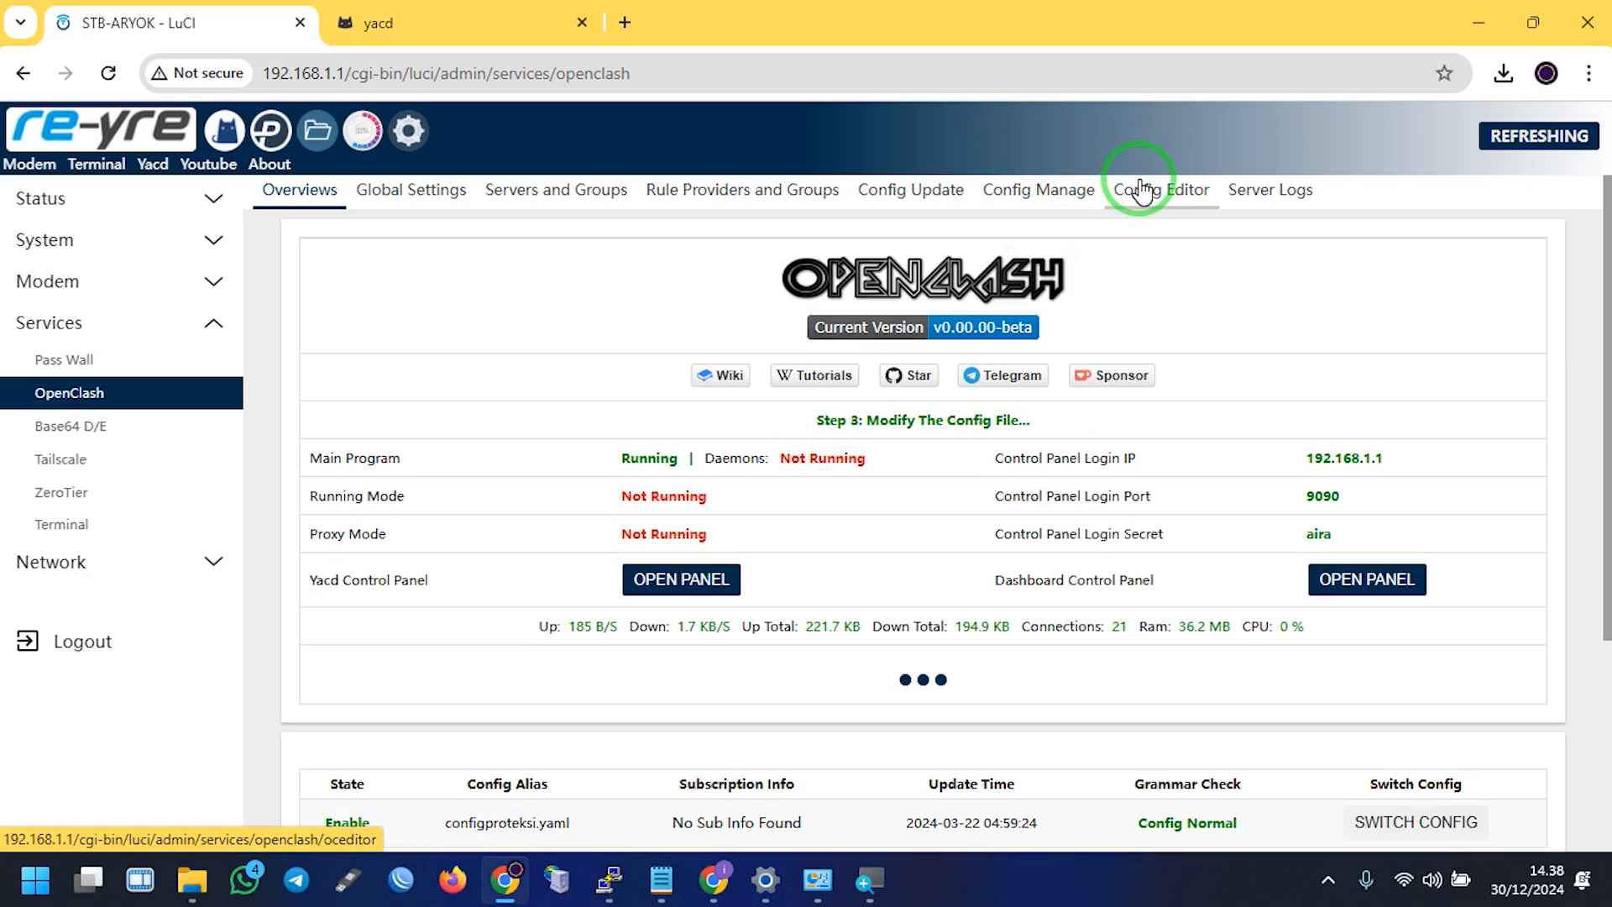
Open the proxy_provider folder and update all Yacd proxy providers, adding AKUN-GITHUB at 99 ms
left_click(1140, 190)
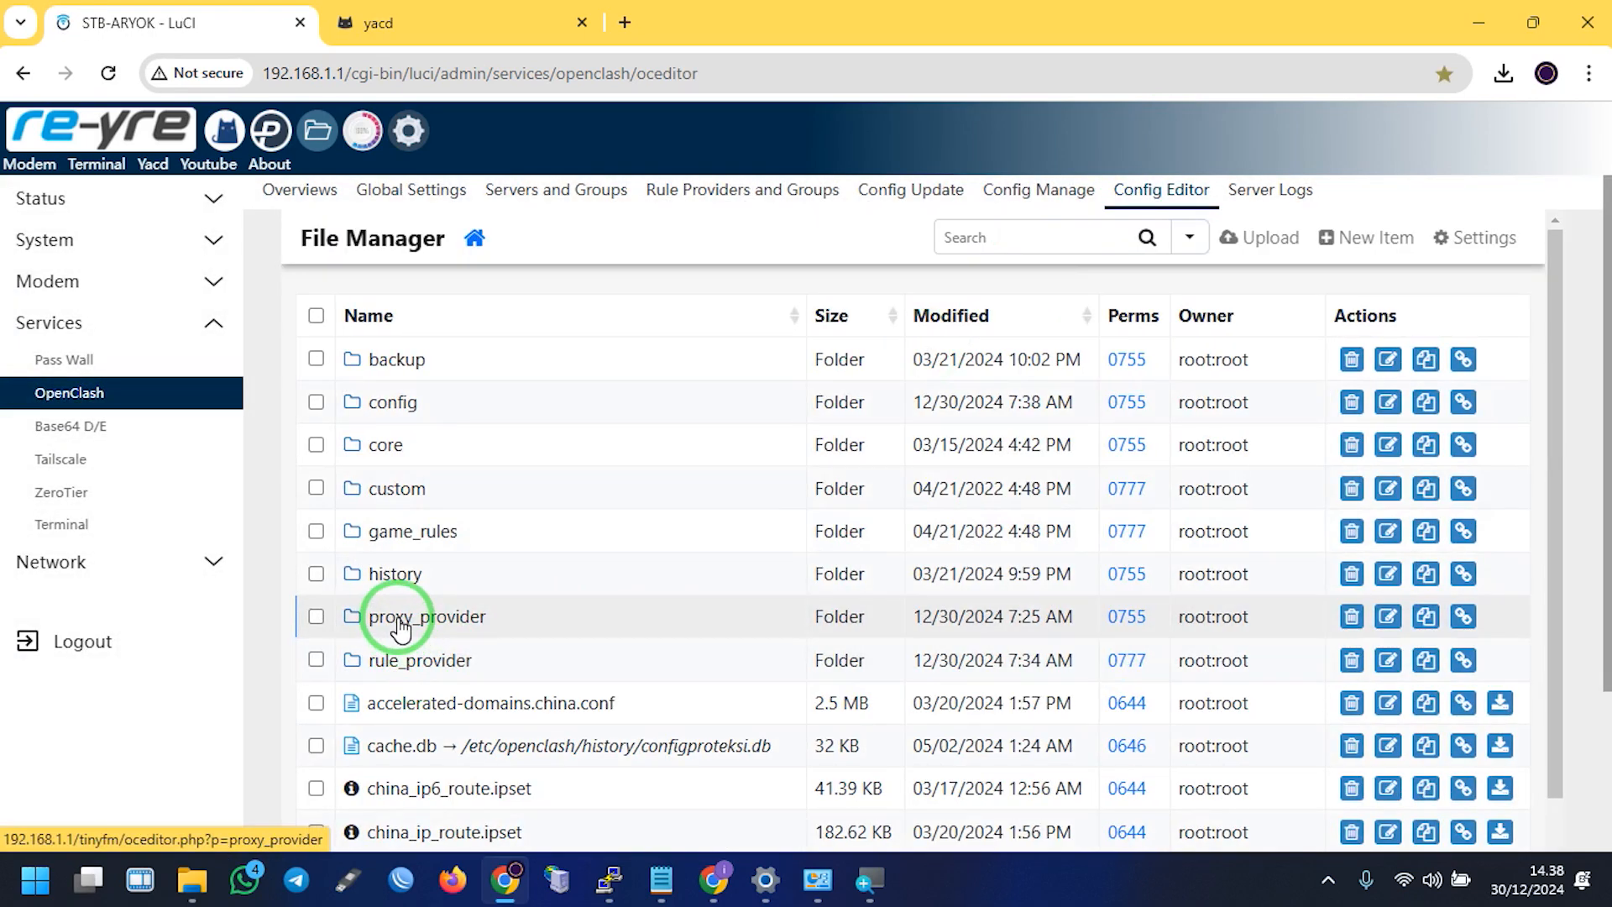
left_click(399, 623)
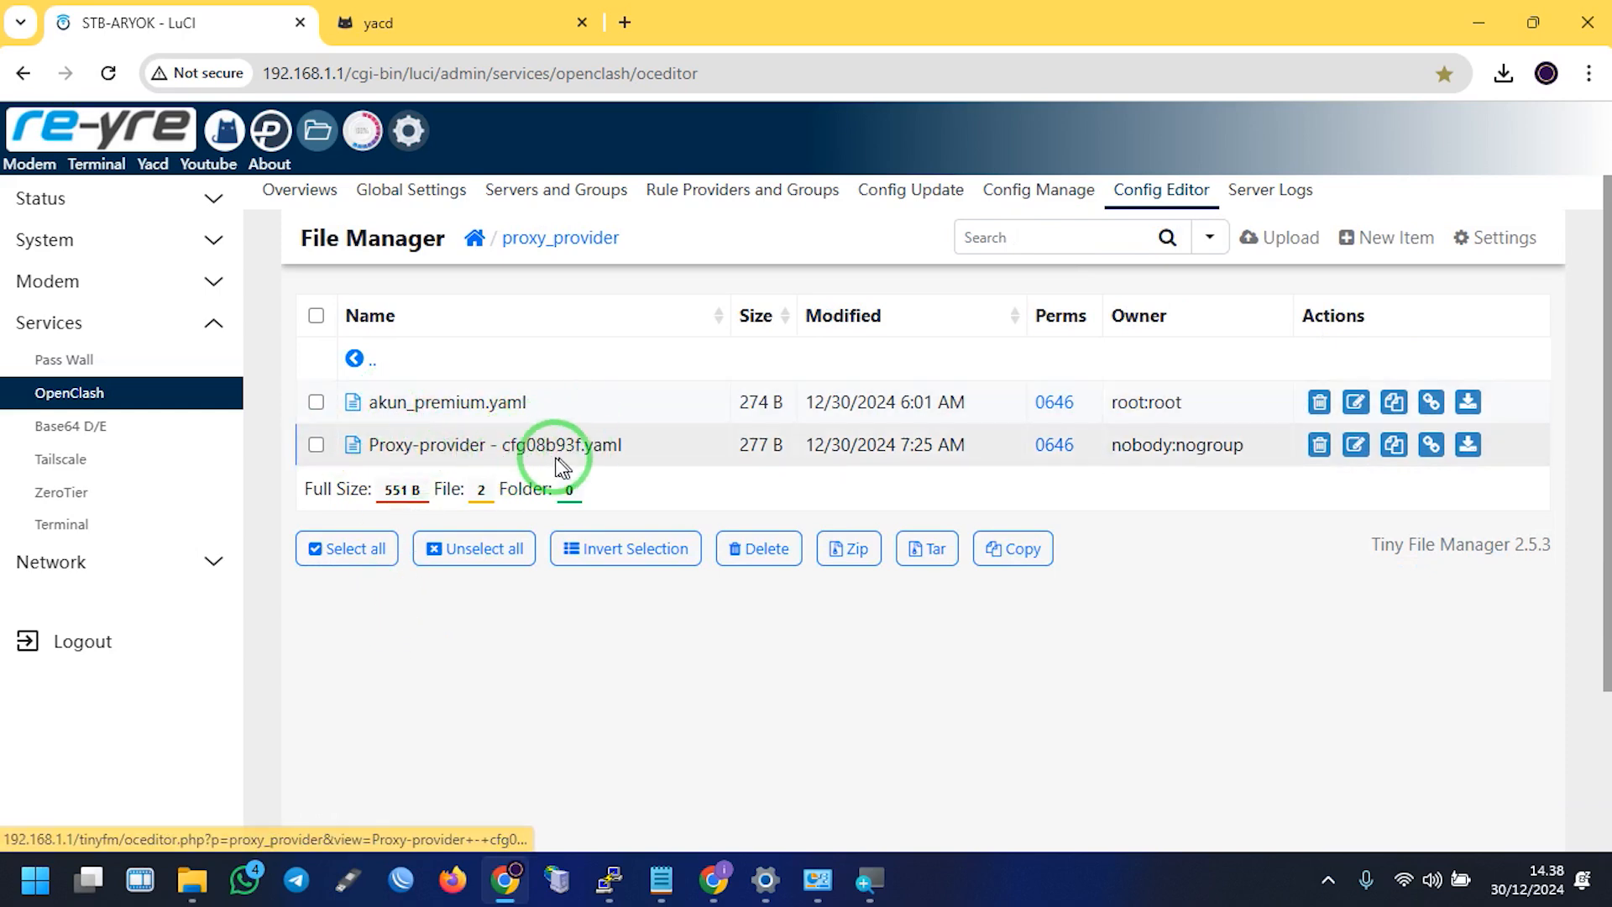
left_click(446, 18)
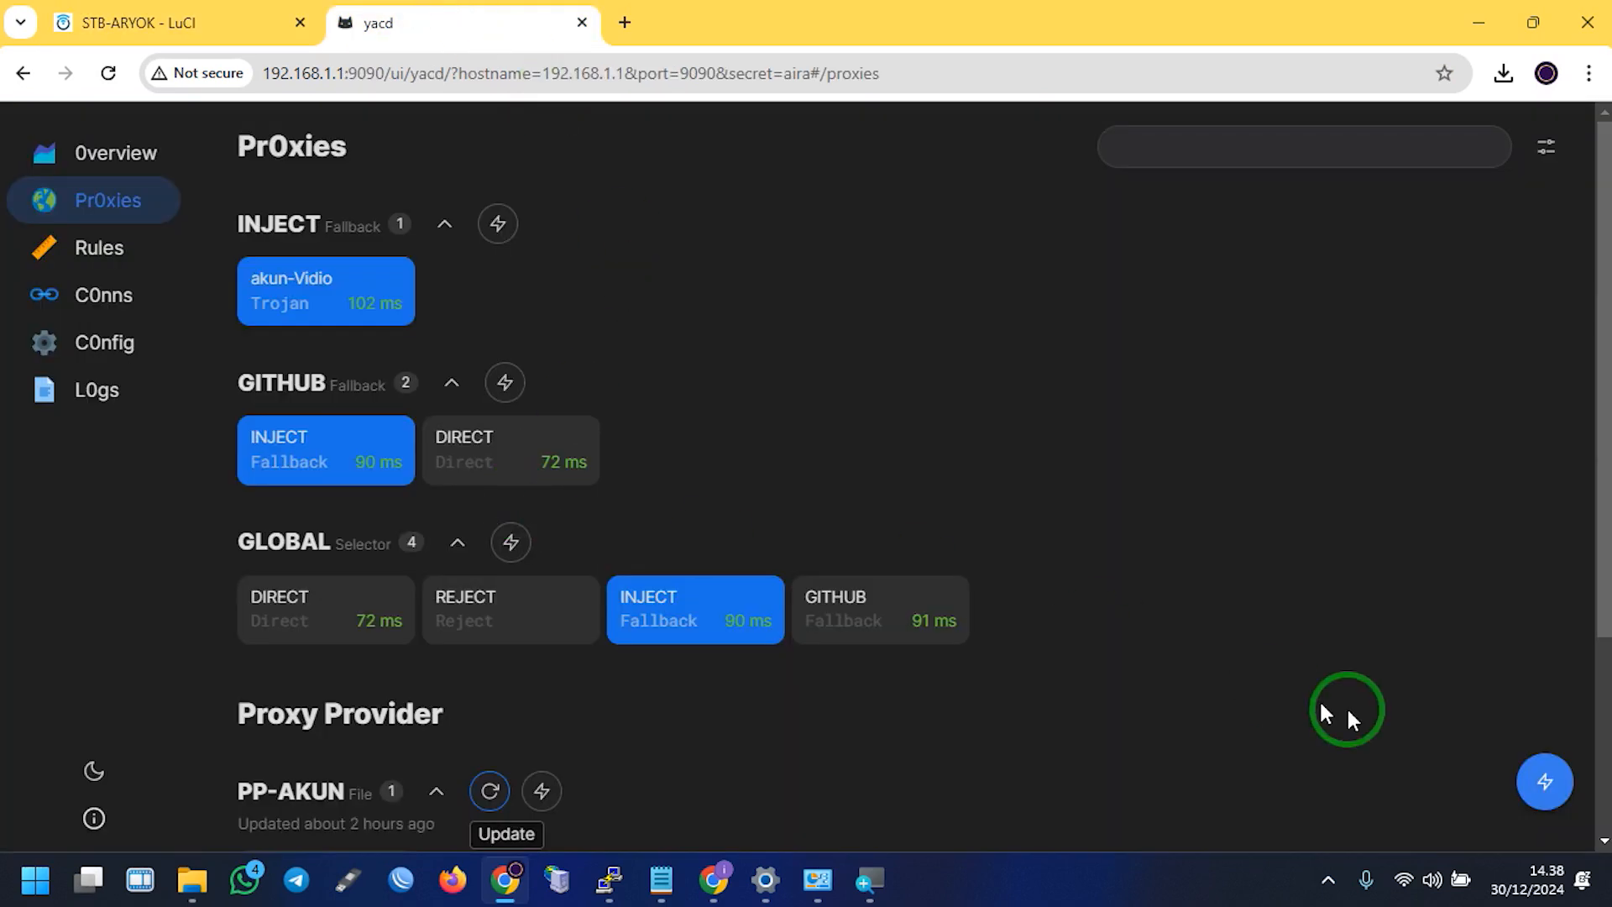
mouse_move(1543, 779)
left_click(1543, 704)
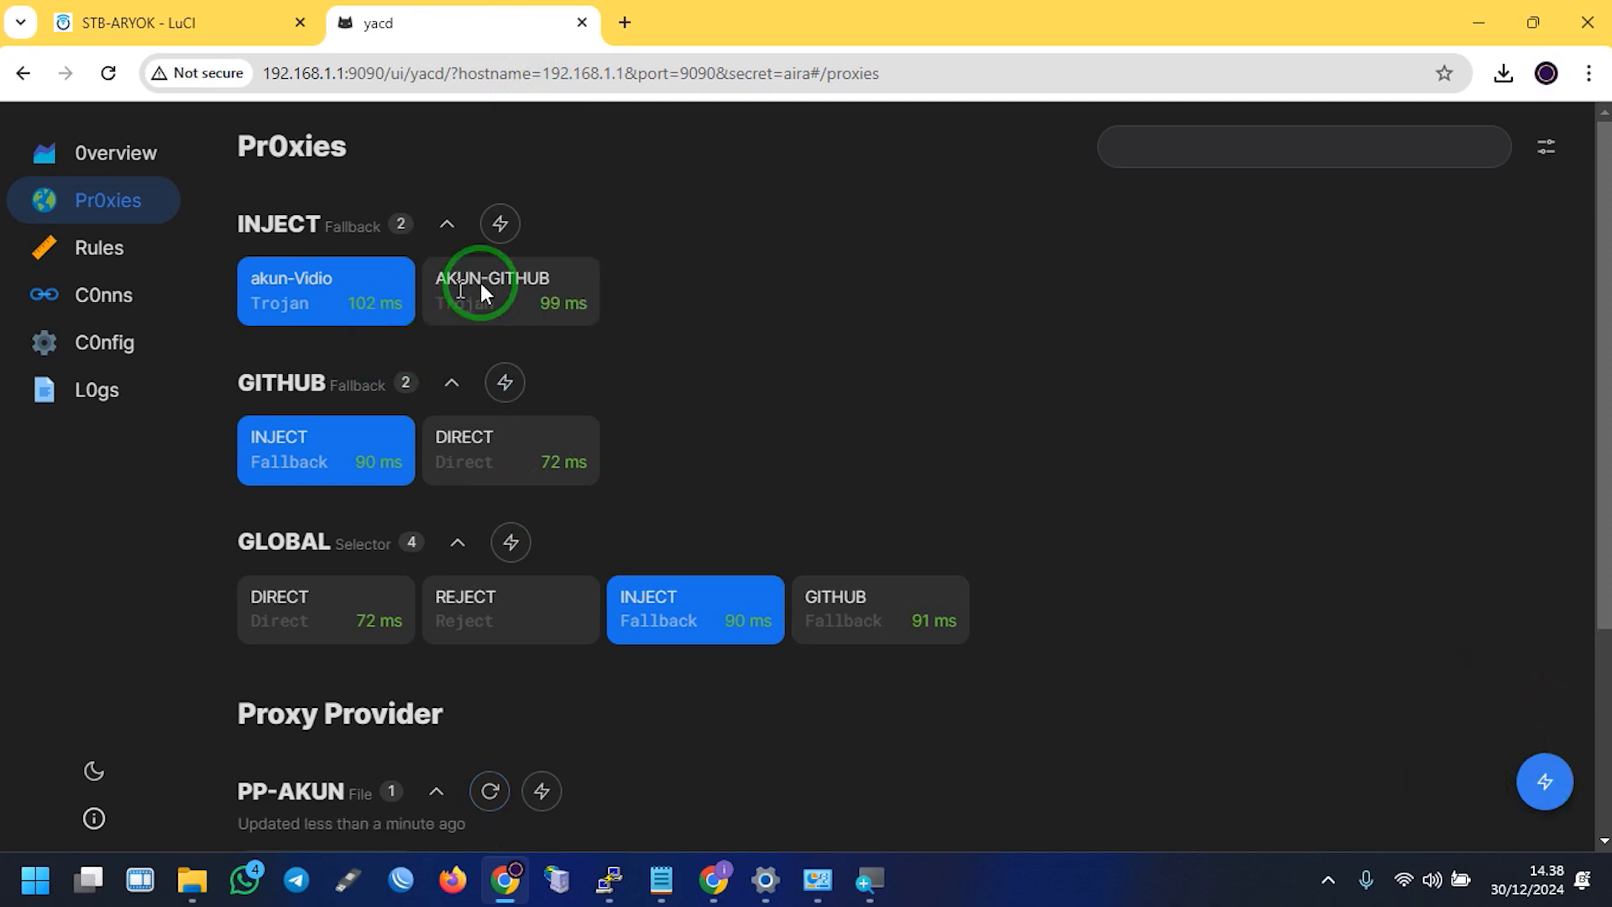
left_click(118, 22)
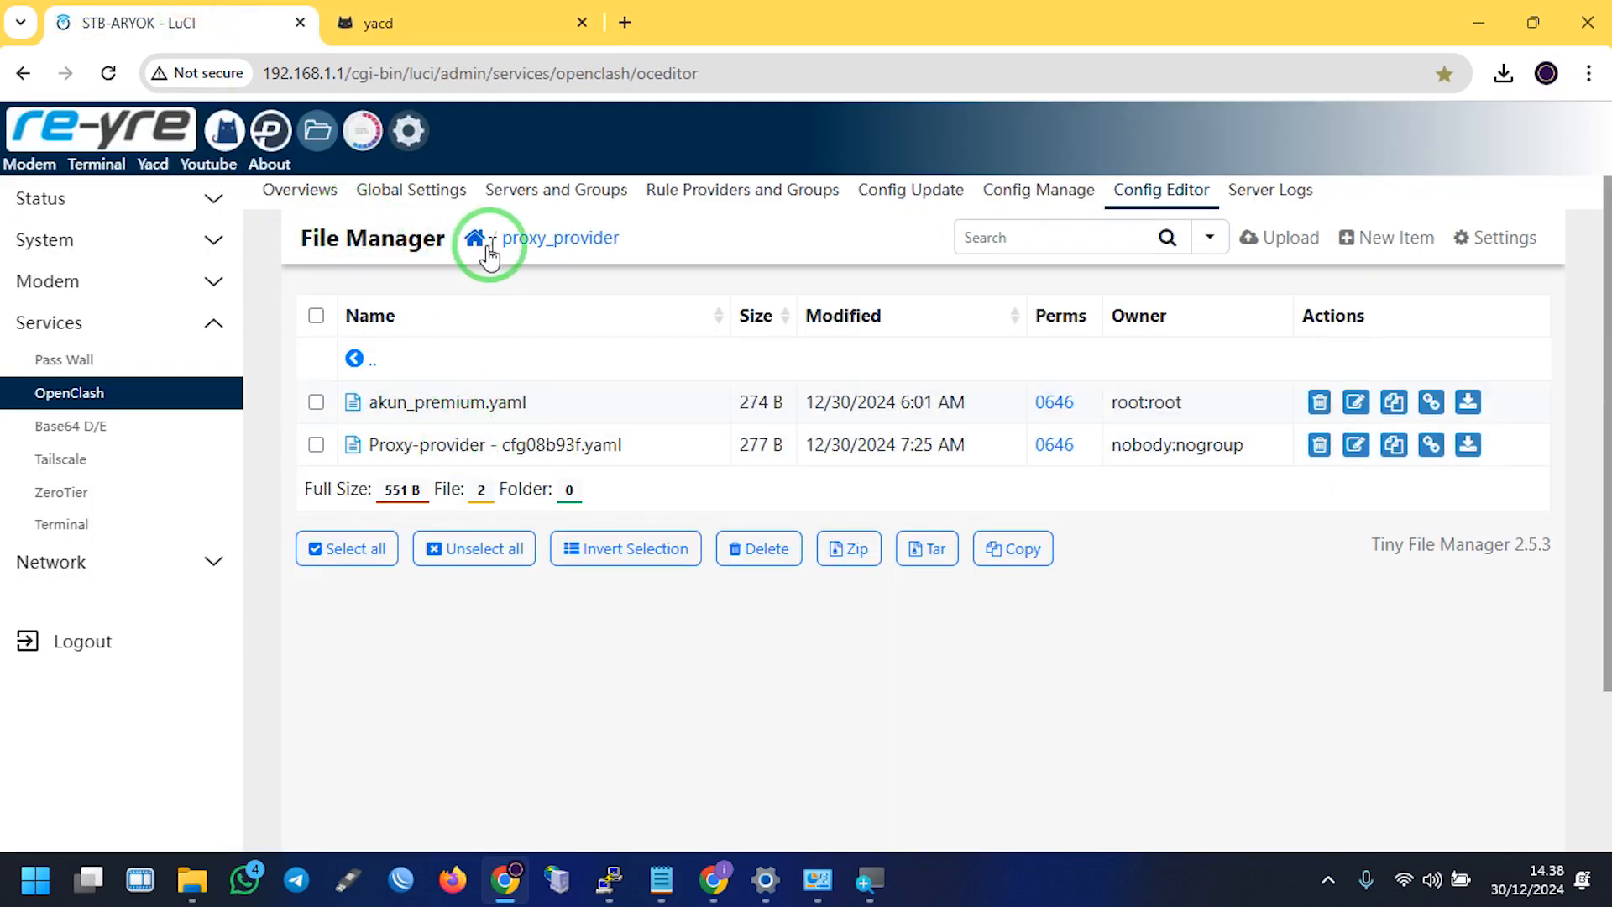
Delete Proxy-provider - cfg08b93f.yaml from the proxy_provider folder
left_click(524, 243)
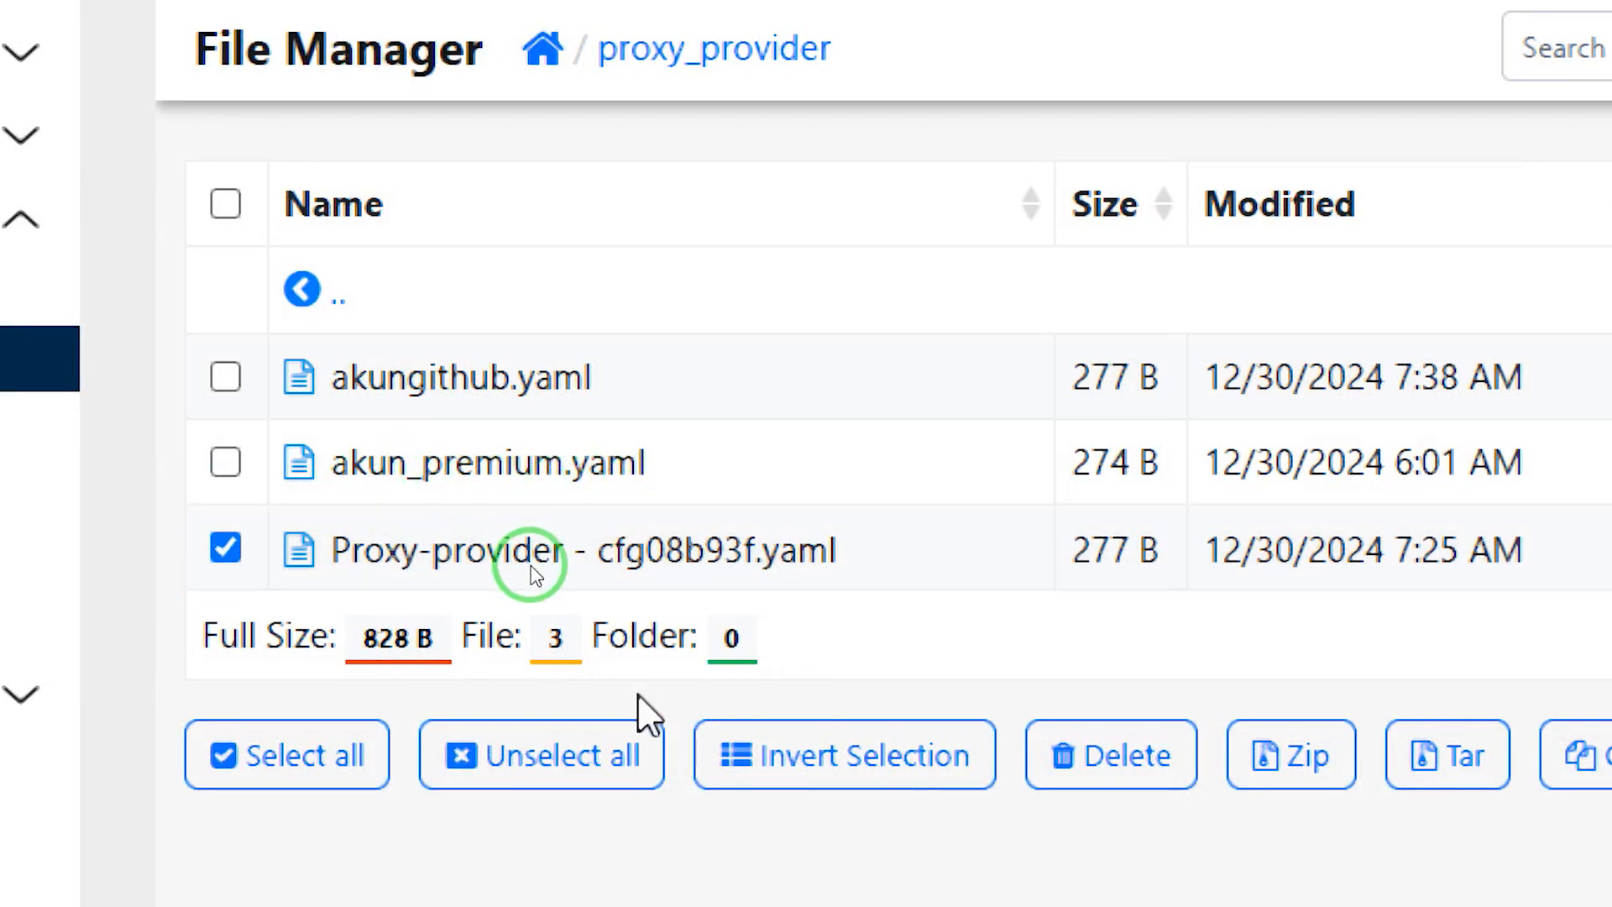
left_click(1083, 739)
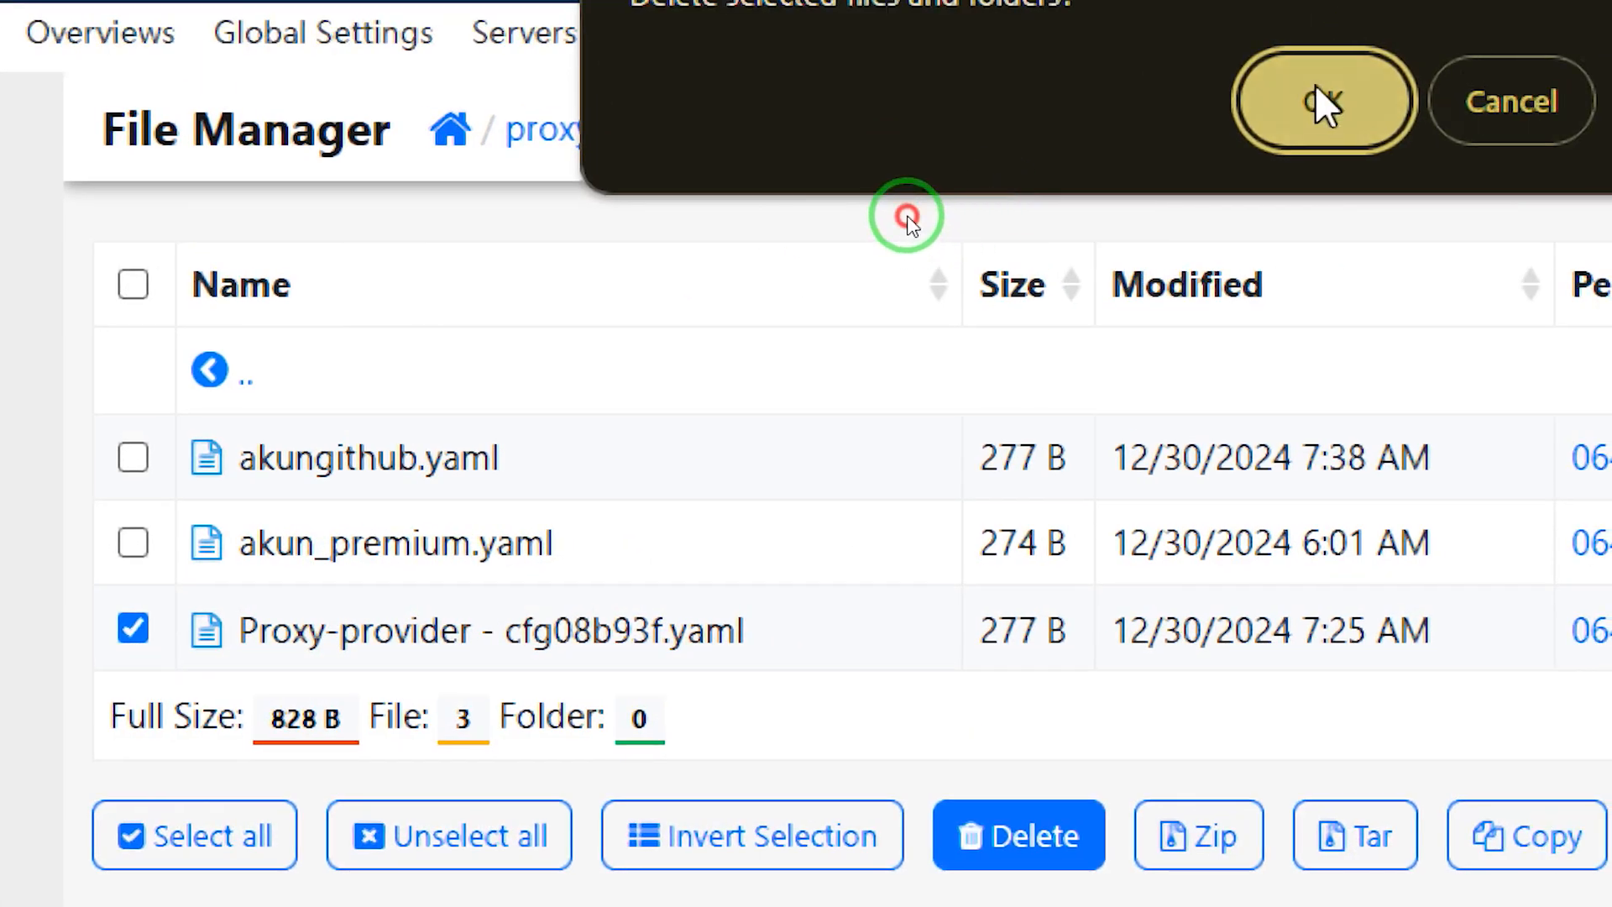
left_click(1416, 17)
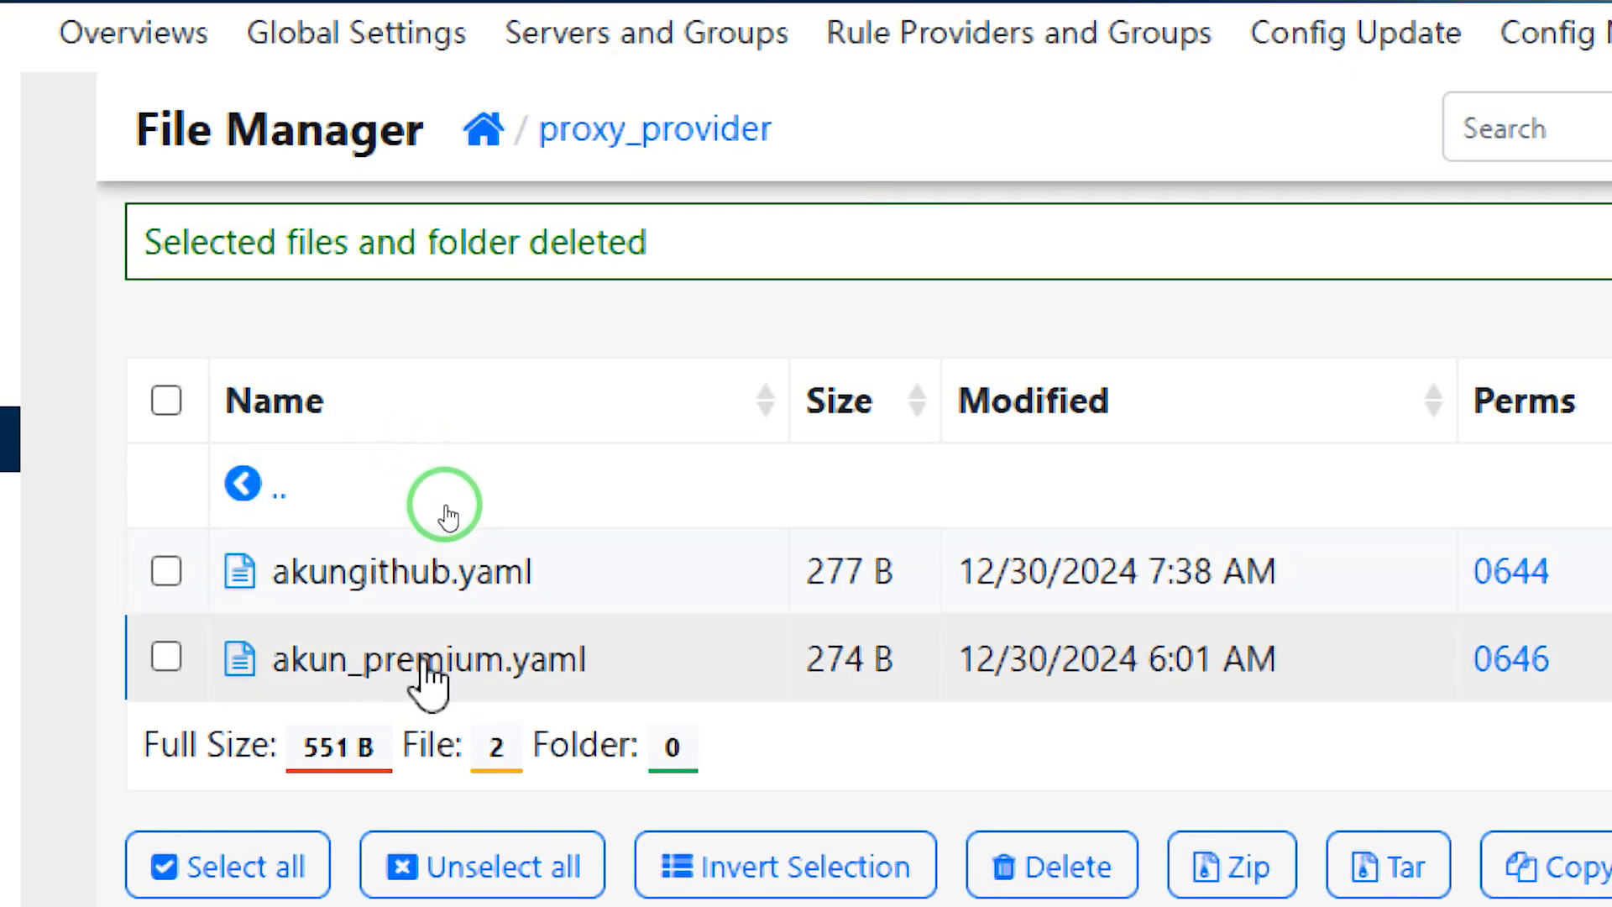
Shorten the server address line in akun_premium.yaml
left_click(433, 671)
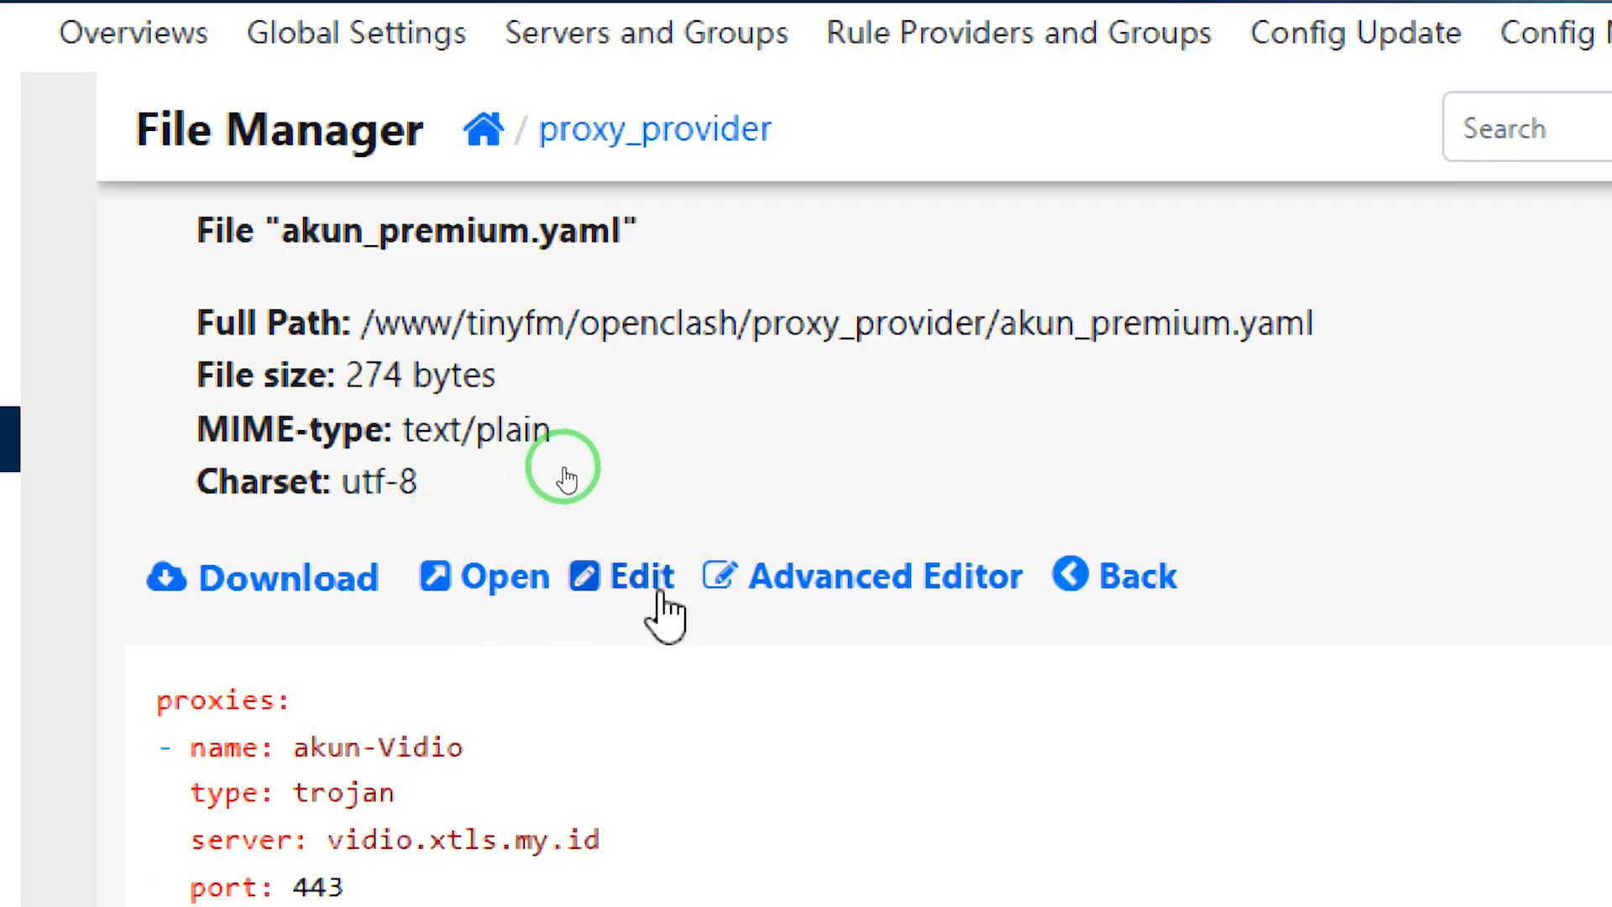
left_click(645, 572)
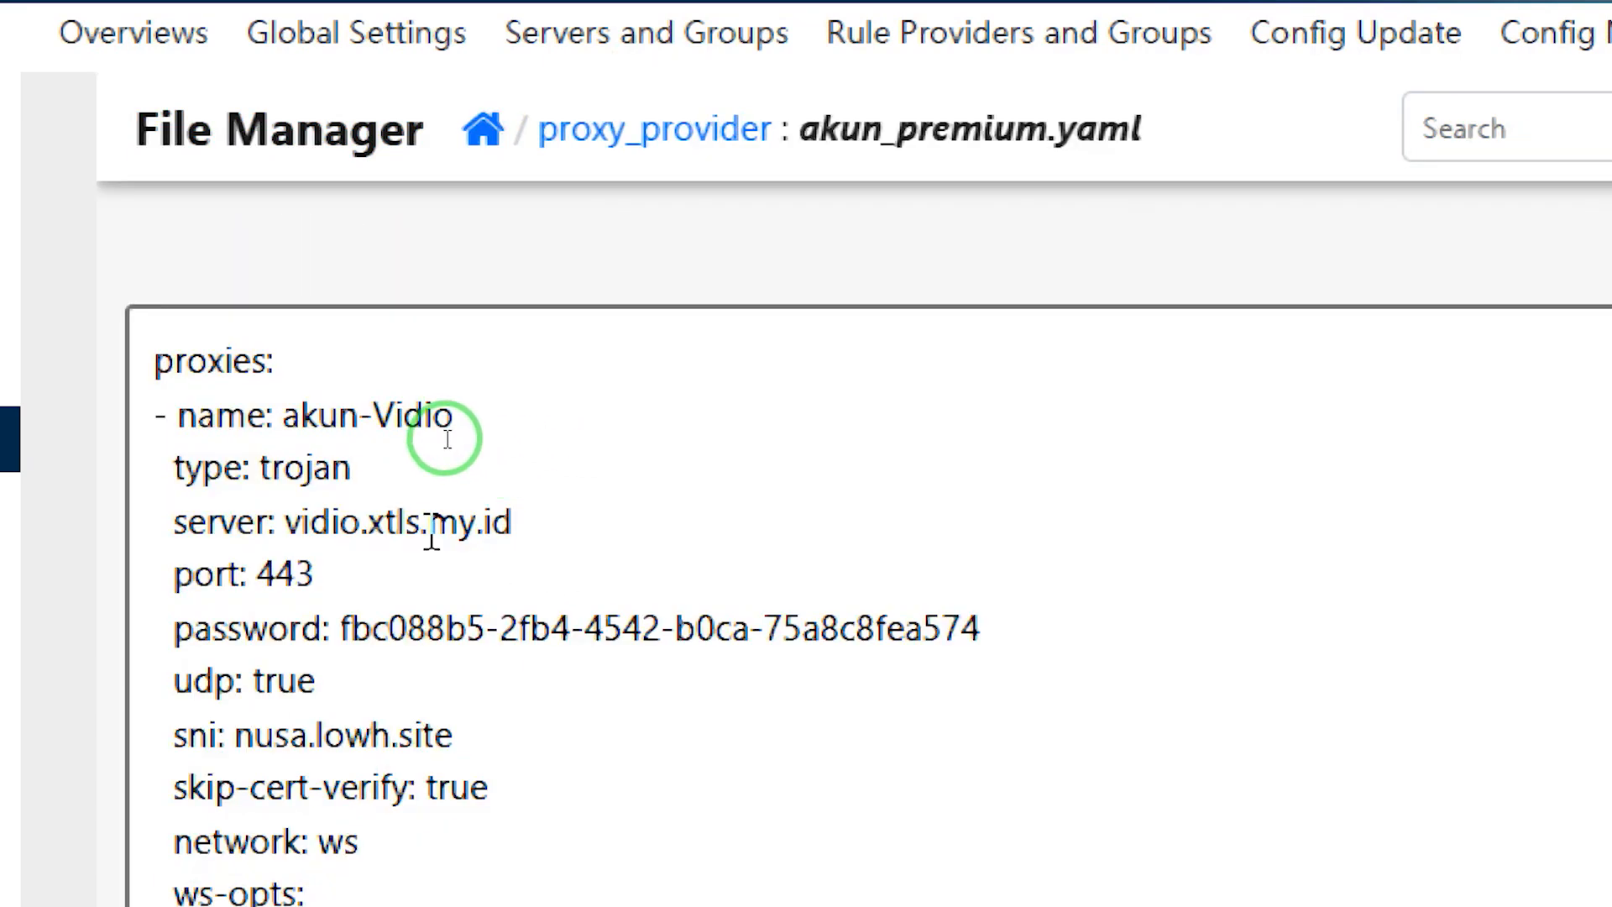
left_click_drag(411, 522, 543, 533)
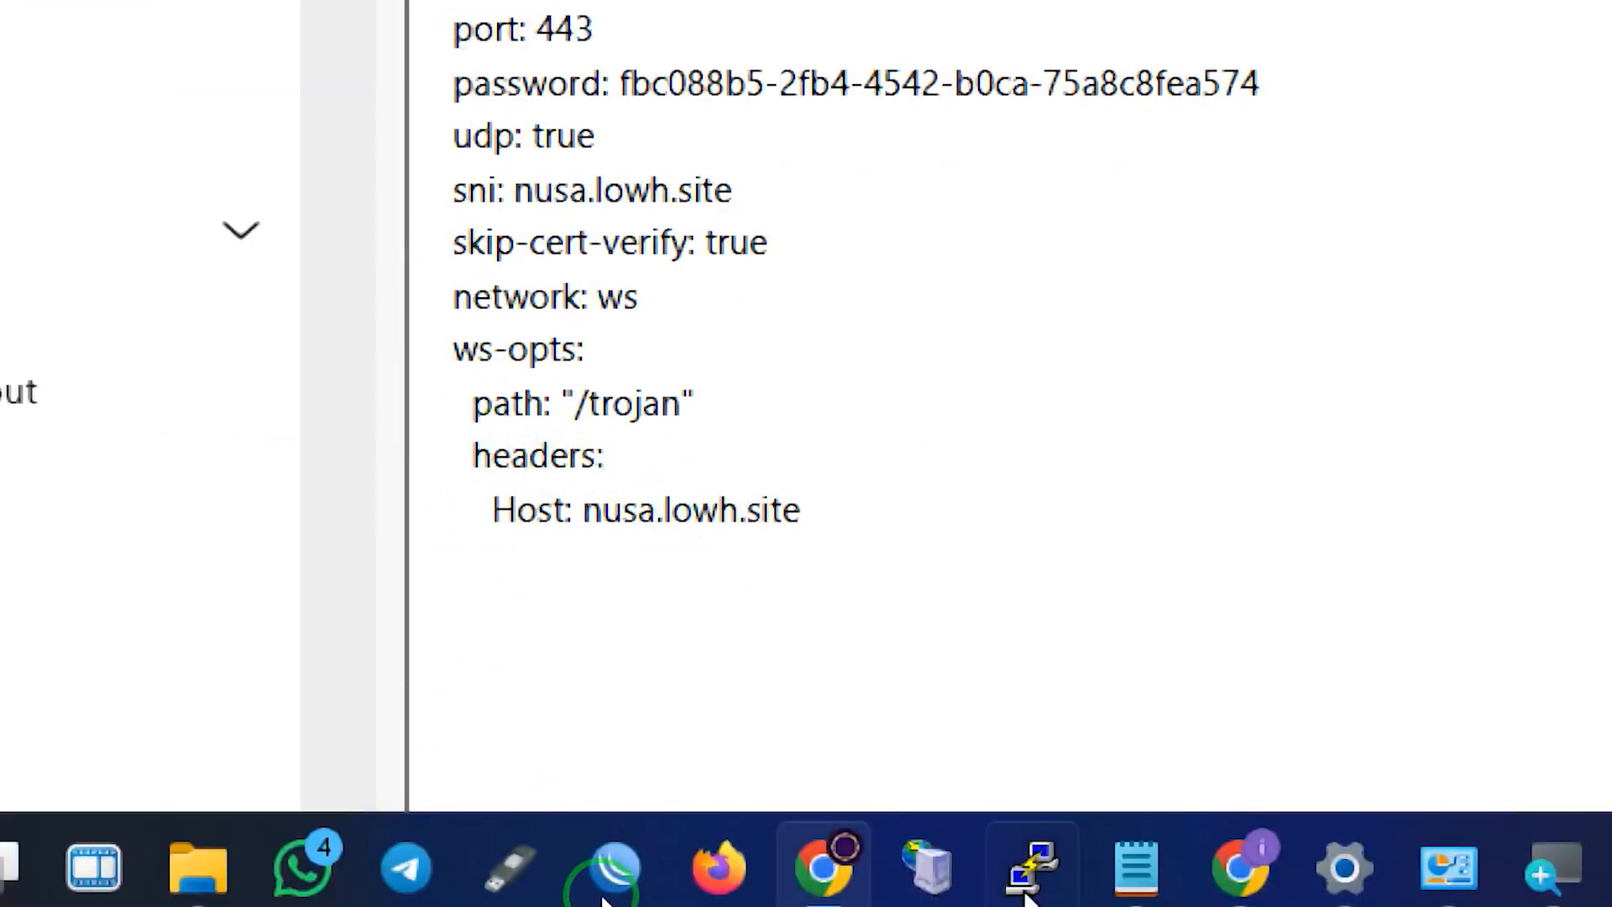
scroll(741, 571, "down", 3)
scroll(1501, 367, "up", 3)
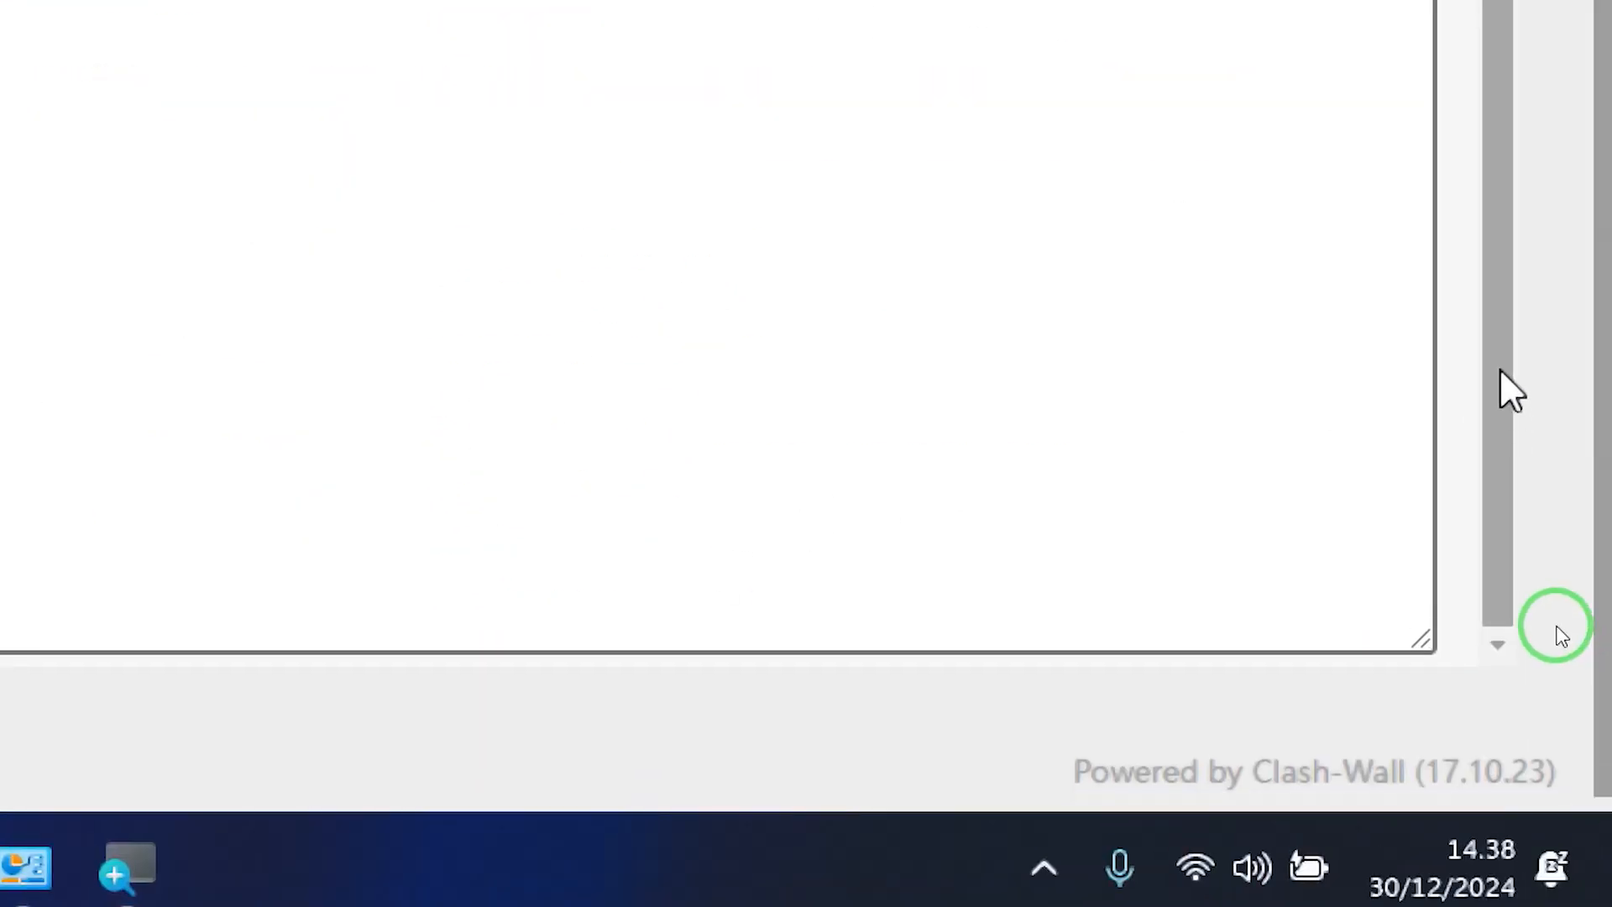
scroll(1494, 130, "up", 3)
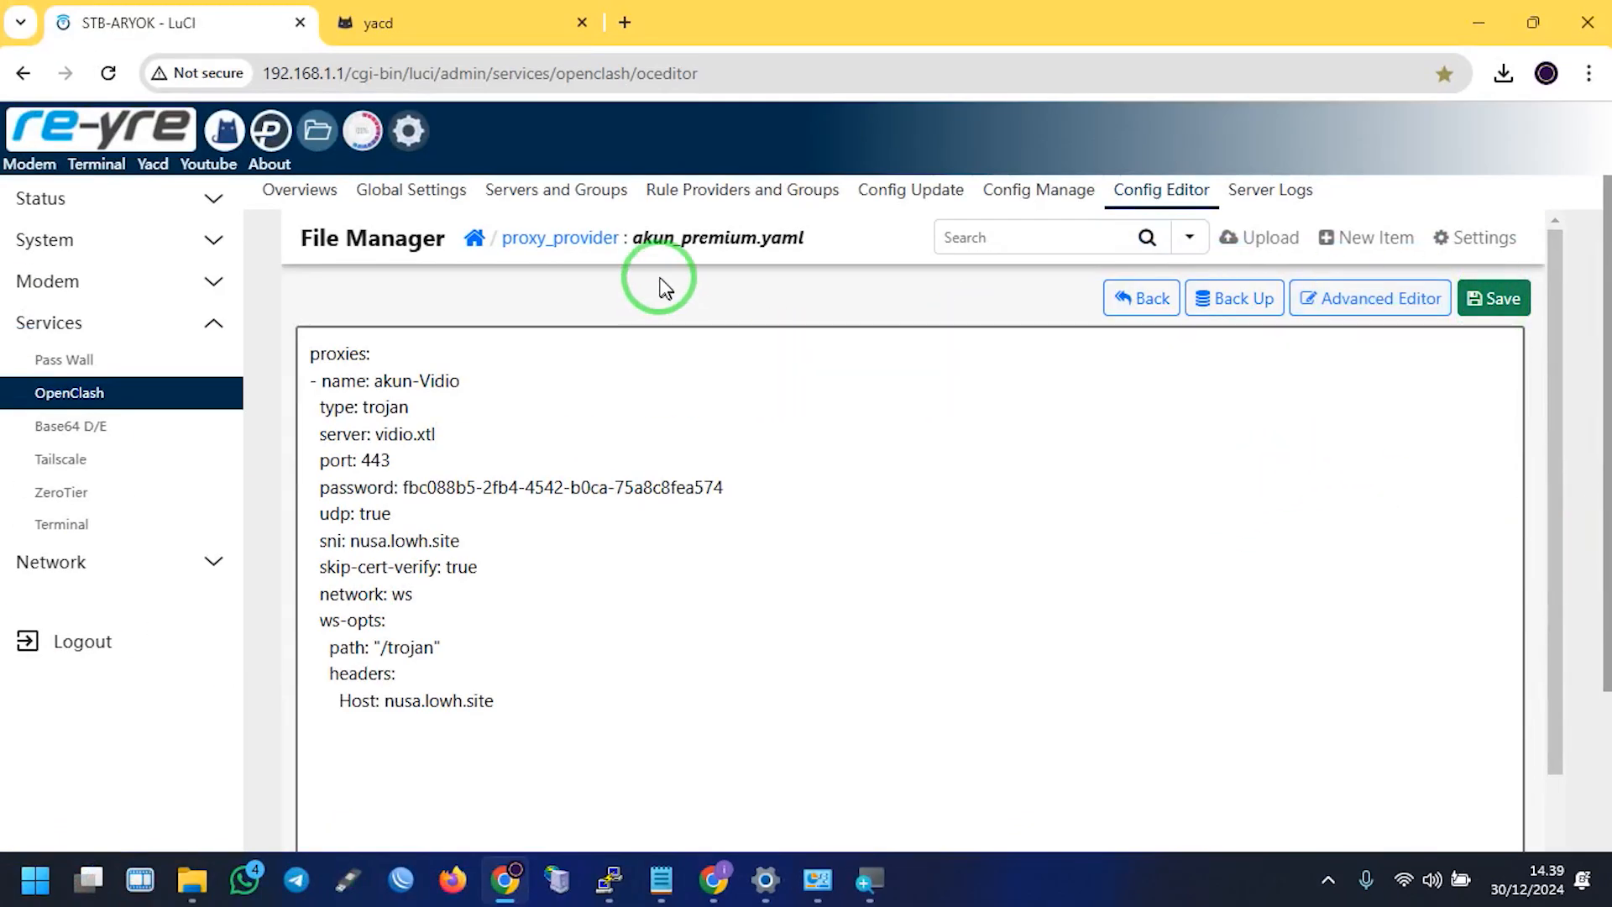
Update all proxy providers in Yacd and test the INJECT group's latency
left_click(451, 10)
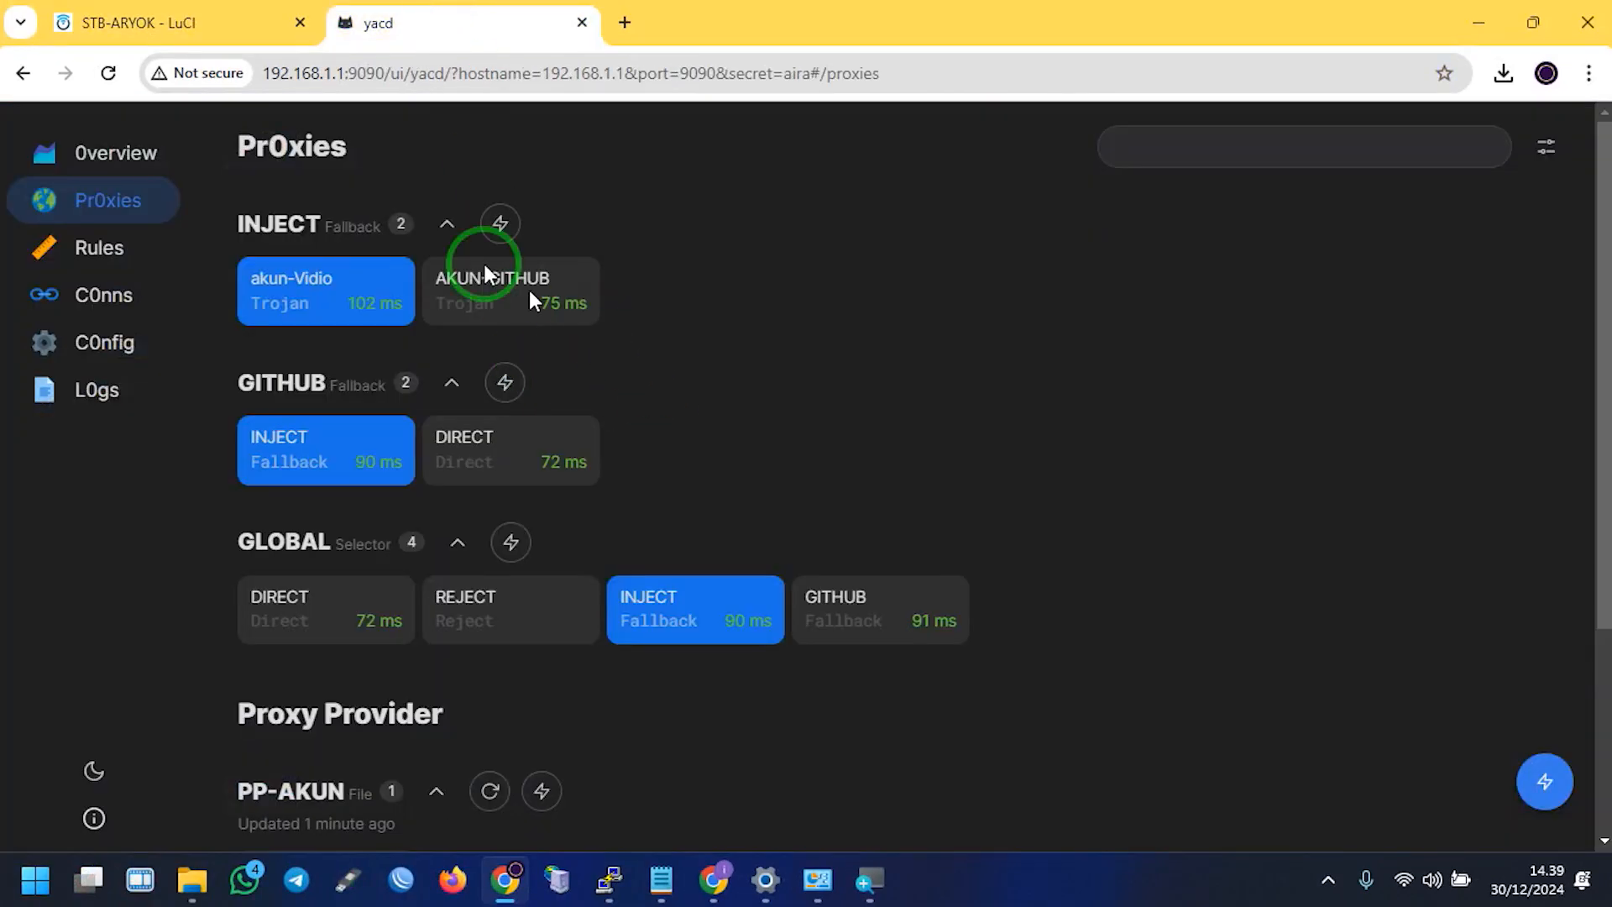
left_click(1547, 705)
left_click(462, 318)
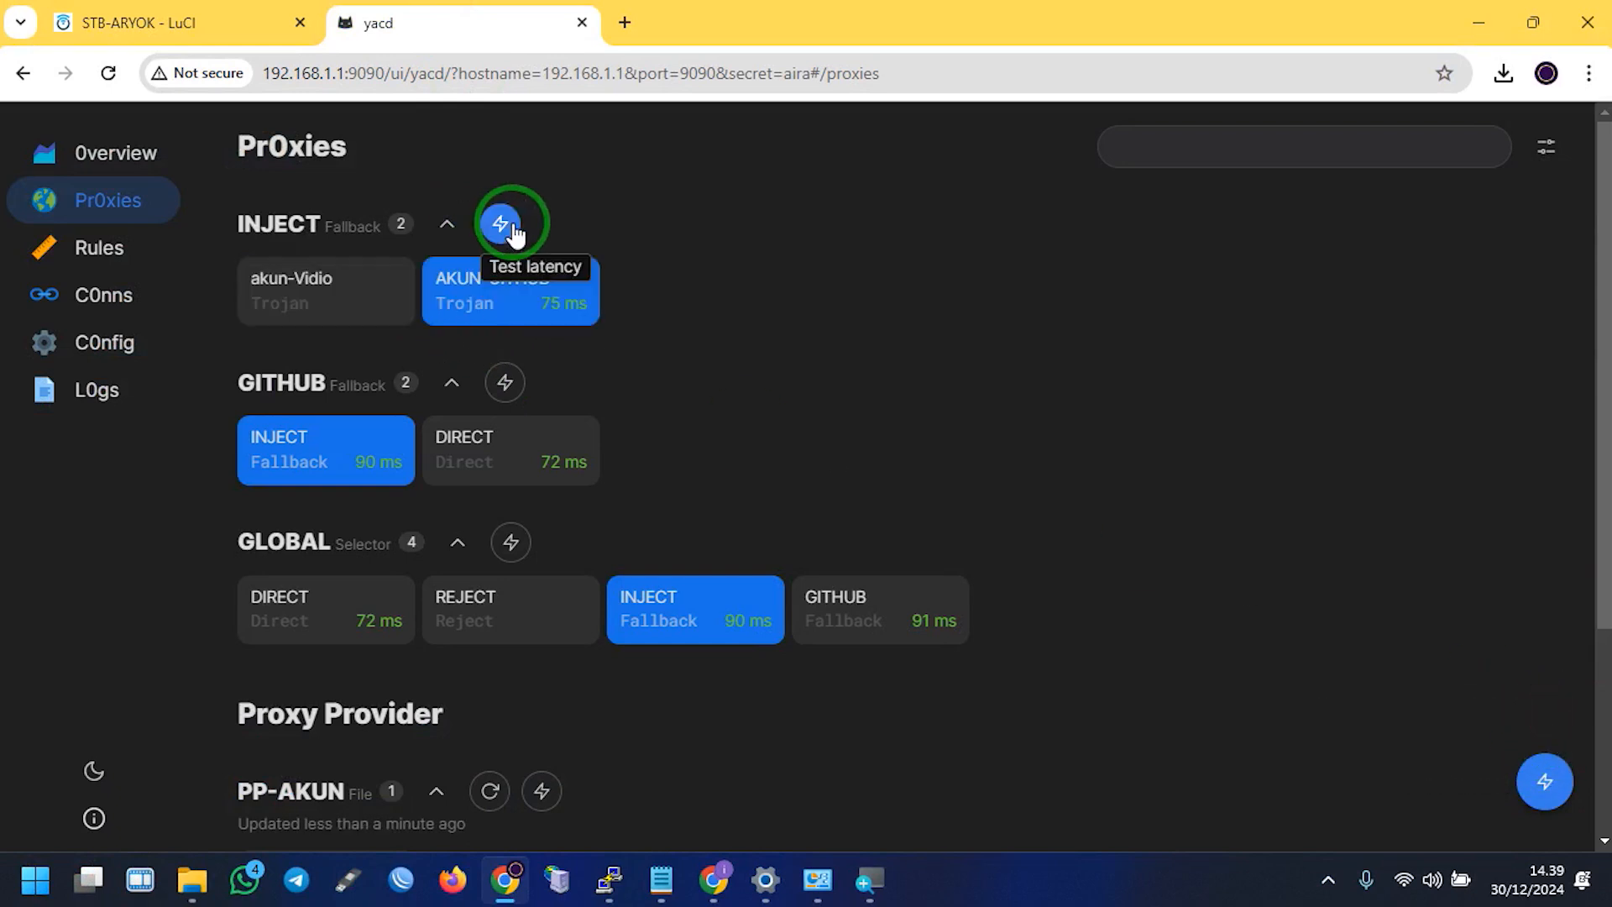
left_click(507, 225)
Remove .my.id from akungithub.yaml's server, leaving vidio2.xtls, save it, and return to Yacd
left_click(146, 22)
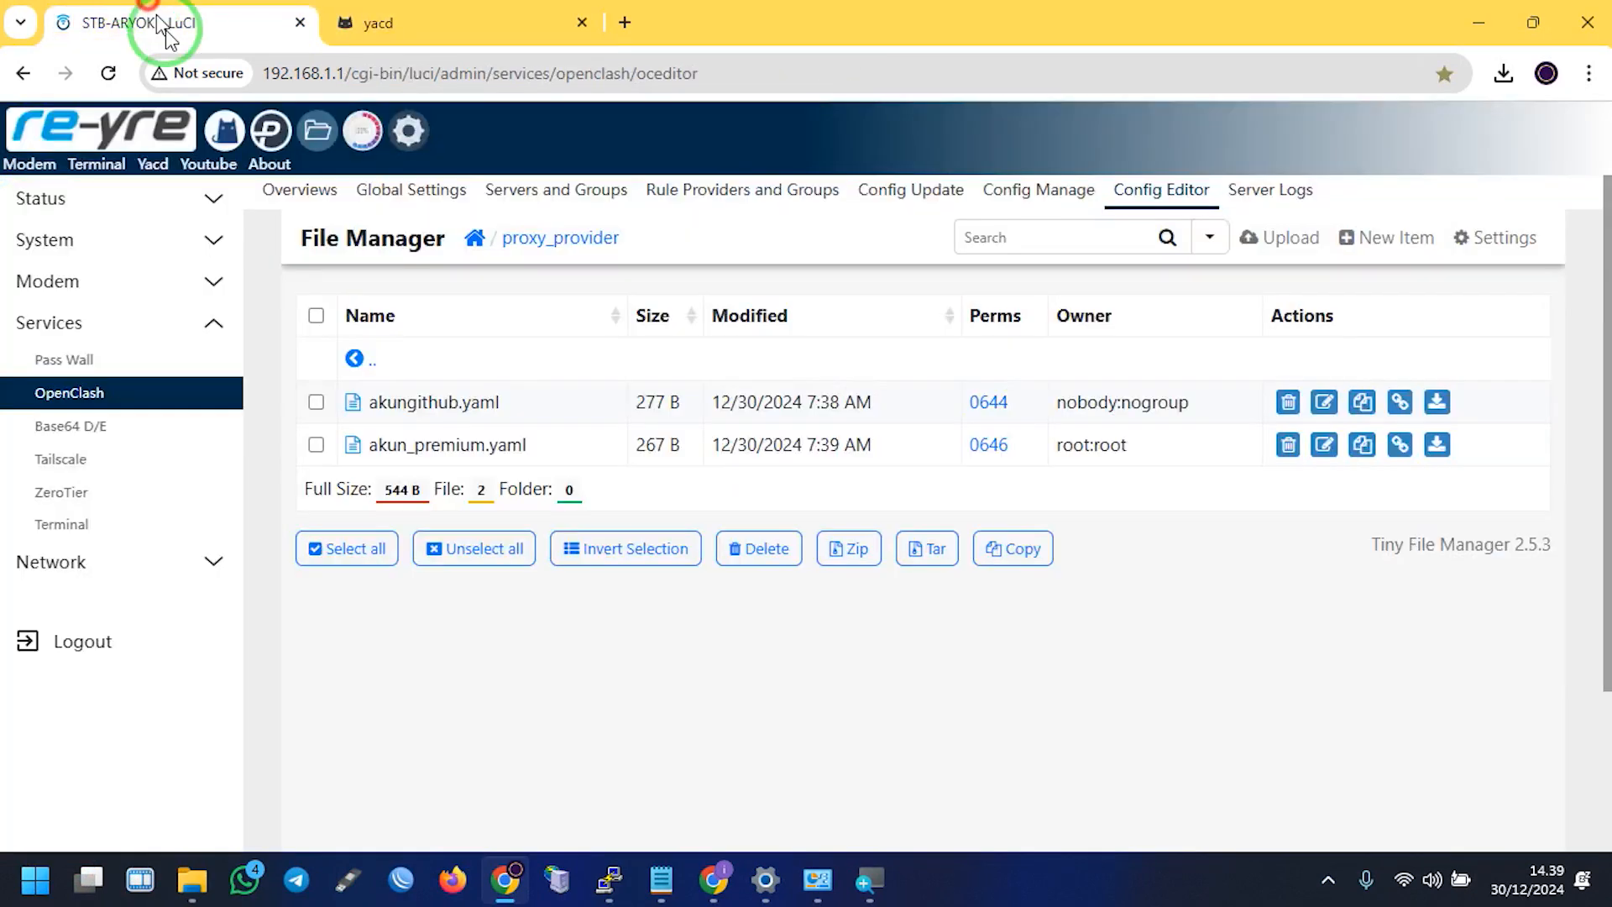
left_click(444, 407)
left_click(553, 463)
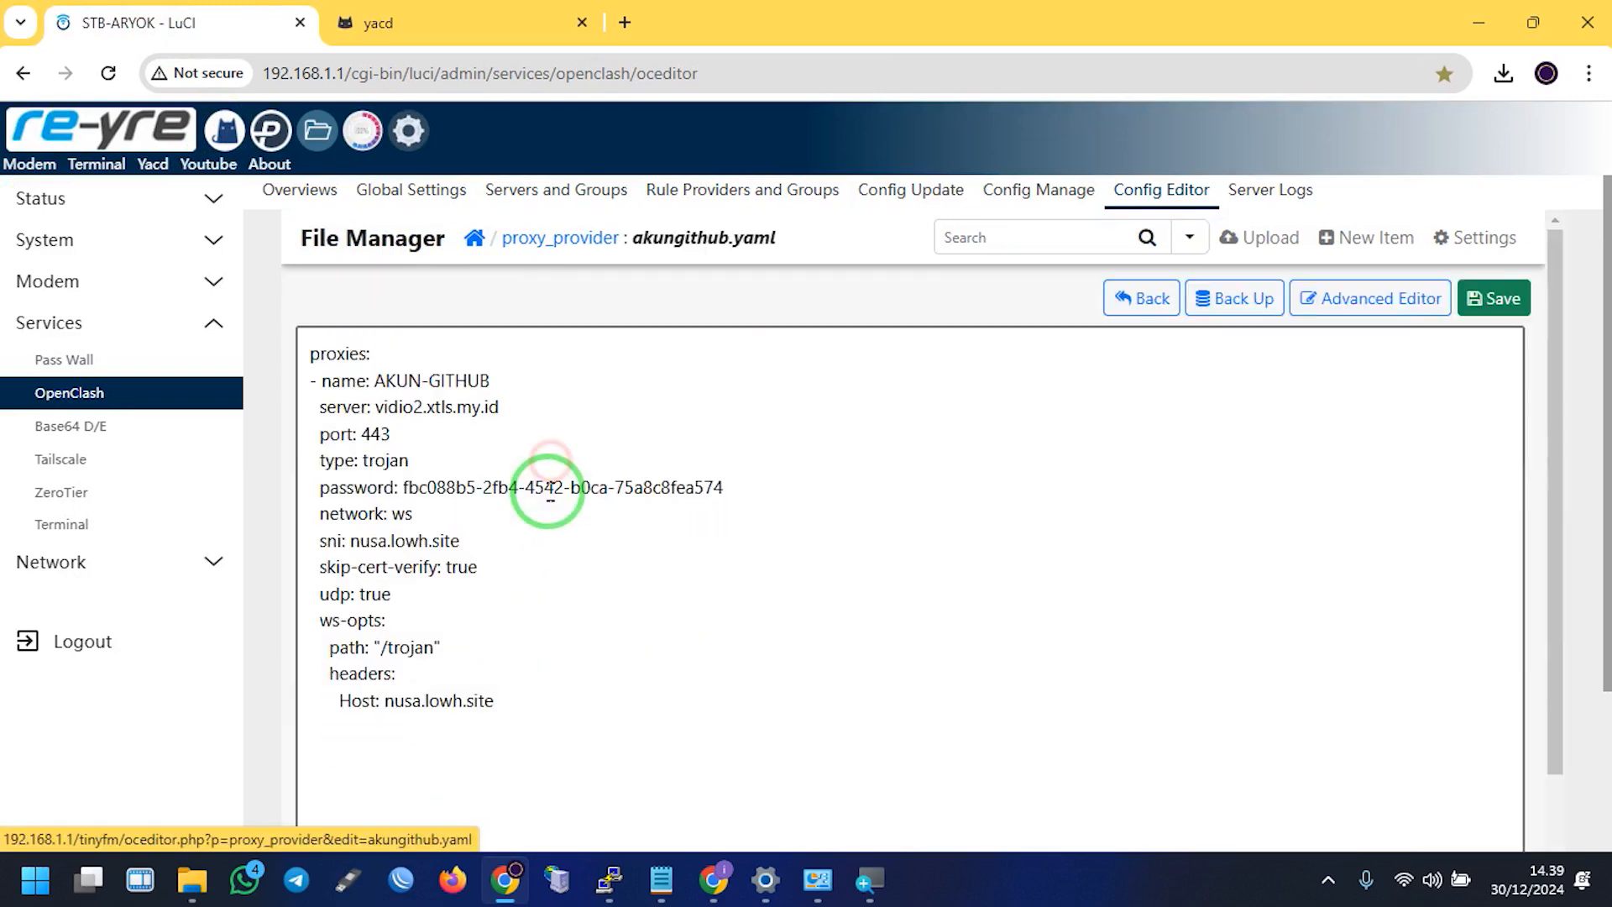
left_click_drag(520, 399, 460, 406)
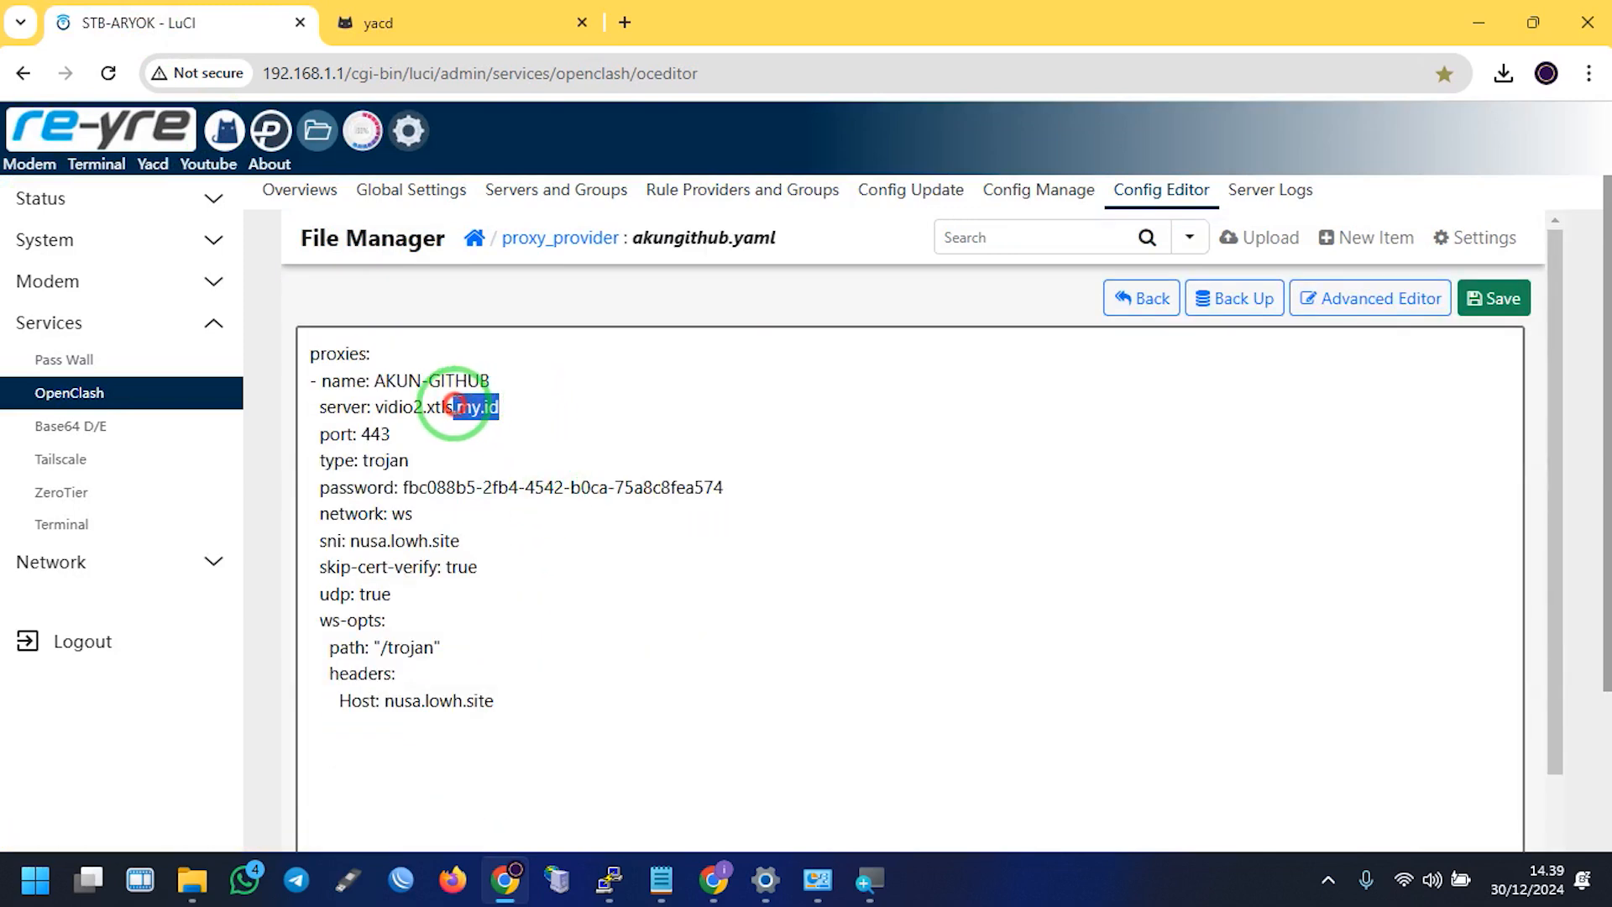
key("BackSpace")
left_click(1502, 310)
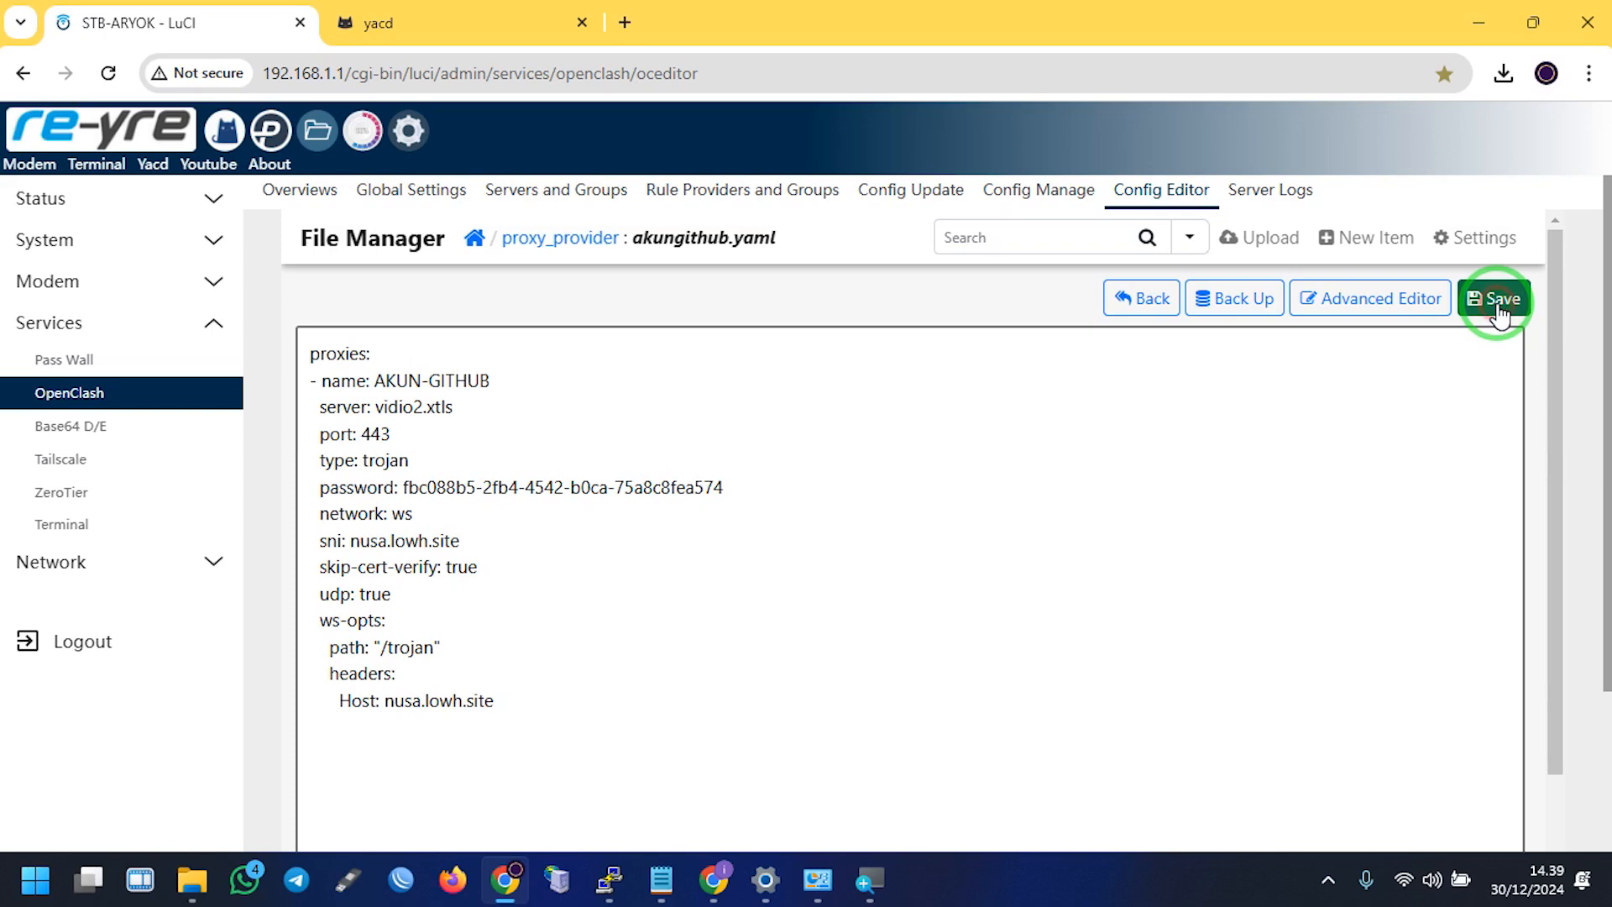
left_click(554, 238)
left_click(435, 22)
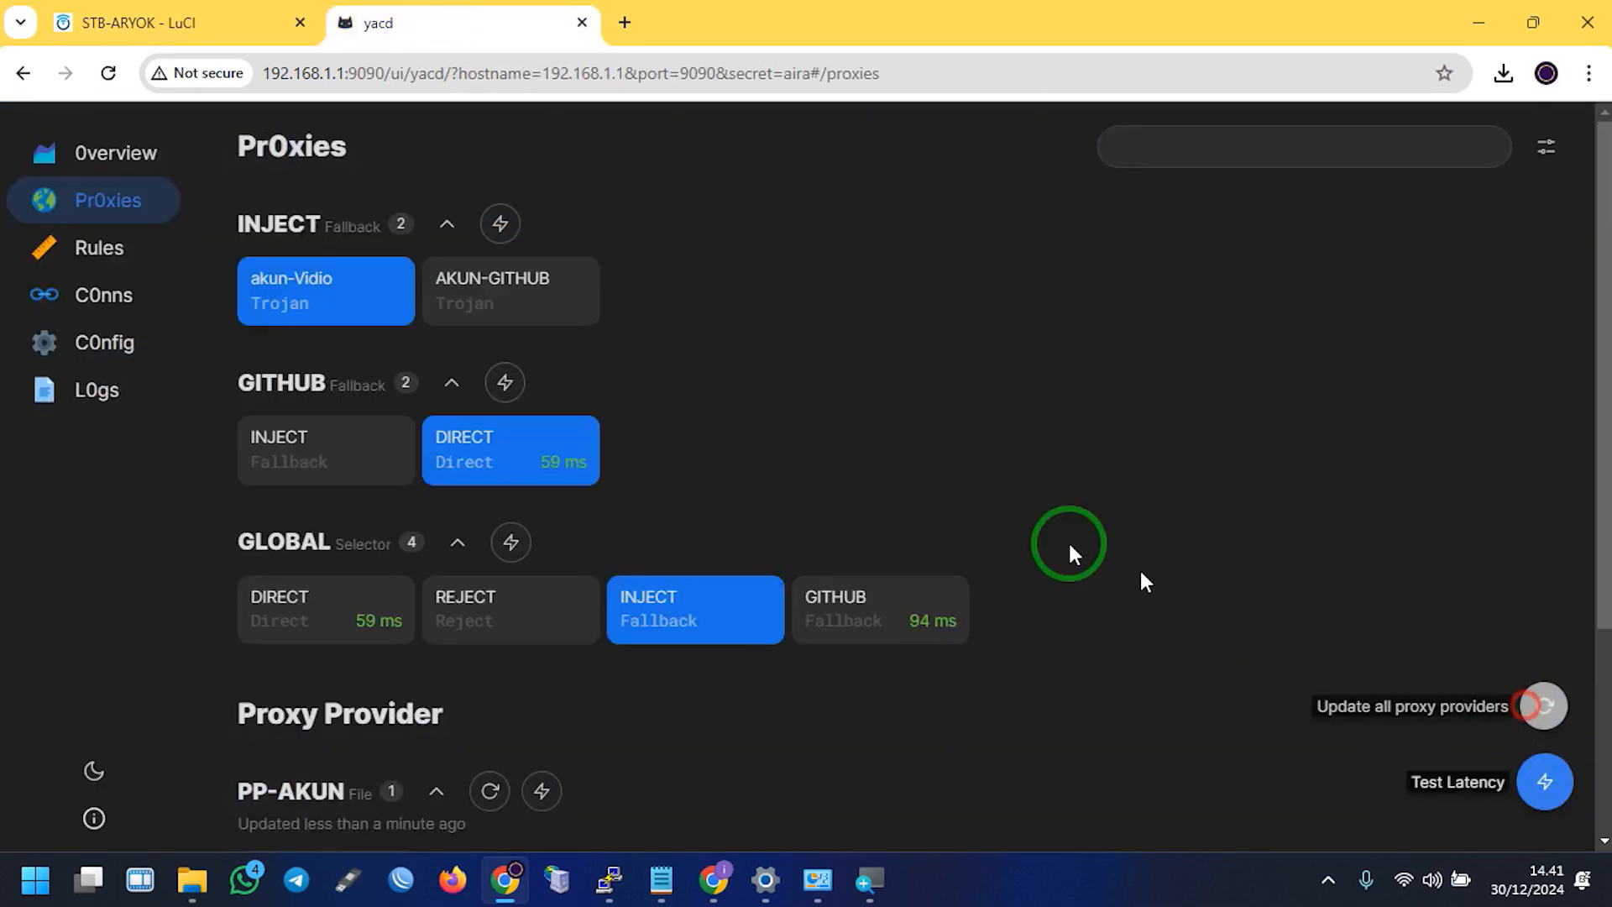
Retest INJECT and GITHUB group latency, then bring up the raw GitHub YAML window
left_click(495, 226)
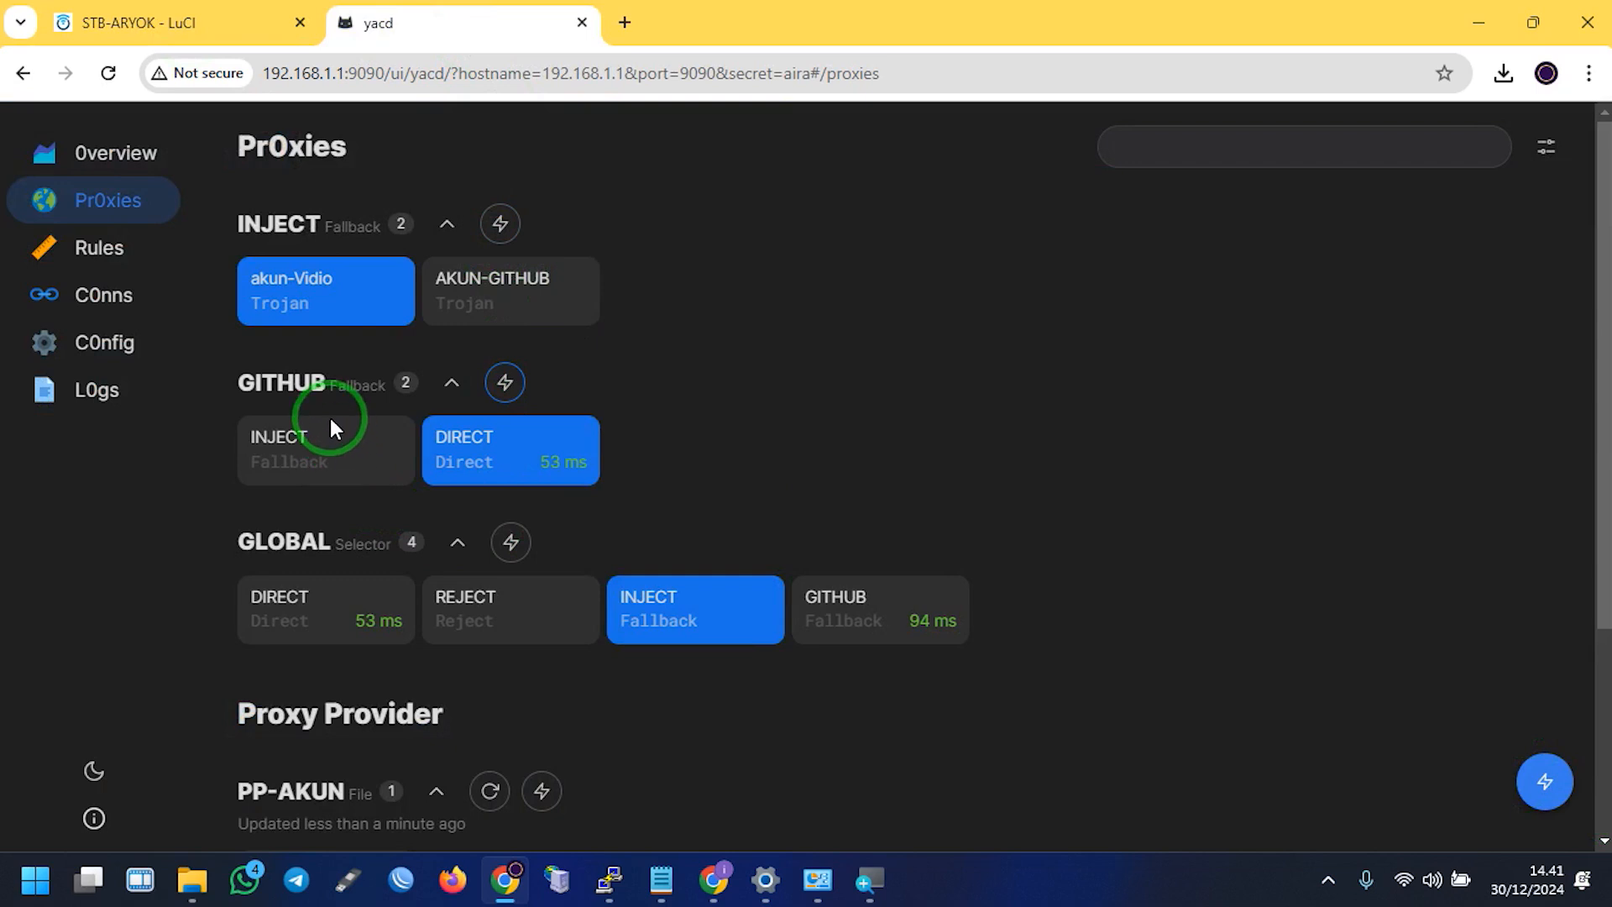
left_click(504, 385)
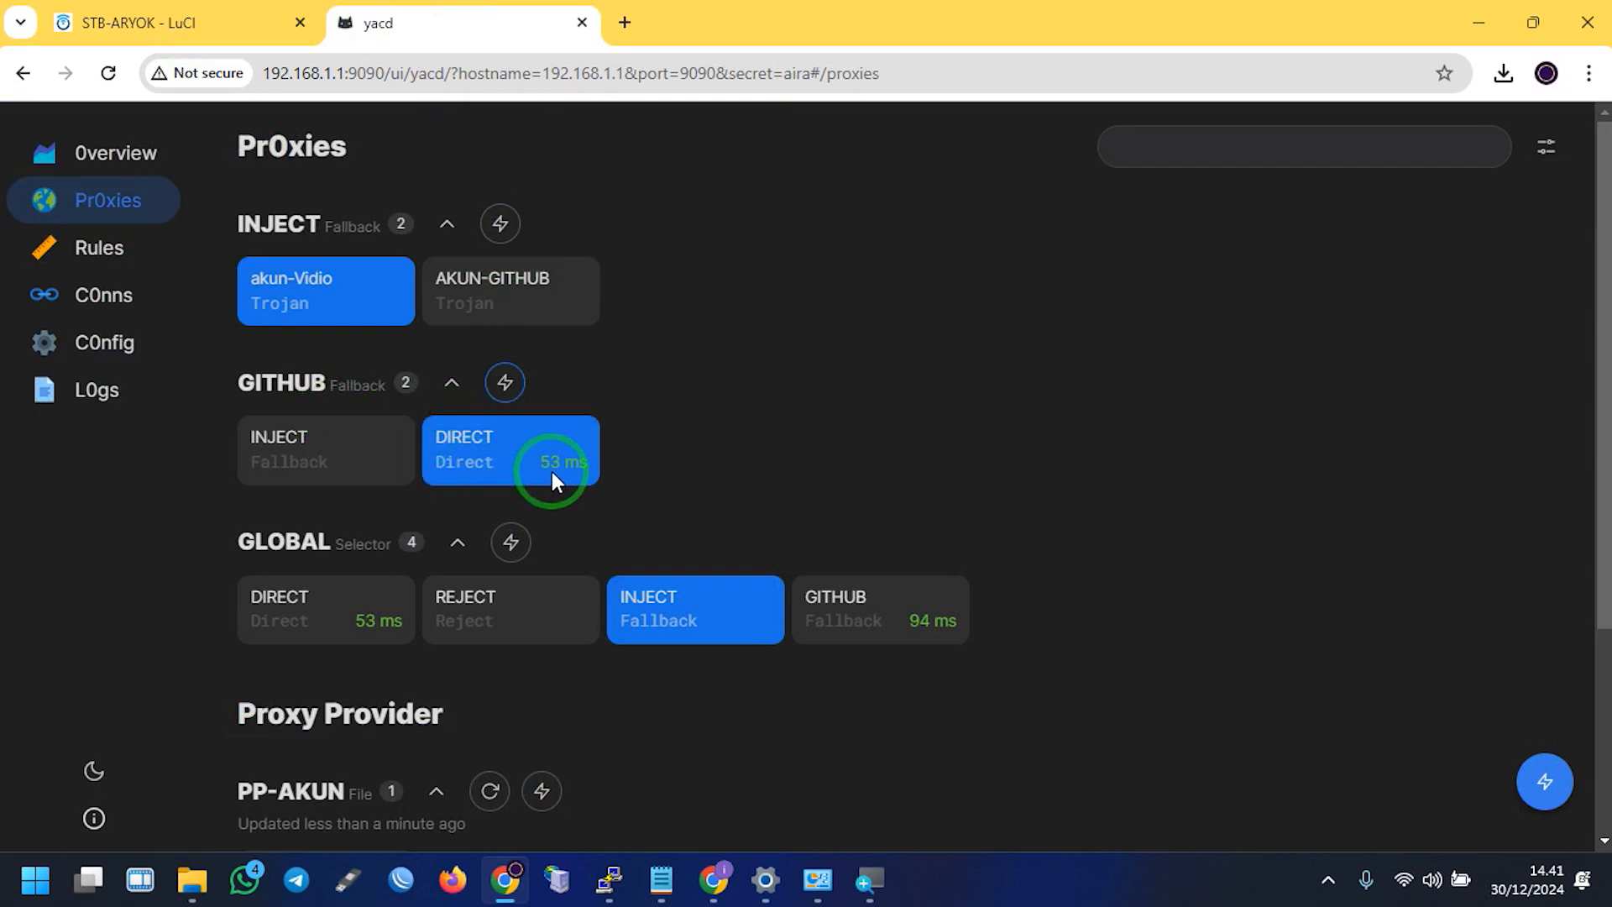
left_click(206, 17)
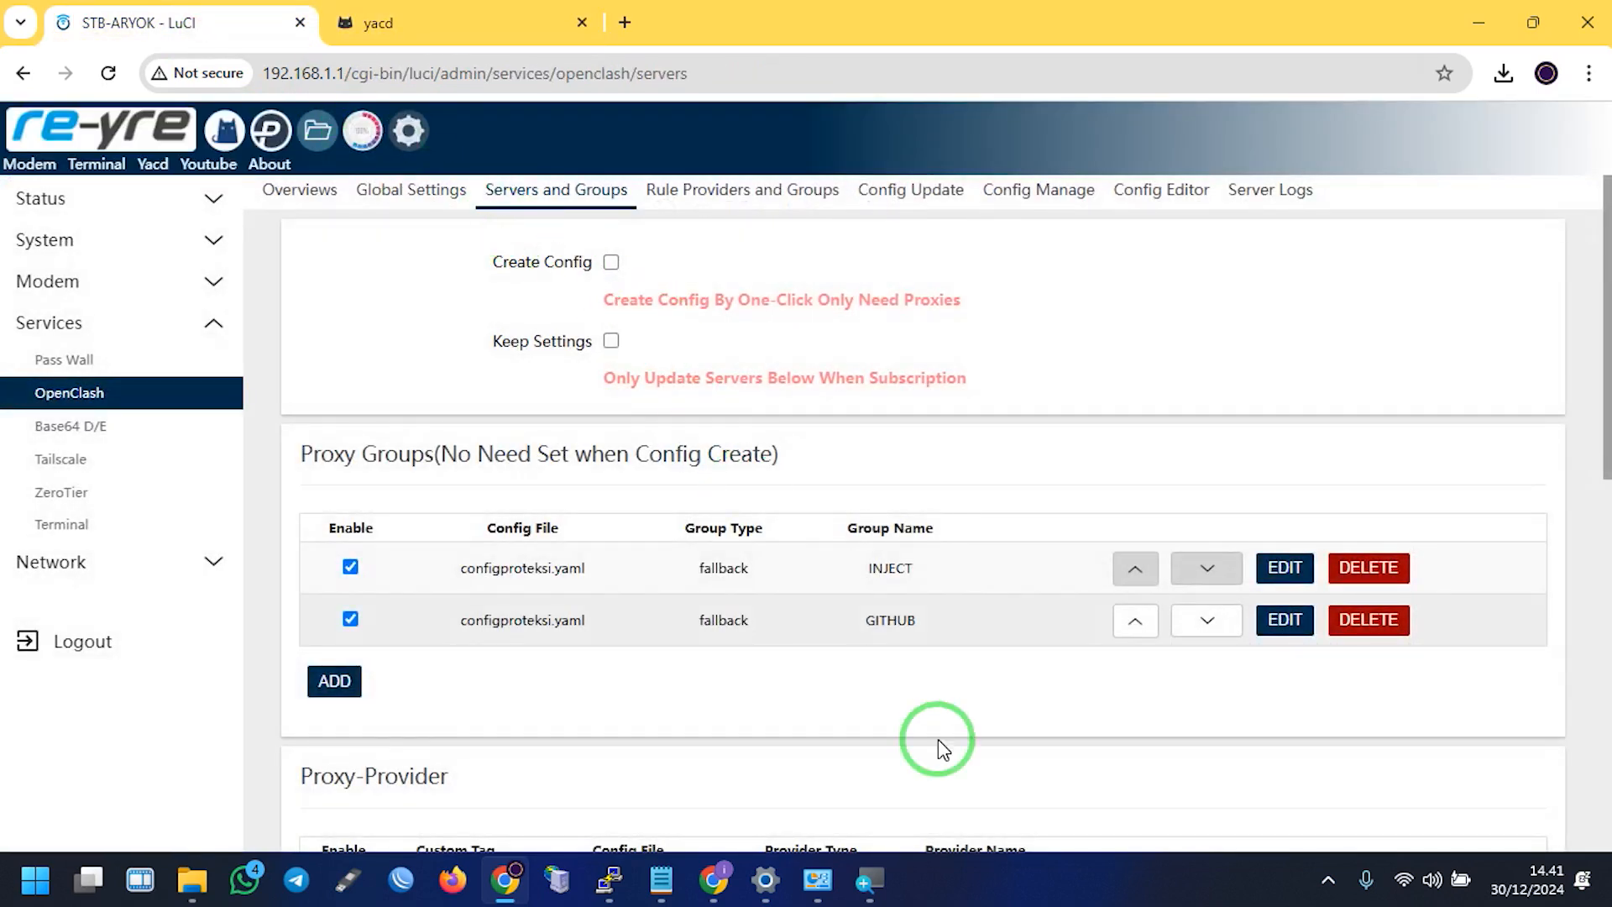
left_click(710, 881)
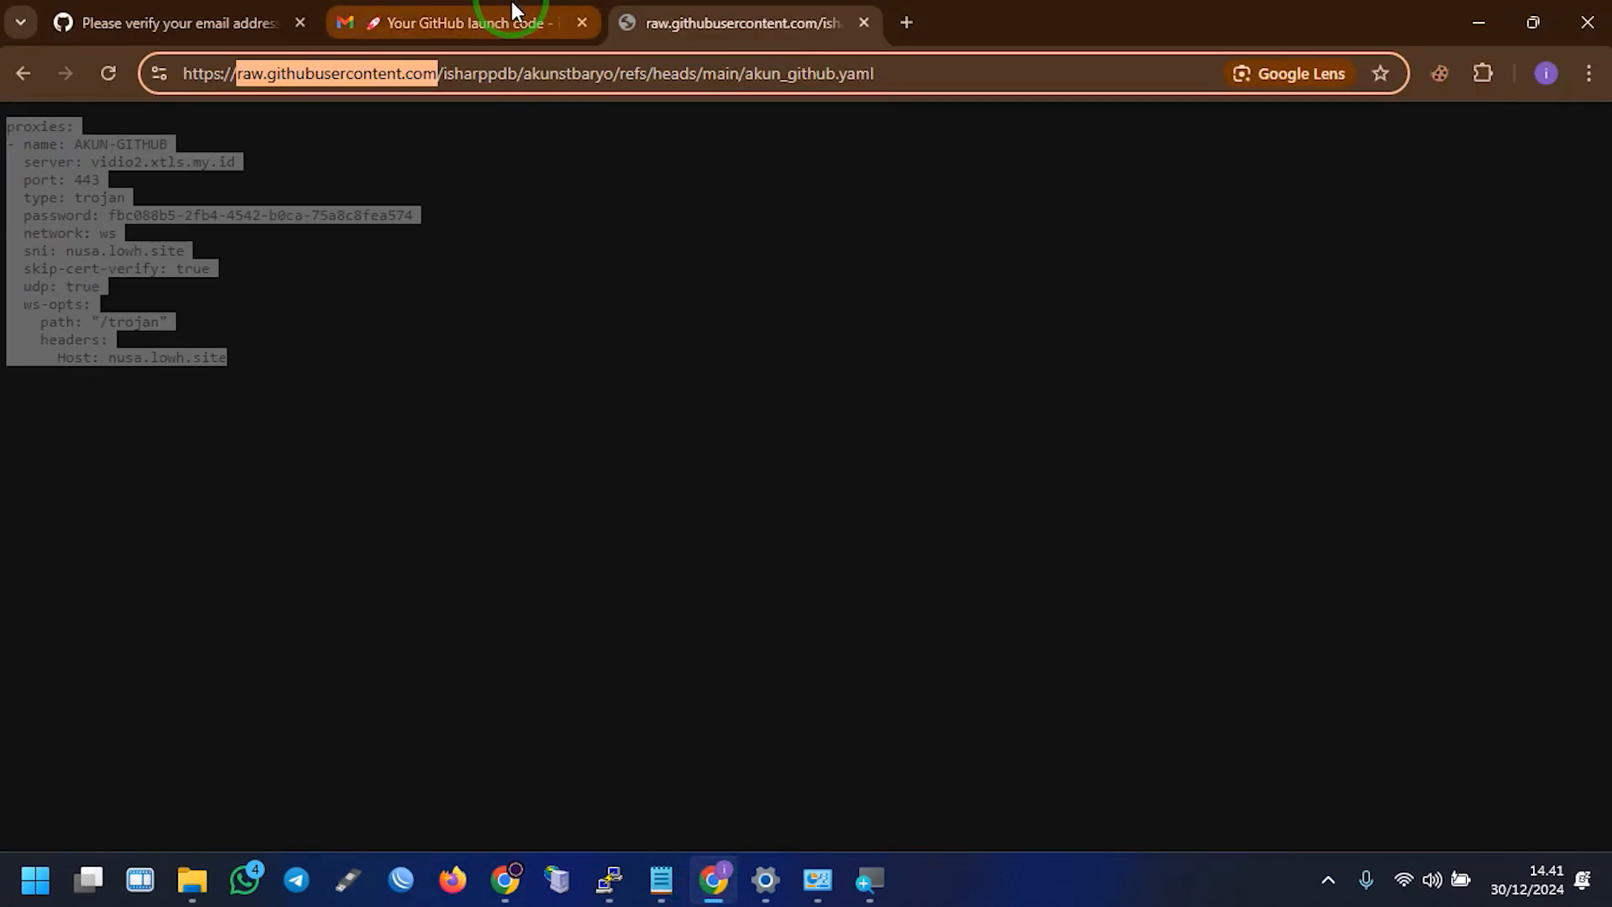
Return to the akun_github.yaml page and connect the PC to the WIFI AIRA network
left_click(23, 74)
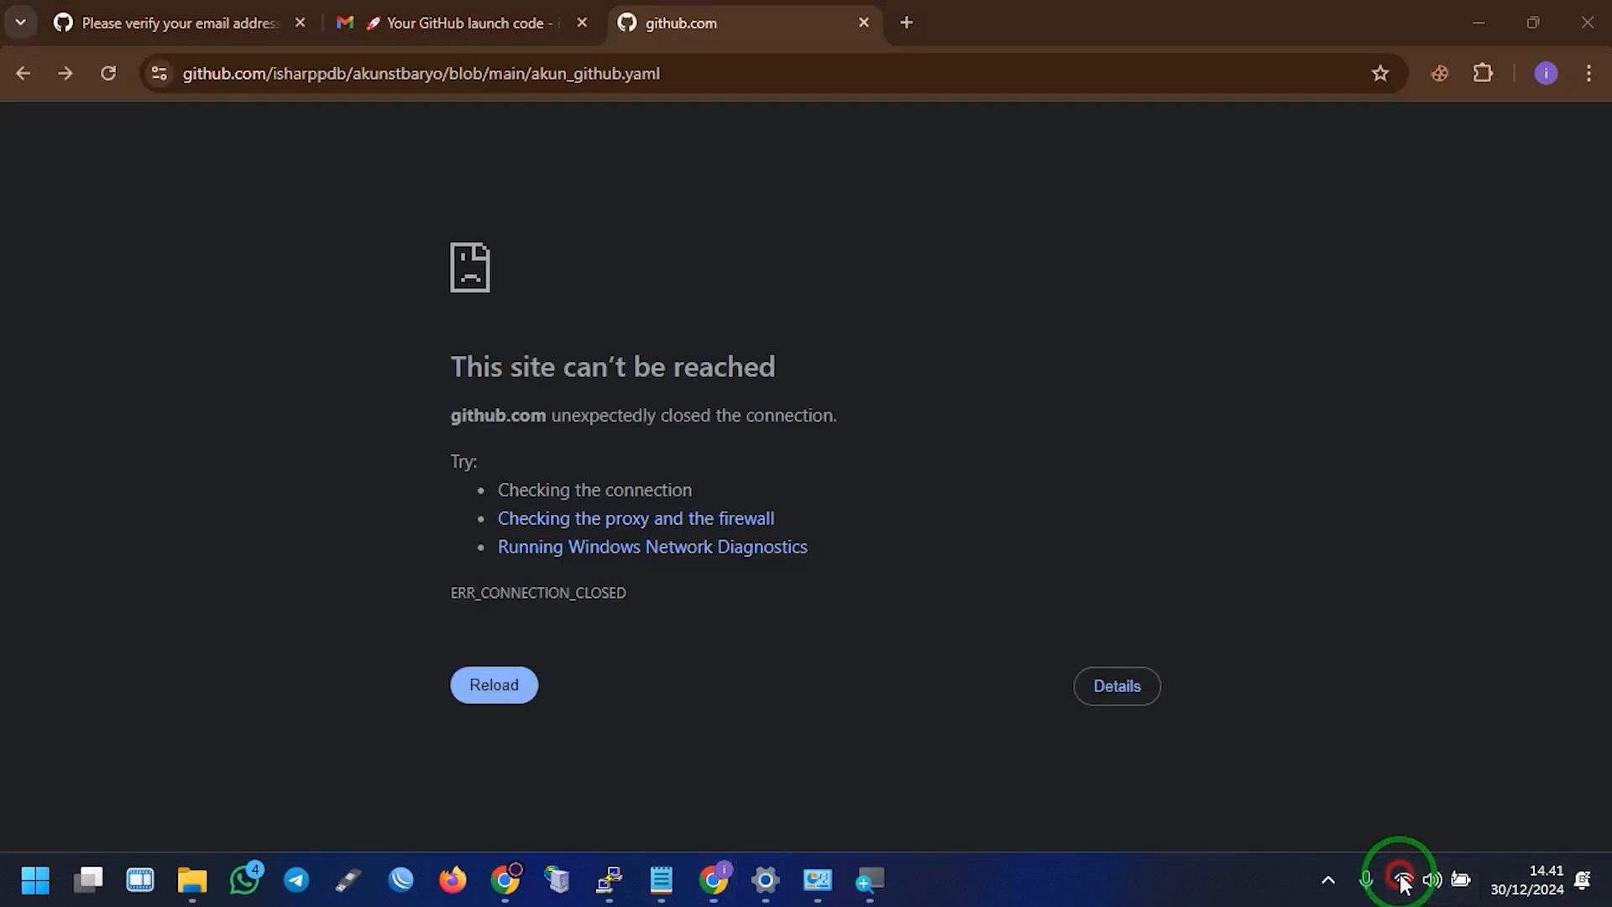
left_click(1404, 879)
left_click(1292, 427)
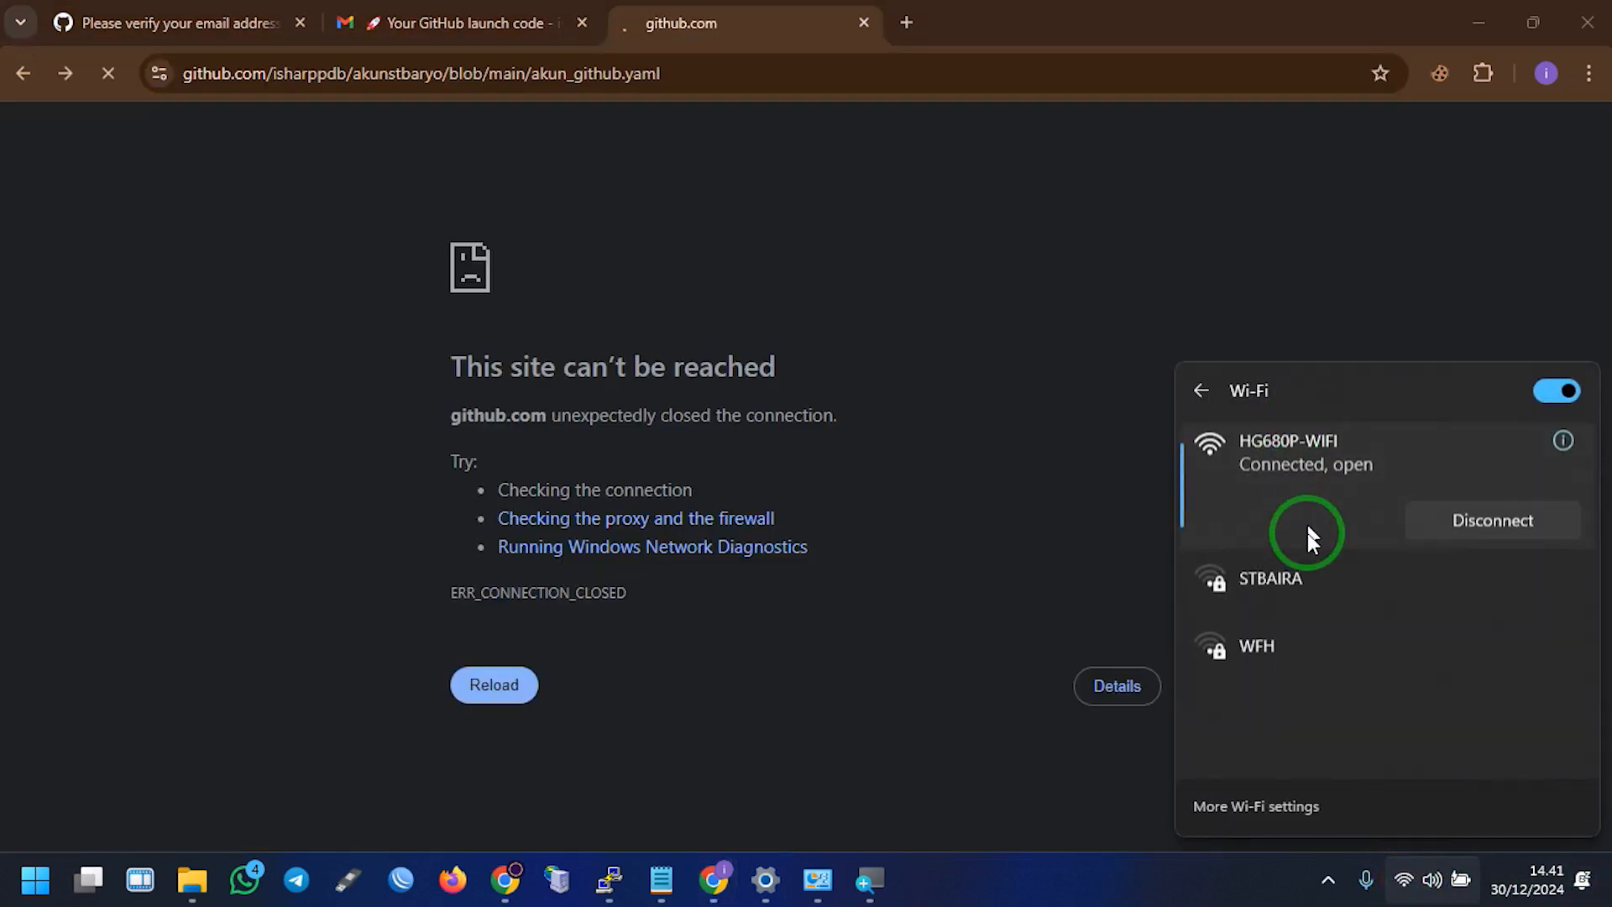
left_click(1310, 579)
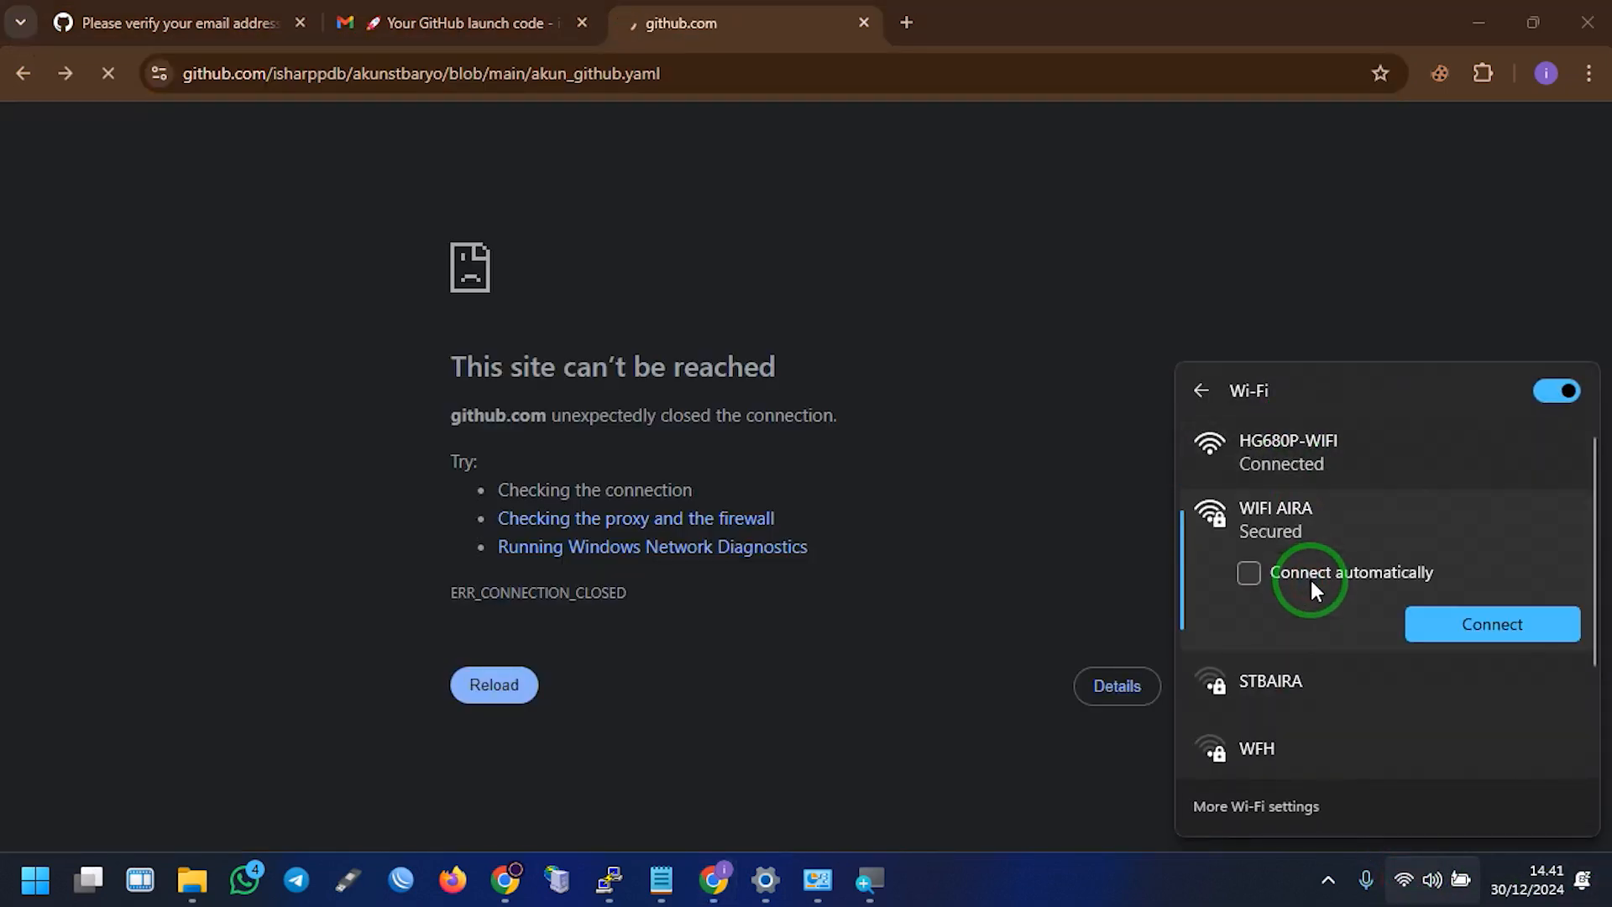
left_click(1482, 619)
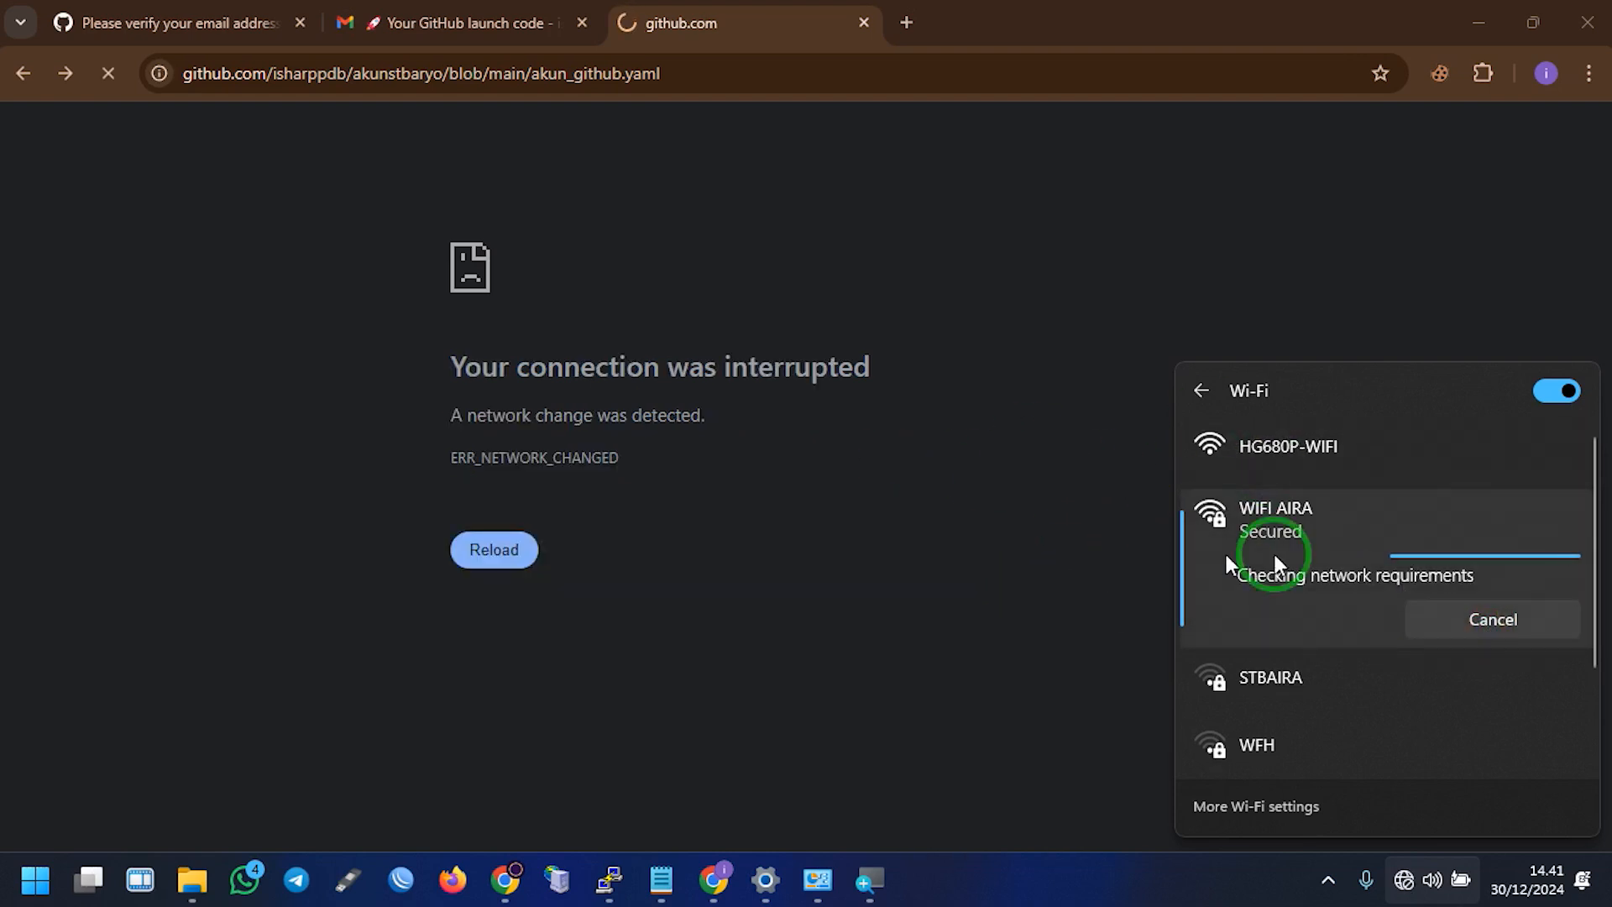
left_click(929, 540)
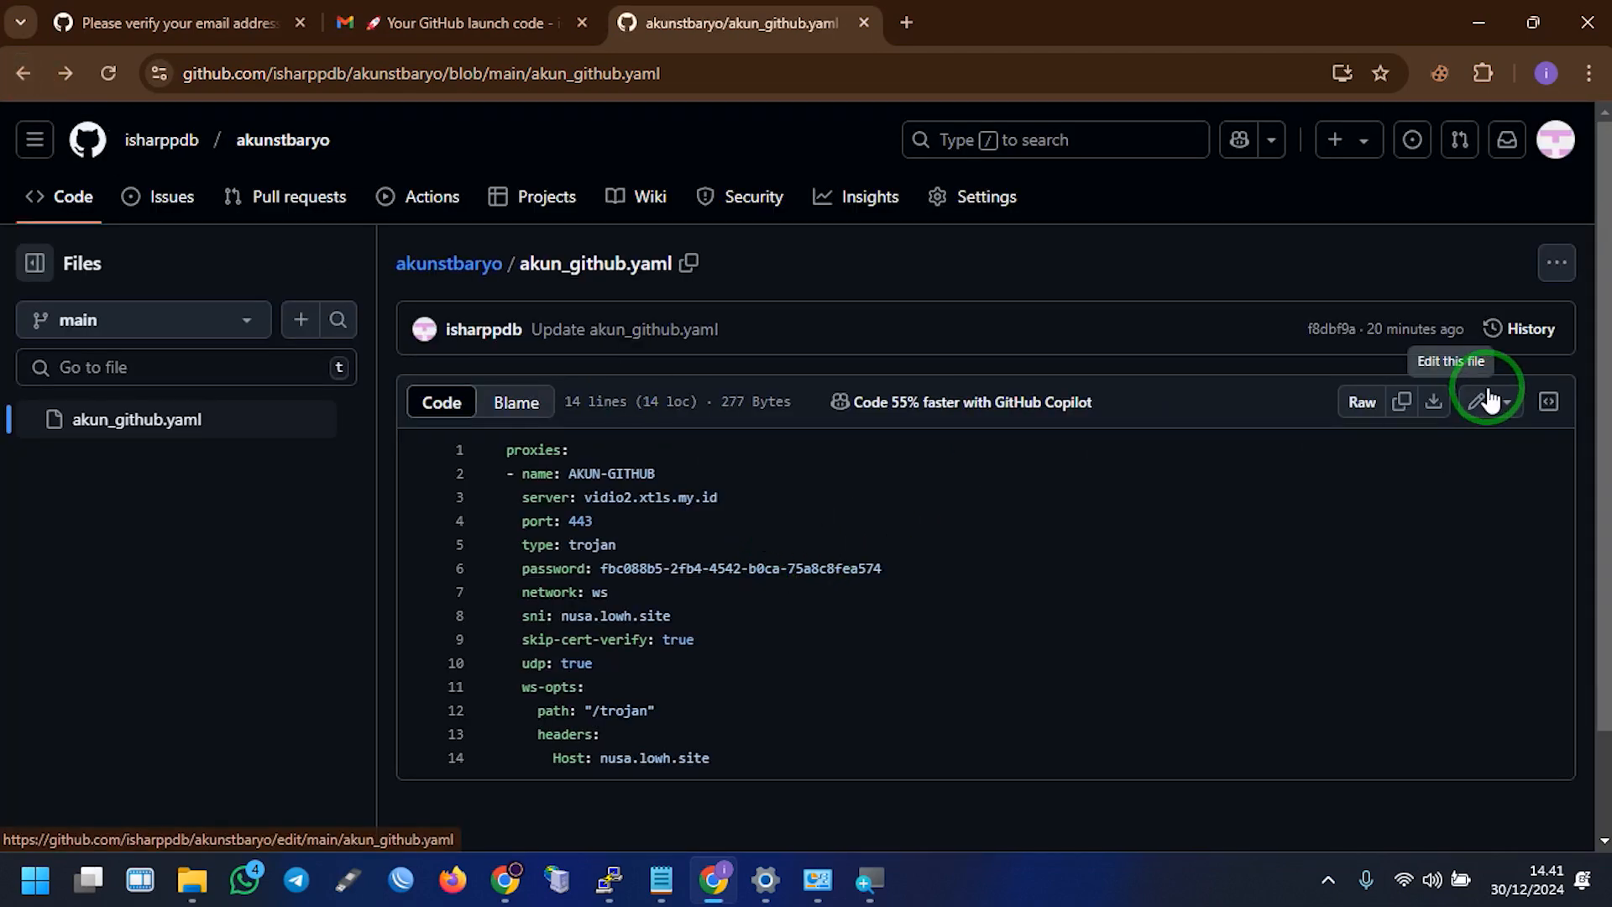
Edit akun_github.yaml to rename AKUN-GITHUB to AKUN-GITNEW and commit it to main
left_click(1488, 401)
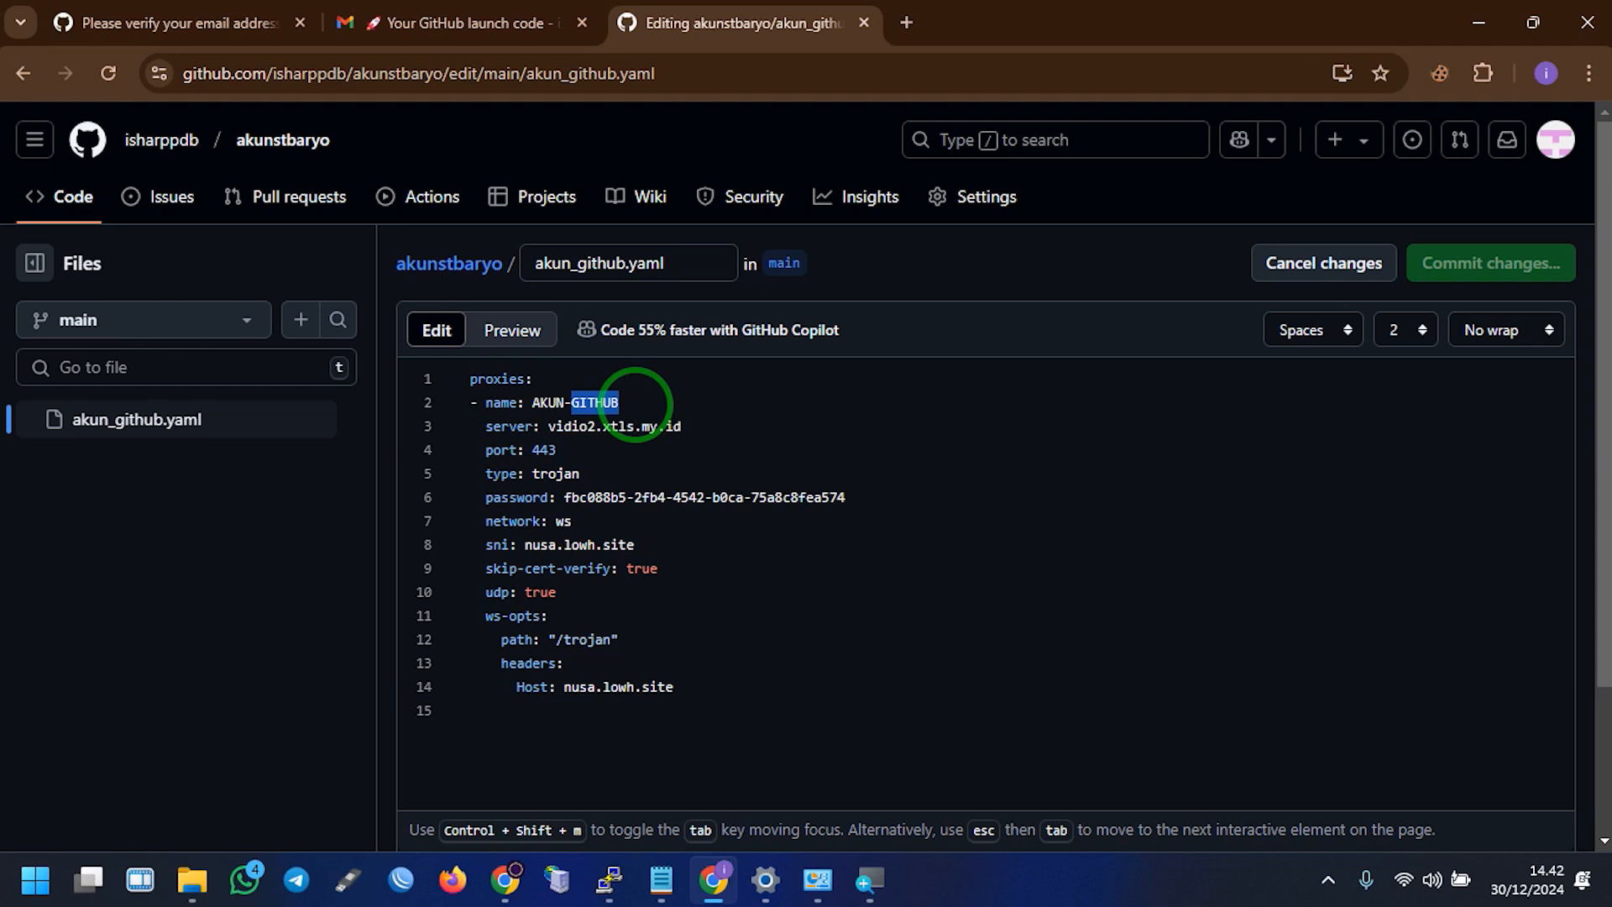
type("GITNEW")
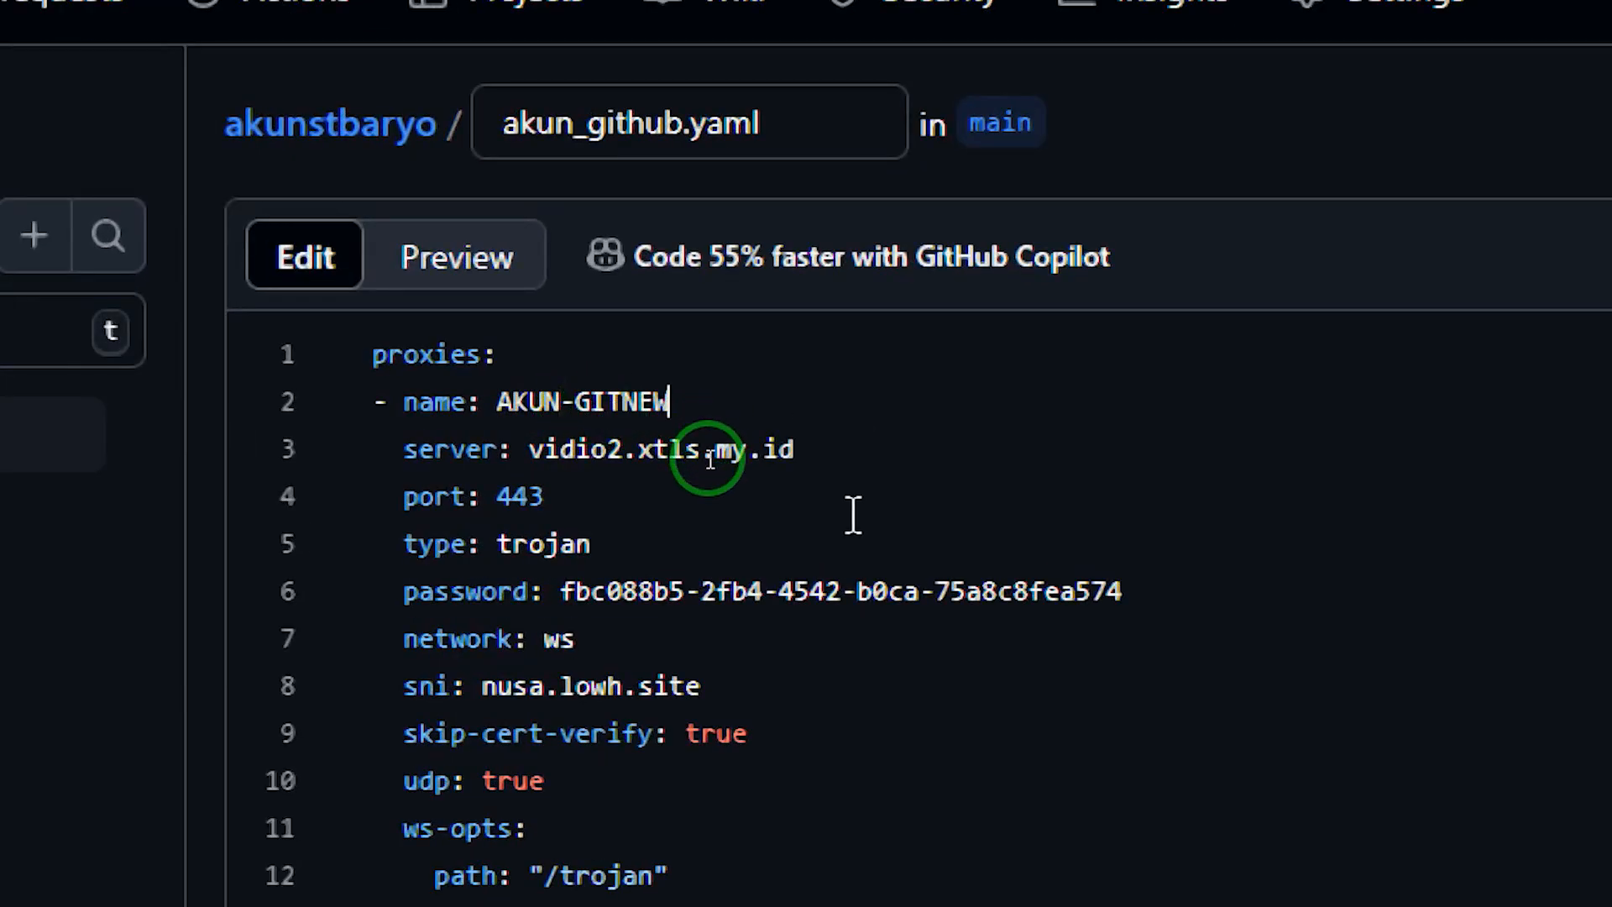
left_click(1305, 139)
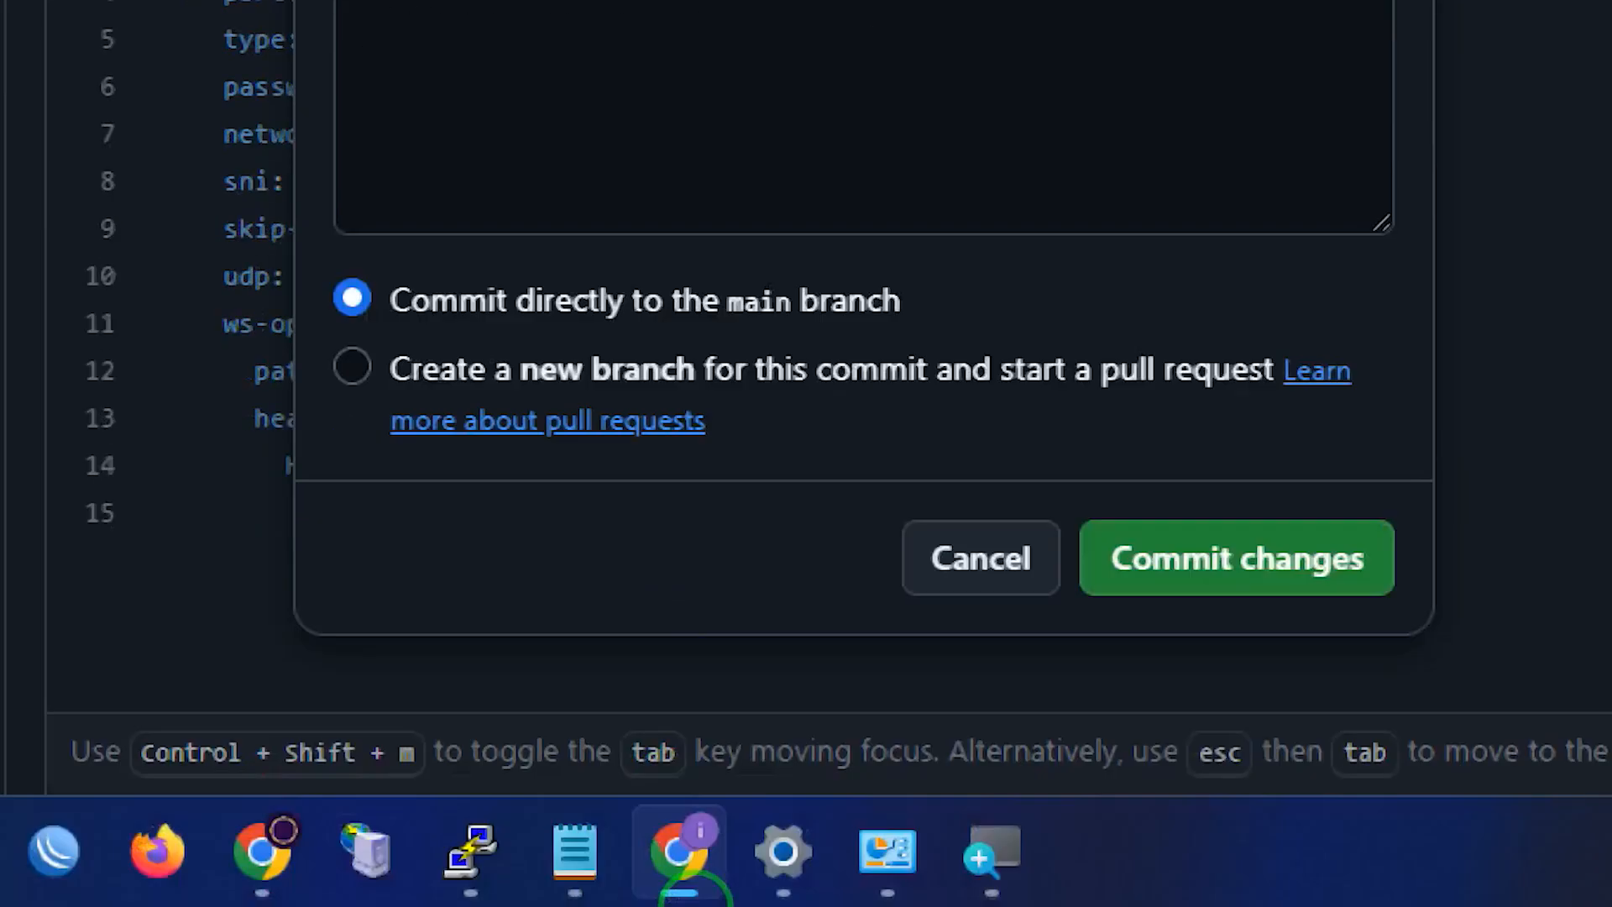
left_click(900, 574)
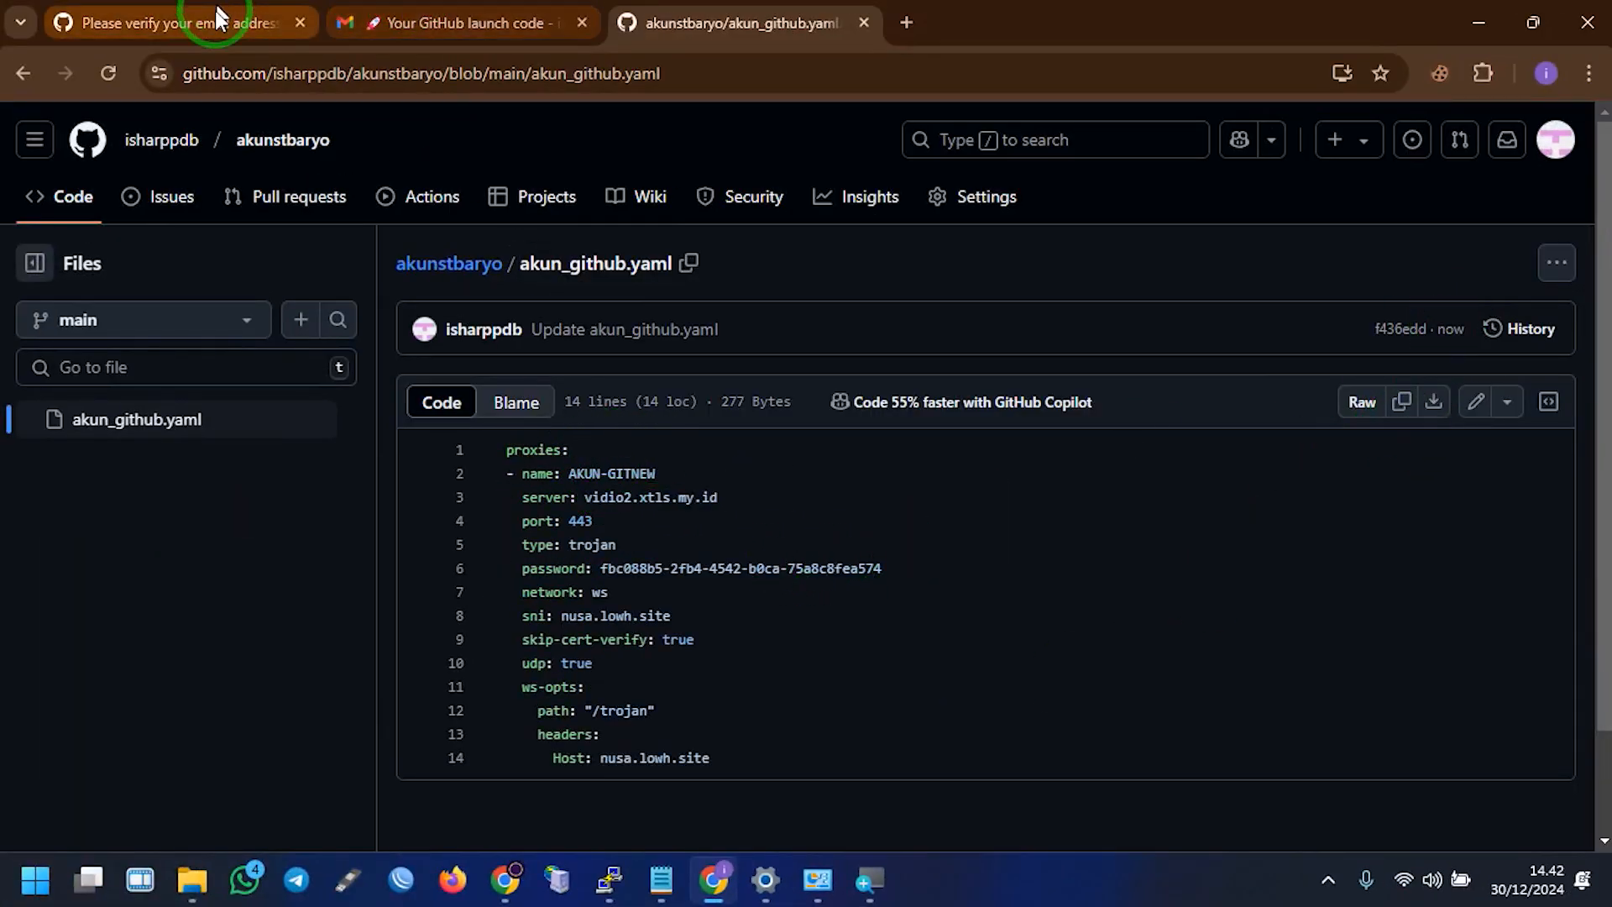
Bring up the OpenClash browser window and check the available Wi-Fi networks
left_click(506, 879)
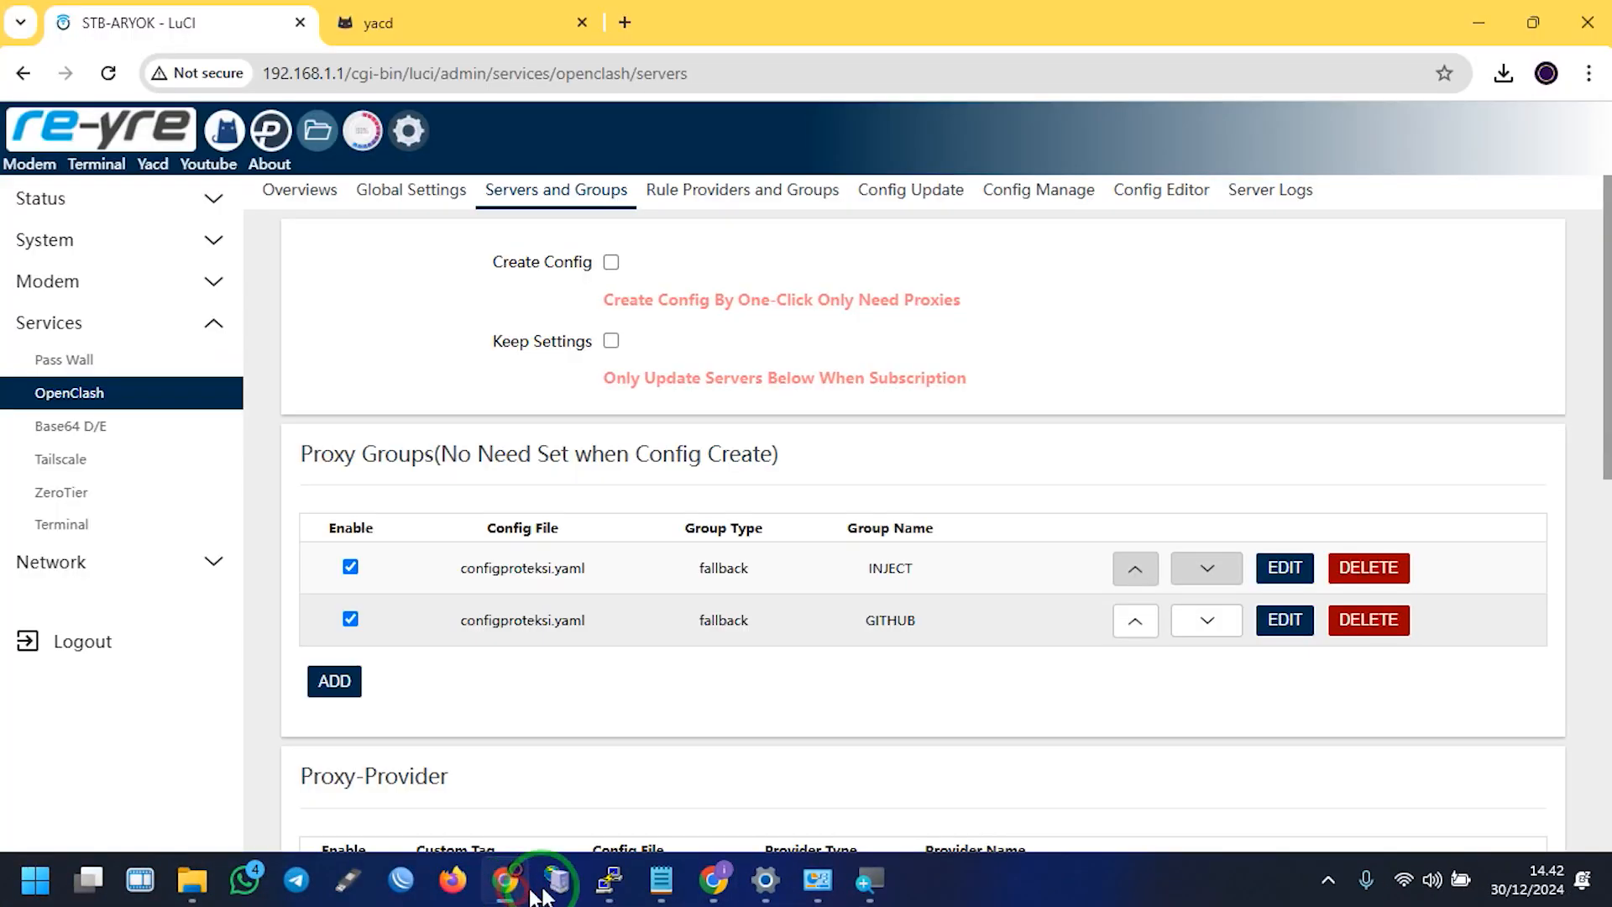
left_click(1428, 879)
left_click(1289, 425)
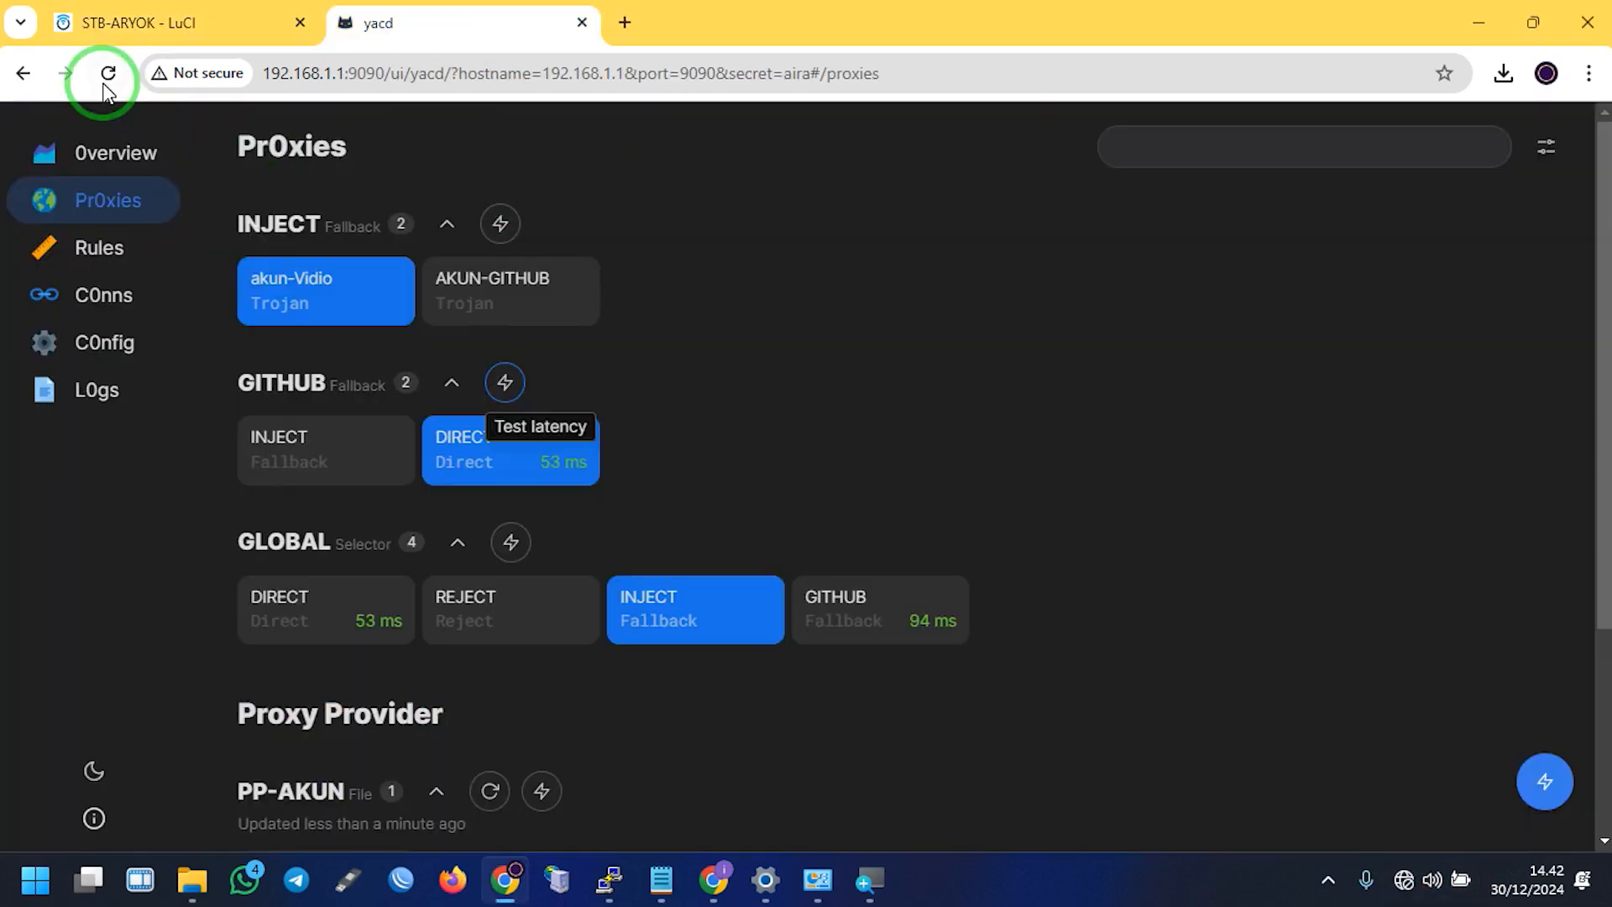
In Yacd's proxies page, update all proxy providers and test latency of all proxies
left_click(108, 73)
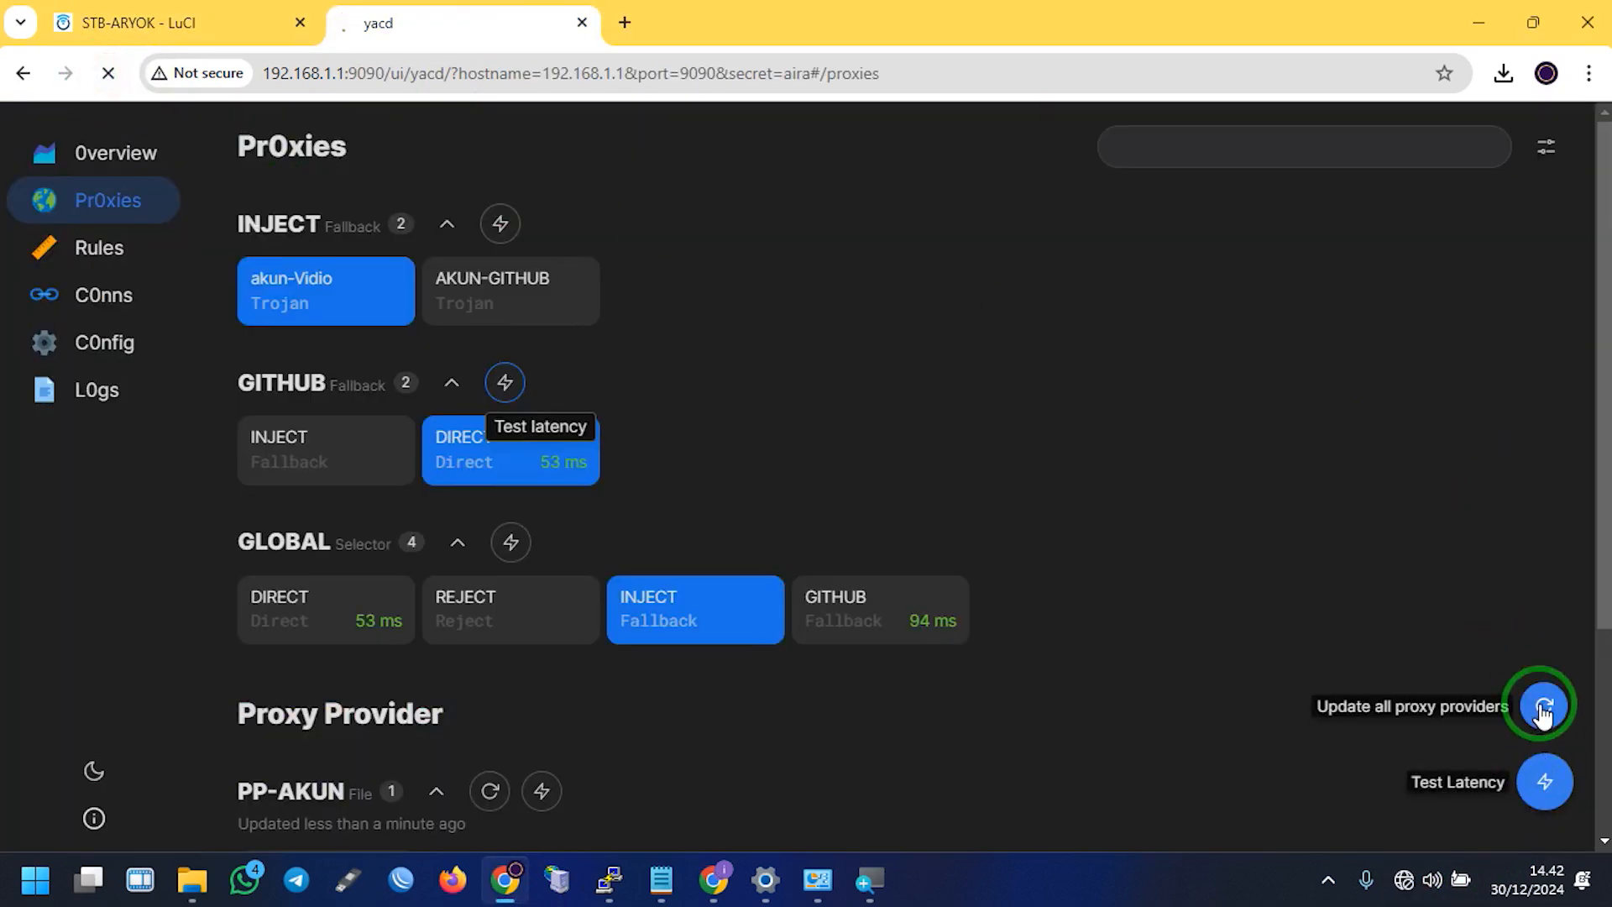
left_click(500, 225)
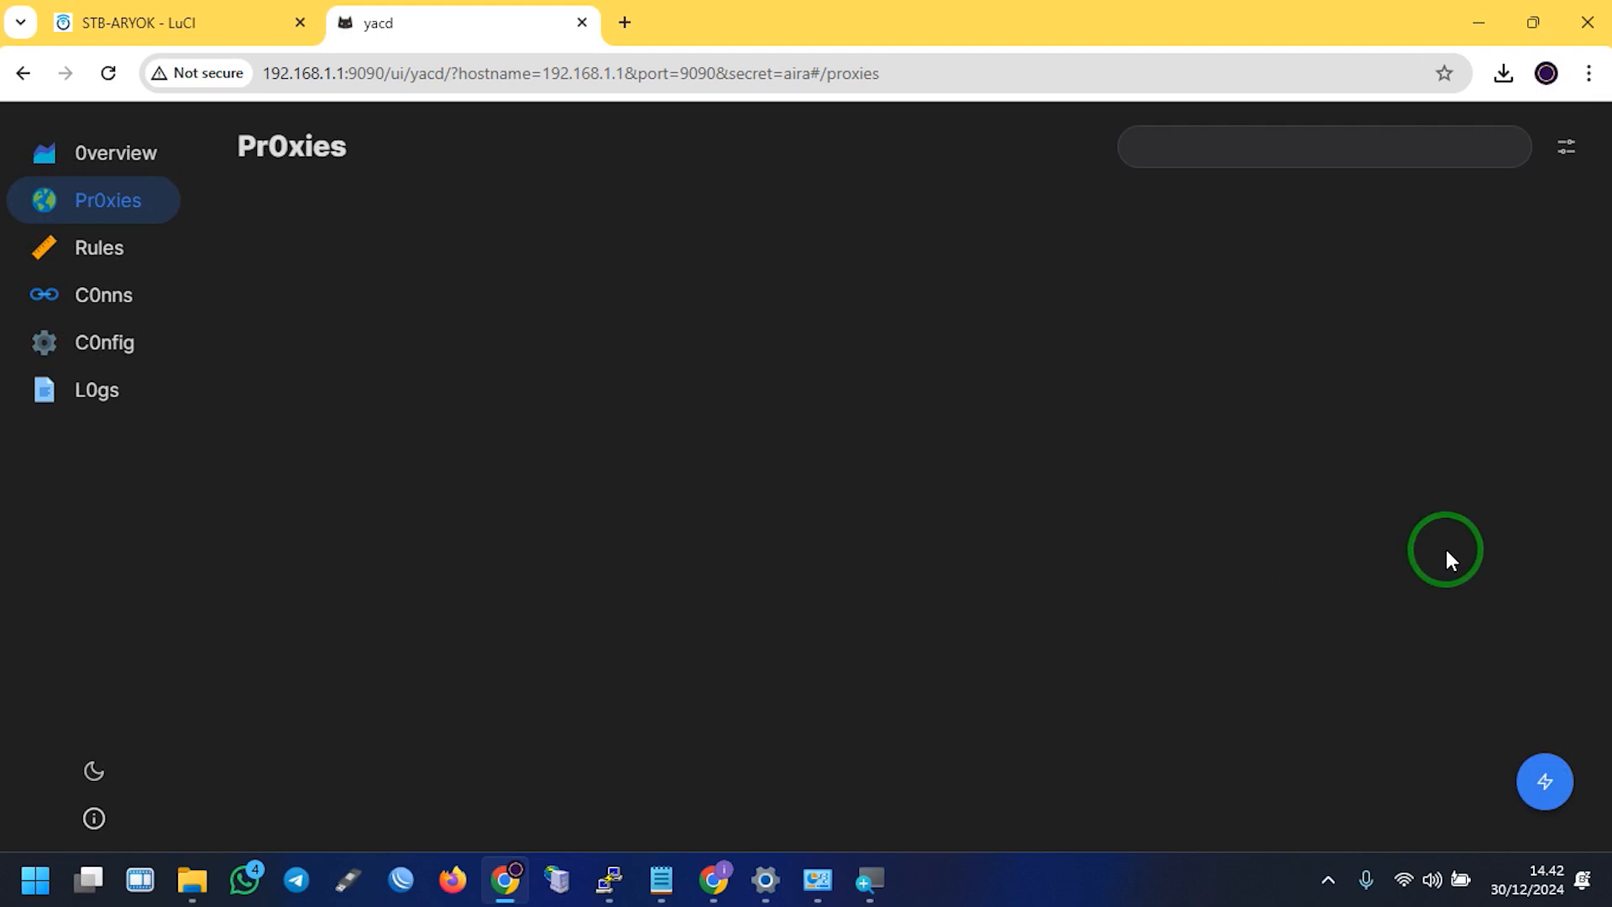
left_click(1545, 781)
left_click(500, 223)
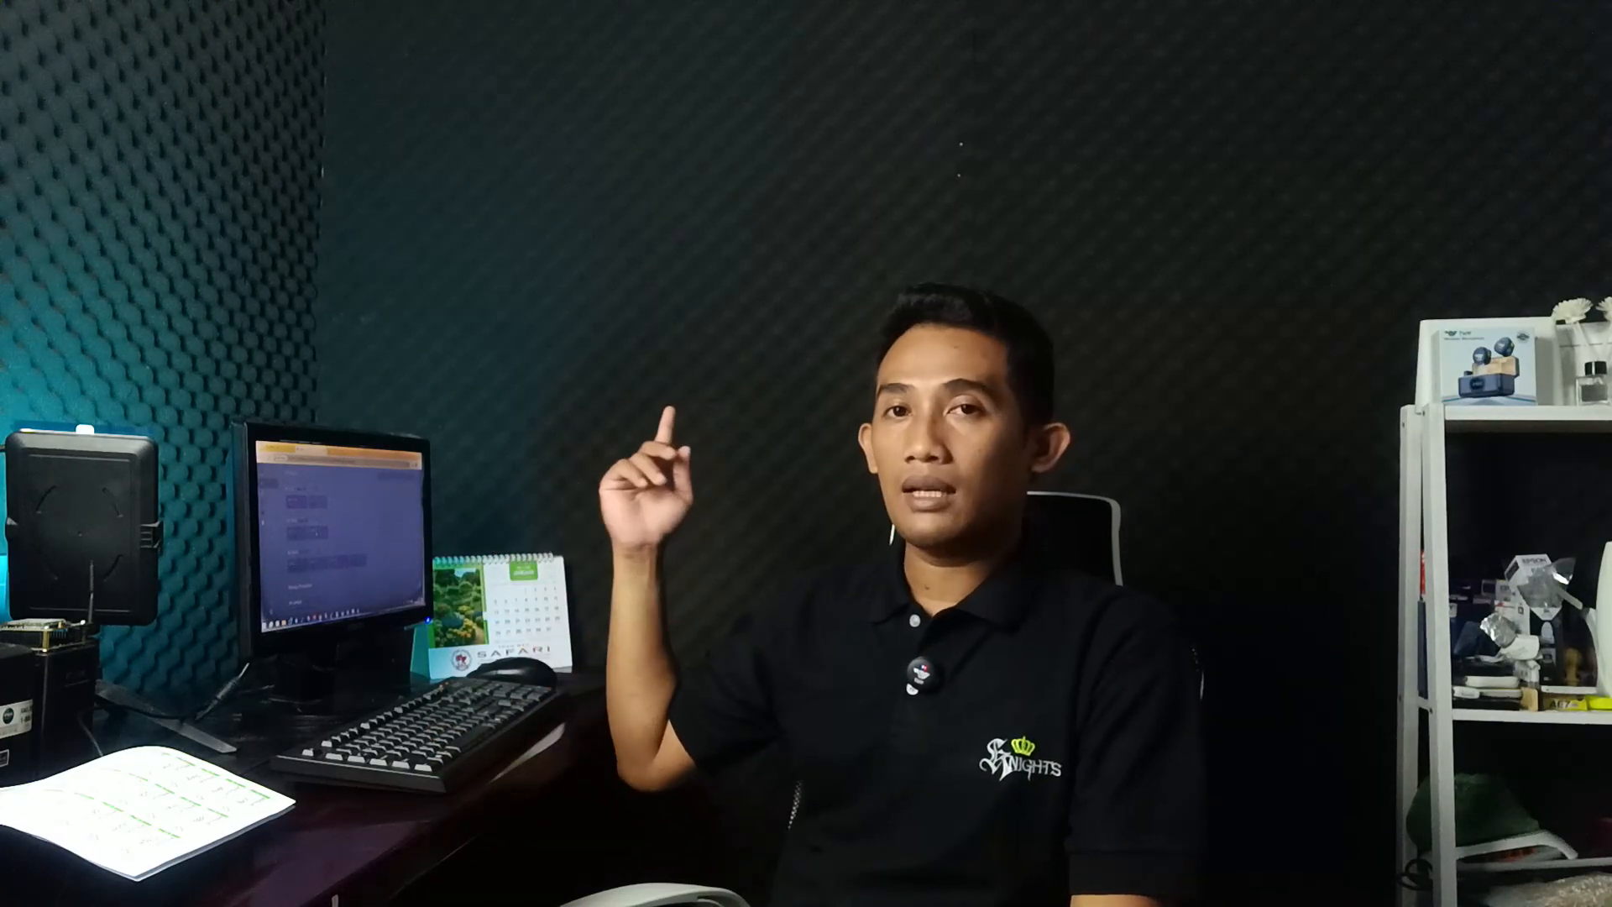
left_click(490, 447)
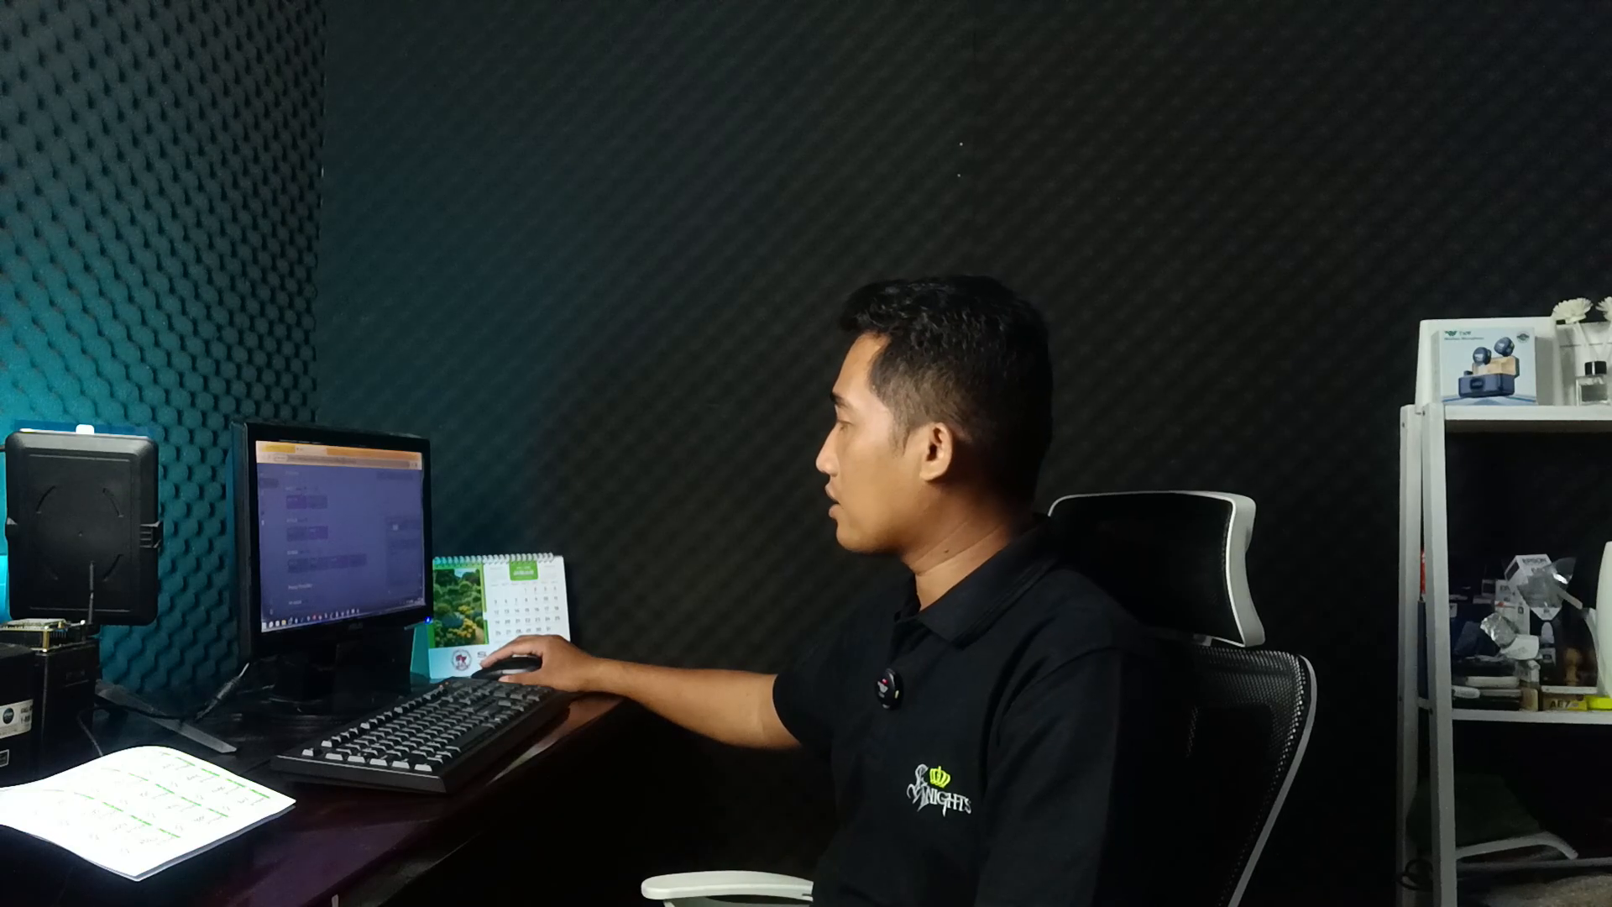
Test proxy latency, then open the XL package list under Paket Internet in the phone app
left_click(655, 223)
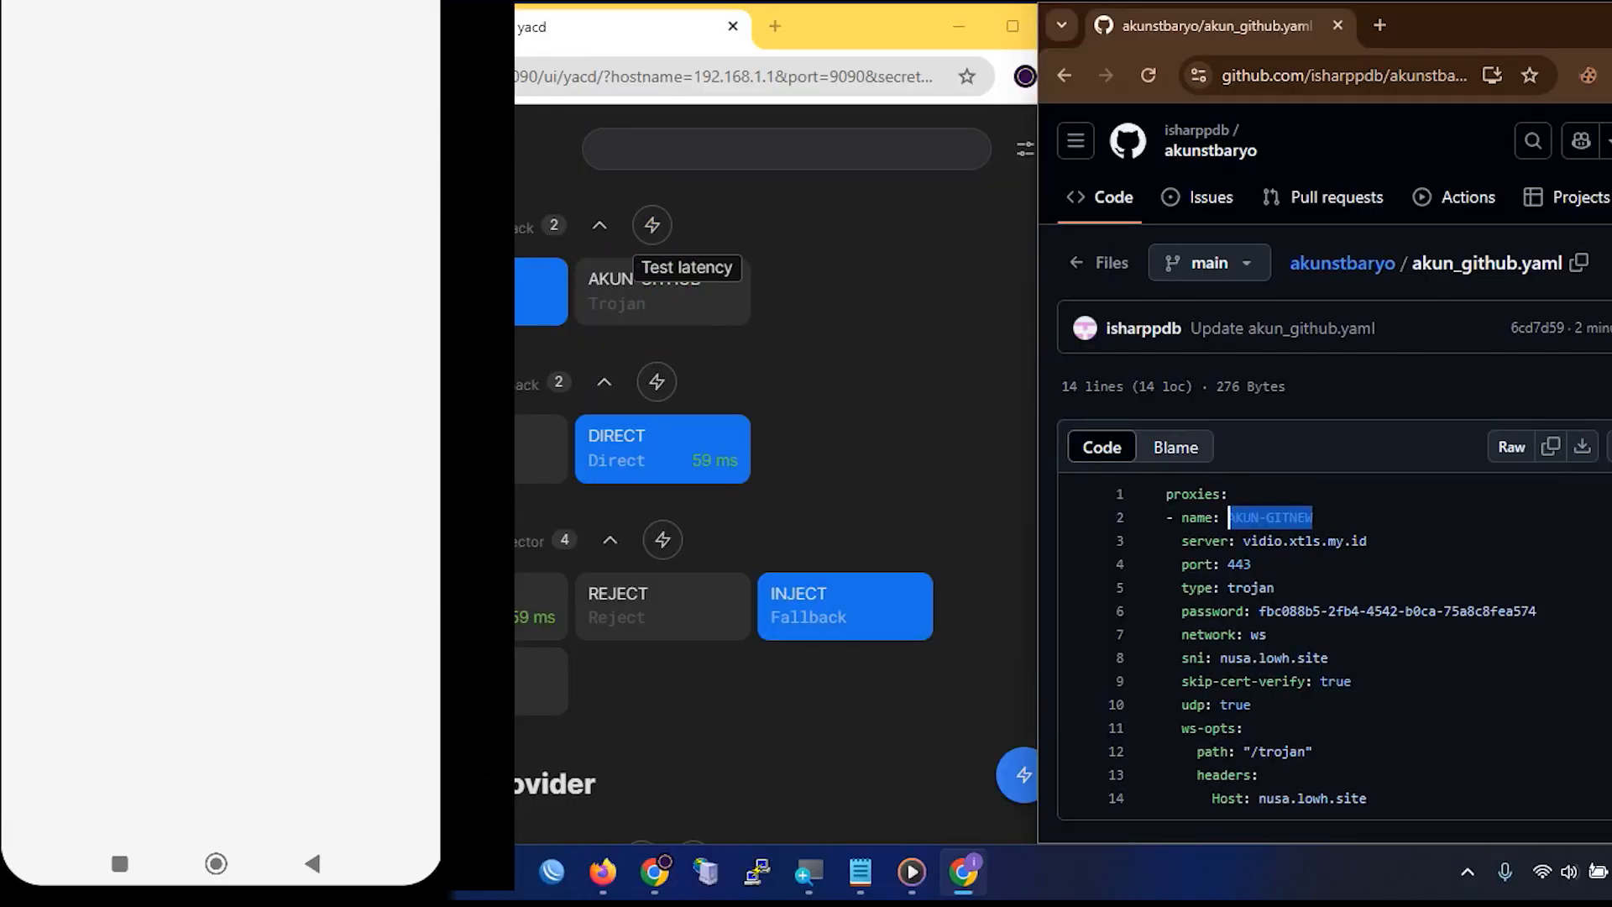
scroll(220, 453, "down", 4)
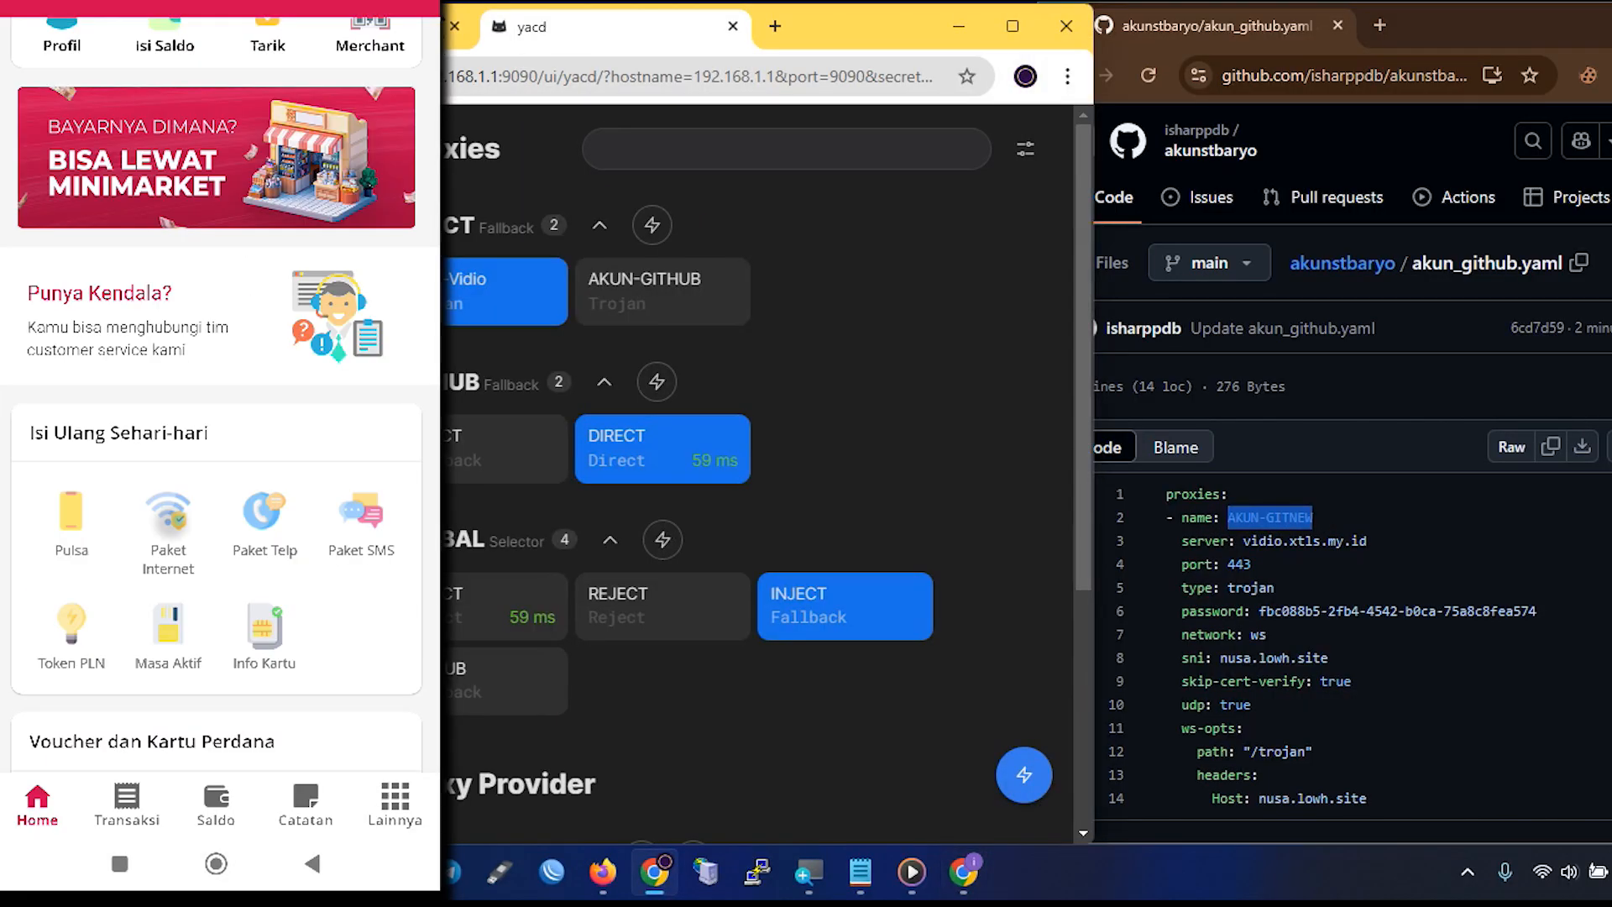
left_click(168, 521)
left_click(216, 429)
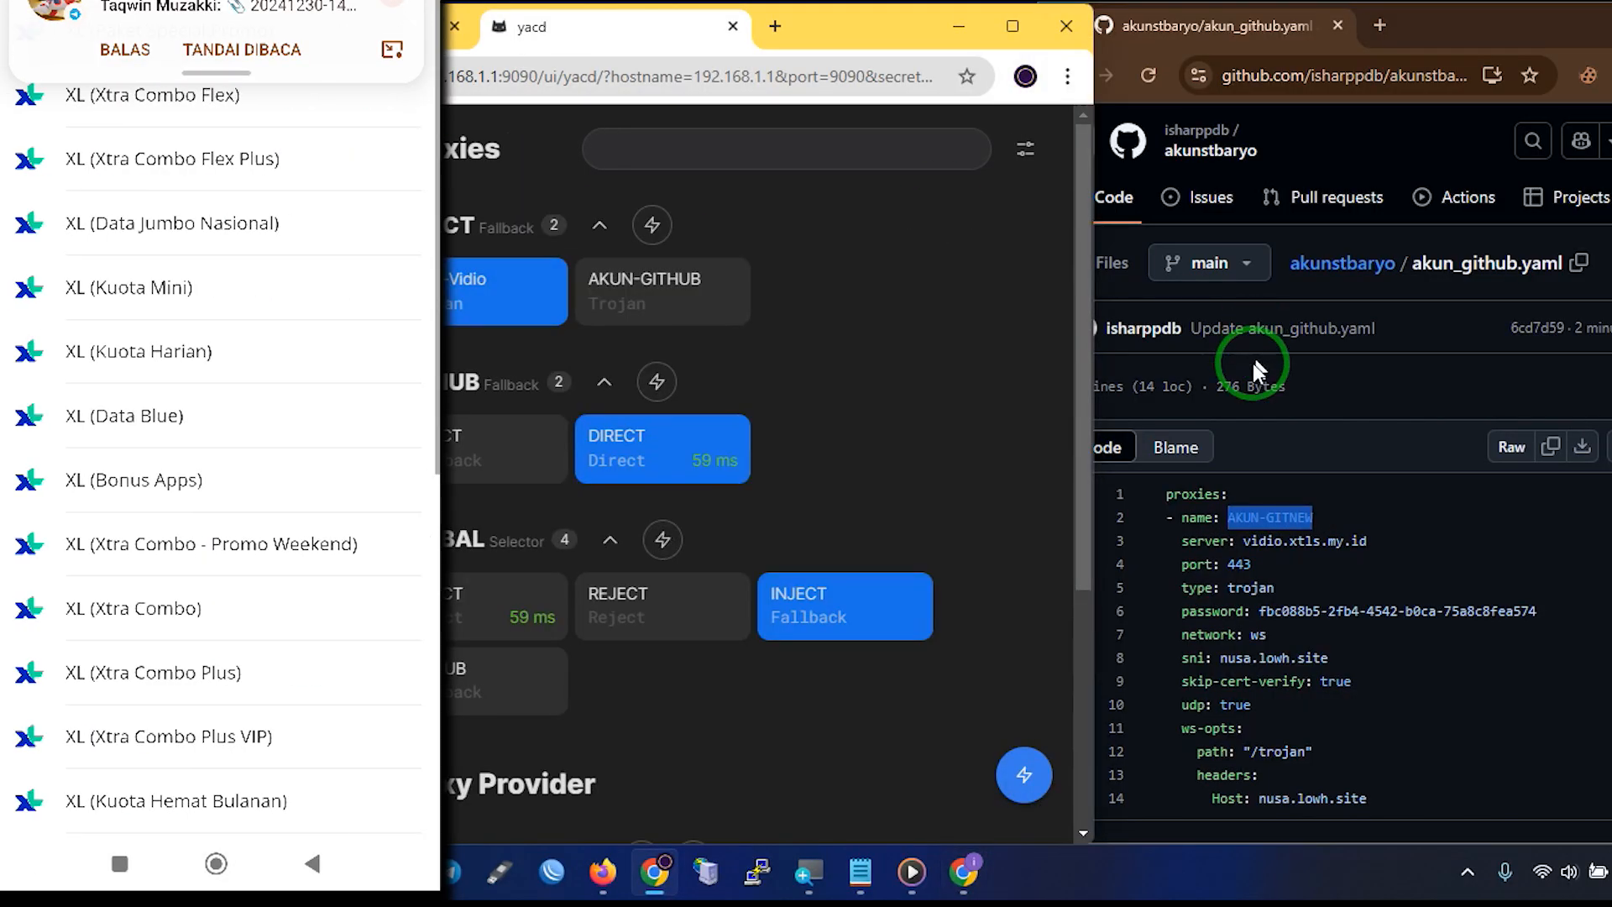
left_click(1270, 517)
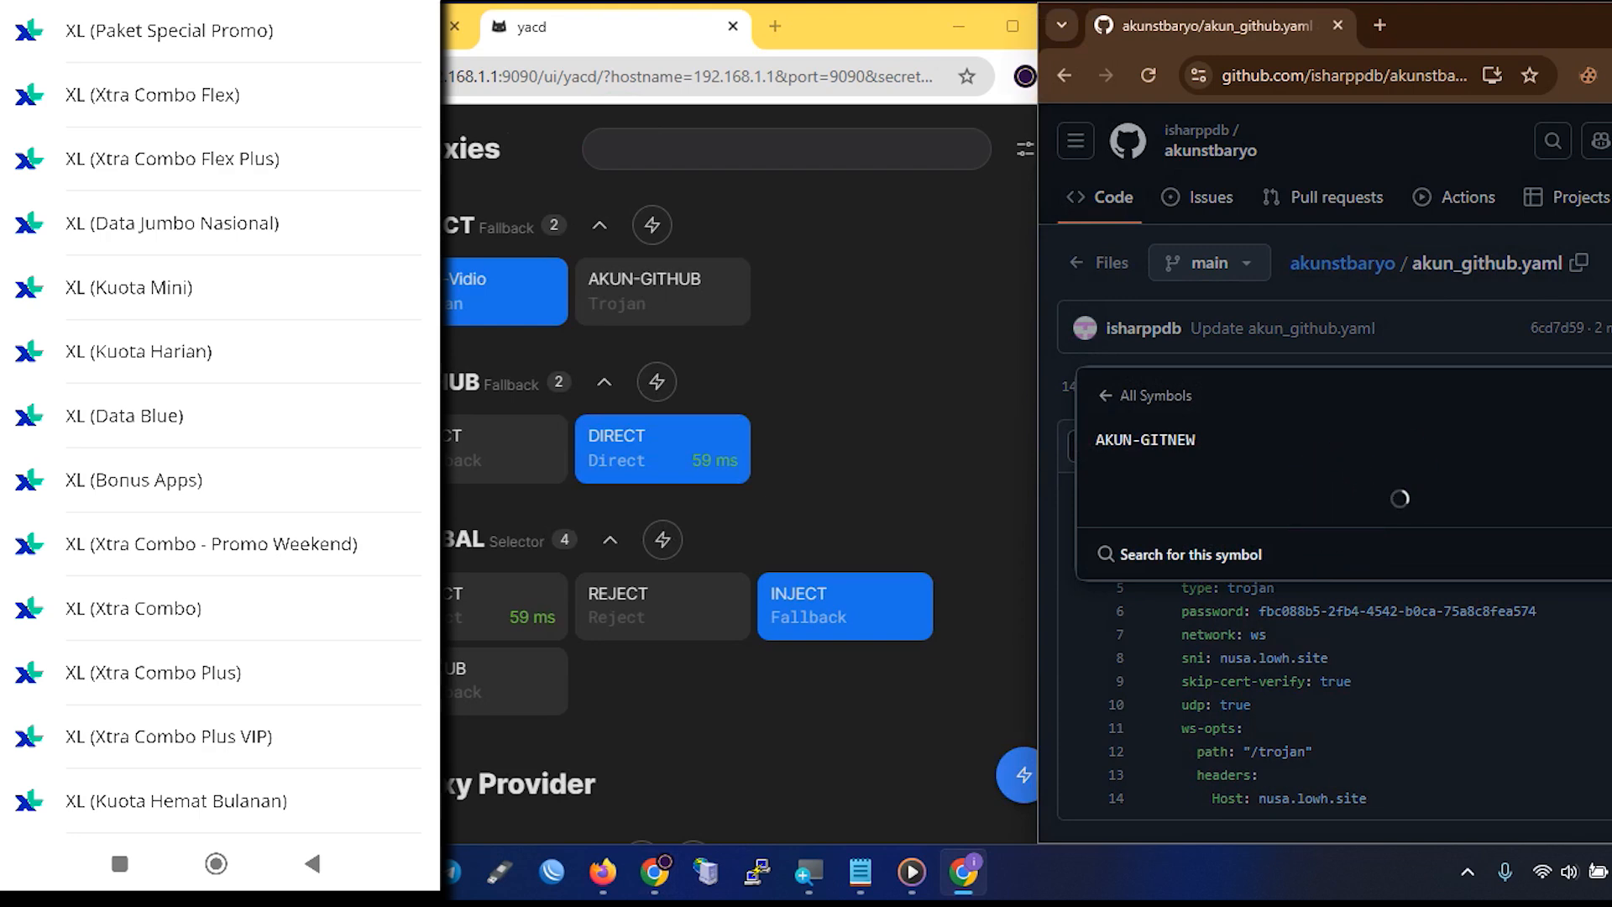
key("Escape")
Open the XL (Kuota Mini) package offers, then reload the yacd dashboard
left_click(251, 284)
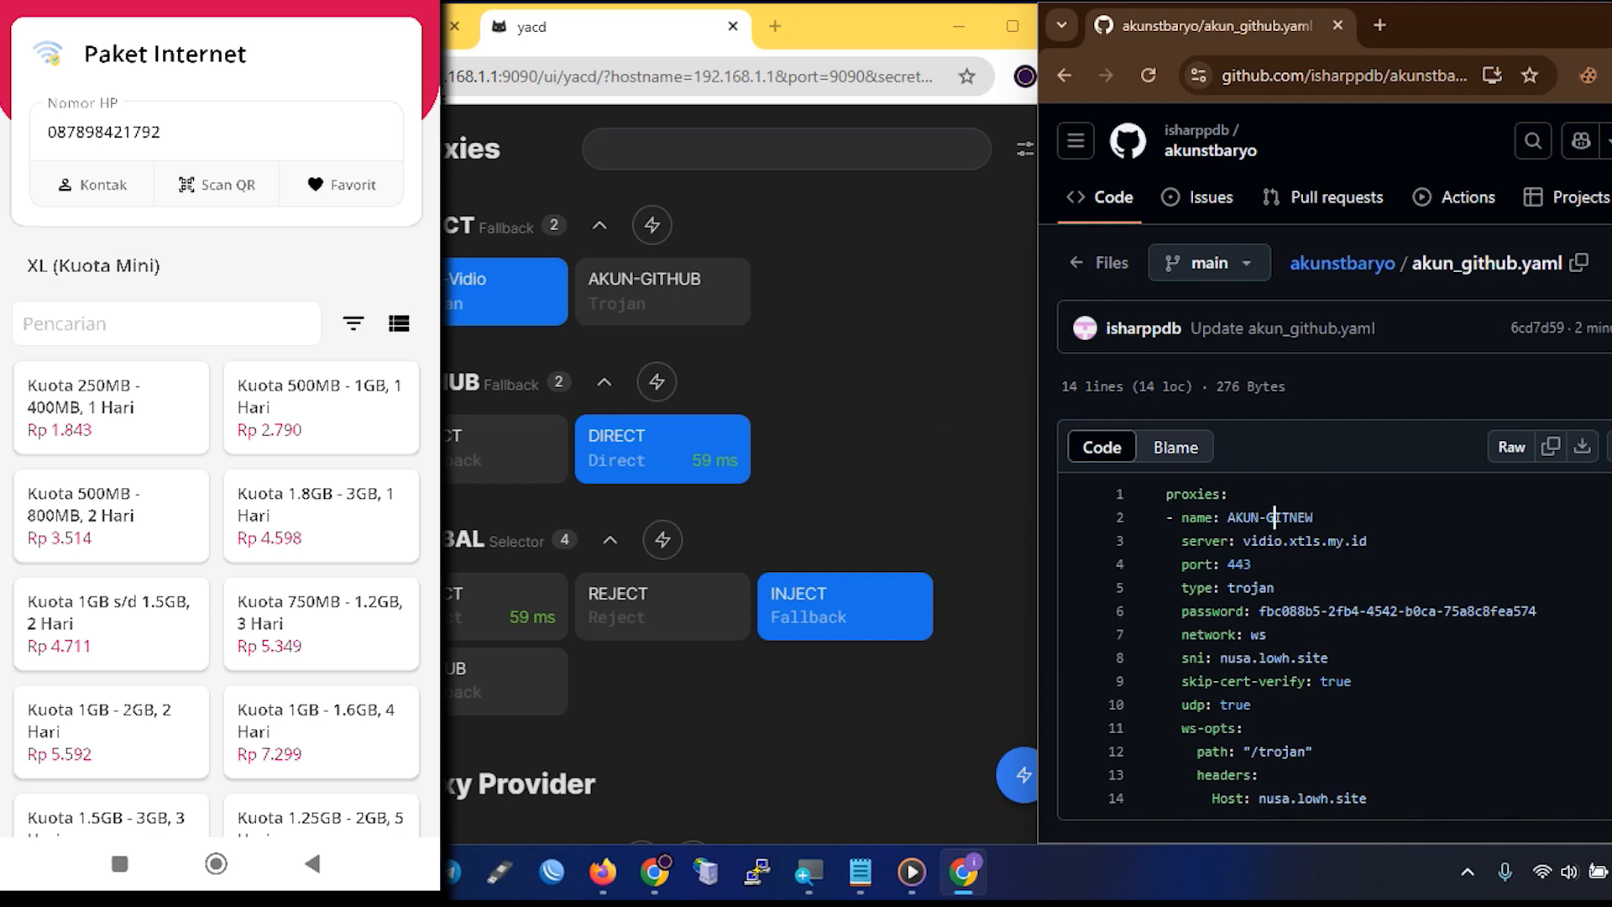
left_click(990, 378)
key("F5")
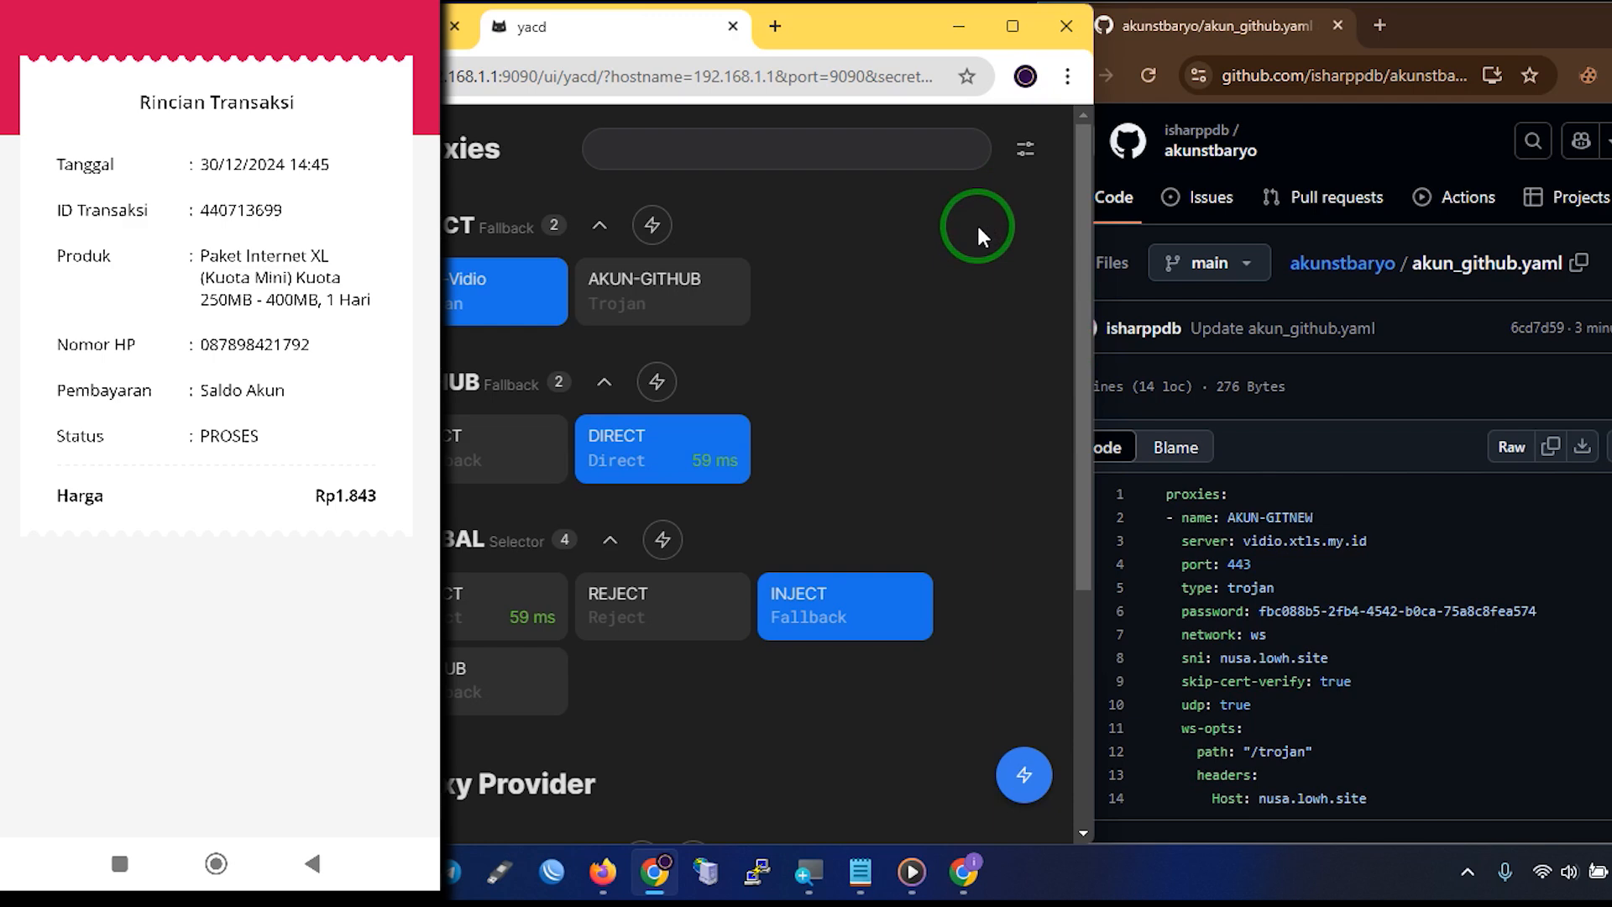
Refresh all proxy providers and test latency of the INJECT and GITHUB groups
left_click(653, 225)
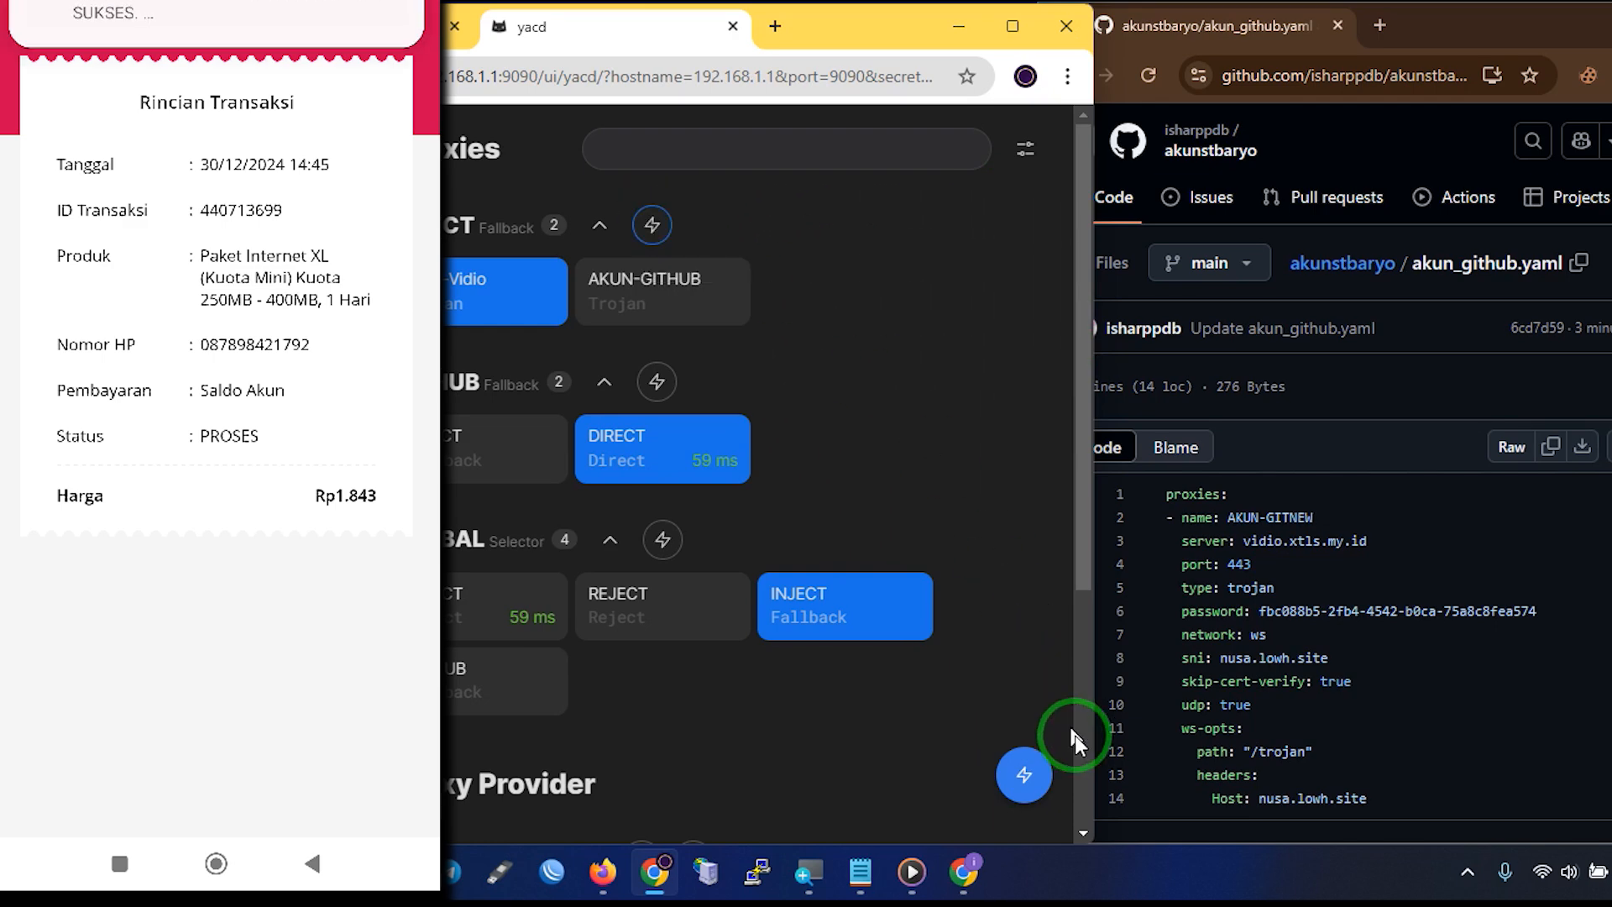
mouse_move(1046, 773)
left_click(1028, 702)
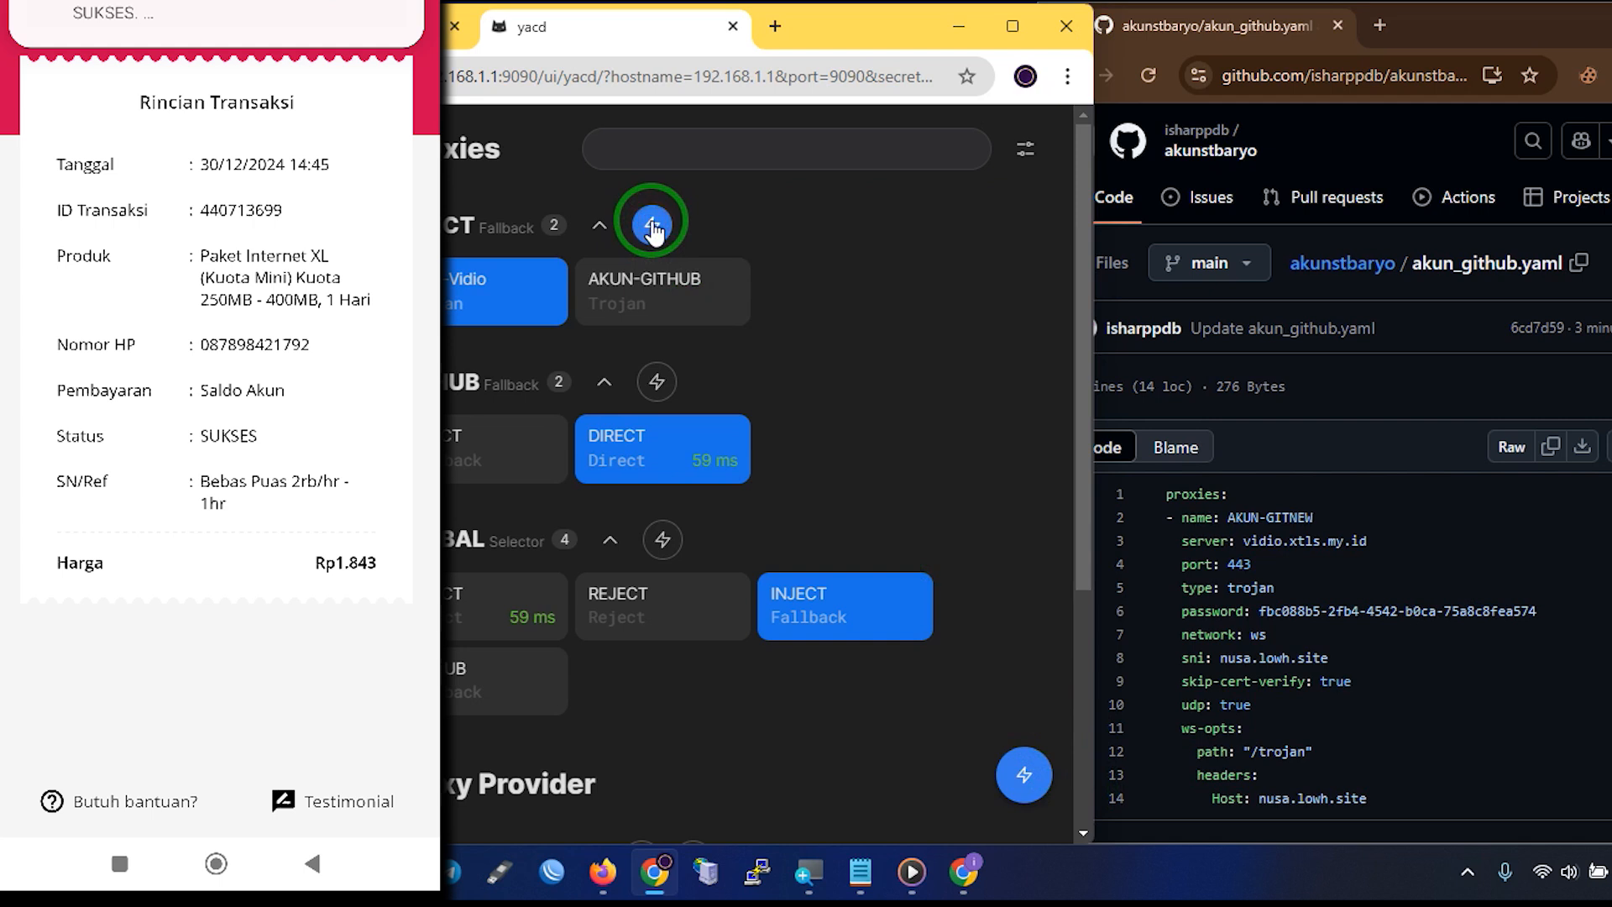
left_click(652, 227)
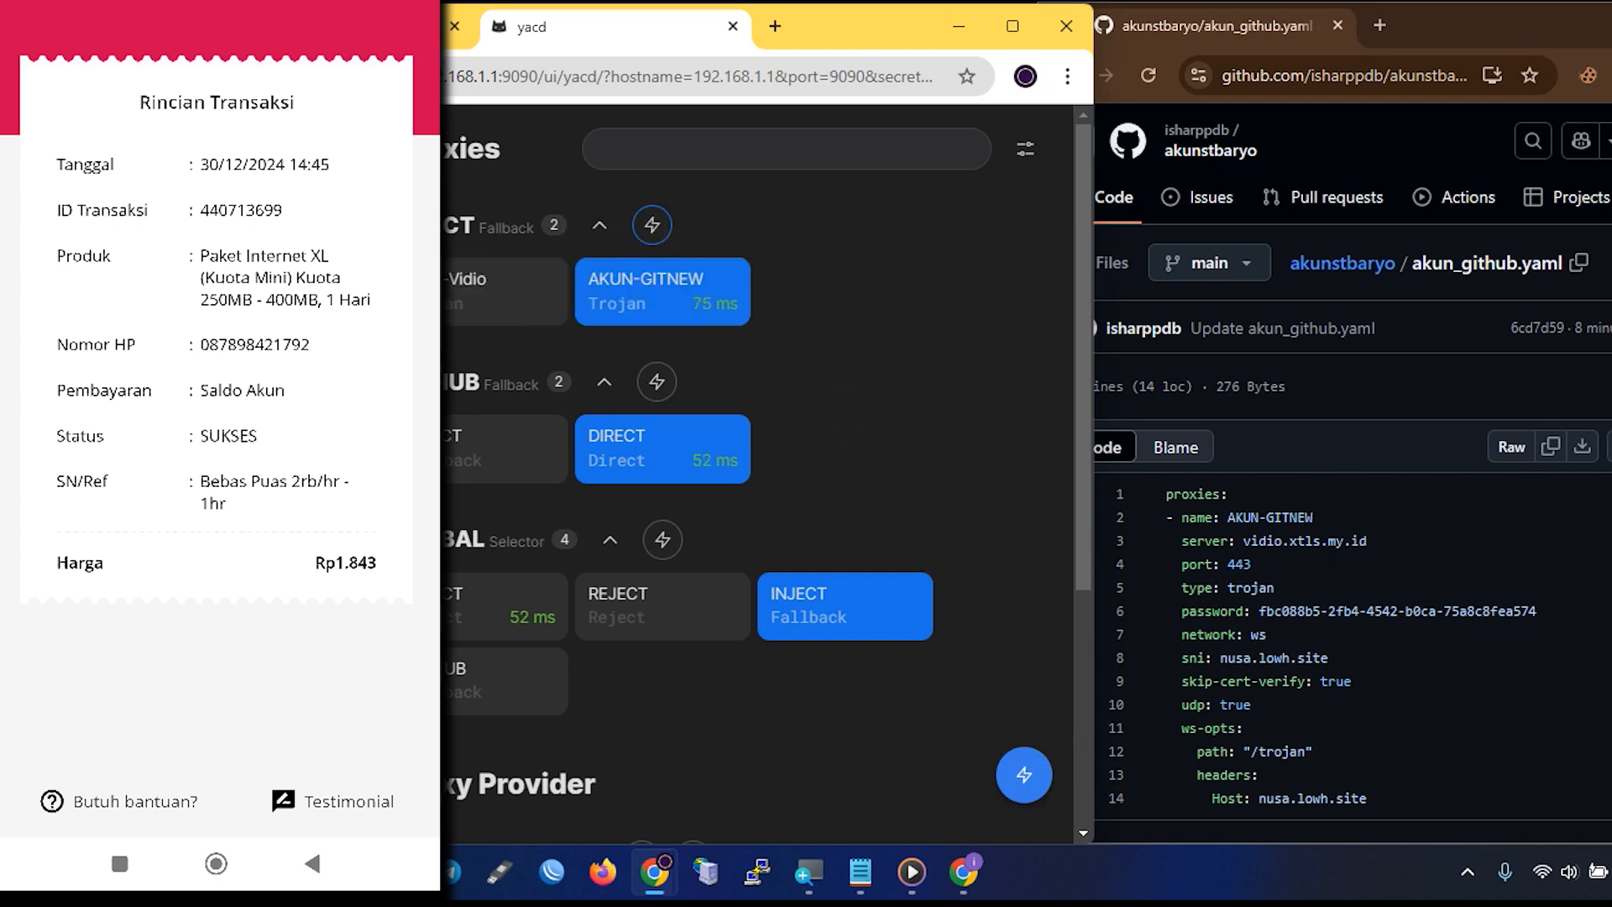
left_click(656, 382)
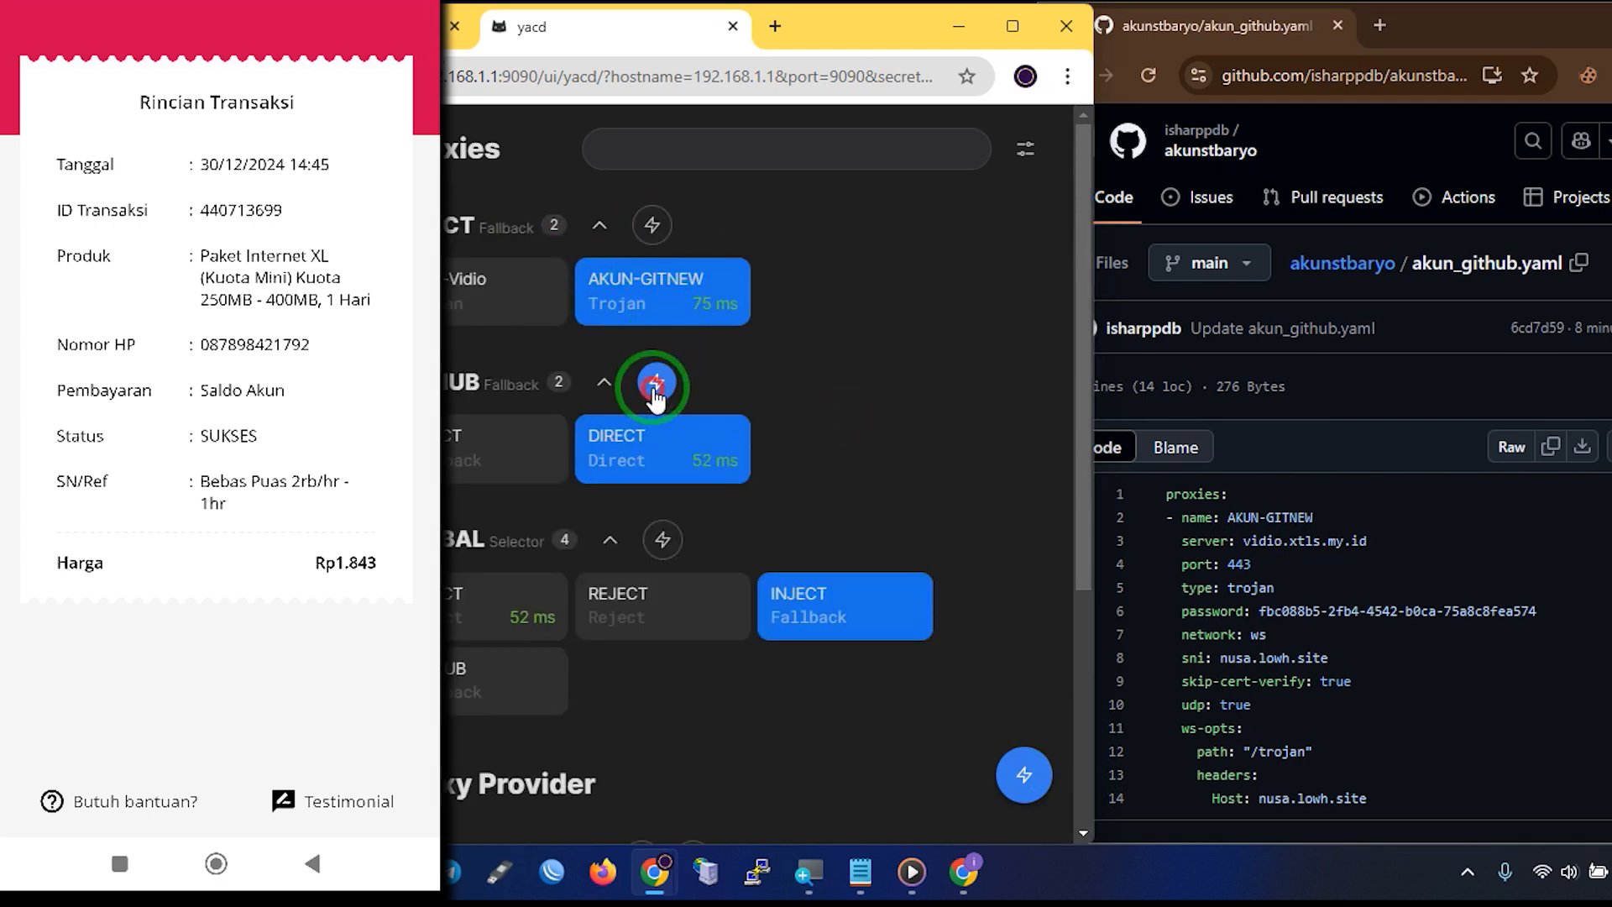
Route the GITHUB group through INJECT and retest INJECT, GITHUB and GLOBAL latencies
left_click(494, 462)
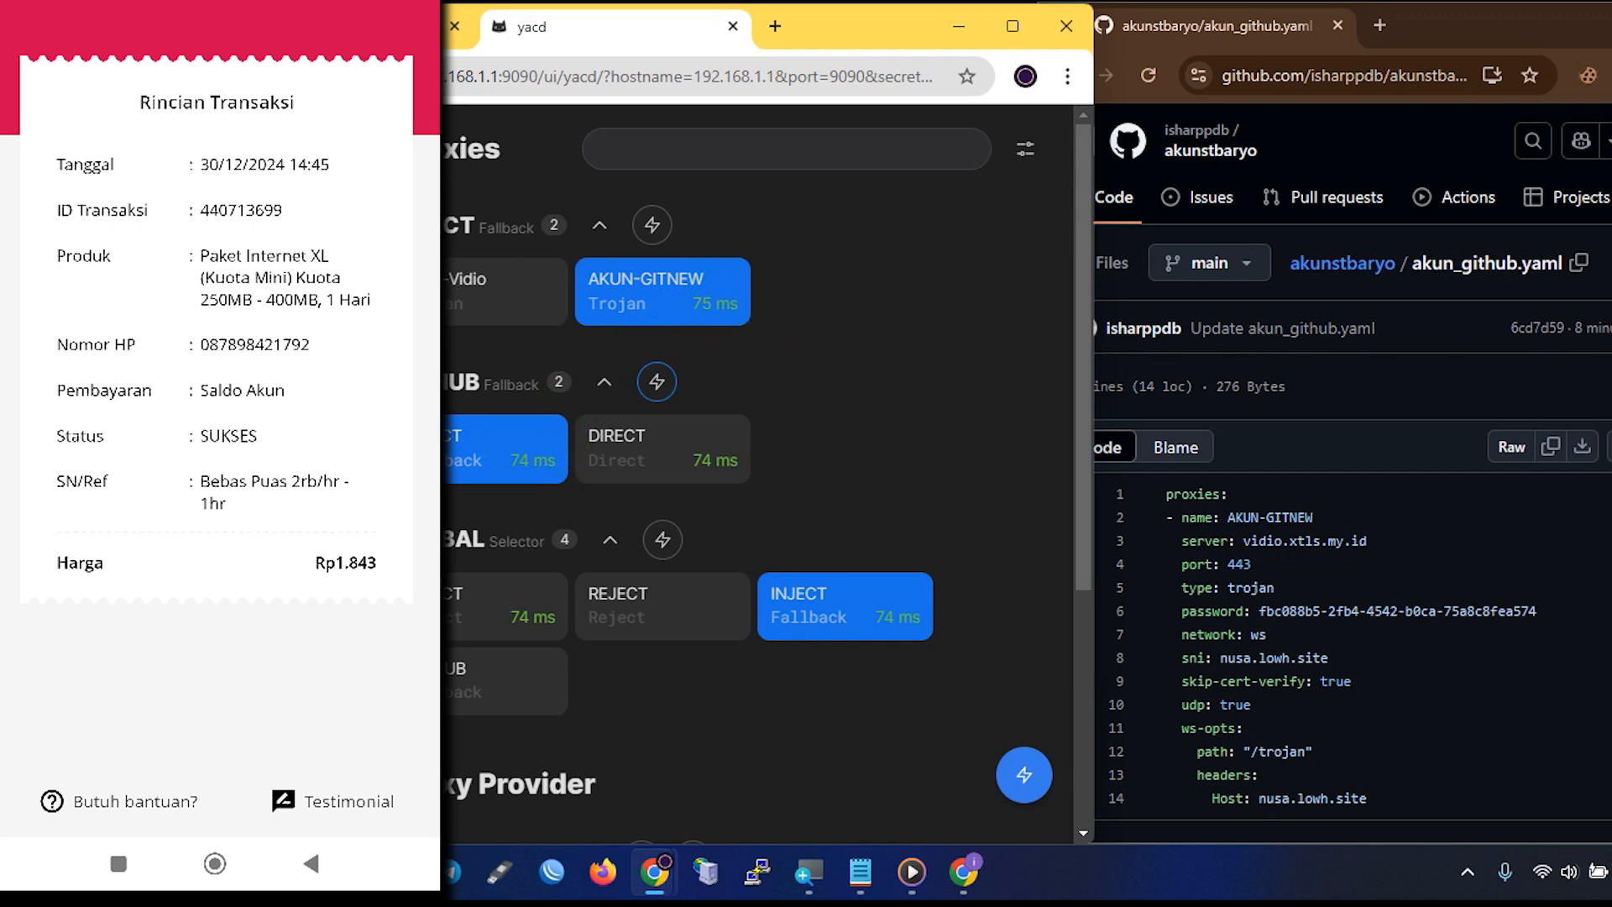
left_click(651, 224)
left_click(657, 382)
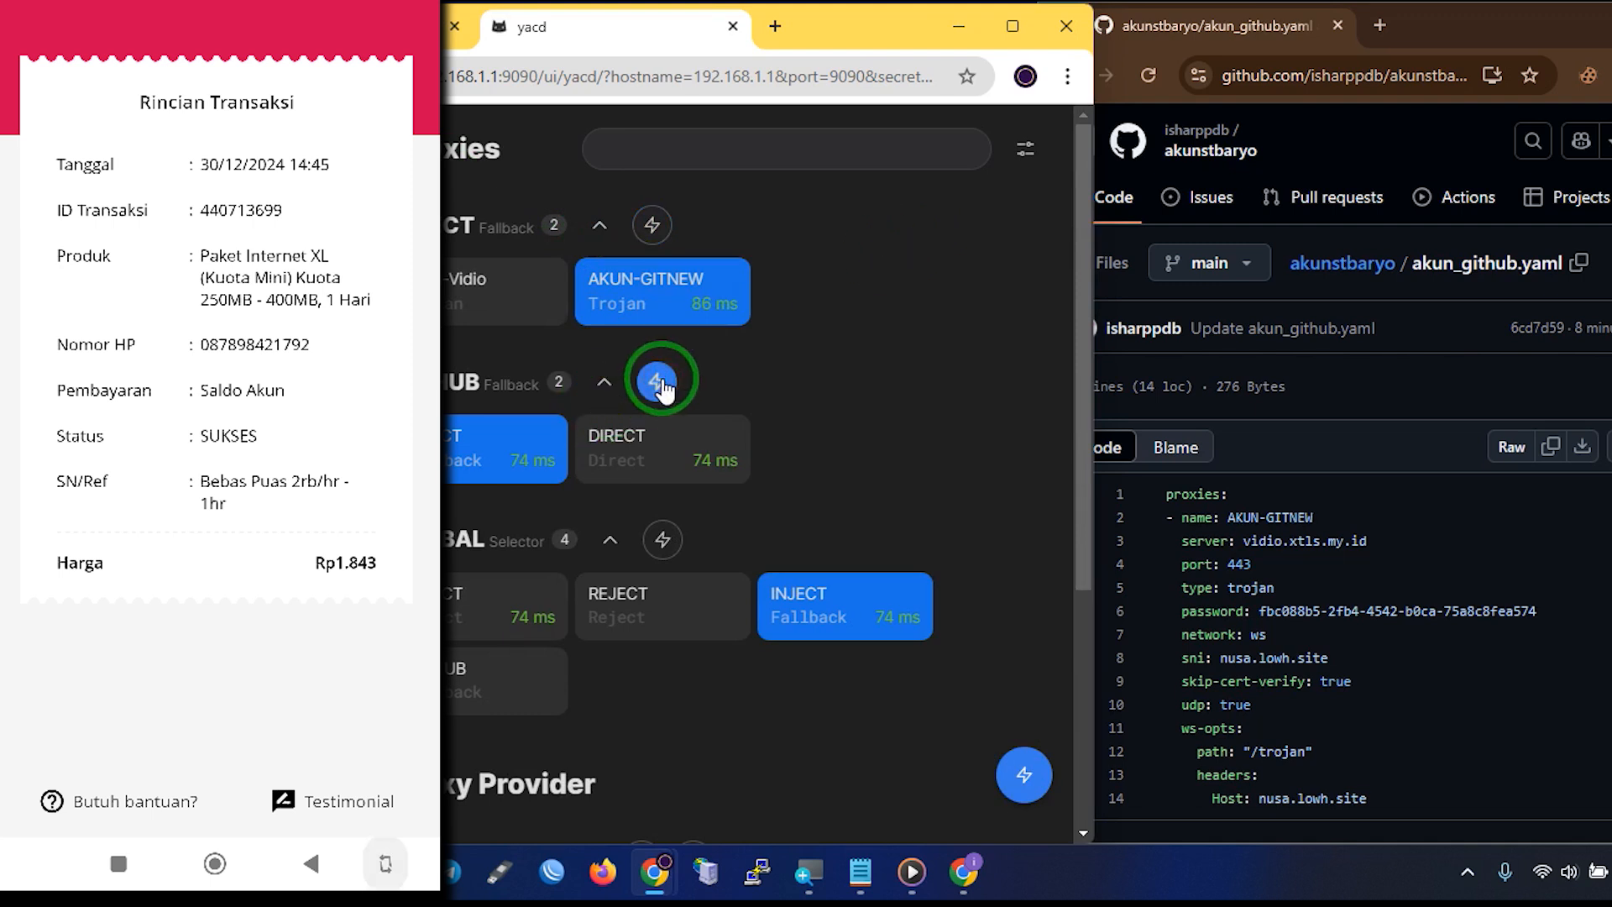
left_click(662, 539)
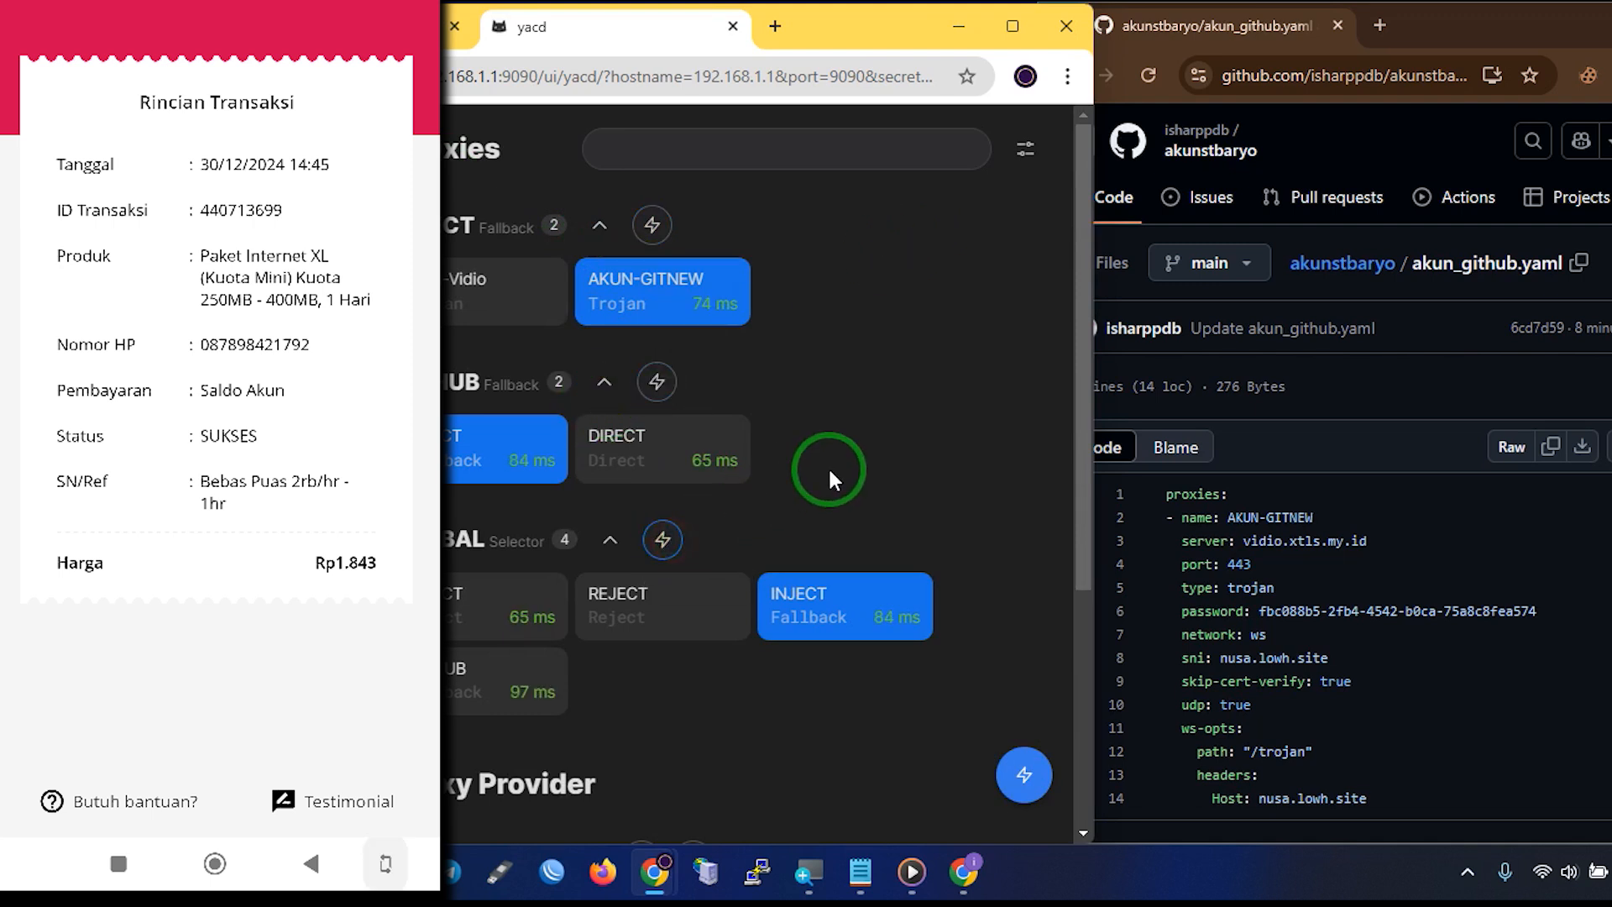
Maximize, restore and shift the yacd browser window right to reveal the sidebar
left_click(1009, 27)
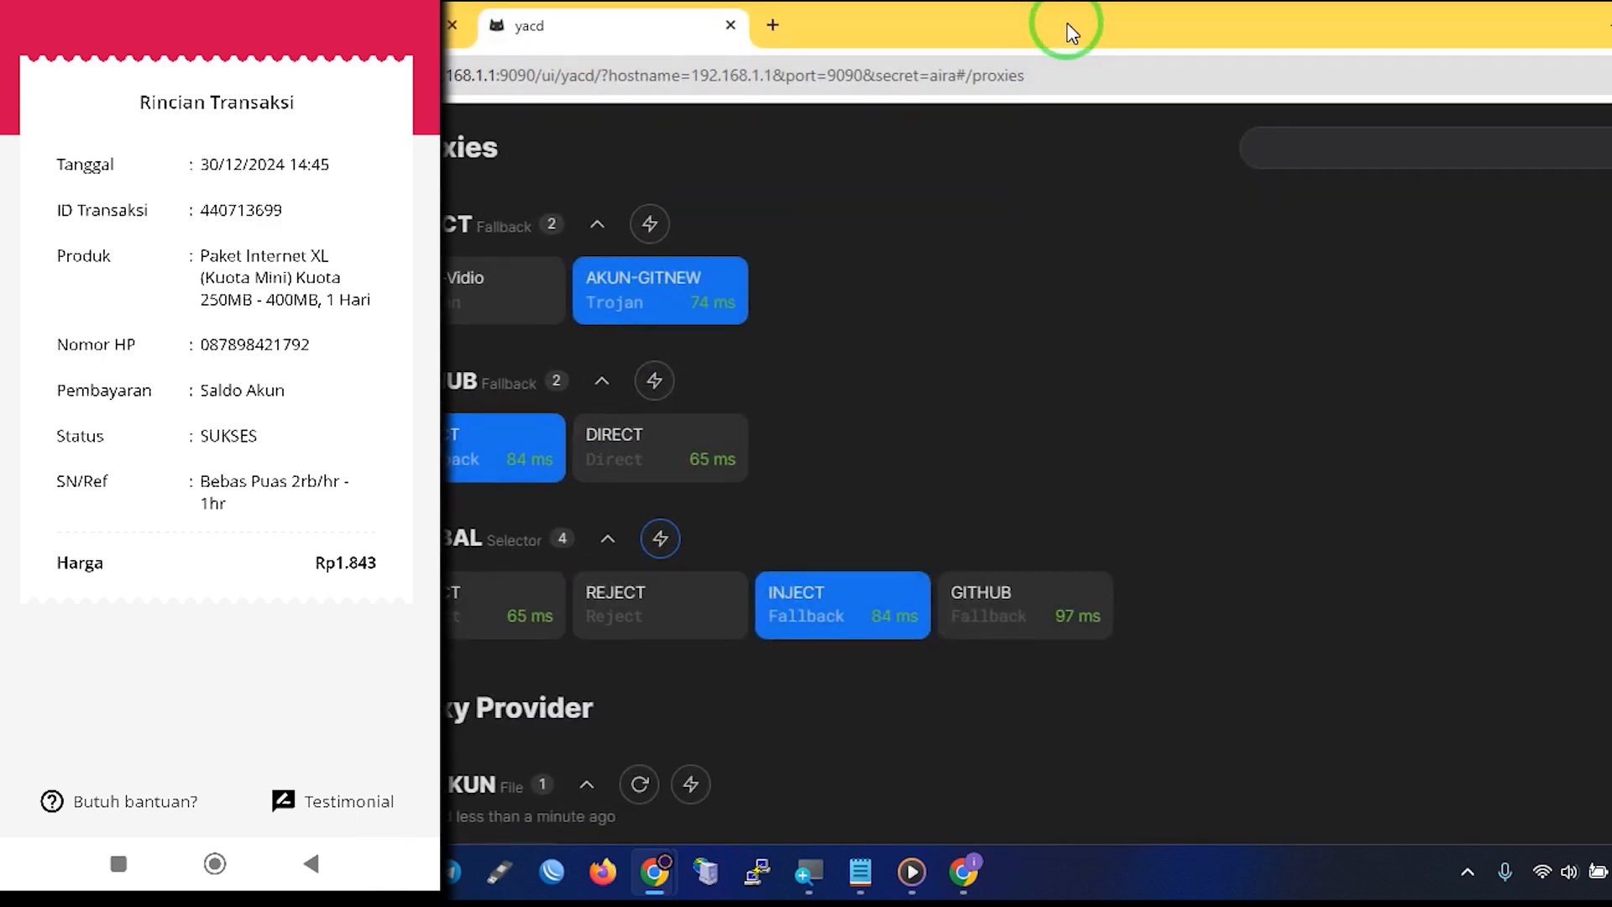
double_click(1067, 24)
left_click_drag(856, 32, 1068, 25)
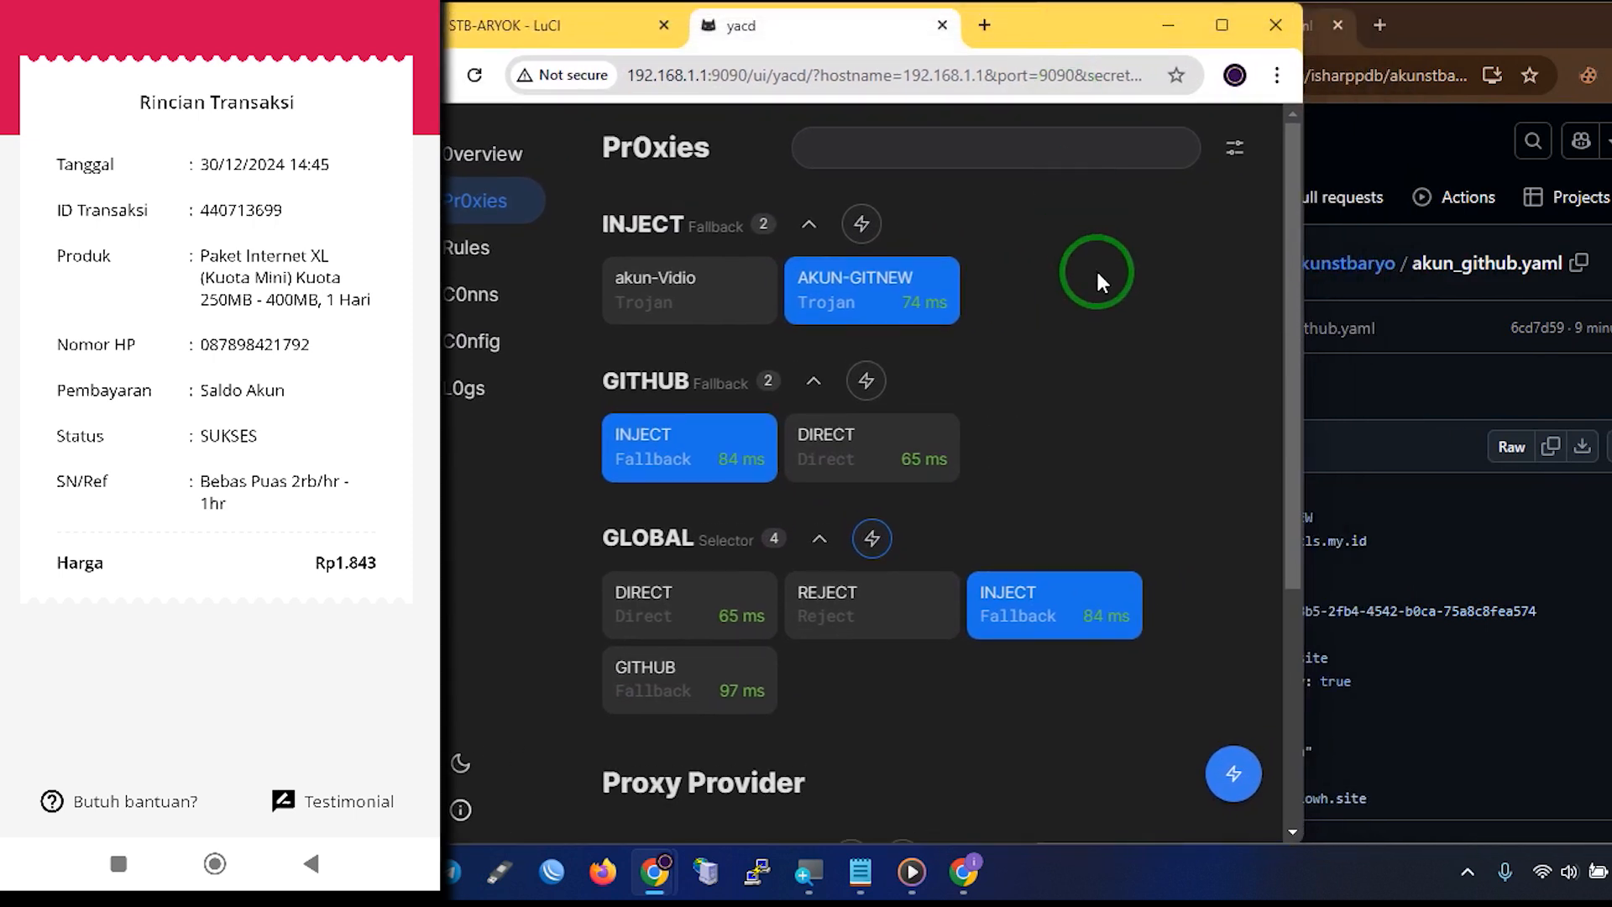